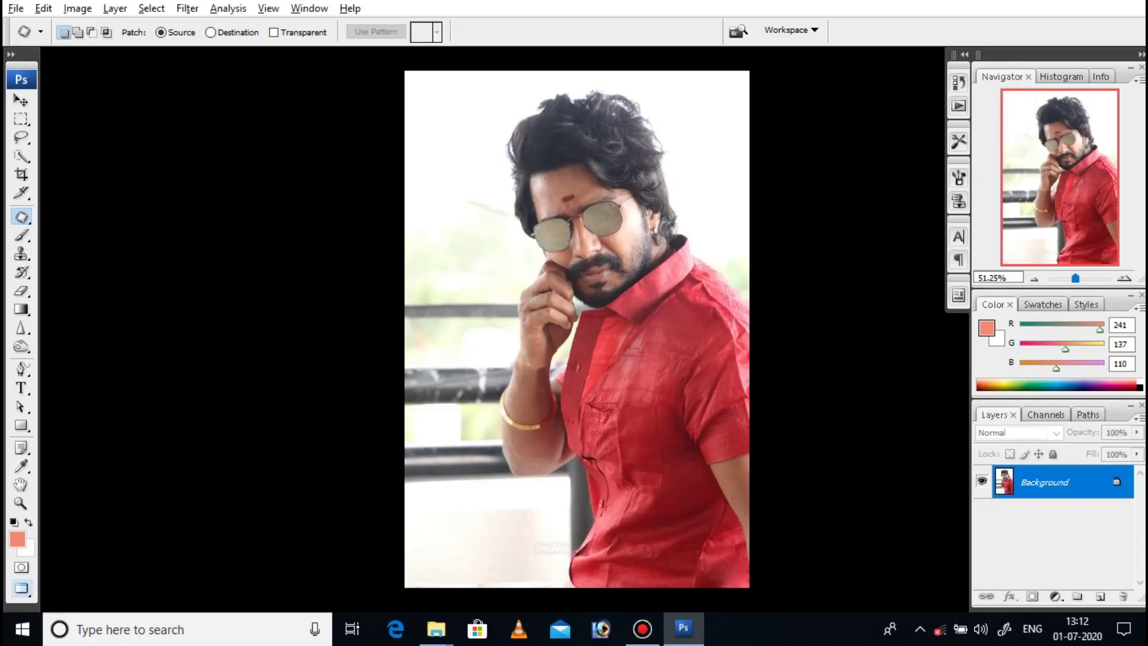
Step: Zoom in on the man's face, closing in on the sunglasses bridge and nose
key("z")
left_click_drag(489, 199, 870, 370)
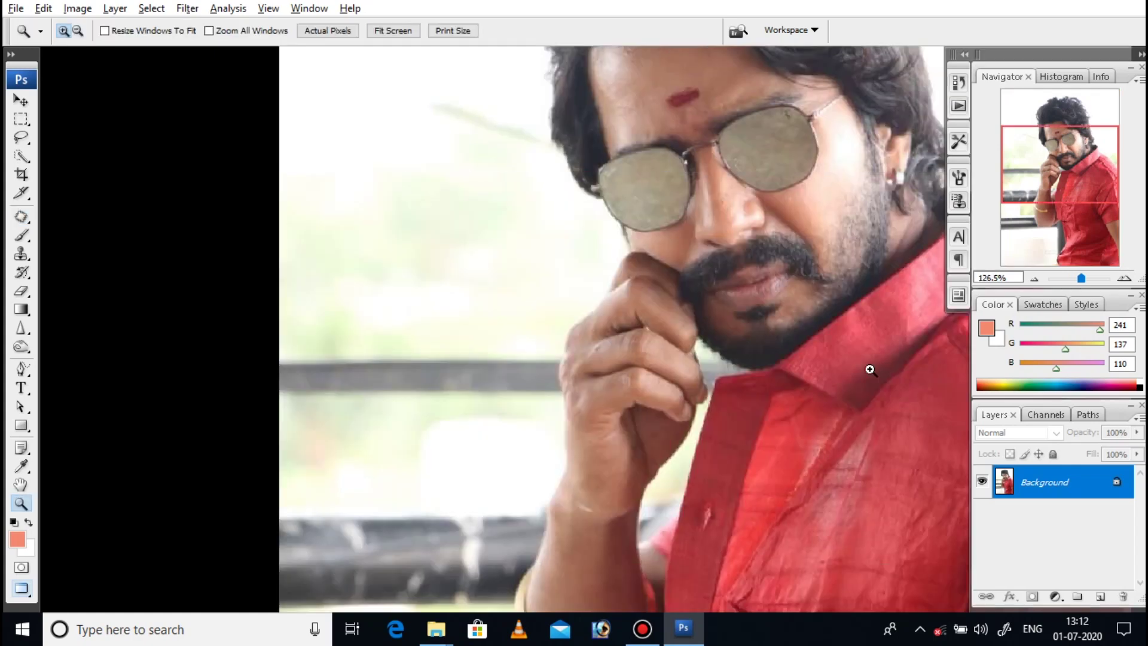
left_click(697, 182)
left_click(681, 512)
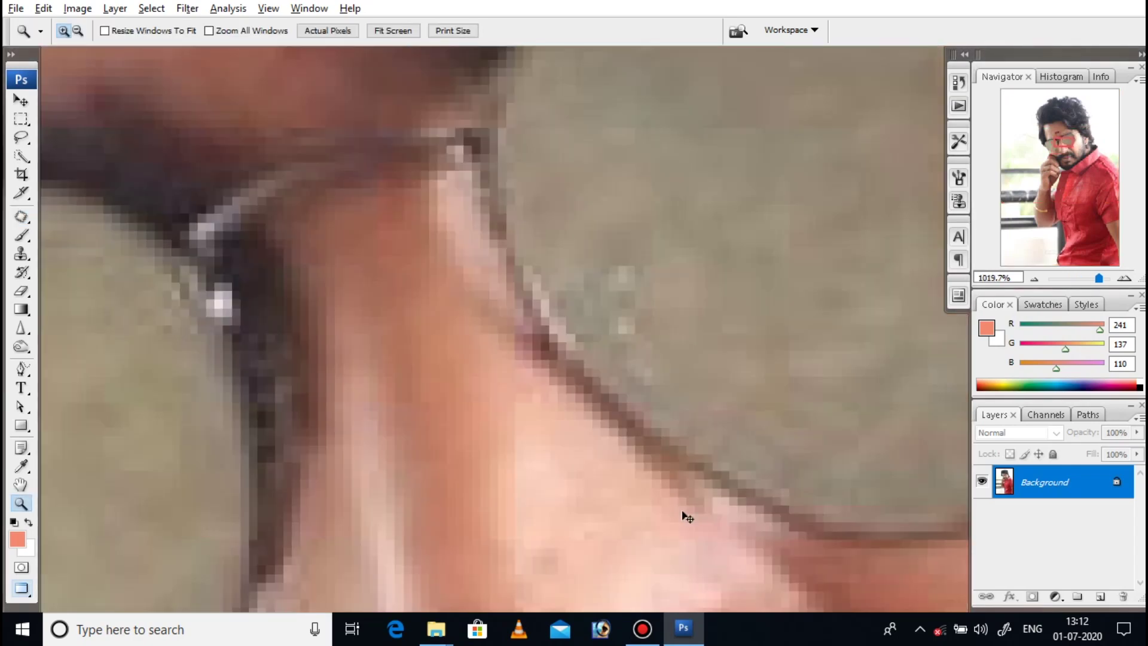
left_click(685, 515)
Step: Pan over the nose, lens, forehead and glasses bridge, then frame the whole face
mouse_move(687, 517)
left_mouse_down()
mouse_move(686, 198)
mouse_move(833, 594)
left_mouse_up()
left_click_drag(833, 90, 899, 248)
left_click_drag(661, 269, 661, 468)
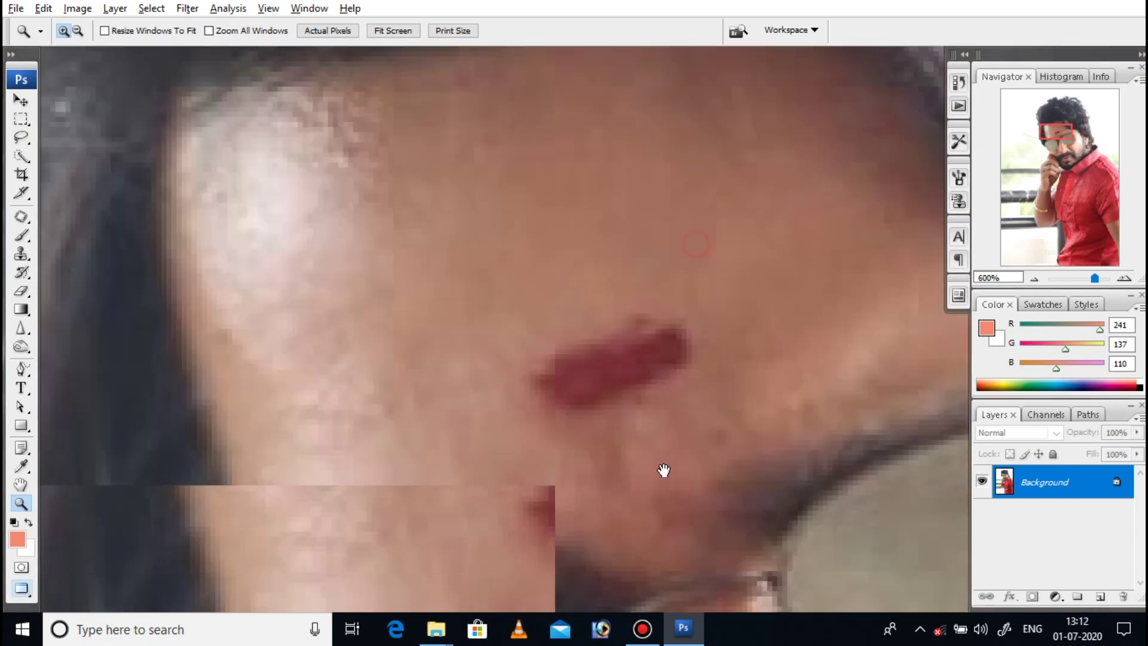
left_click_drag(579, 59, 579, 184)
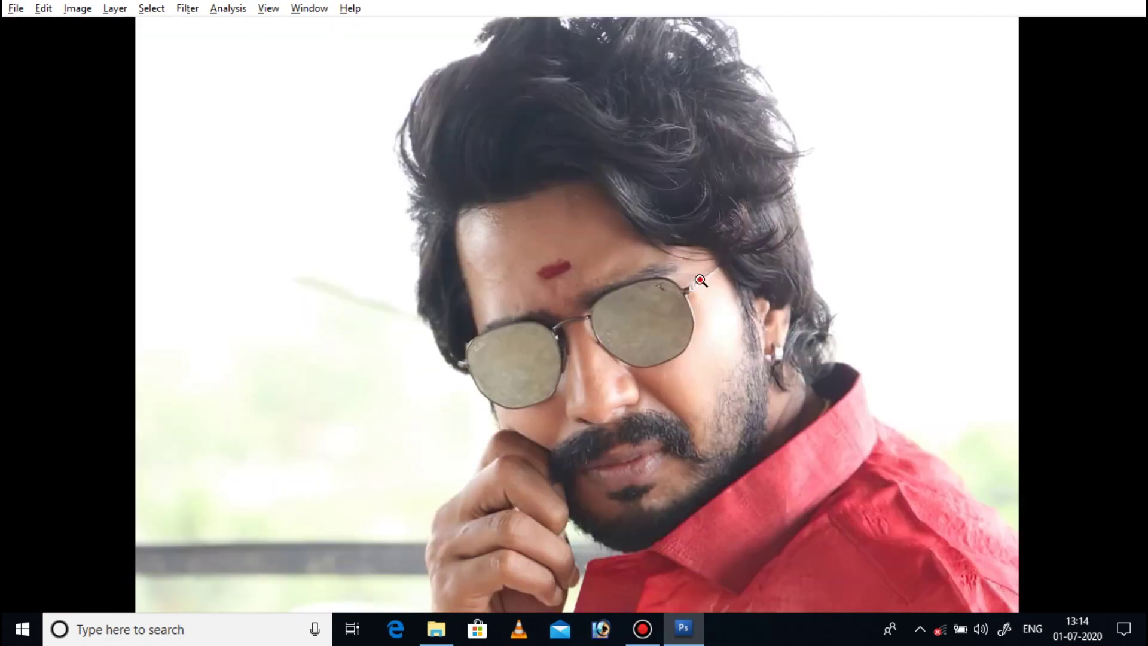
left_click(700, 279)
left_click_drag(717, 422, 671, 316)
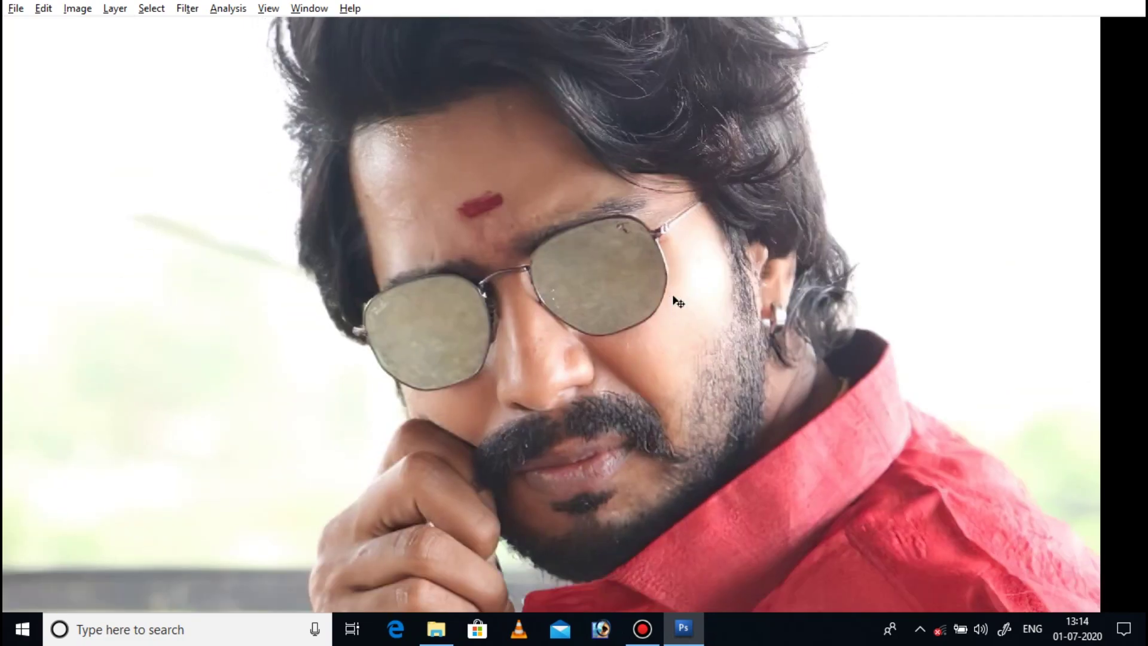
Step: Show the Layers panel and slightly darken the midtones with Curves
left_click(309, 7)
left_click(323, 243)
key("ctrl+alt+grave")
left_click(560, 231)
key("ctrl+m")
left_click_drag(962, 224, 963, 236)
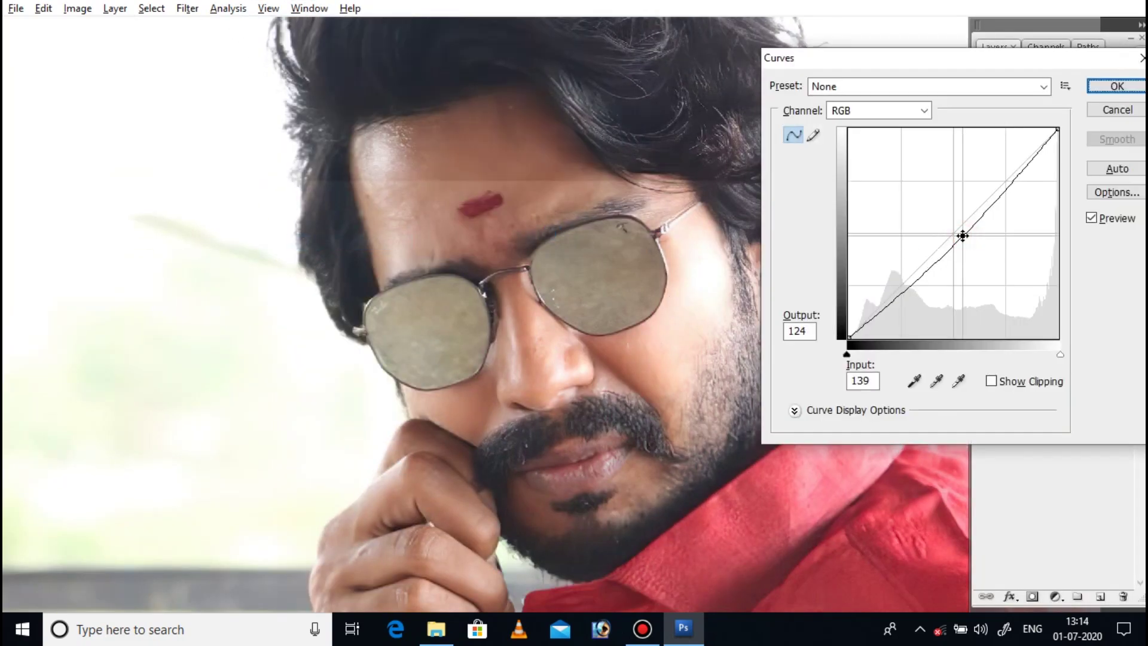
left_click(1117, 85)
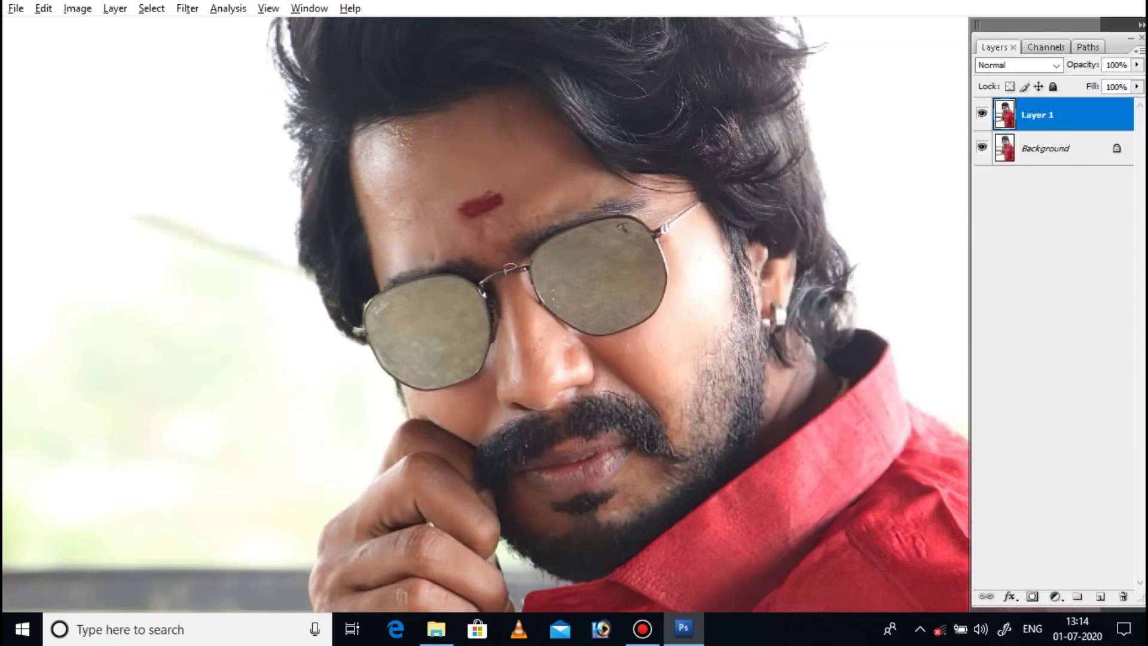
Step: Apply Smart Sharpen to the photo with an adjusted radius
left_click(187, 8)
left_click(436, 321)
left_click_drag(598, 281, 512, 235)
left_click(703, 310)
left_click(750, 103)
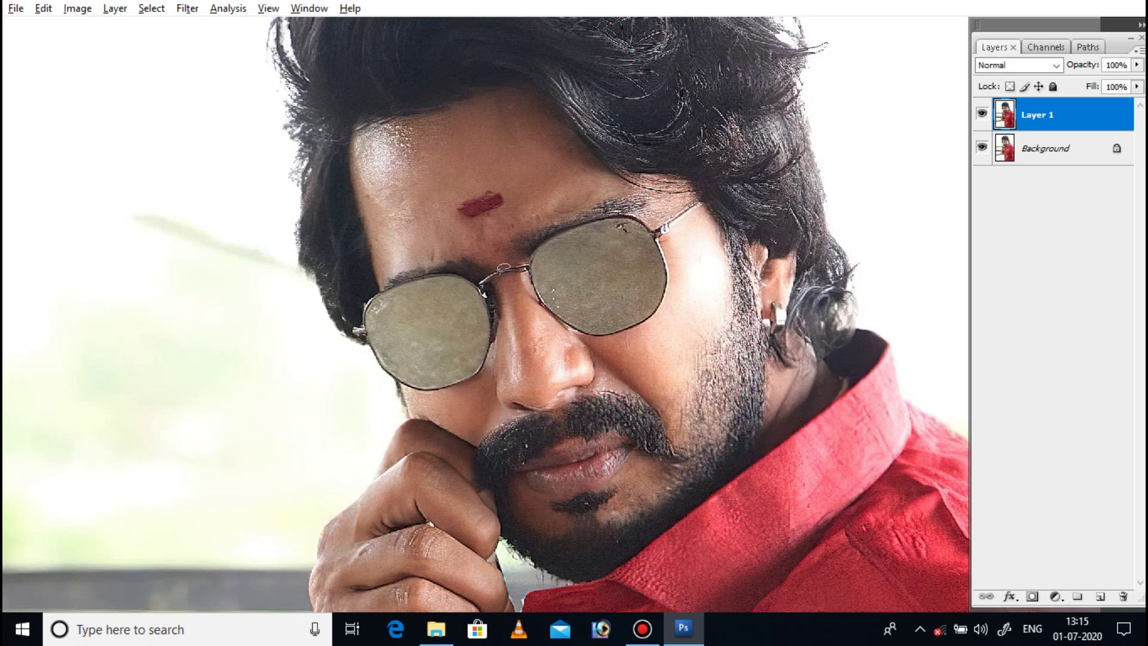
Step: Lasso and feather the nose, then add a Curves adjustment layer for it
left_click_drag(554, 290, 517, 275)
right_click(526, 383)
left_click(574, 53)
left_click(652, 213)
left_click(1055, 596)
left_click(1040, 341)
Step: Shape the Blue and Red curves so the masked nose turns warm orange
left_click(795, 156)
left_click(803, 220)
left_click_drag(976, 174, 919, 246)
left_click_drag(769, 380, 898, 382)
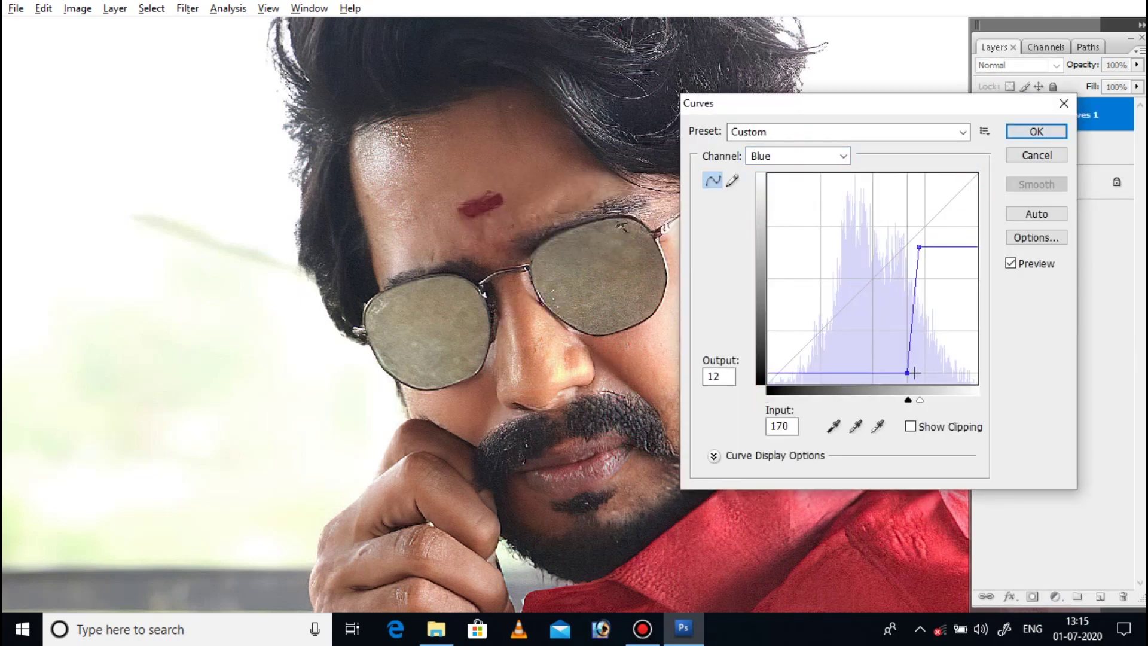
left_click_drag(919, 247, 876, 225)
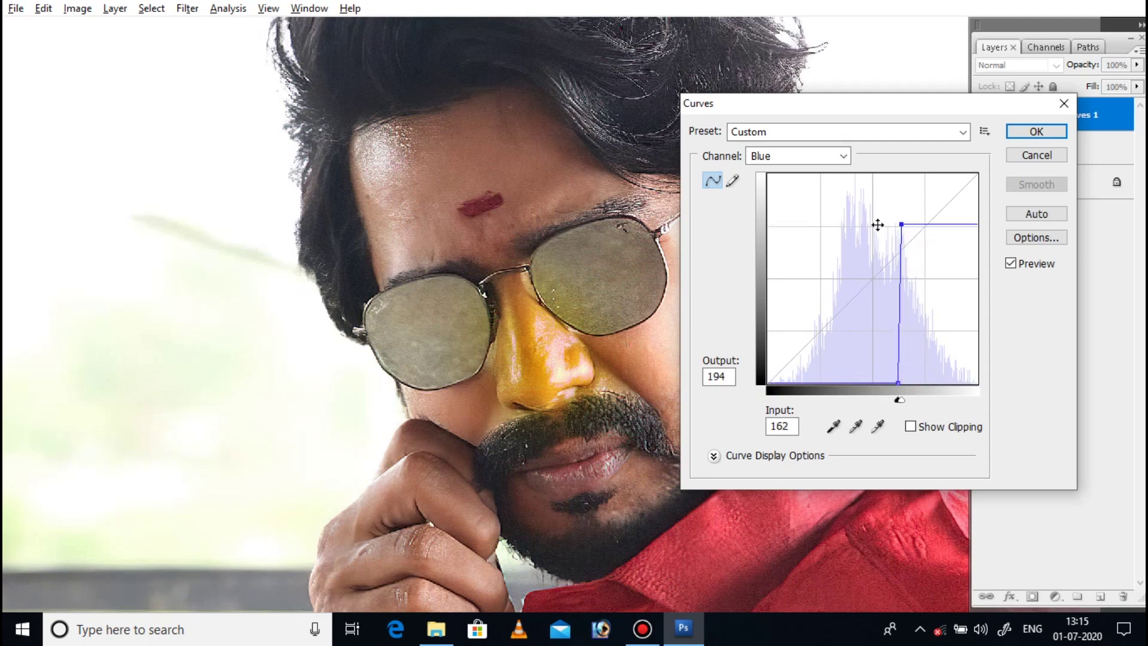
left_click_drag(897, 384, 927, 334)
left_click(796, 156)
mouse_move(950, 197)
left_mouse_down()
mouse_move(951, 178)
mouse_move(953, 197)
left_mouse_up()
left_click(1035, 136)
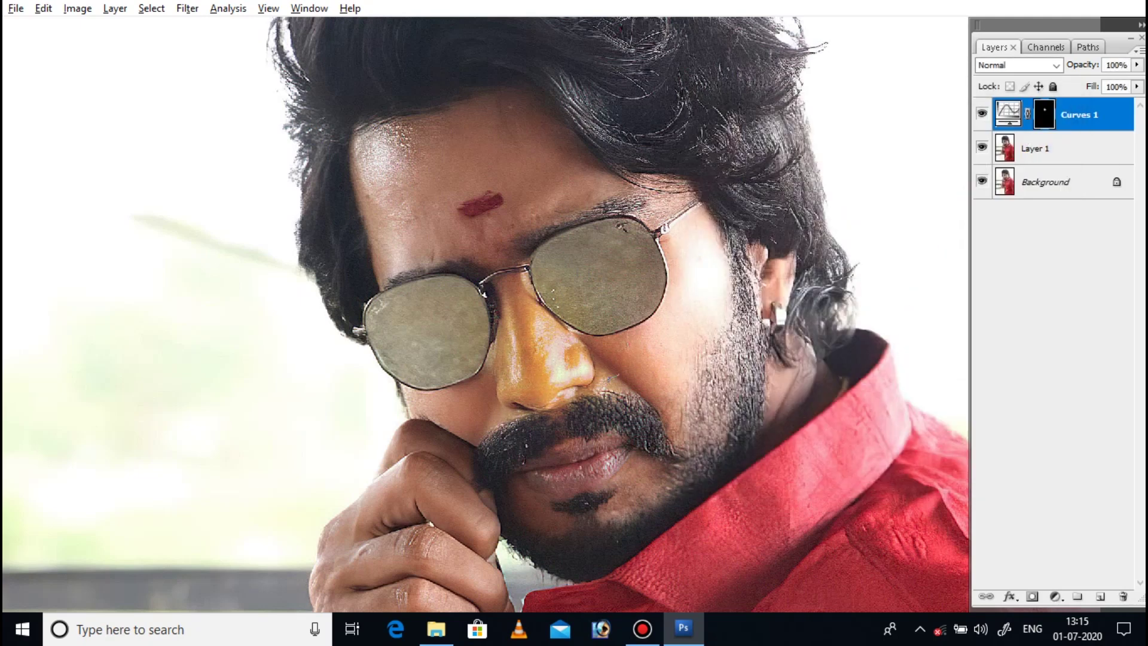
Step: Lasso the cheek skin area and feather the selection
left_click_drag(730, 376, 705, 228)
right_click(673, 18)
left_click(717, 64)
left_click(654, 212)
Step: Add Curves 2 with the blue black point at 173/62 and white point at 177
left_click(1054, 599)
left_click(1023, 358)
left_click(795, 156)
left_click(771, 173)
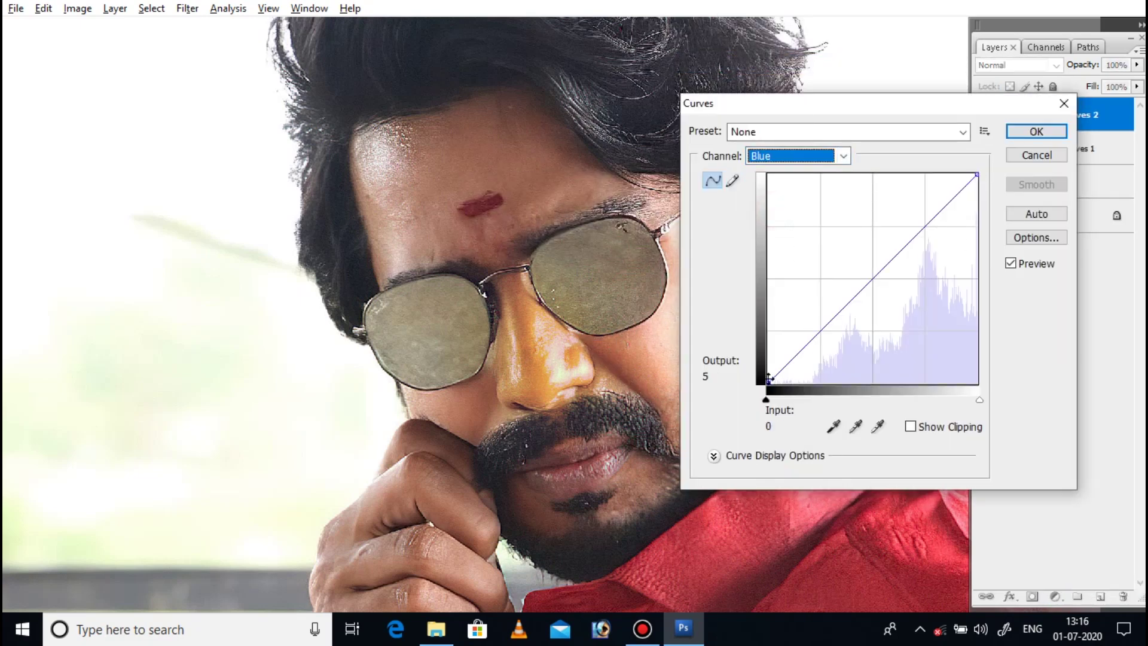
left_click_drag(768, 380, 909, 332)
left_click_drag(976, 174, 912, 175)
left_click_drag(747, 103, 320, 154)
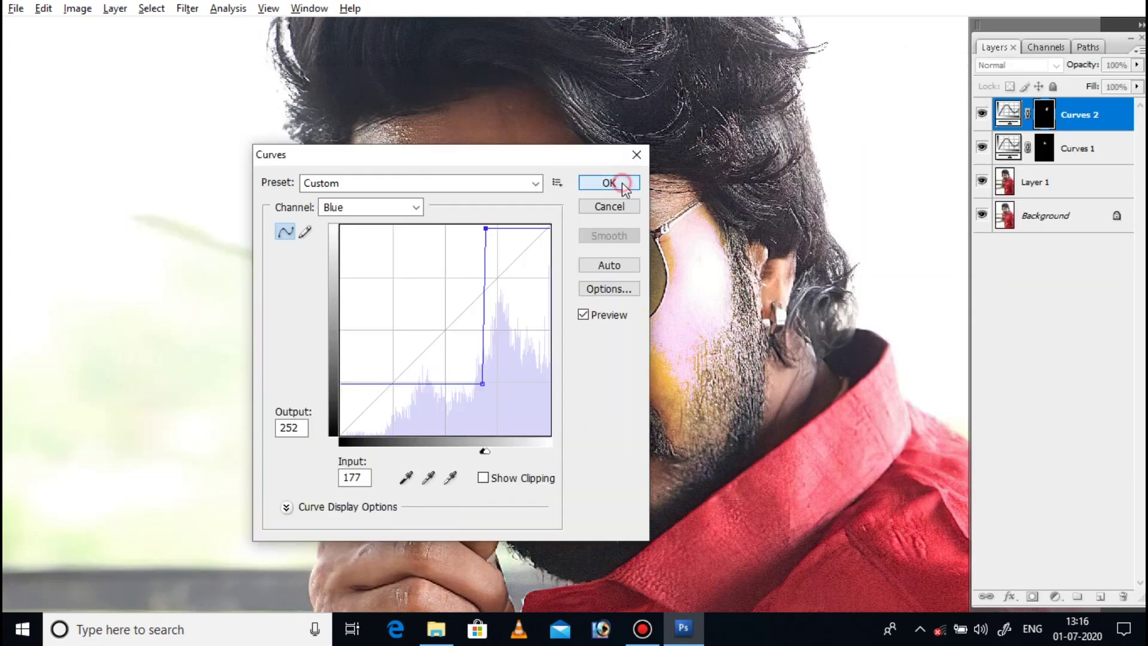
left_click(622, 183)
Step: Select and feather the forehead, then brighten its highlights on Layer 1 with Curves
left_click_drag(598, 203, 454, 105)
key("ctrl+alt+d")
key("Return")
left_click(1050, 187)
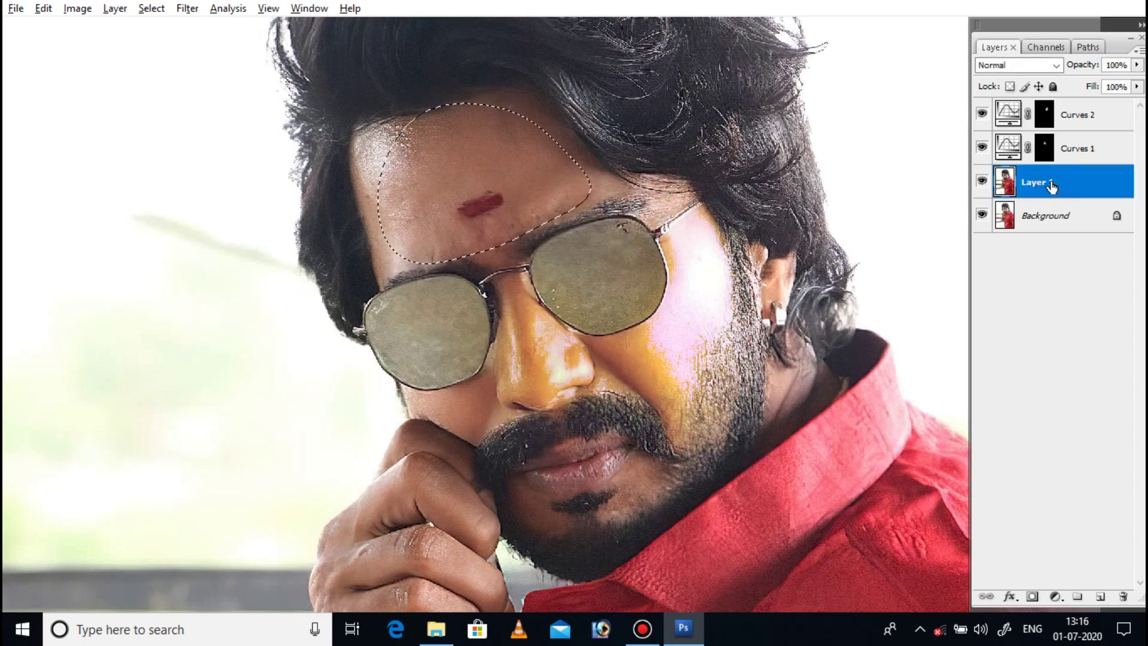
key("ctrl+m")
left_click_drag(1058, 346, 1009, 353)
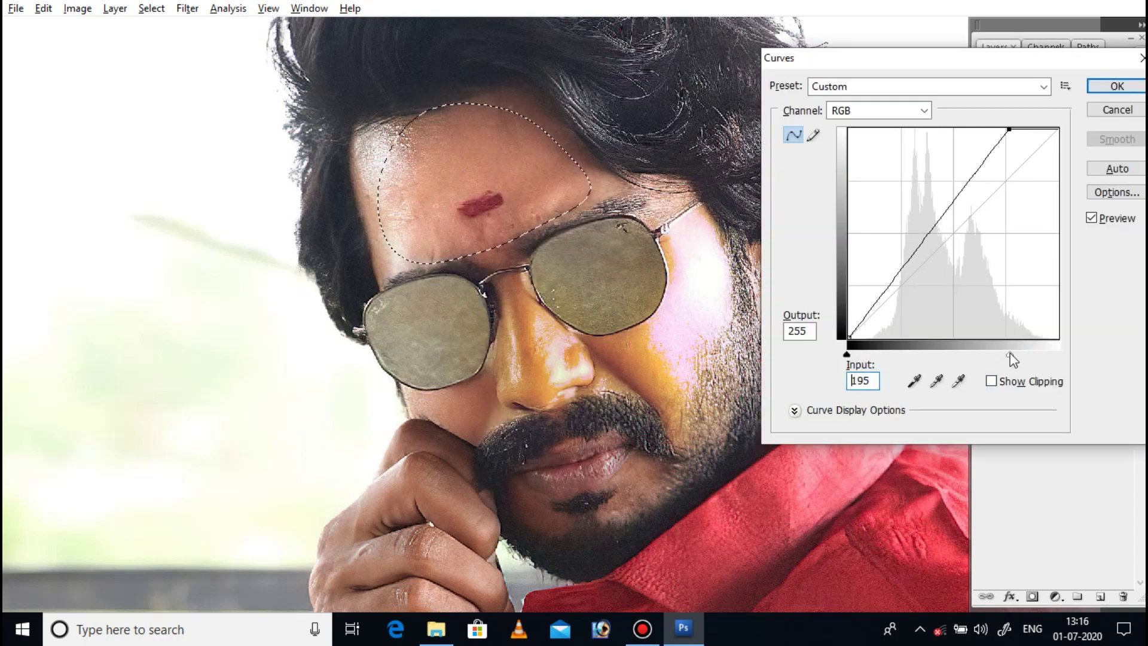
left_click(1116, 85)
Step: Add Curves 3 with blue black point near 155 and white point 159, at 54% opacity
left_click(1055, 596)
left_click(1036, 351)
left_click_drag(358, 152, 893, 144)
left_click(909, 196)
left_click(879, 228)
left_click_drag(885, 392, 1006, 377)
mouse_move(1086, 216)
left_mouse_down()
mouse_move(1004, 274)
mouse_move(1001, 213)
left_mouse_up()
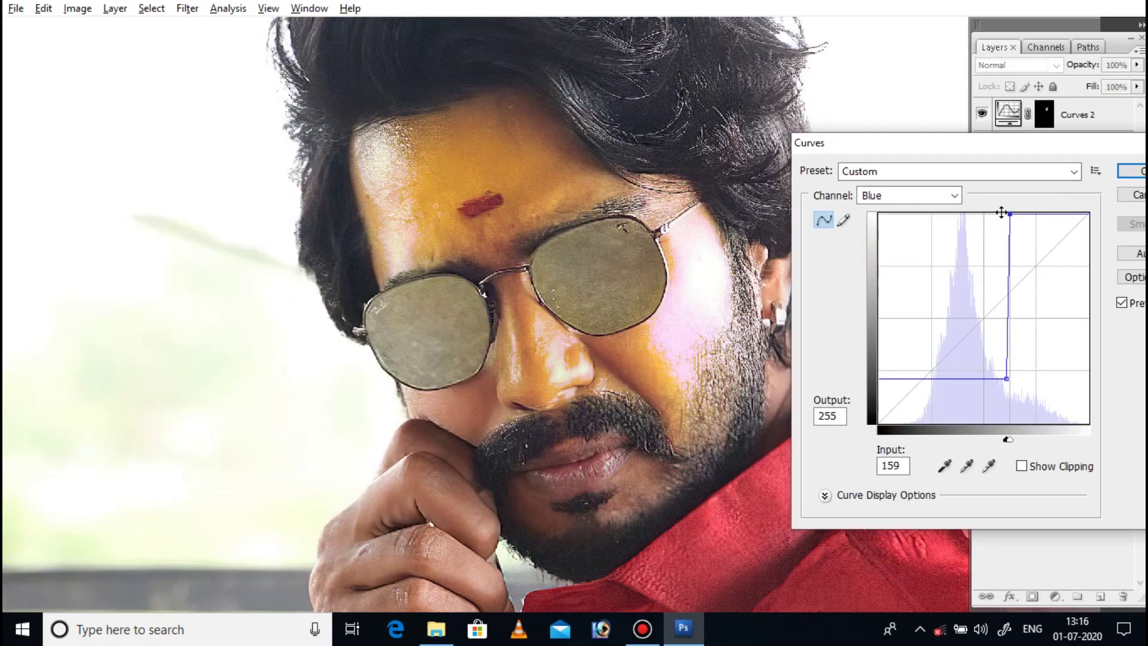
left_click(1130, 171)
left_click(1136, 65)
left_click(494, 389)
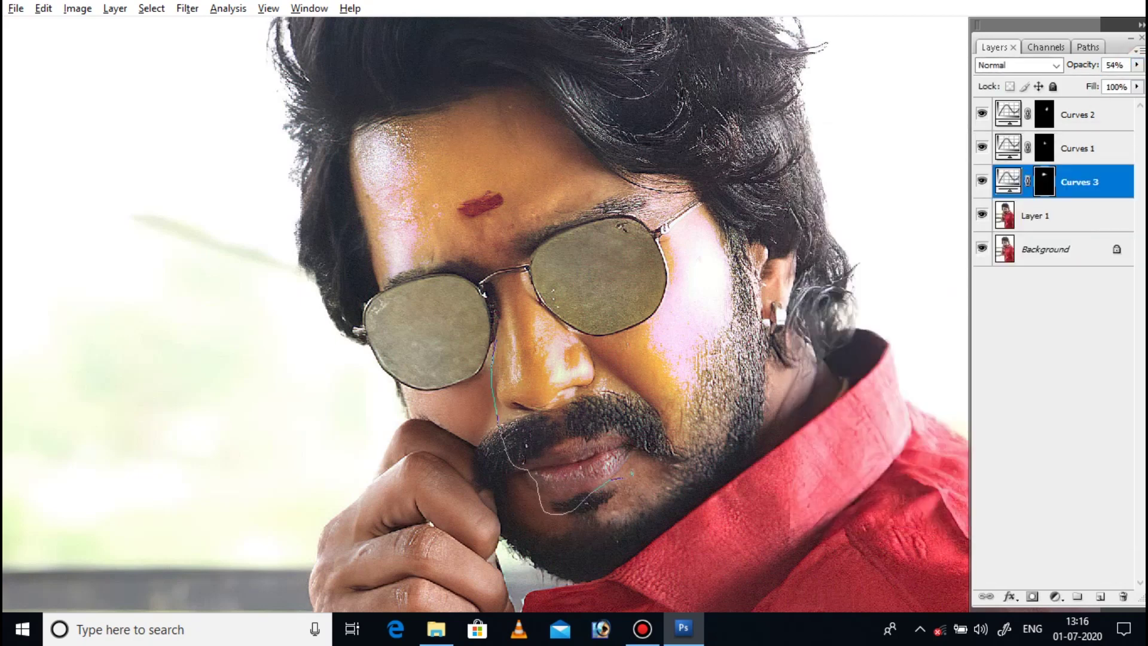
Step: Feather the chin-and-hand selection
right_click(474, 47)
left_click(526, 103)
left_click(656, 215)
left_click(1070, 502)
Step: Add Curves 4 with blue black point at 168 and top point at 169/178
left_click(1054, 597)
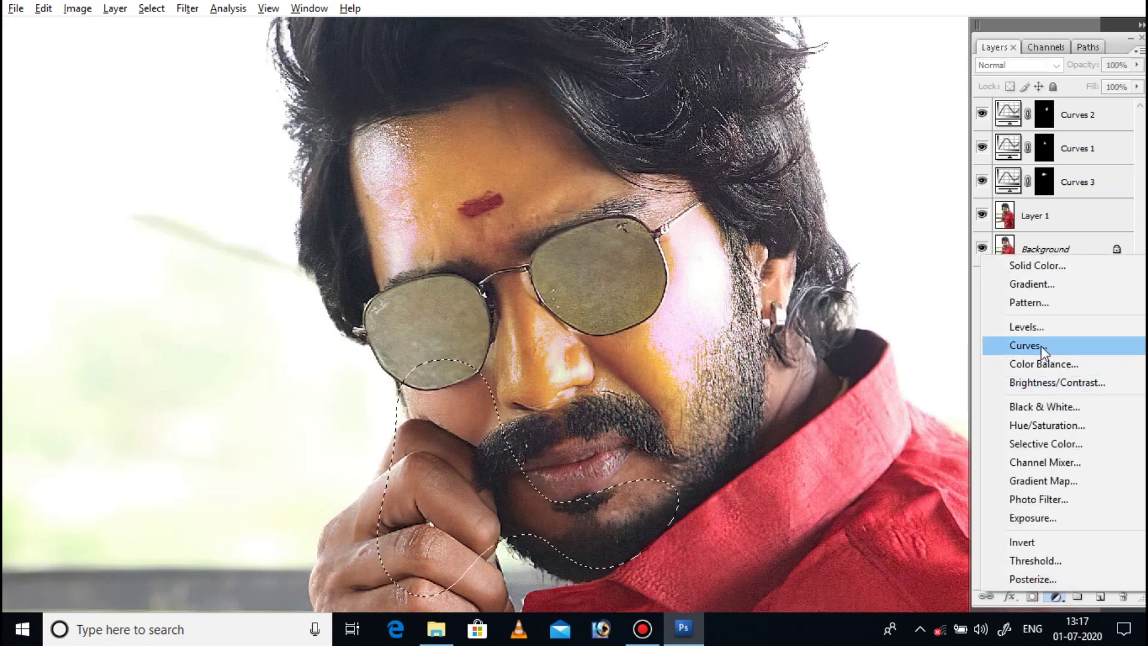
left_click(1039, 341)
left_click(908, 194)
left_click(874, 253)
left_click(880, 420)
left_click_drag(879, 420, 1014, 376)
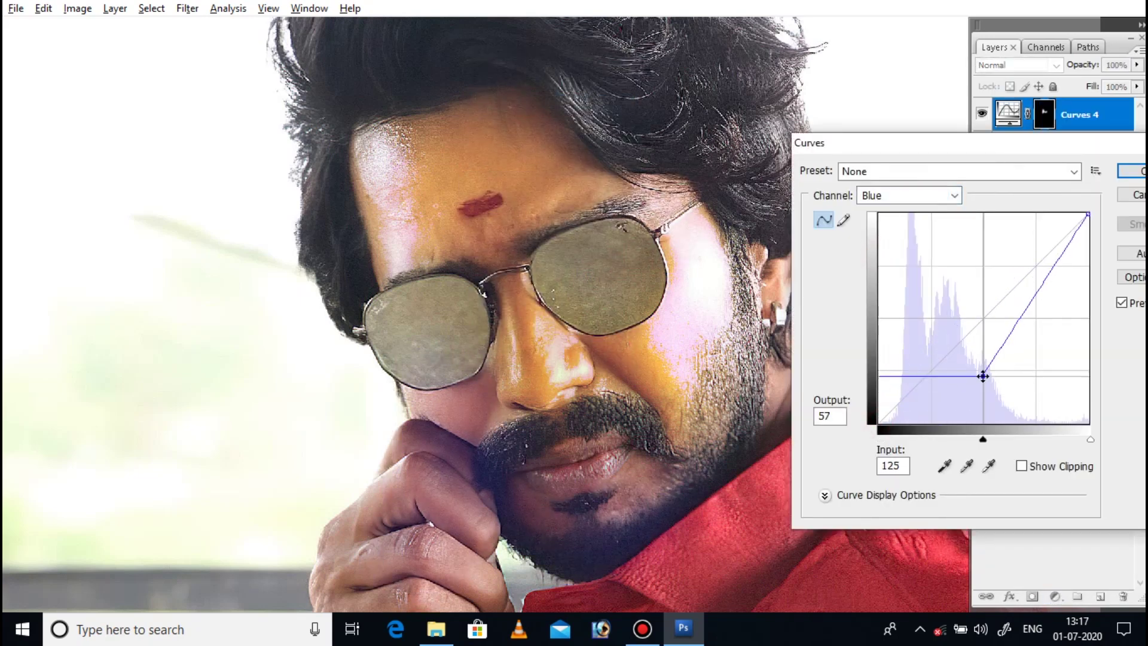
left_click_drag(1087, 213, 950, 276)
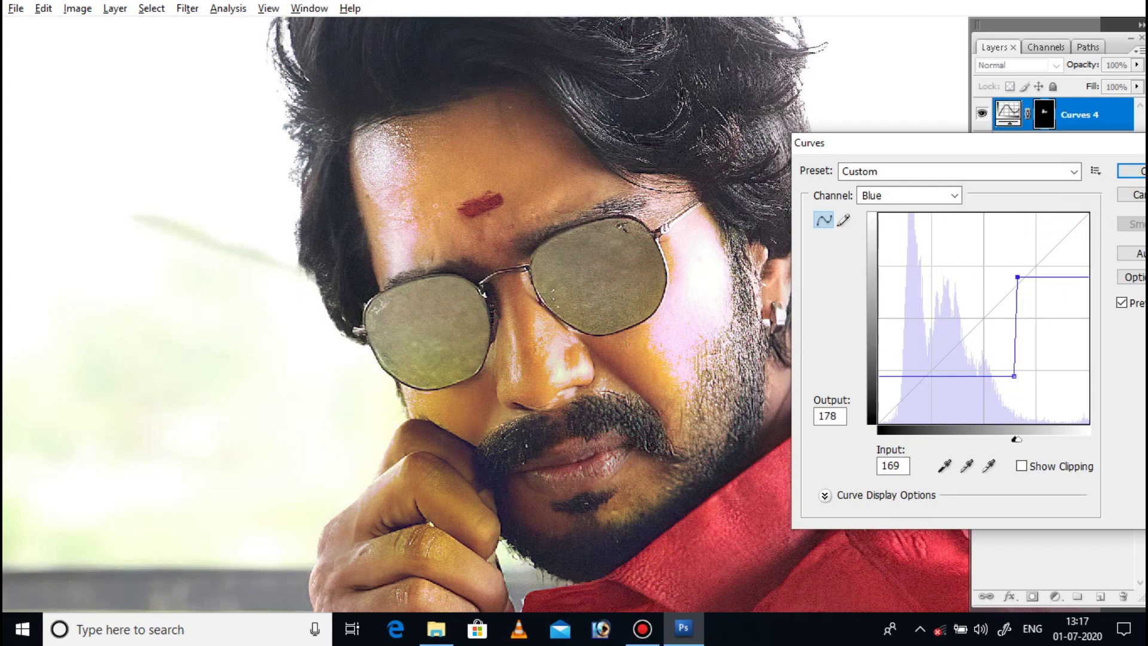
left_click(1132, 171)
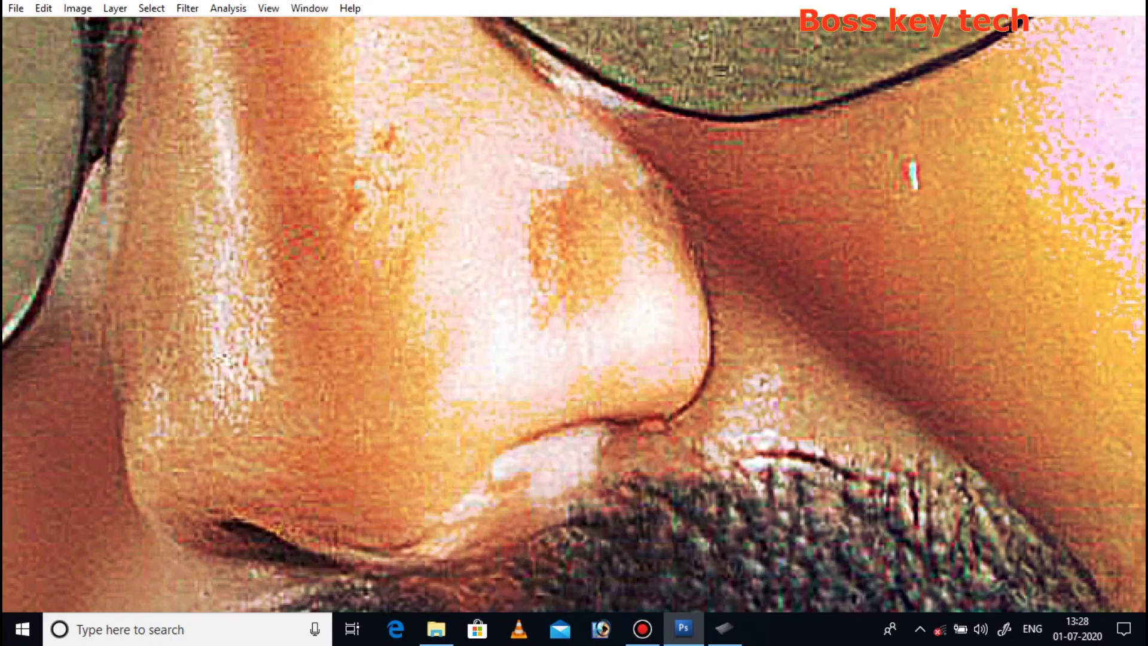
Step: With a smaller Smudge brush, blend the spotty nose tip and nearby skin
key("bracketleft")
key("bracketleft")
key("bracketleft")
mouse_move(572, 253)
left_mouse_down()
mouse_move(584, 256)
mouse_move(558, 249)
mouse_move(577, 233)
mouse_move(564, 249)
mouse_move(569, 223)
mouse_move(602, 243)
left_mouse_up()
left_click(577, 233)
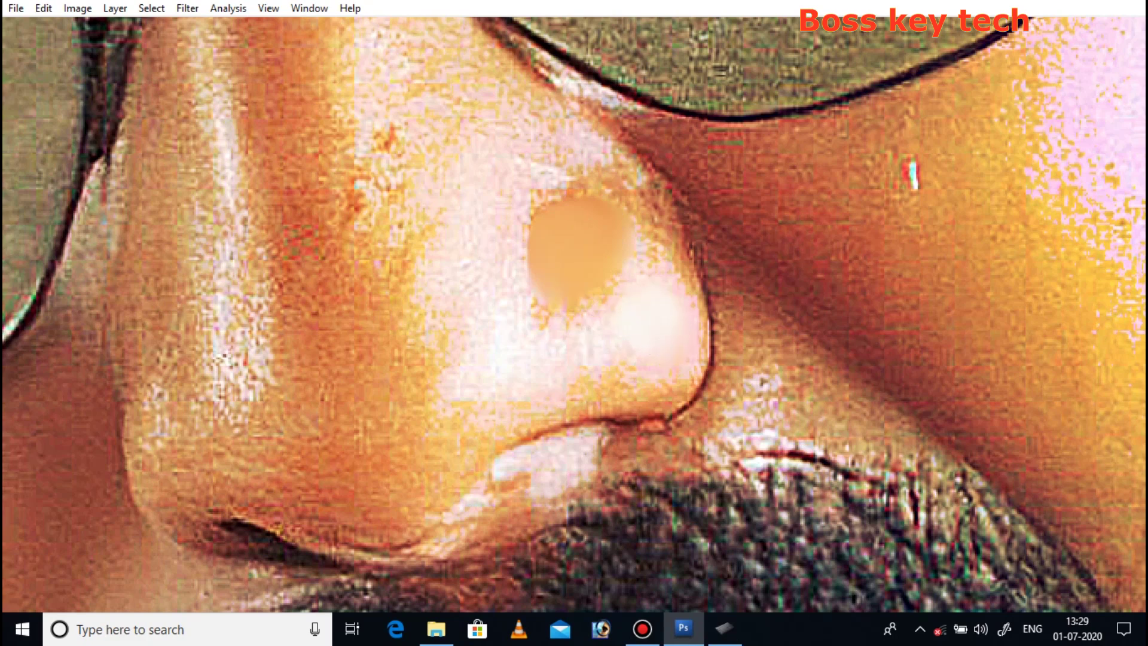
left_click_drag(638, 281, 601, 320)
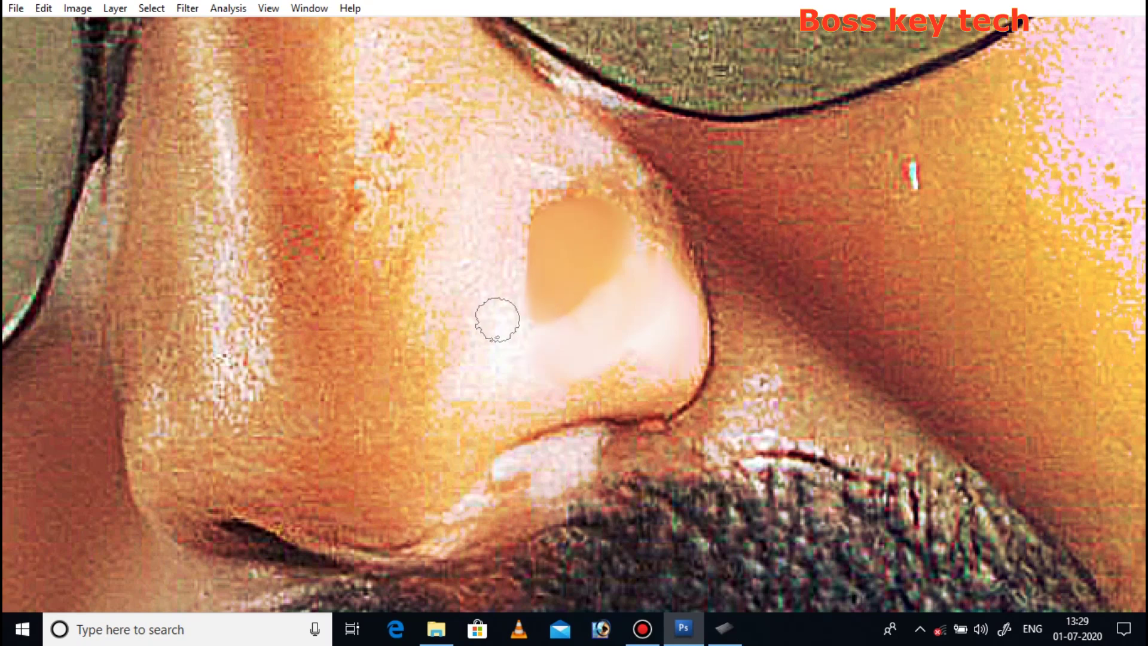
mouse_move(492, 317)
left_mouse_down()
mouse_move(491, 238)
mouse_move(468, 310)
mouse_move(494, 359)
mouse_move(472, 382)
mouse_move(540, 366)
mouse_move(526, 395)
left_mouse_up()
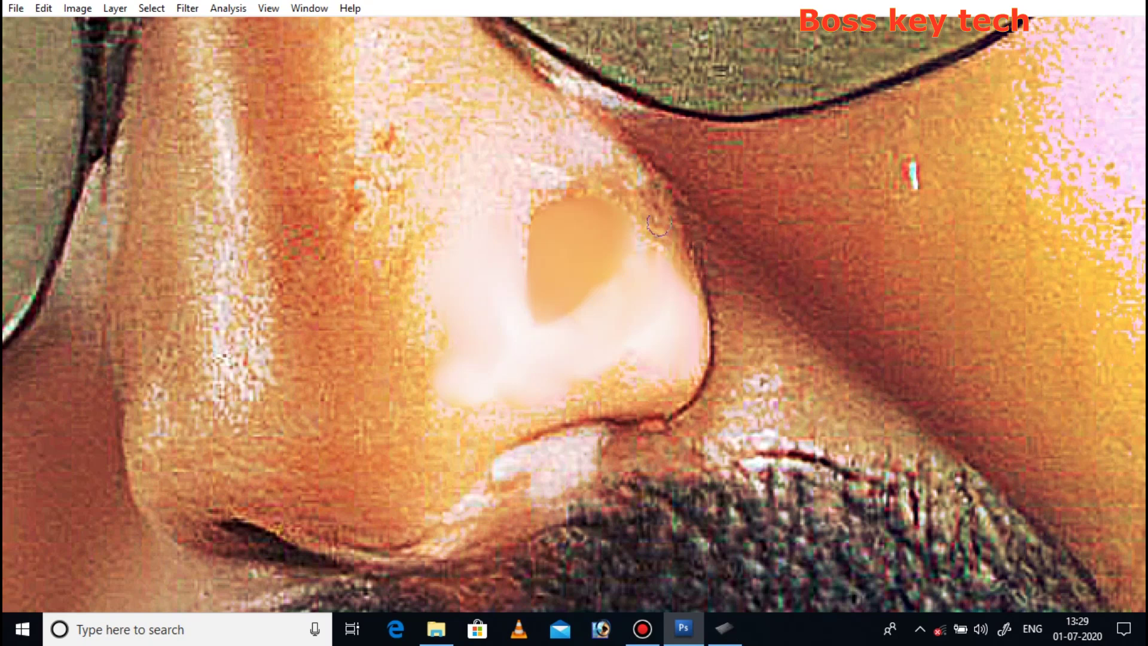
mouse_move(672, 265)
left_mouse_down()
mouse_move(645, 221)
mouse_move(684, 314)
left_mouse_up()
left_click_drag(644, 265, 673, 323)
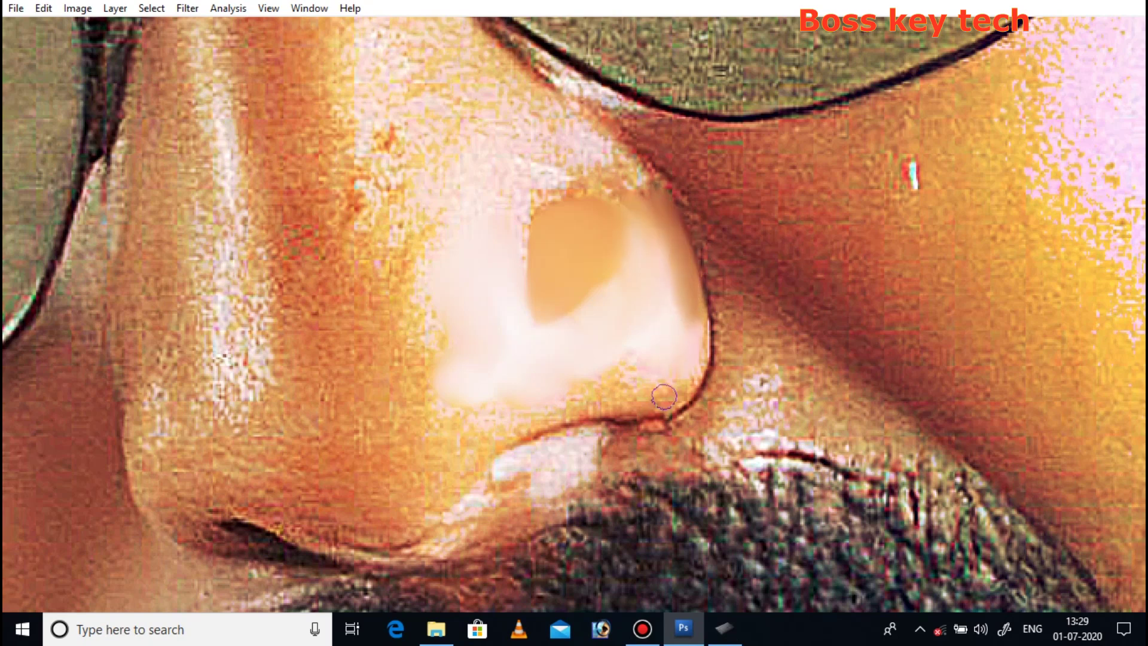
Step: Smudge the nose's right edge, nostril, below the tip and left side into tan
mouse_move(678, 400)
left_mouse_down()
mouse_move(686, 303)
mouse_move(696, 304)
left_mouse_up()
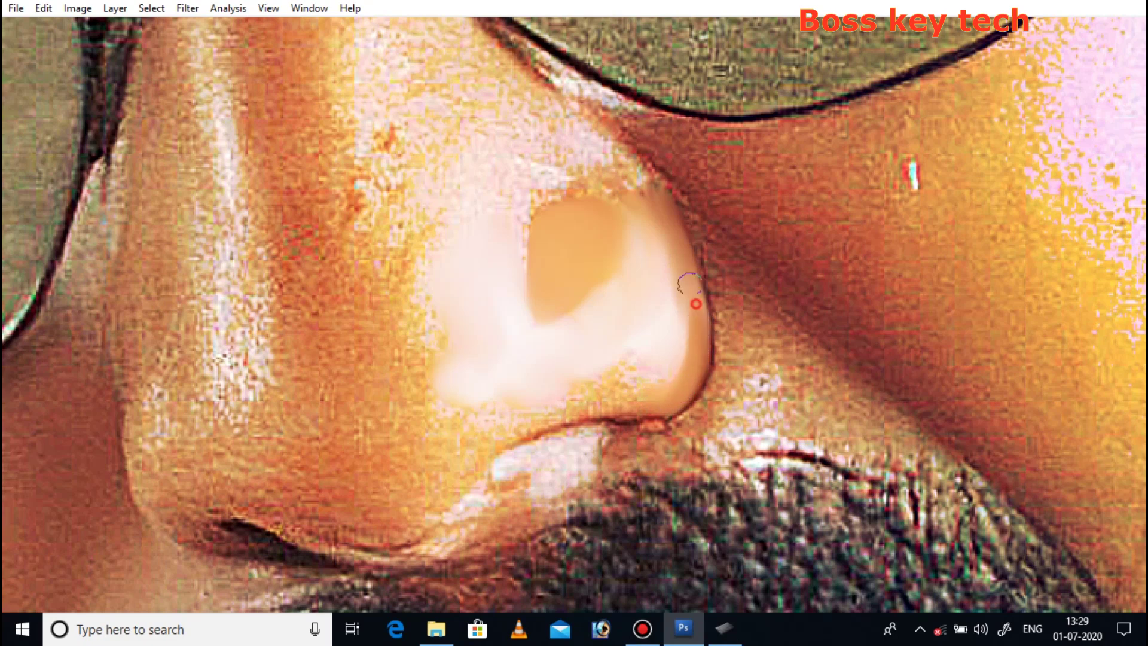
left_click_drag(689, 381, 682, 273)
left_click_drag(649, 395, 628, 400)
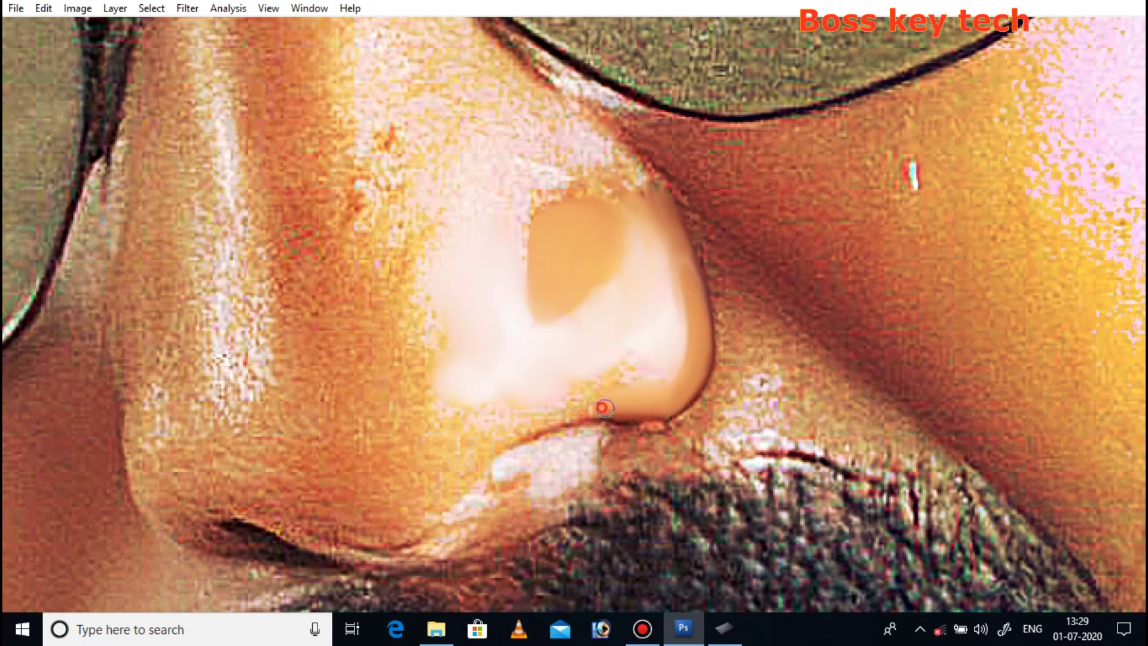
left_click_drag(523, 425, 471, 495)
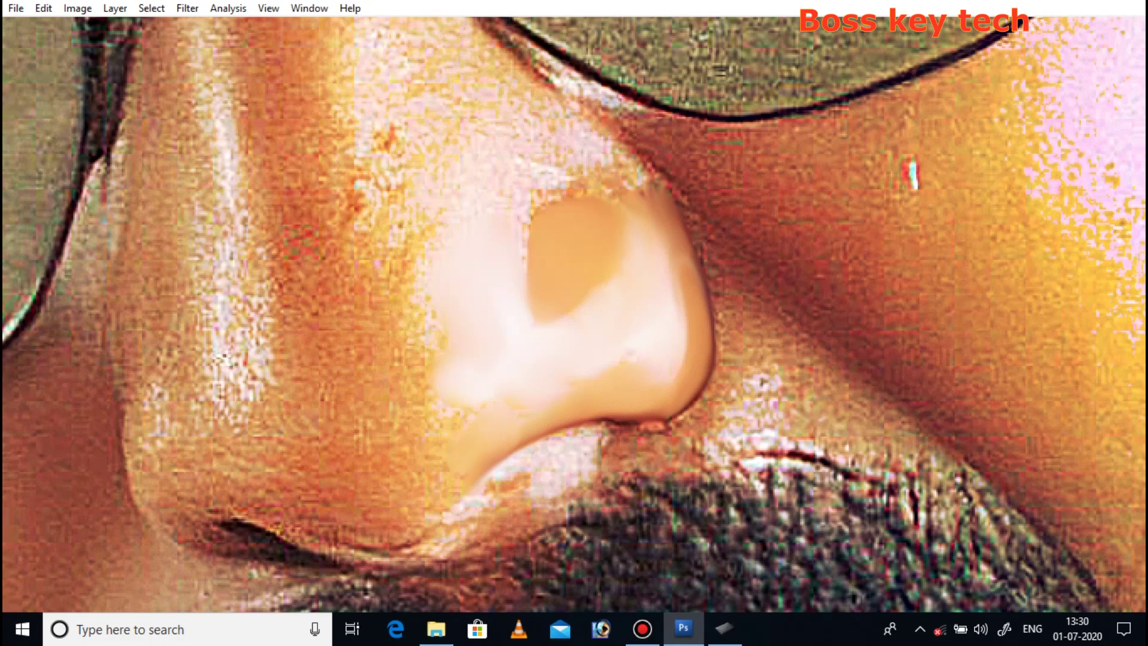
mouse_move(429, 392)
left_mouse_down()
mouse_move(379, 410)
mouse_move(423, 338)
left_mouse_up()
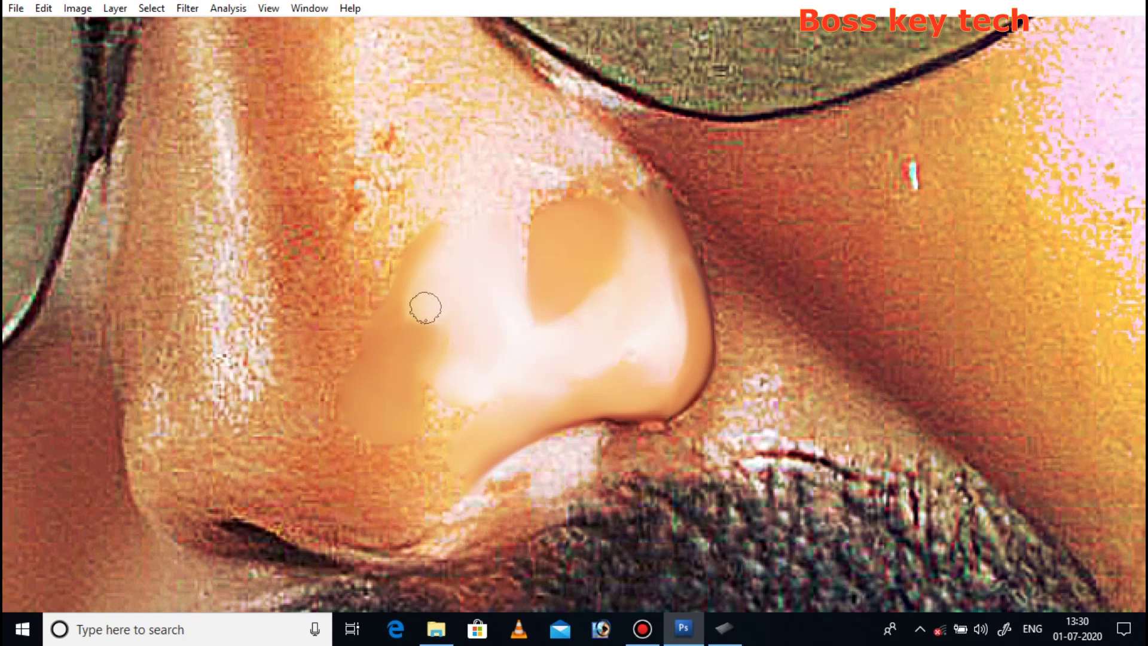
mouse_move(411, 278)
left_mouse_down()
mouse_move(374, 257)
mouse_move(326, 350)
mouse_move(325, 320)
mouse_move(324, 375)
left_mouse_up()
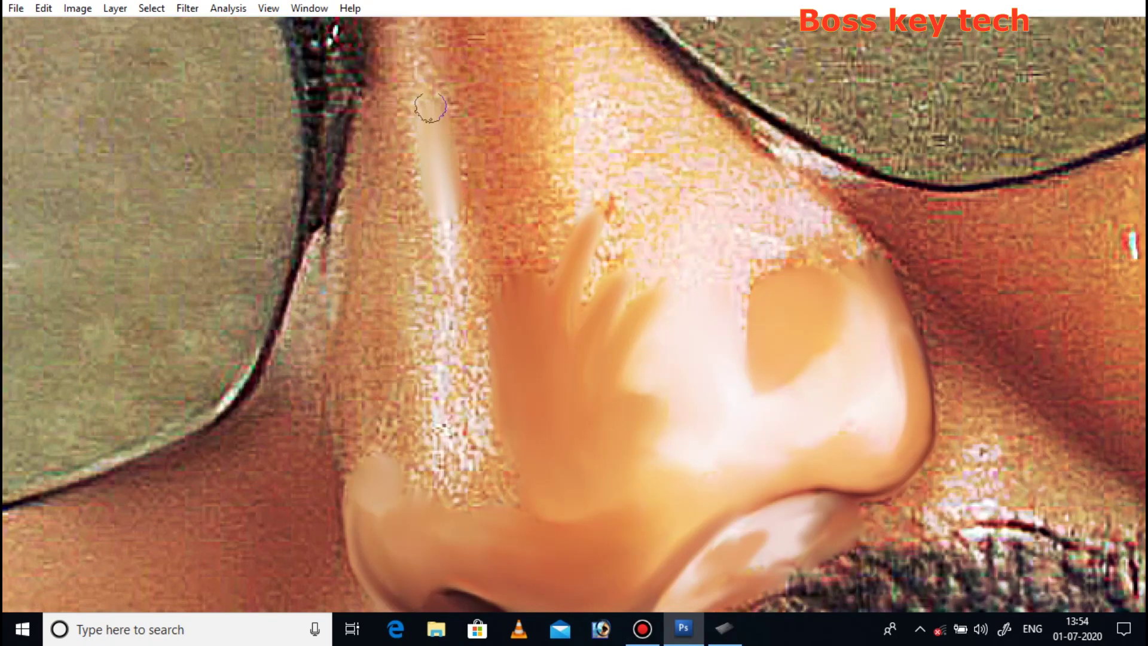
Step: Smudge the left nose side and upper nose into smooth tan patches
left_click_drag(445, 287, 450, 380)
left_click_drag(486, 239, 499, 282)
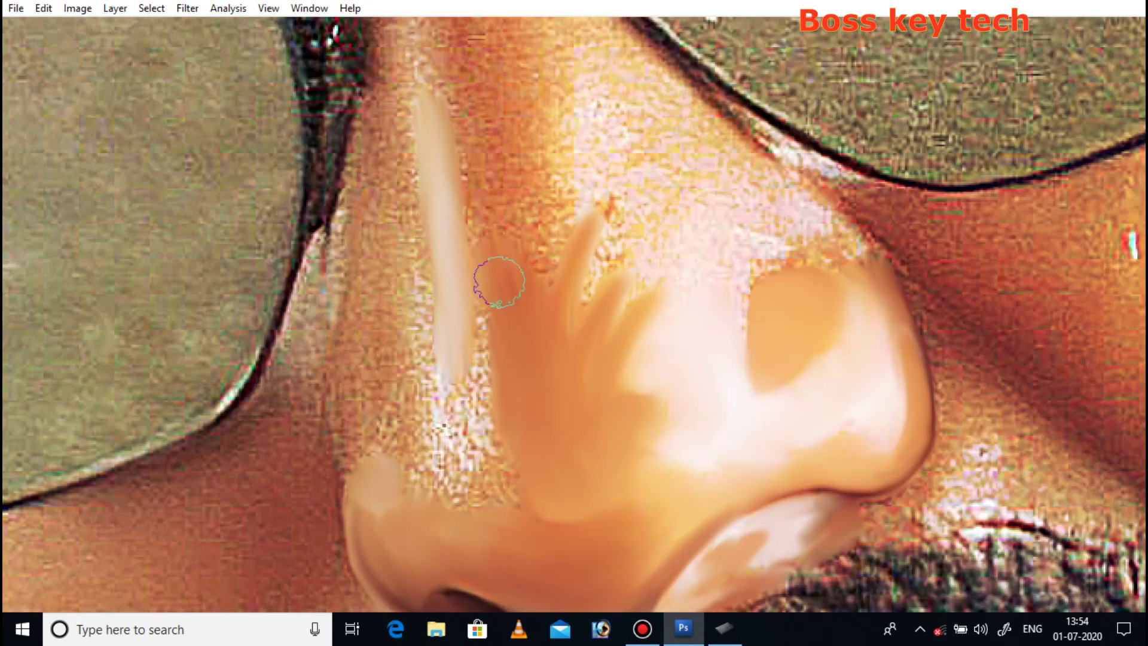
left_click_drag(487, 218, 494, 225)
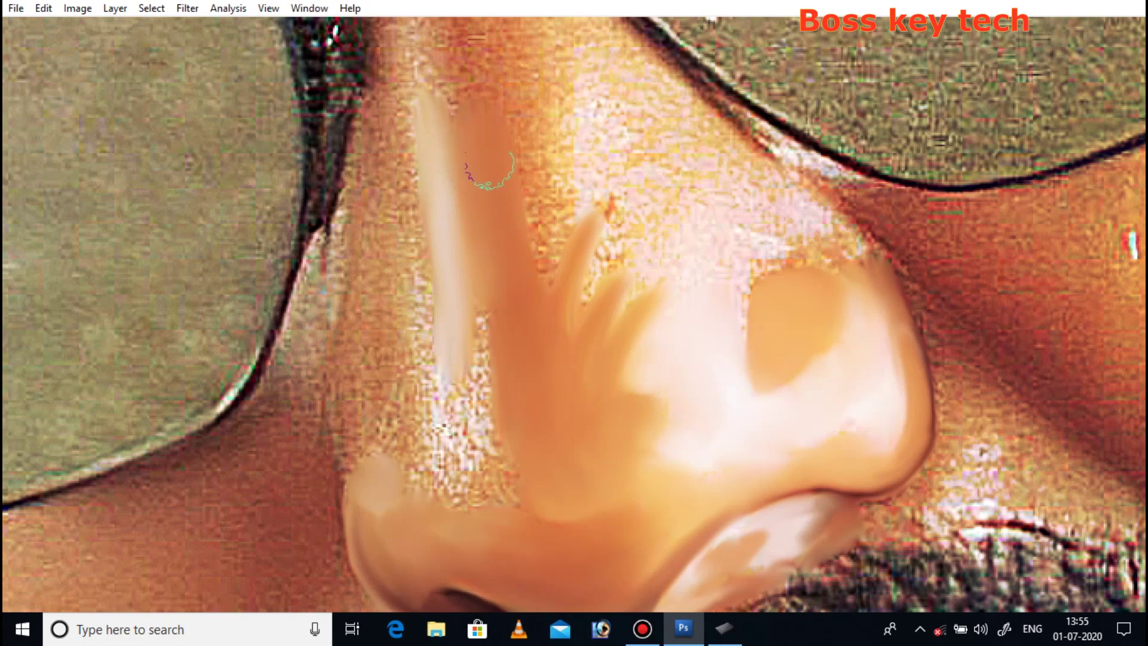
left_click_drag(540, 136, 535, 192)
scroll(487, 188, "up", 3)
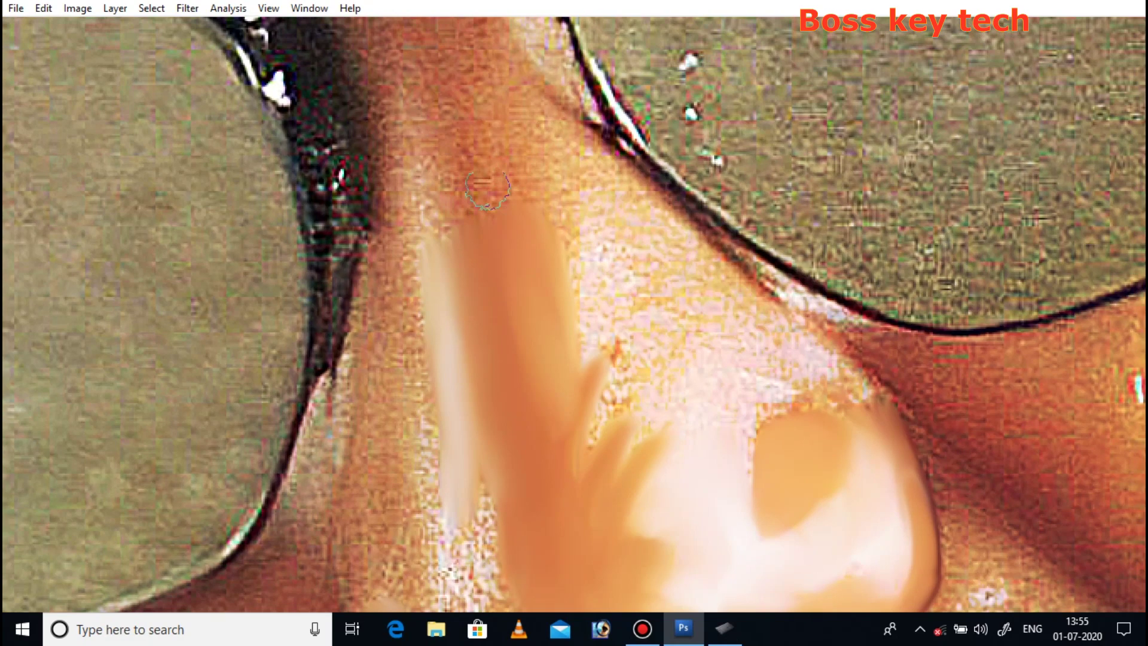
left_click_drag(591, 277, 595, 347)
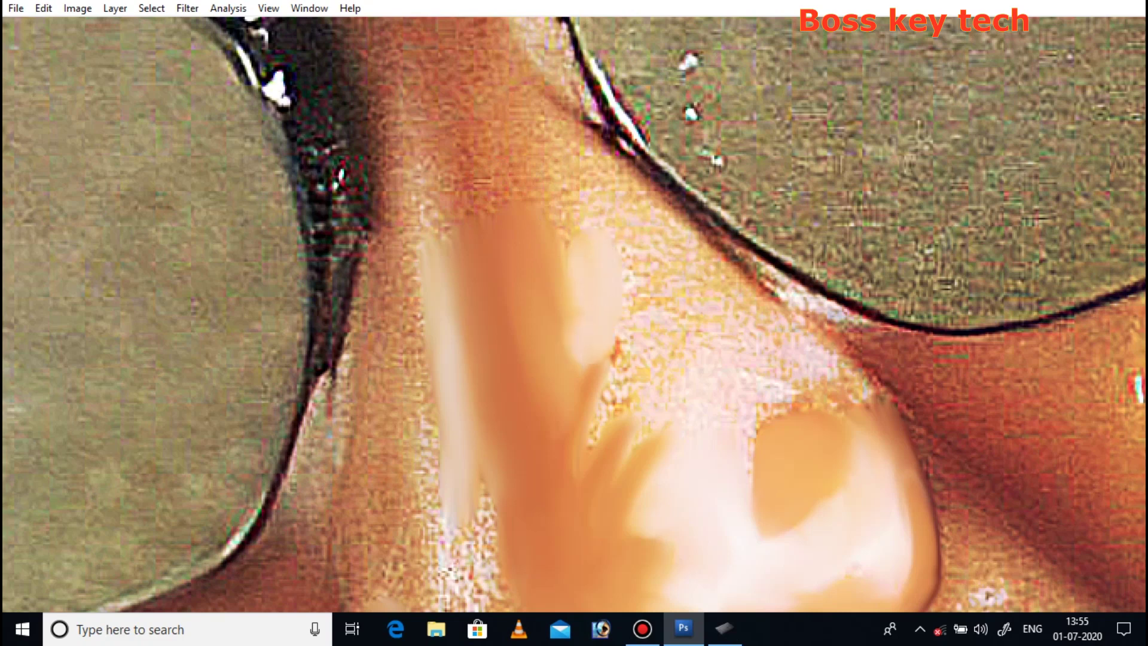
left_click_drag(577, 236, 594, 272)
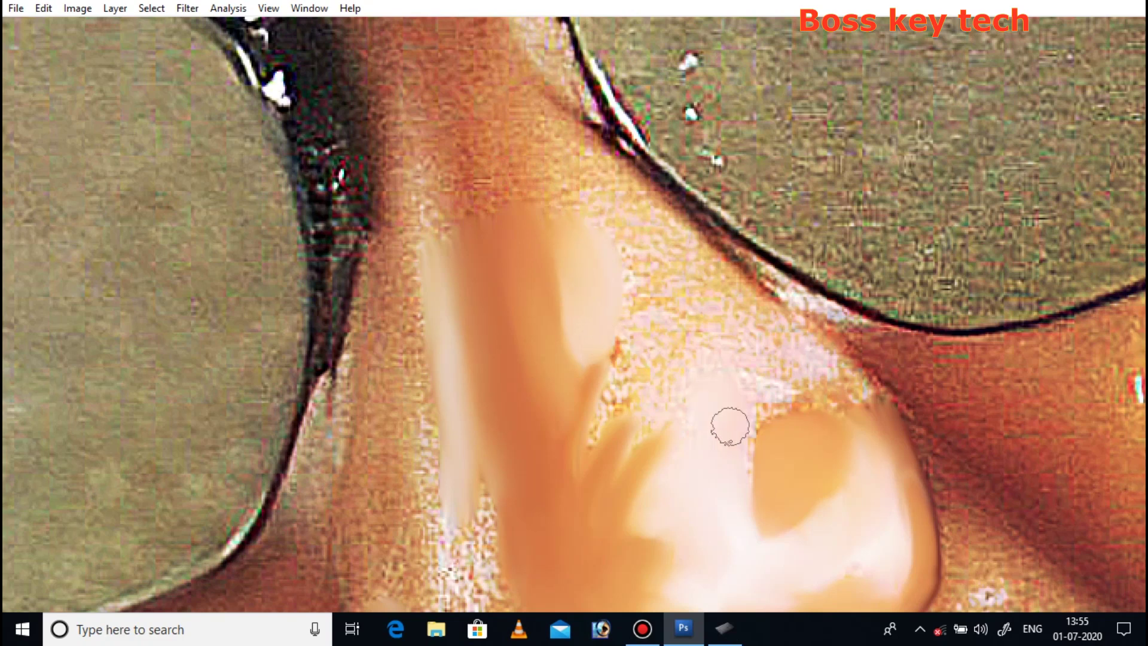
Step: Smooth the speckled skin along the nose edge and around the nose tip
mouse_move(798, 351)
left_mouse_down()
mouse_move(855, 354)
mouse_move(830, 332)
left_mouse_up()
left_click_drag(635, 175, 801, 313)
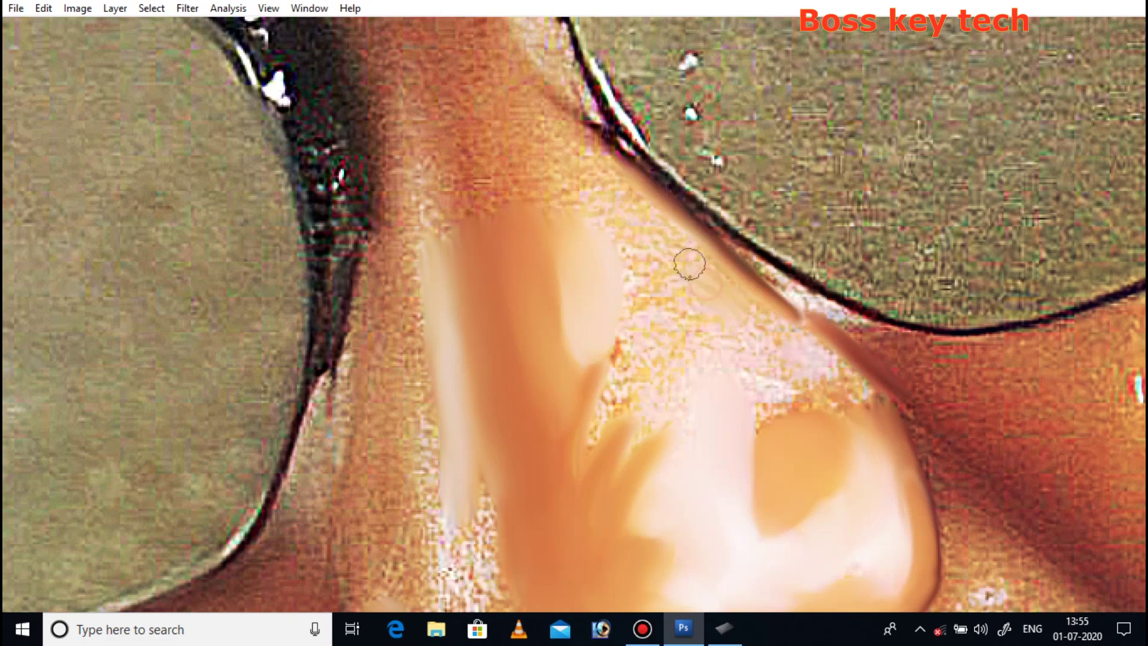
left_click_drag(679, 294, 570, 216)
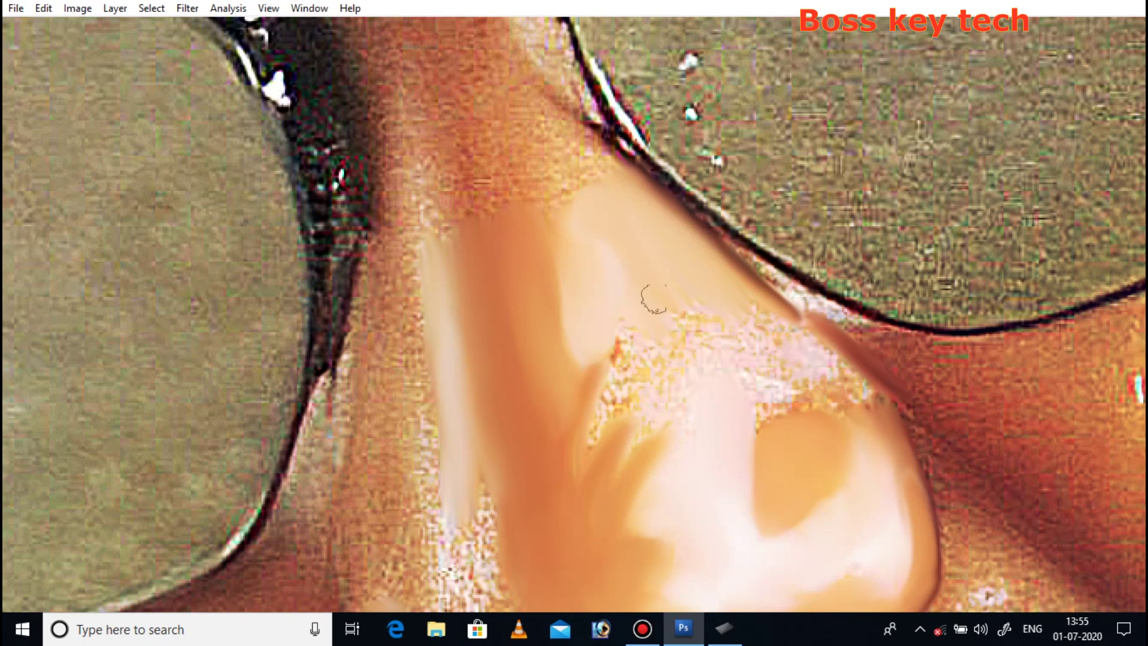
left_click_drag(738, 295, 777, 373)
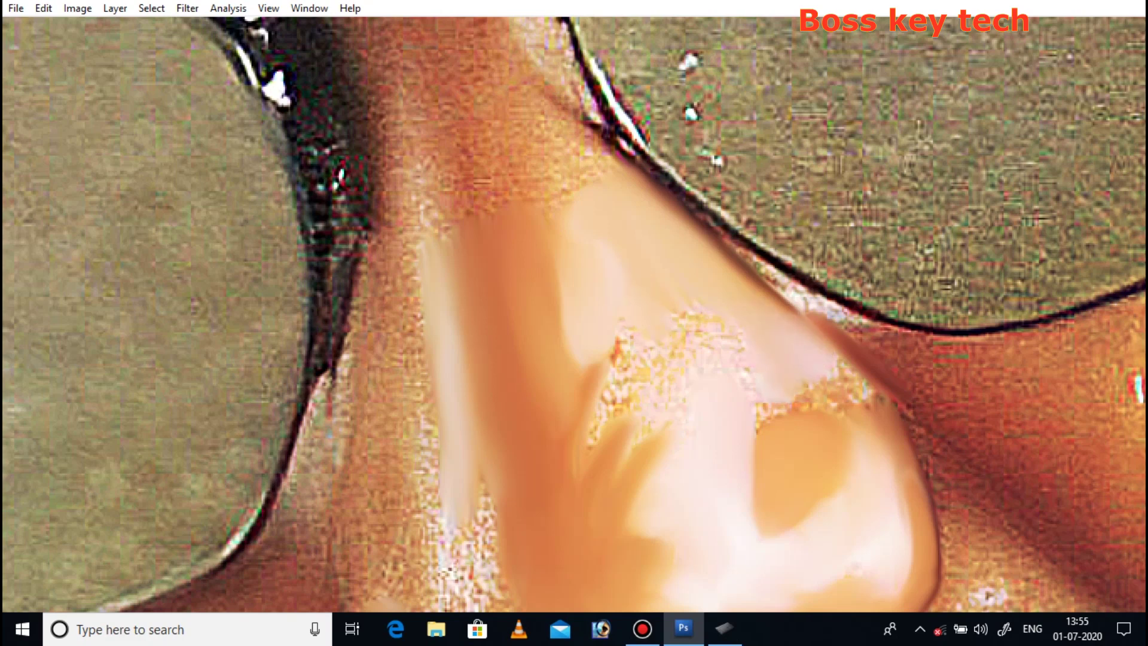
left_click_drag(748, 415, 789, 400)
left_click_drag(707, 353, 730, 351)
left_click_drag(635, 361, 623, 341)
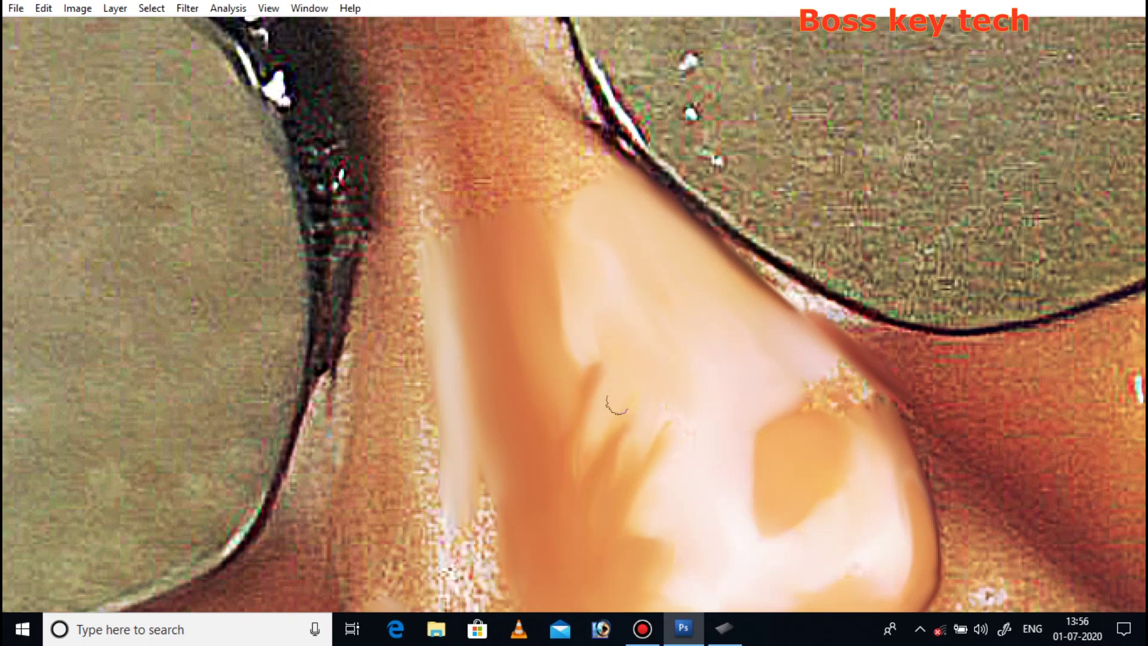
Step: Smudge the skin at the top of the nose and along the bridge
mouse_move(531, 141)
left_mouse_down()
mouse_move(577, 162)
mouse_move(548, 155)
mouse_move(553, 177)
left_mouse_up()
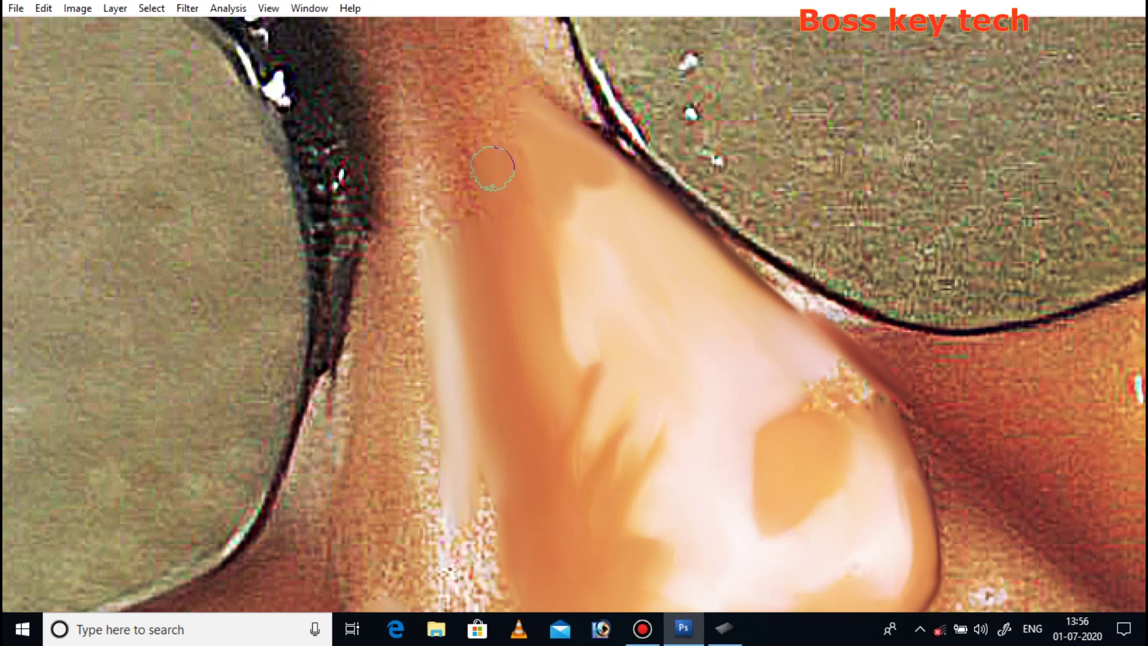
left_click_drag(456, 224, 459, 229)
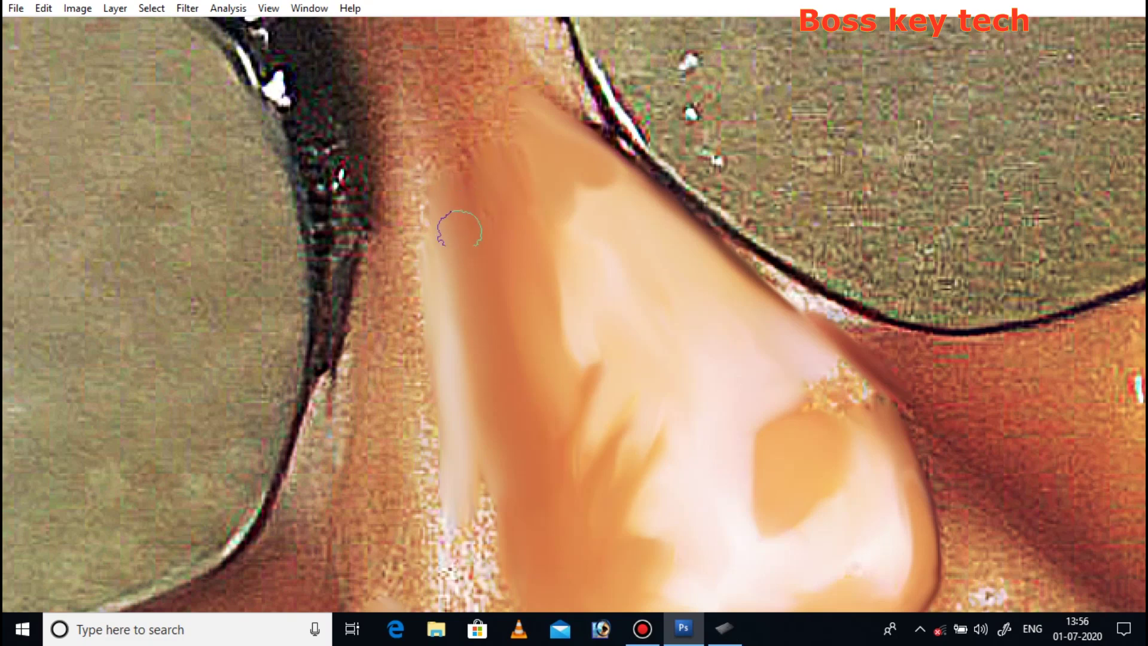
scroll(545, 190, "up", 3)
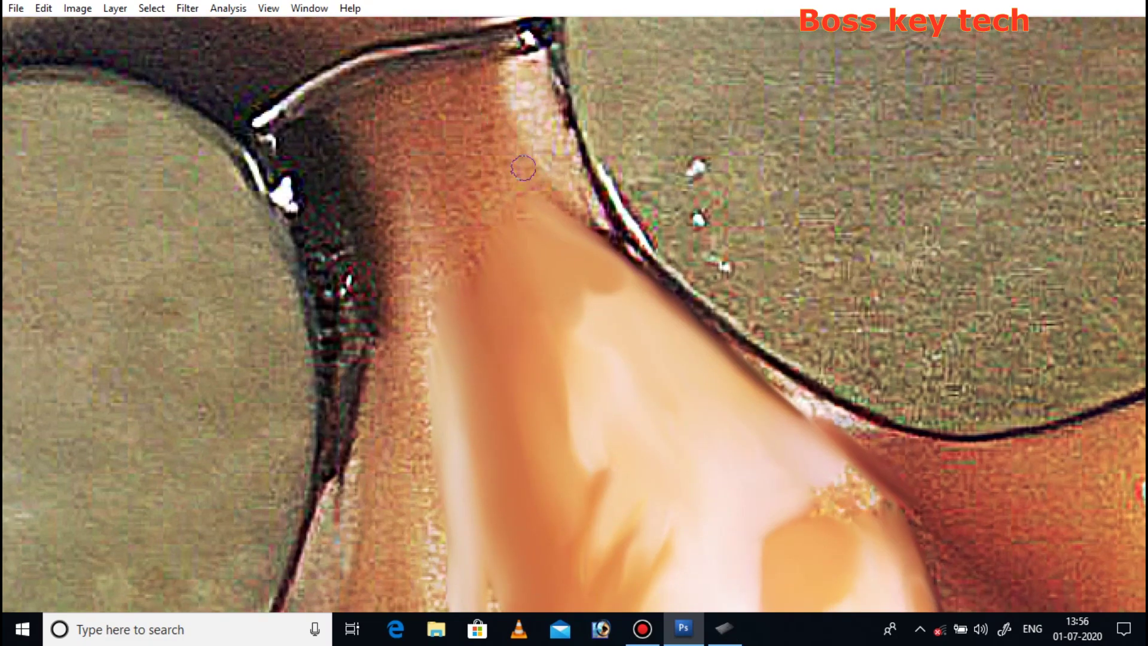
left_click_drag(562, 207, 518, 144)
right_click(515, 139)
key("Escape")
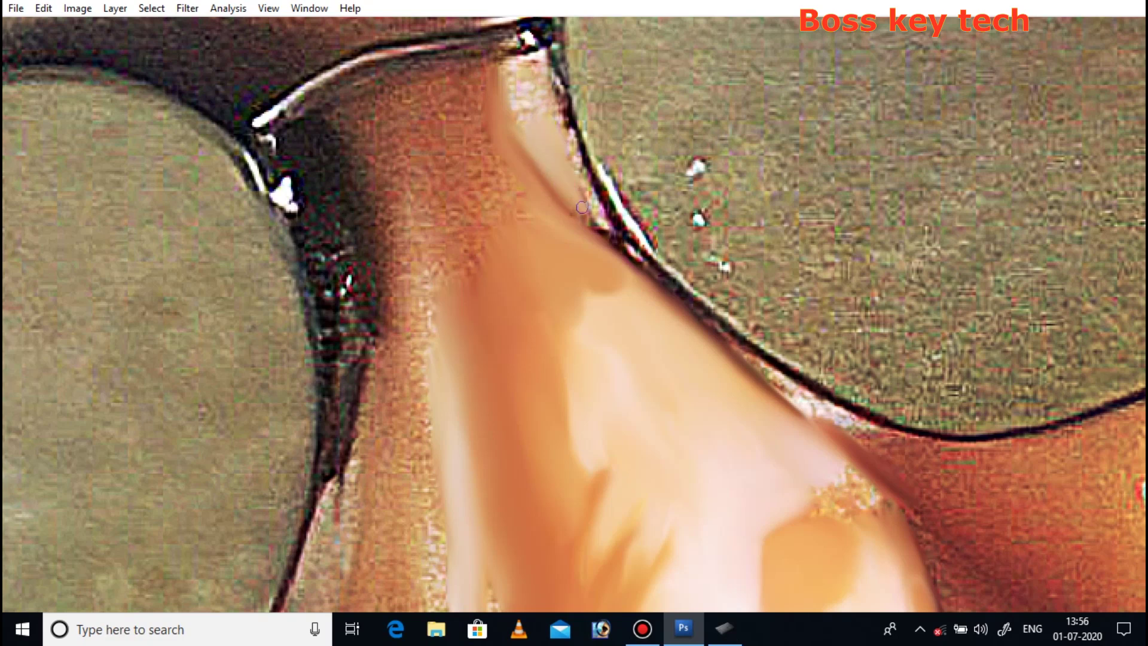
Step: Smooth the pinkish speckles below the glasses and the bridge's top and left edge
left_click_drag(592, 212, 571, 145)
left_click_drag(528, 91, 538, 88)
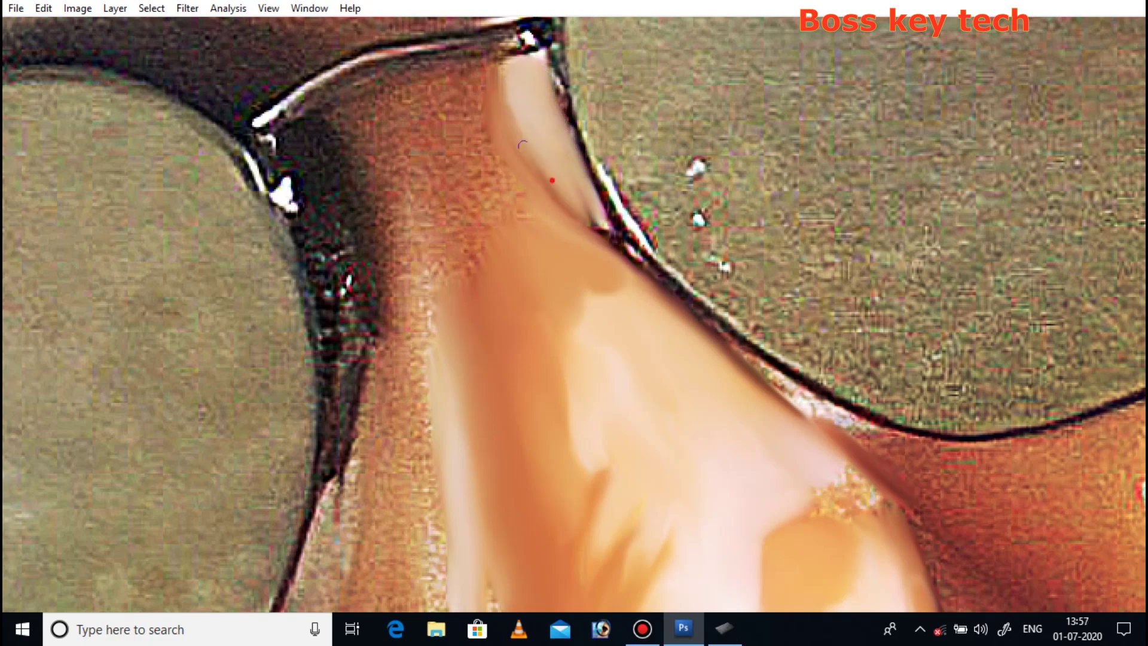
mouse_move(543, 154)
left_mouse_down()
mouse_move(488, 174)
mouse_move(505, 248)
mouse_move(472, 269)
left_mouse_up()
left_click_drag(449, 141, 472, 101)
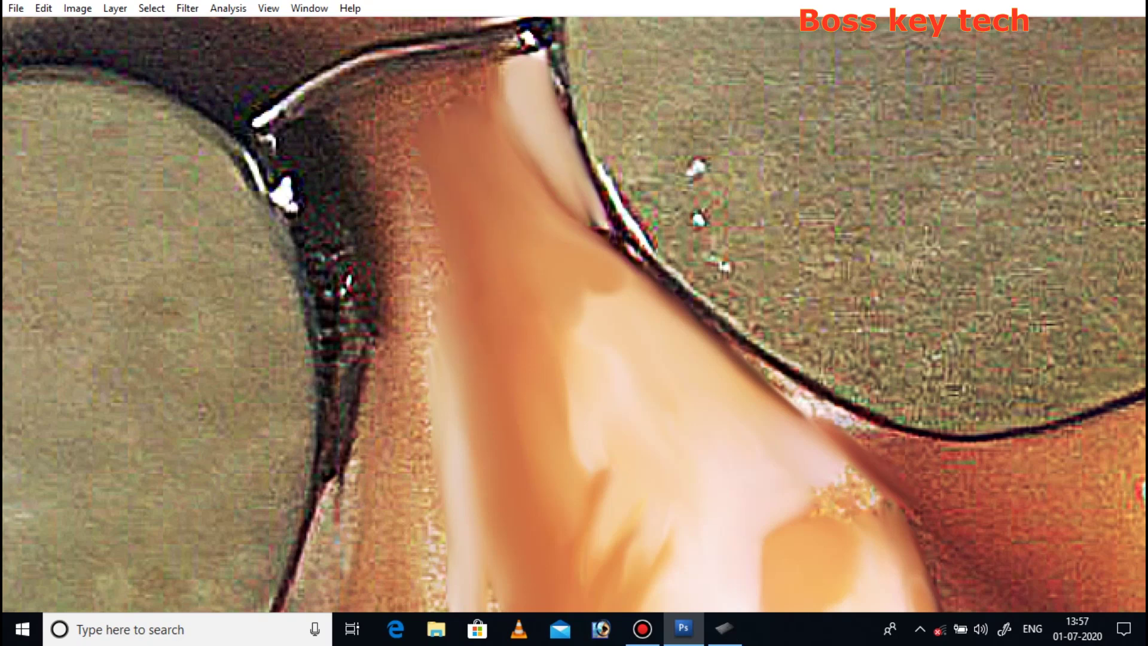
mouse_move(414, 164)
left_mouse_down()
mouse_move(446, 299)
mouse_move(410, 255)
mouse_move(385, 128)
left_mouse_up()
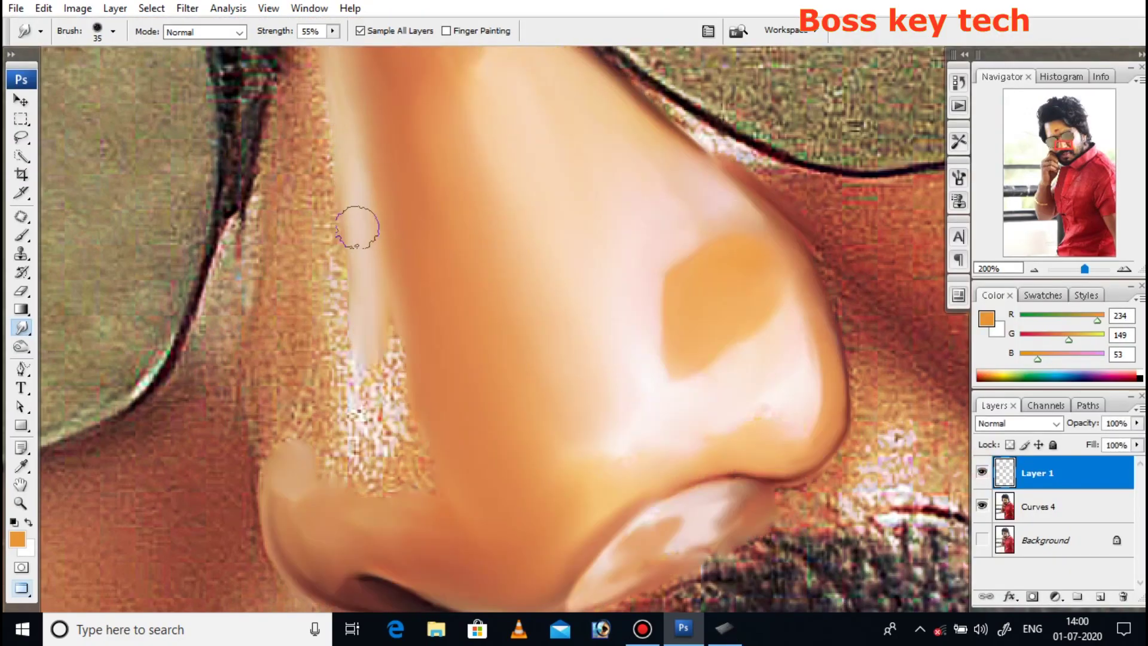
Step: Shrink the brush to 30, then 25, and smudge the skin beside the nose and nostril
key("bracketleft")
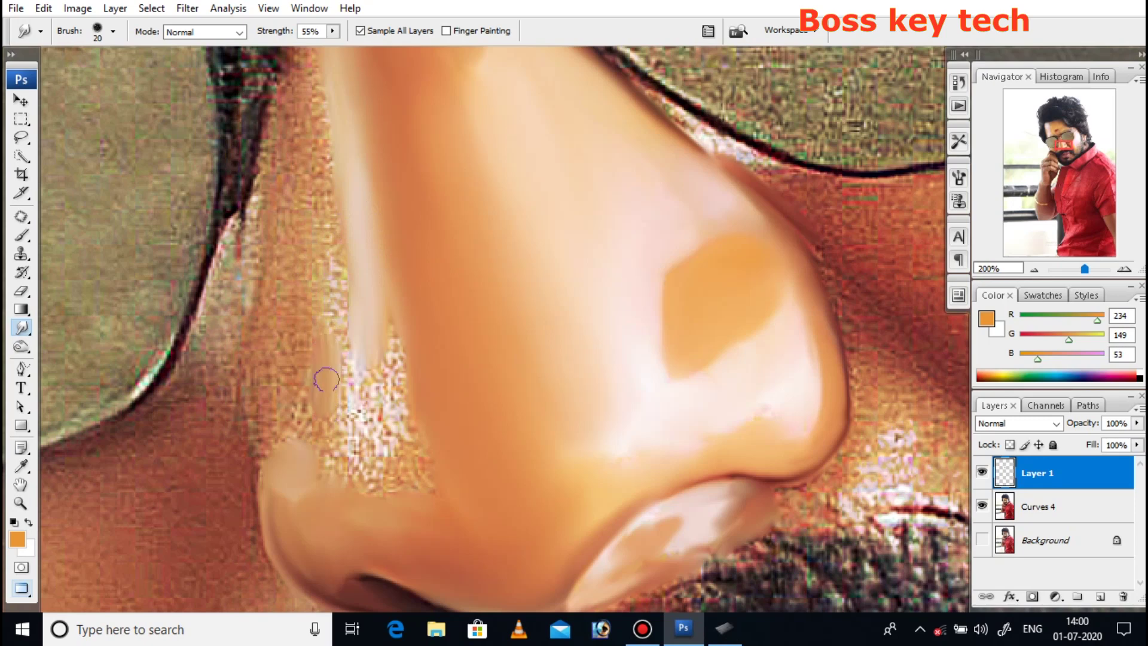
mouse_move(314, 310)
left_mouse_down()
mouse_move(341, 299)
mouse_move(322, 261)
left_mouse_up()
left_click_drag(310, 94, 333, 246)
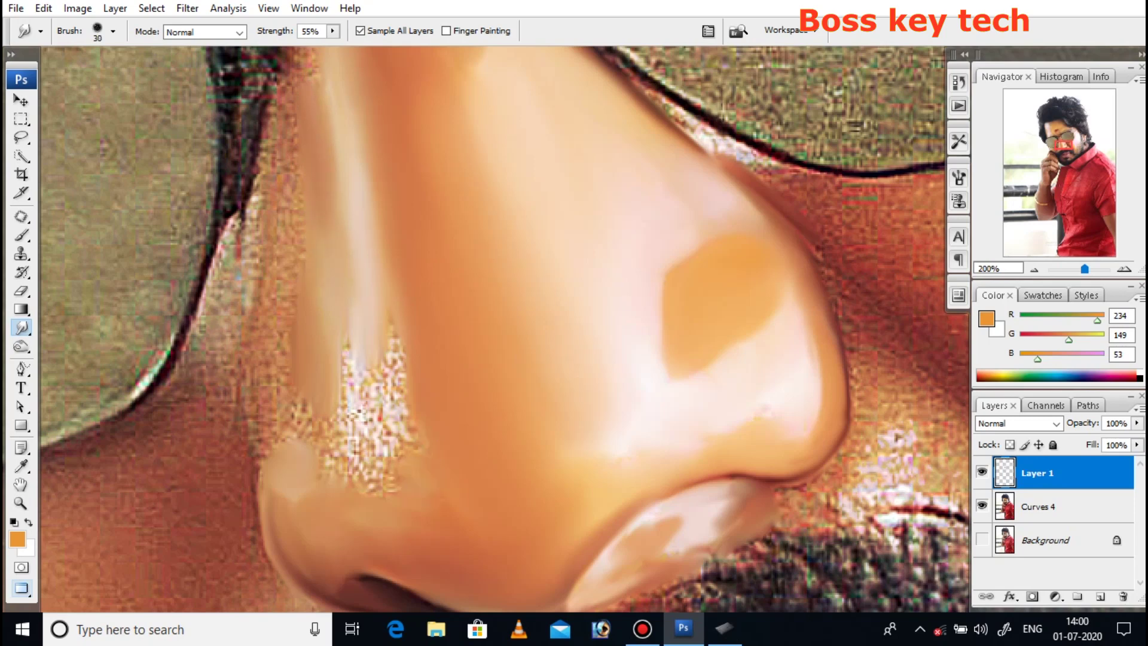
mouse_move(371, 412)
left_mouse_down()
mouse_move(386, 353)
mouse_move(351, 343)
mouse_move(378, 321)
left_mouse_up()
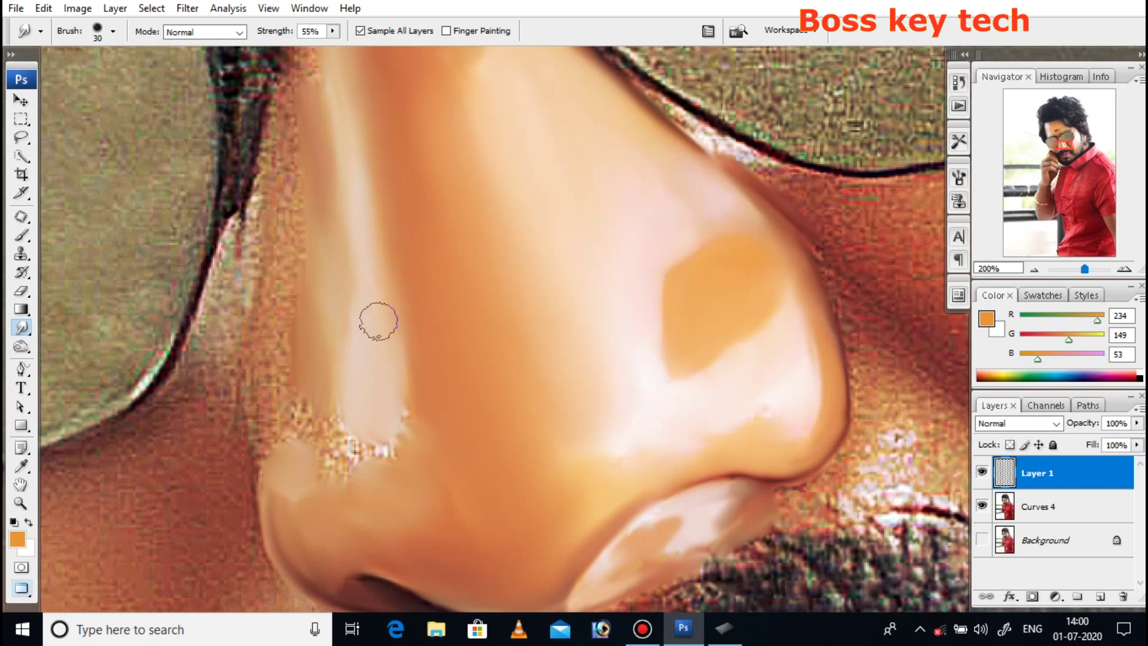
mouse_move(385, 427)
left_mouse_down()
mouse_move(339, 444)
mouse_move(372, 443)
left_mouse_up()
key("bracketleft")
key("bracketleft")
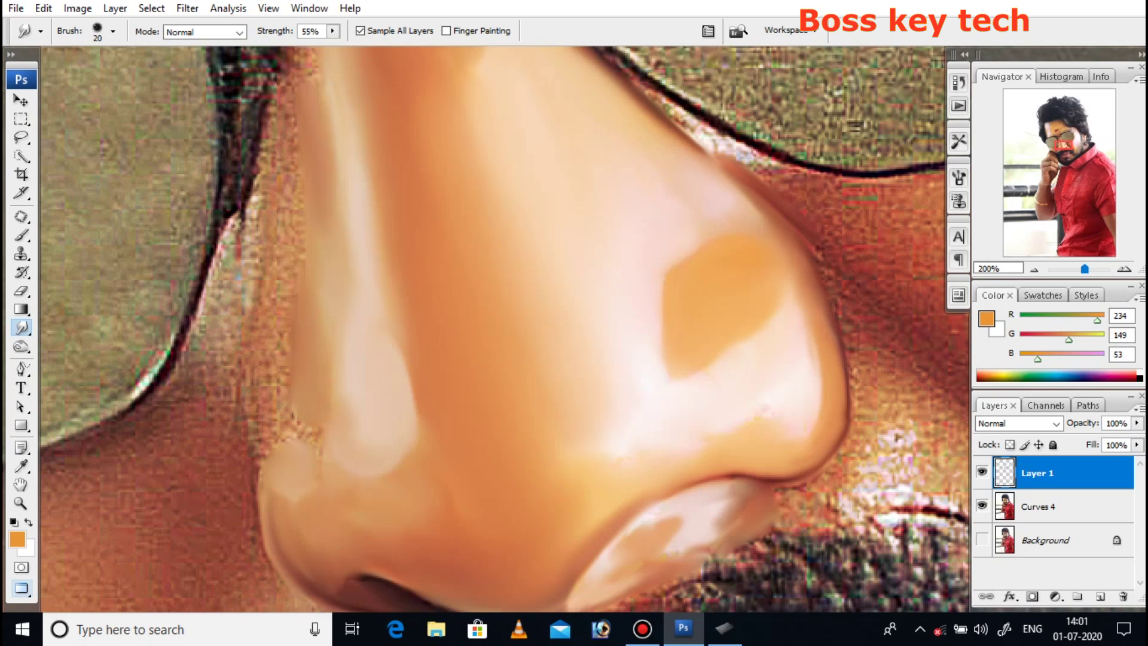
left_click_drag(297, 455, 313, 449)
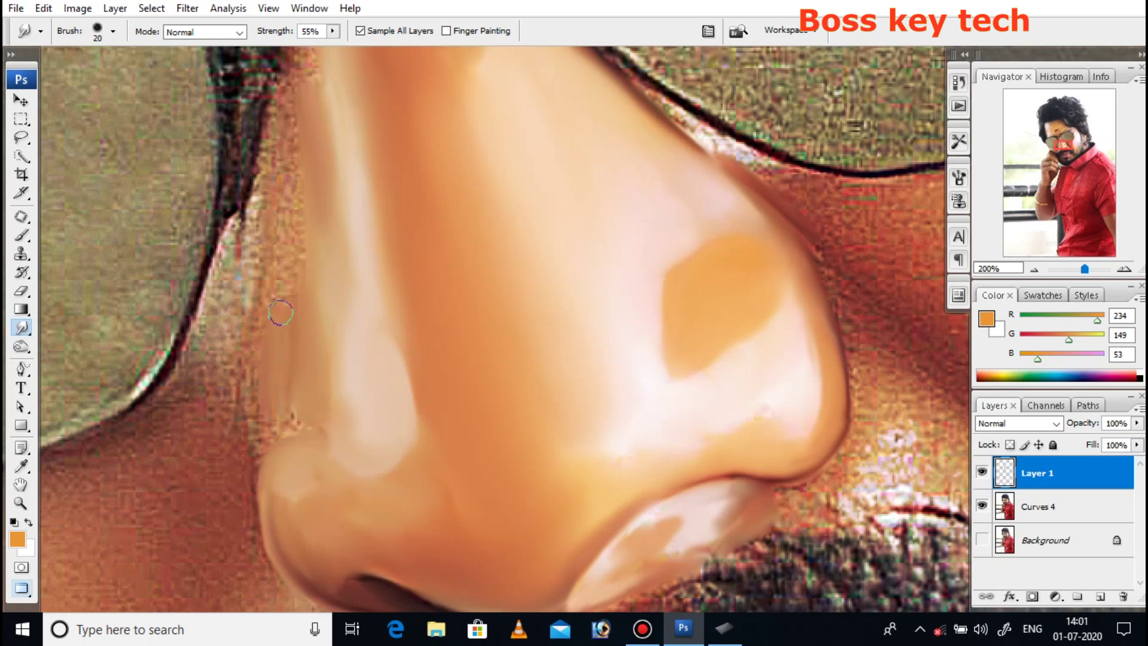
left_click_drag(270, 352, 272, 357)
Step: Set the foreground to dark brown RGB 184,100,48 and smudge the nostril and left nose edge
left_click(18, 538)
left_click(891, 246)
left_click(1114, 177)
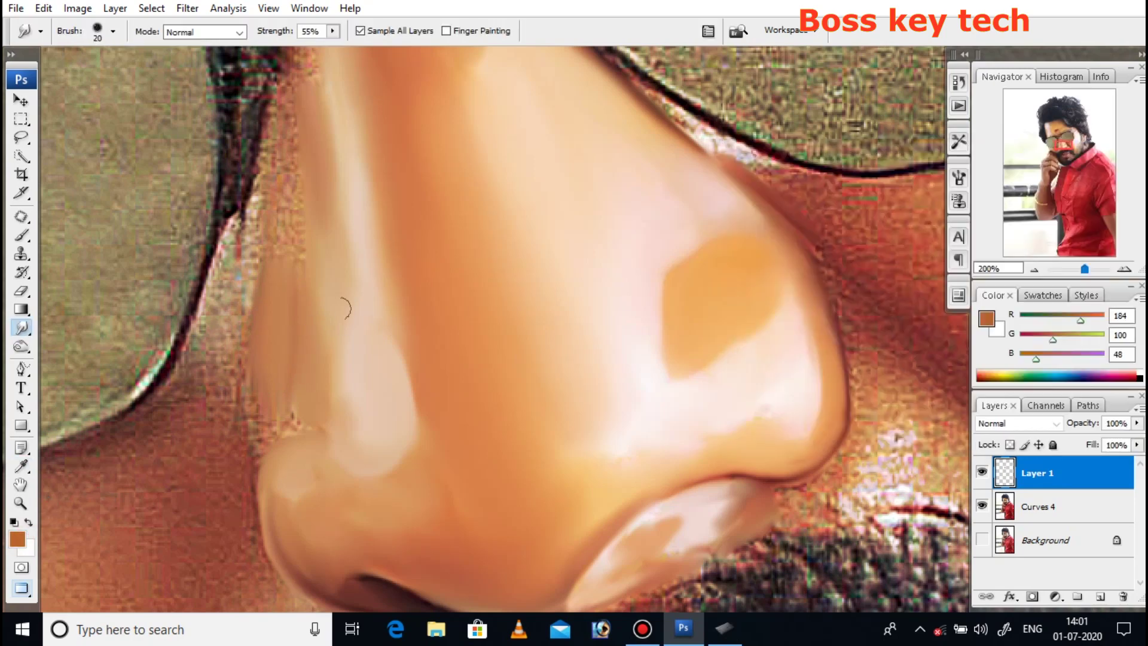
left_click_drag(291, 354, 277, 220)
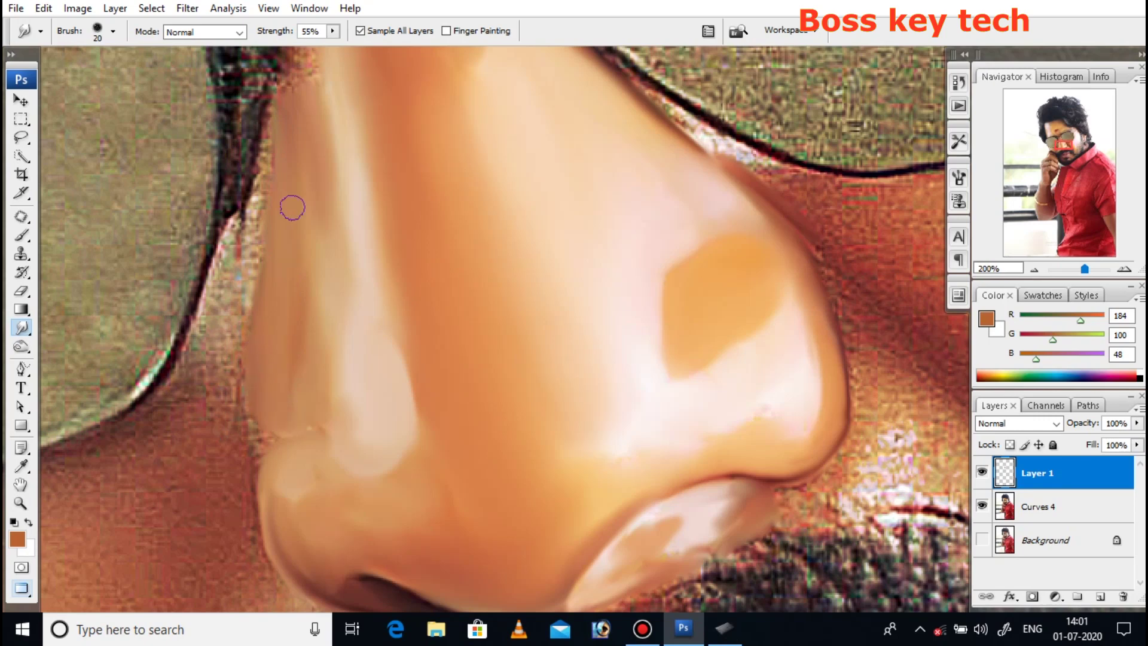
scroll(287, 242, "up", 5)
scroll(353, 328, "up", 5)
mouse_move(335, 239)
left_mouse_down()
mouse_move(311, 170)
mouse_move(365, 165)
left_mouse_up()
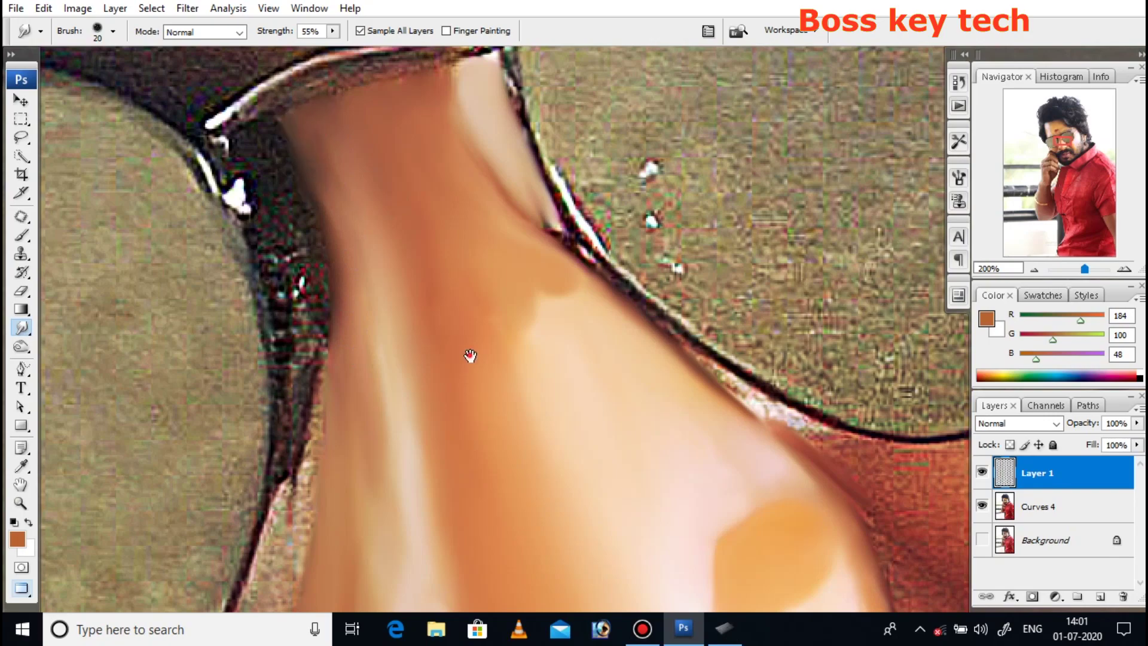
left_click_drag(469, 340, 502, 181)
Step: Smudge the shadowed skin below the nostril and along the upper lip edge at 33% strength
key("Tab")
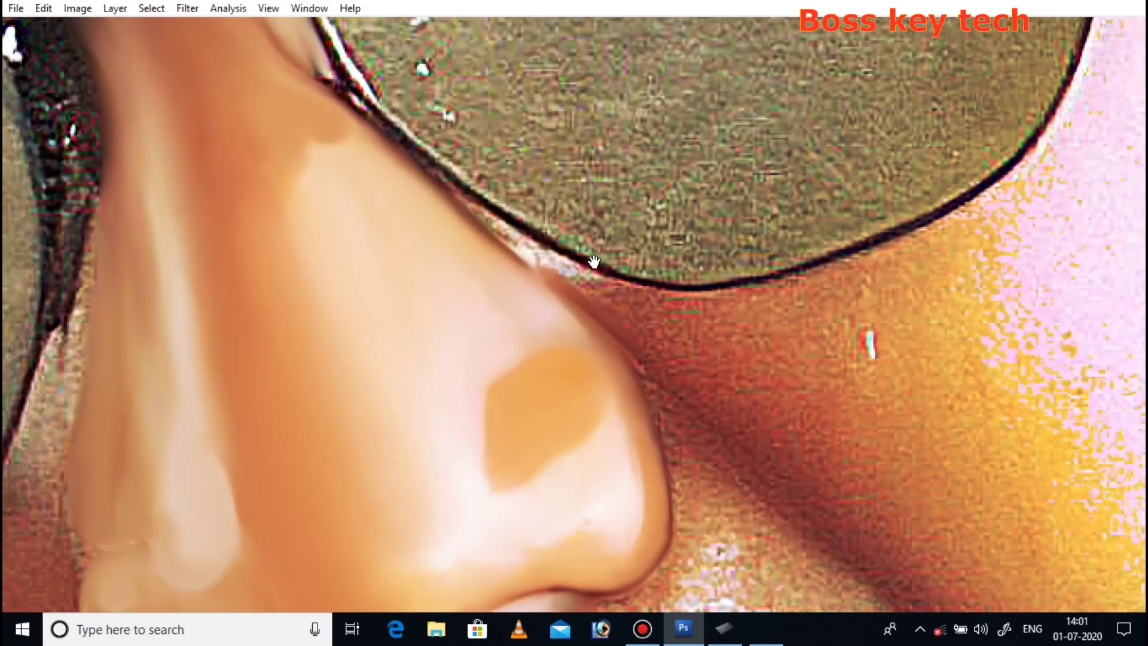
mouse_move(706, 536)
left_mouse_down()
mouse_move(646, 339)
mouse_move(672, 364)
mouse_move(633, 362)
left_mouse_up()
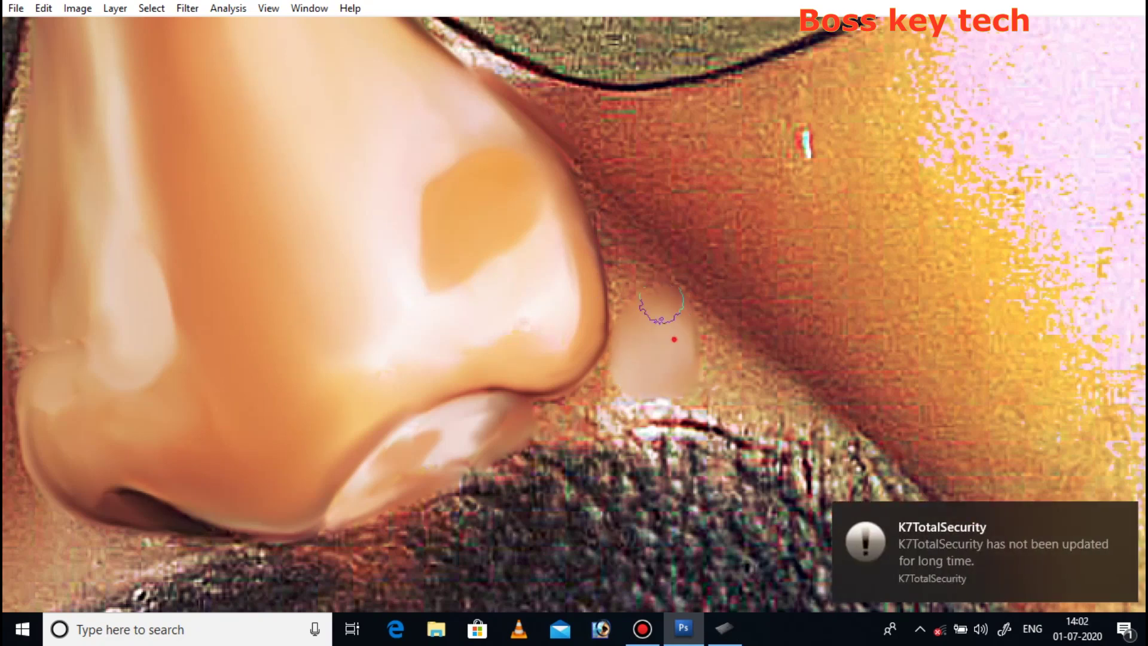
right_click(631, 293)
left_click(623, 276)
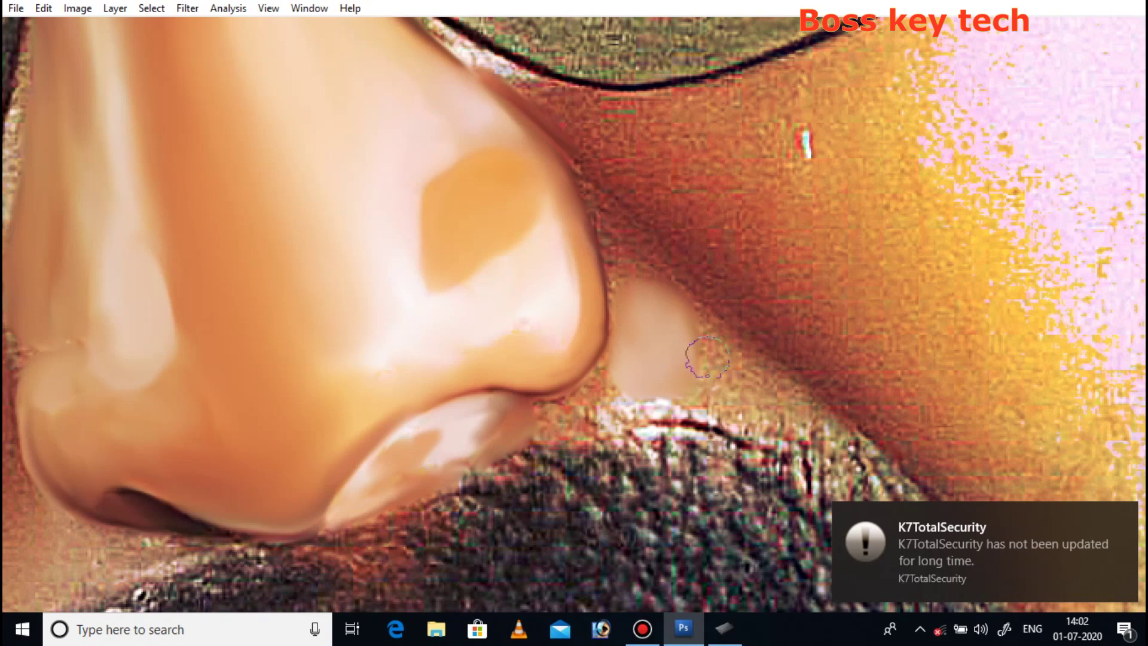
left_click_drag(739, 377, 804, 406)
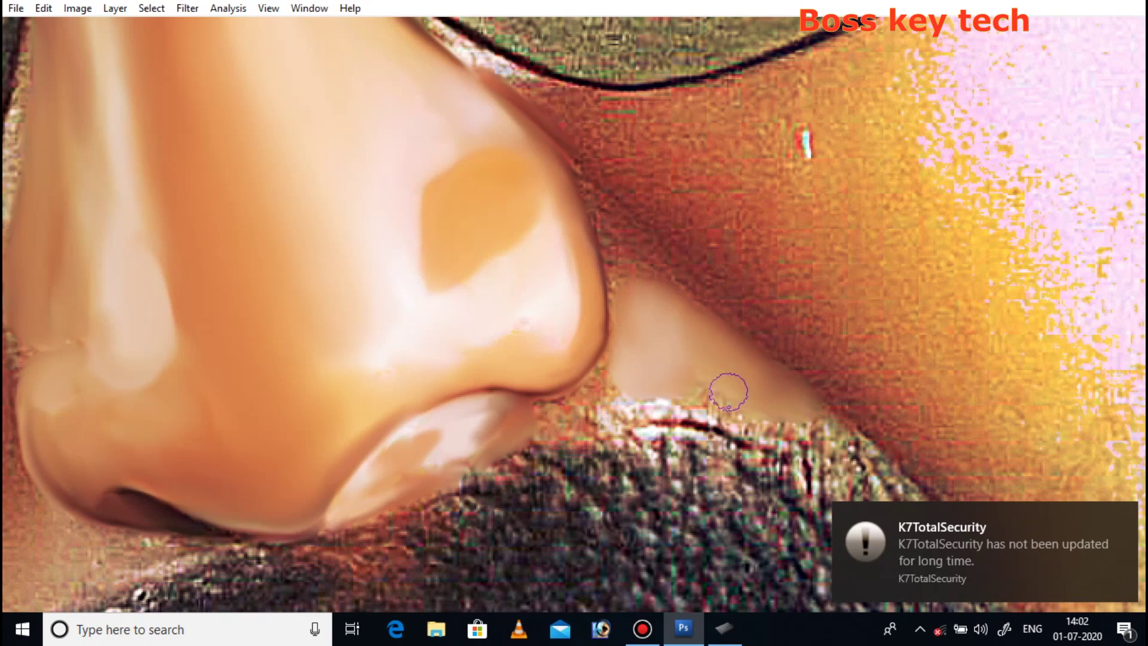
left_click_drag(707, 377, 797, 412)
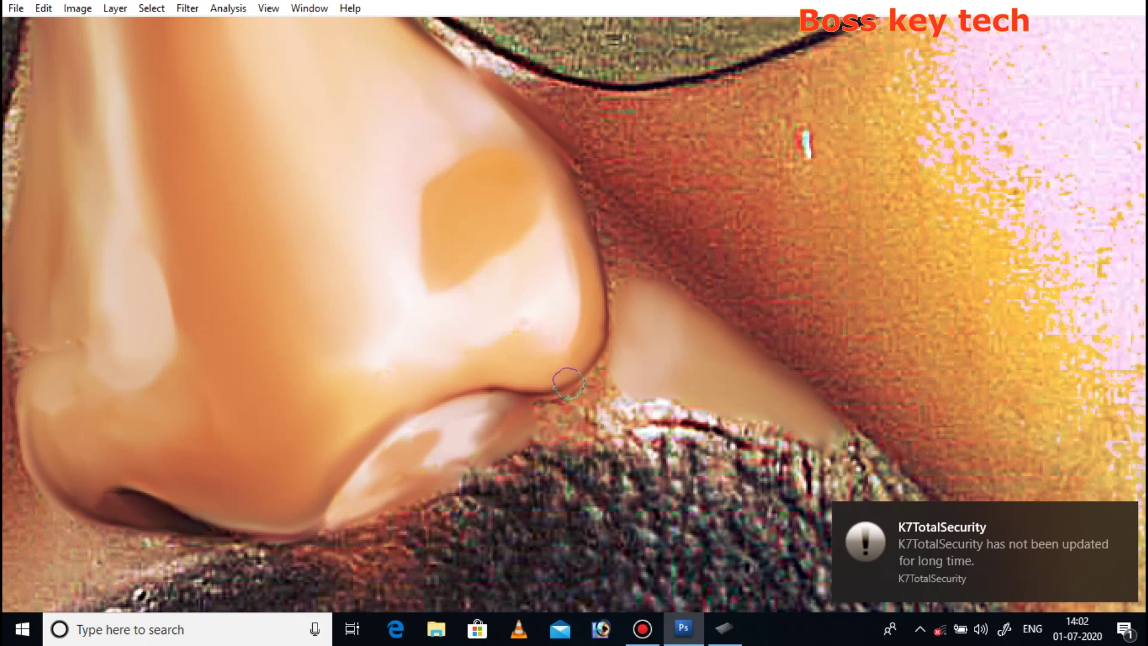
Step: Smudge the skin wedge beside the nostril, the nostril edge, the cheek shadow band and the lip line
left_click_drag(579, 396, 609, 389)
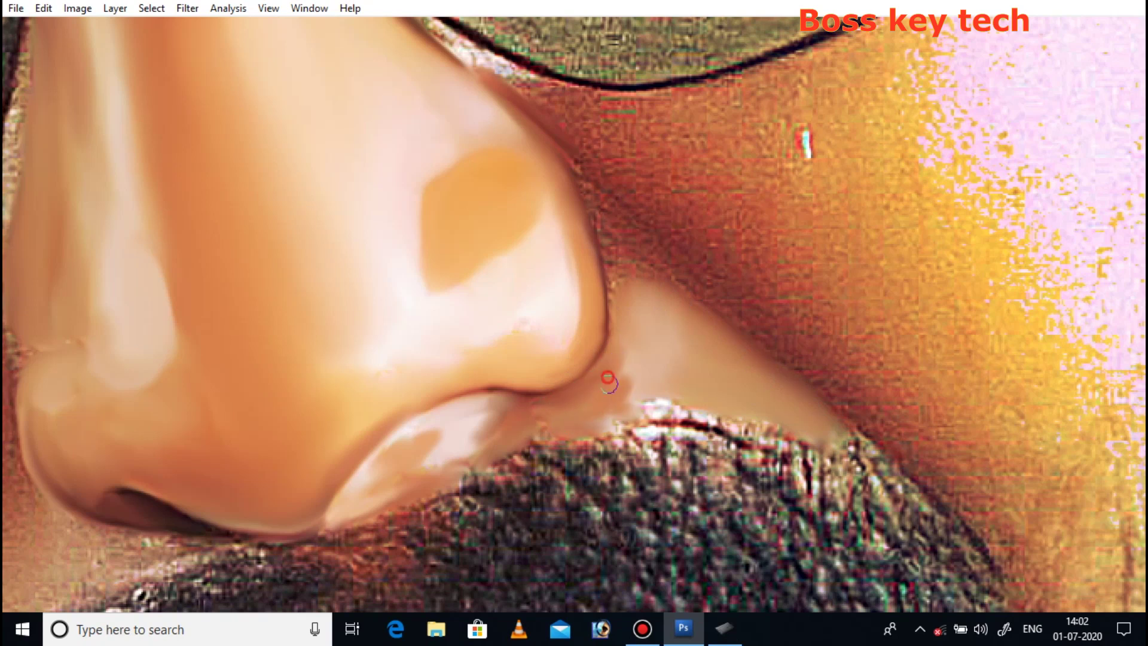
mouse_move(688, 264)
left_mouse_down()
mouse_move(620, 339)
mouse_move(614, 239)
mouse_move(648, 242)
left_mouse_up()
left_click_drag(630, 184, 627, 181)
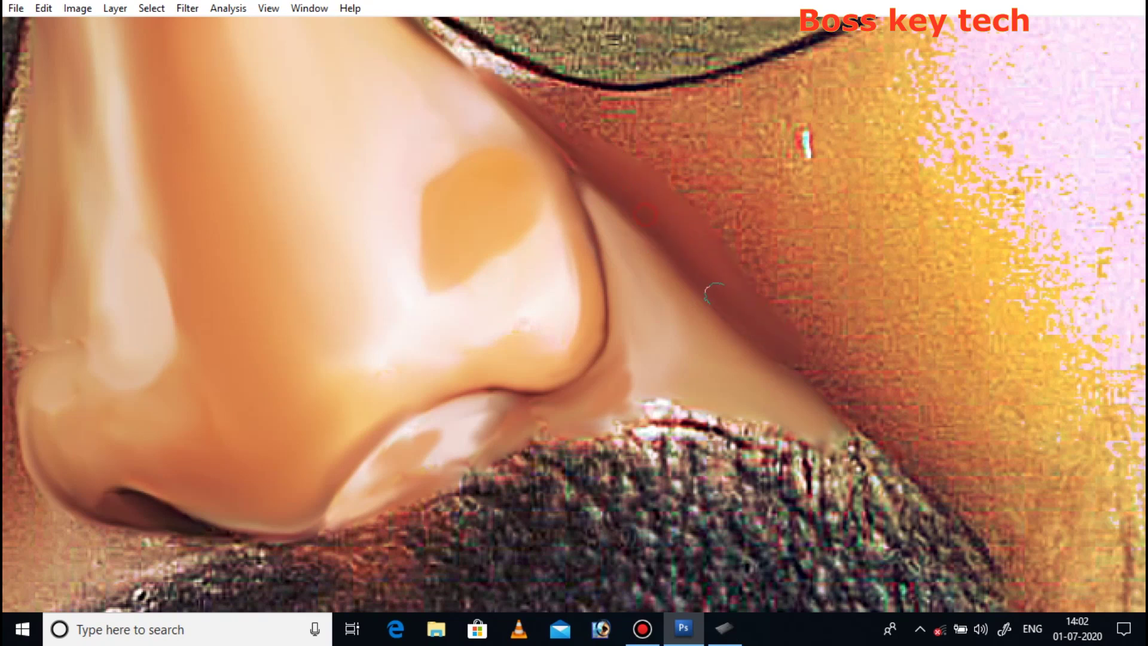
mouse_move(783, 347)
left_mouse_down()
mouse_move(830, 384)
mouse_move(739, 350)
left_mouse_up()
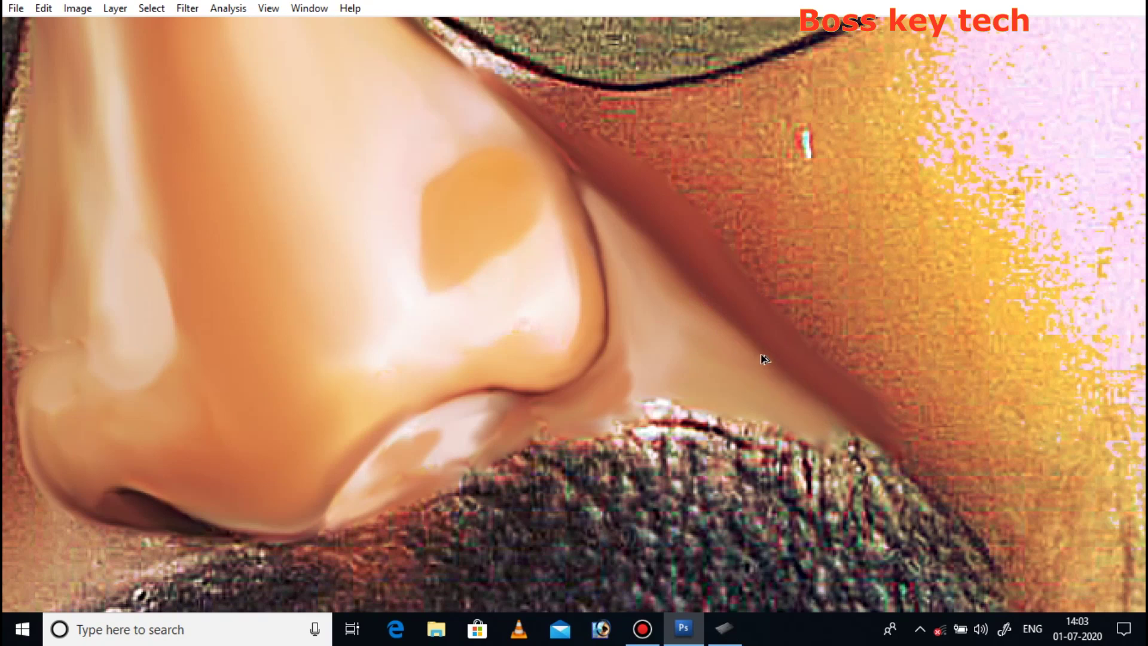
mouse_move(656, 303)
left_mouse_down()
mouse_move(669, 286)
mouse_move(794, 383)
mouse_move(661, 282)
mouse_move(621, 234)
left_mouse_up()
mouse_move(674, 387)
left_mouse_down()
mouse_move(661, 405)
mouse_move(814, 431)
left_mouse_up()
left_click_drag(854, 306, 622, 290)
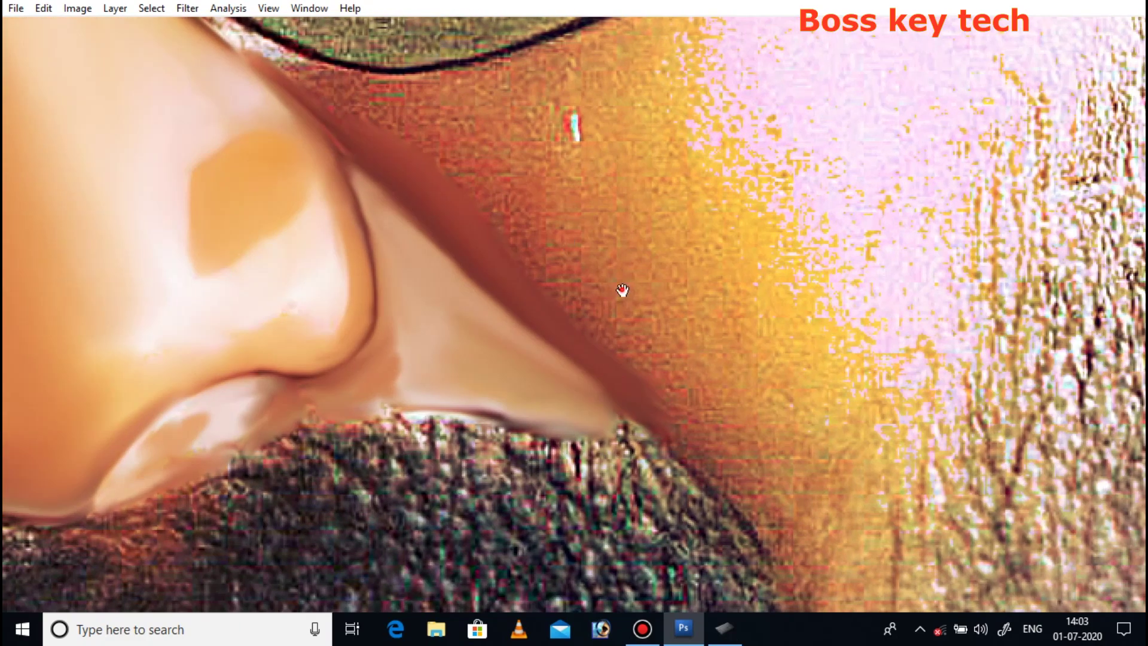
Step: Smudge the cheek from the sunglasses' lower lens edge down the jaw to the beard at 33%
scroll(622, 291, "up", 5)
mouse_move(533, 282)
left_mouse_down()
mouse_move(494, 226)
mouse_move(496, 179)
mouse_move(538, 167)
mouse_move(568, 203)
mouse_move(582, 257)
mouse_move(520, 242)
left_mouse_up()
left_click_drag(481, 343, 472, 365)
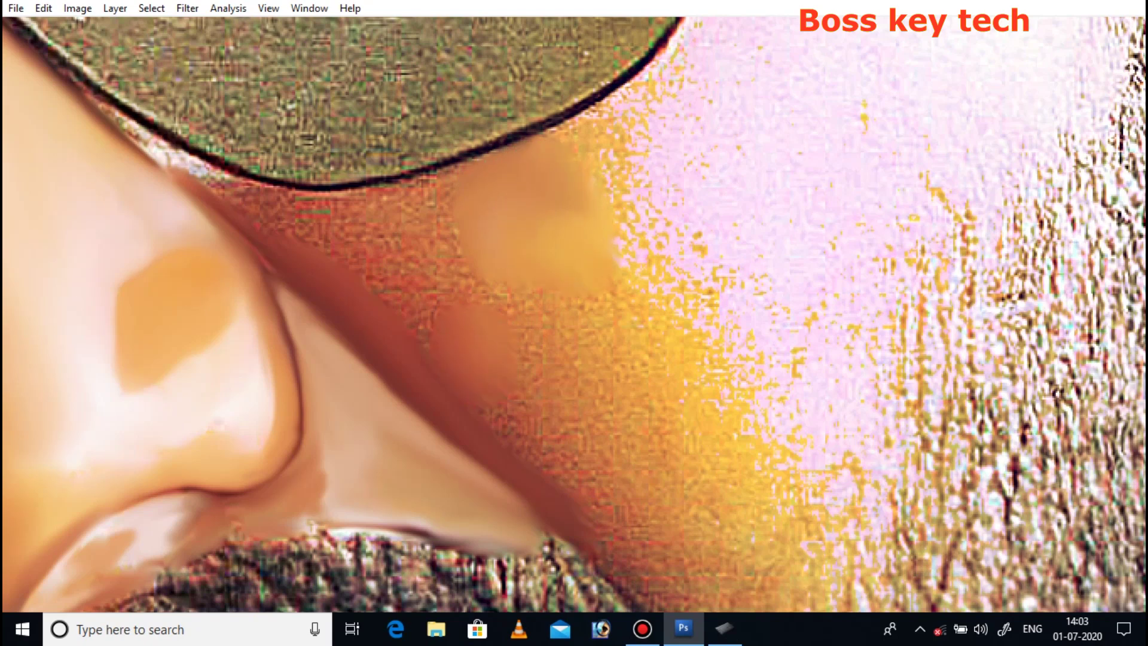
mouse_move(354, 251)
left_mouse_down()
mouse_move(520, 423)
mouse_move(517, 350)
mouse_move(452, 239)
mouse_move(314, 235)
left_mouse_up()
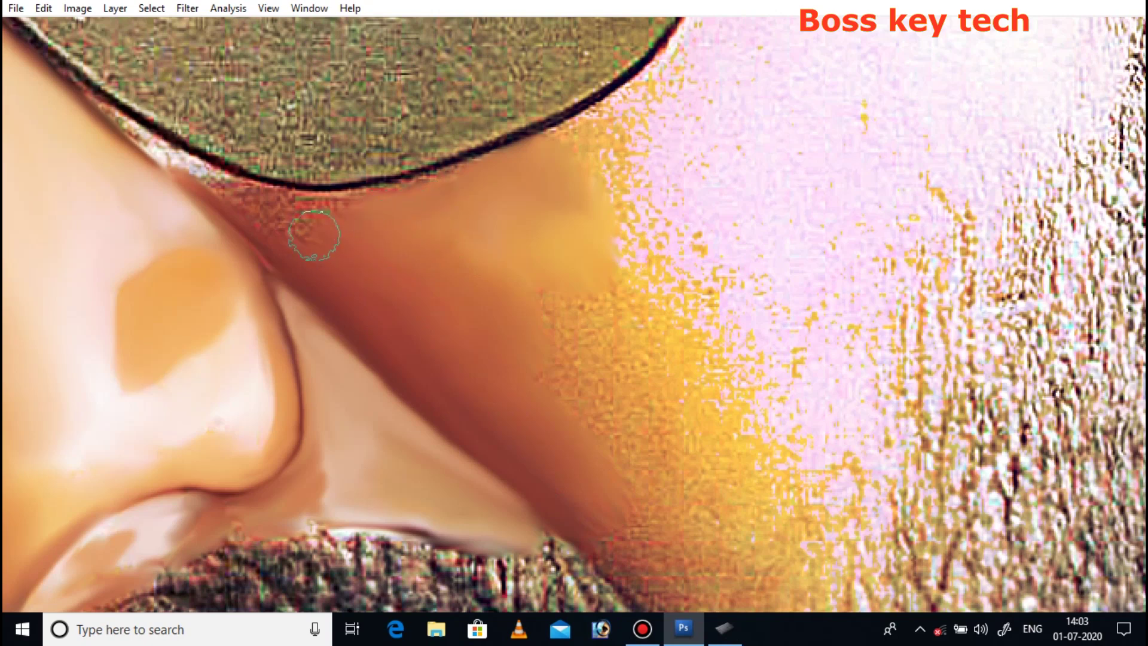
mouse_move(220, 178)
left_mouse_down()
mouse_move(119, 111)
mouse_move(299, 183)
left_mouse_up()
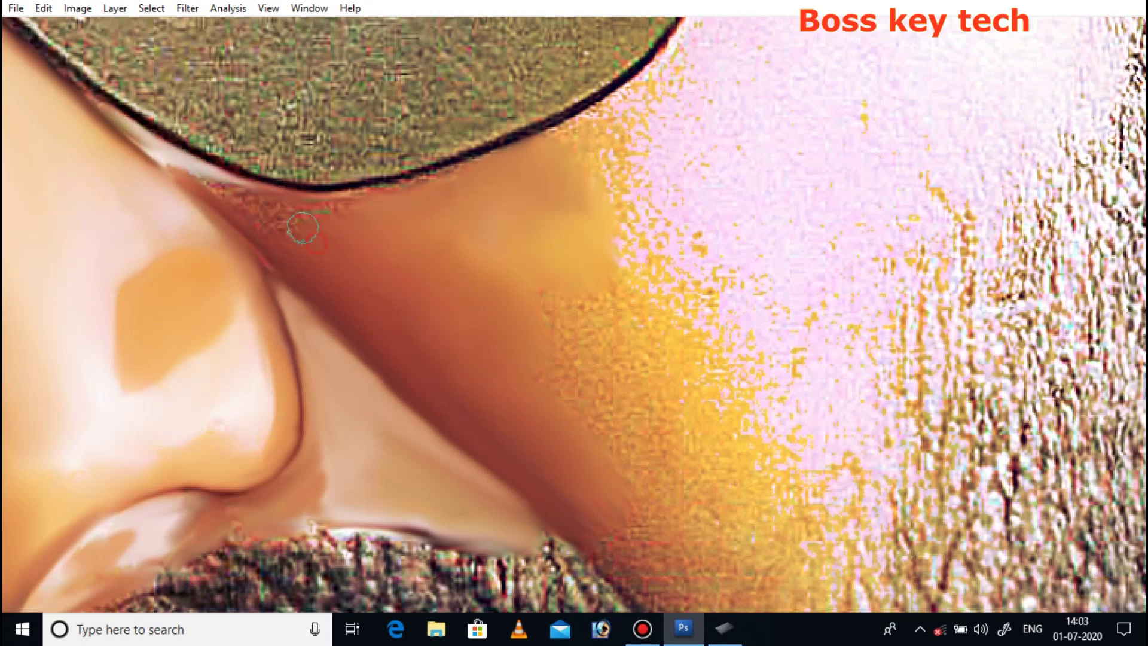
left_click_drag(250, 203, 306, 273)
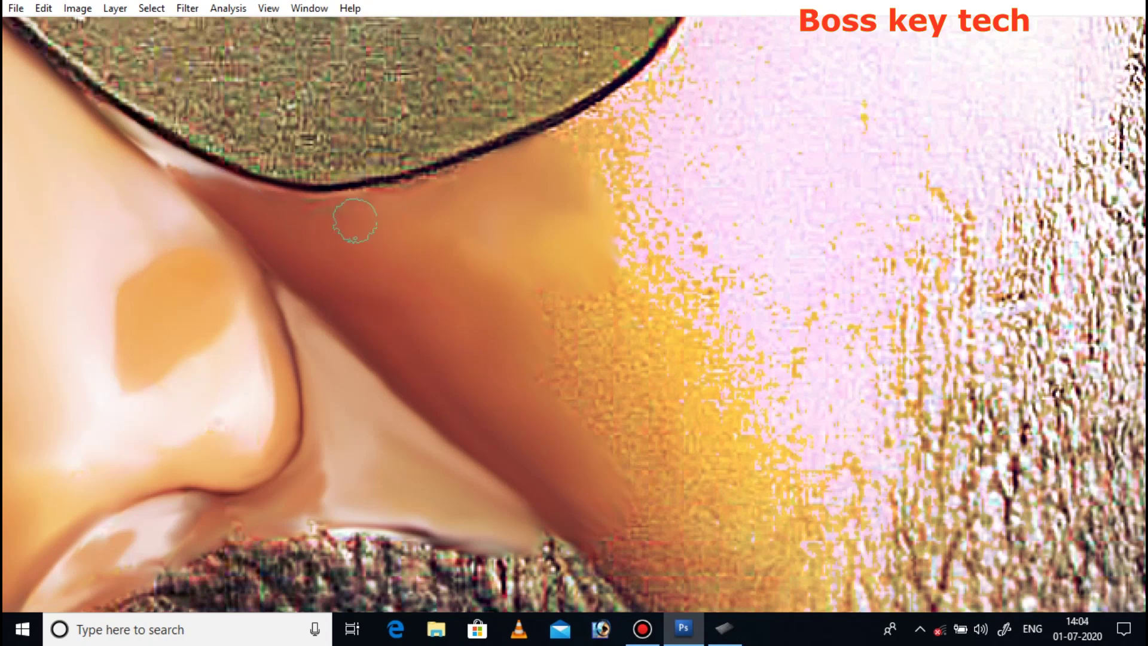
left_click_drag(615, 384, 622, 376)
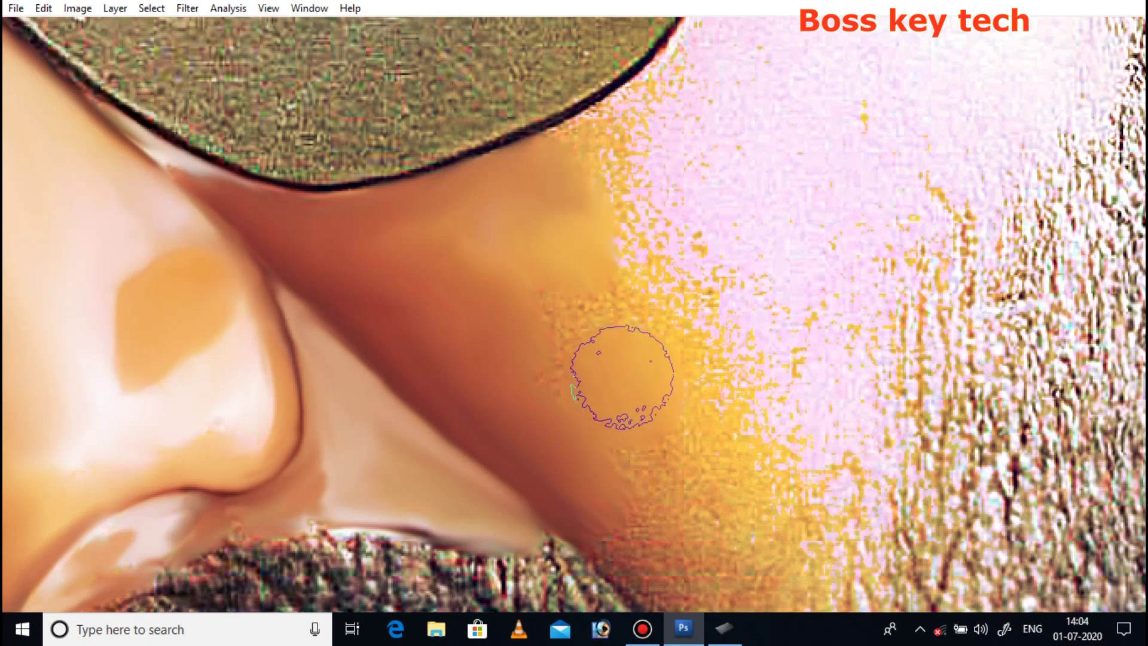
mouse_move(556, 341)
left_mouse_down()
mouse_move(515, 277)
mouse_move(531, 325)
left_mouse_up()
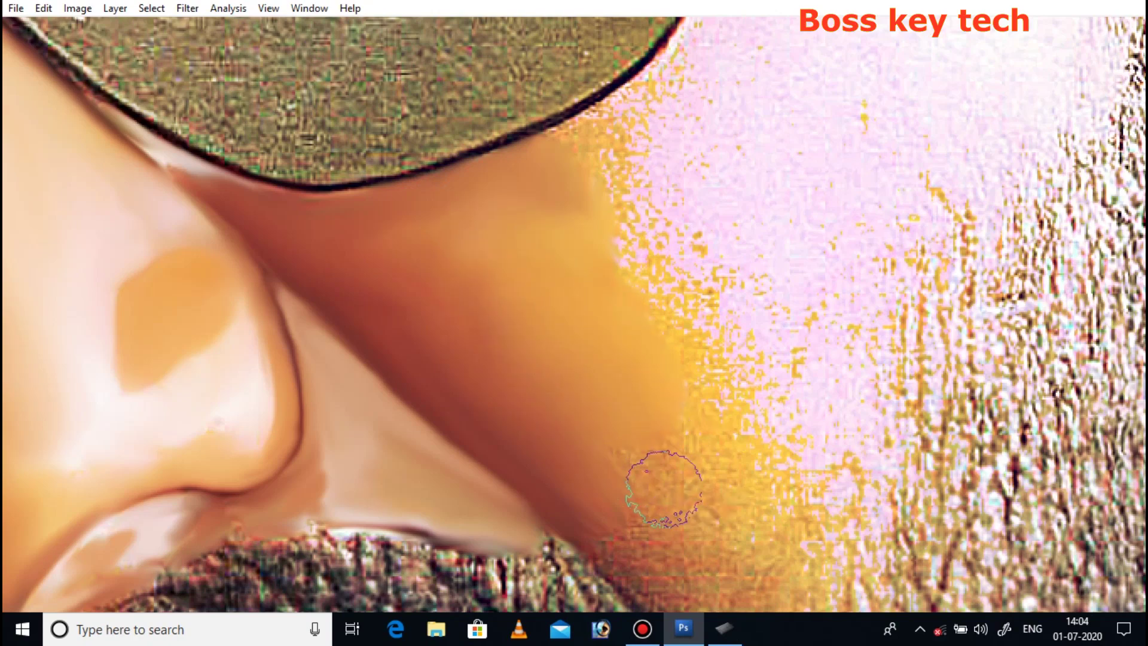
scroll(648, 512, "down", 3)
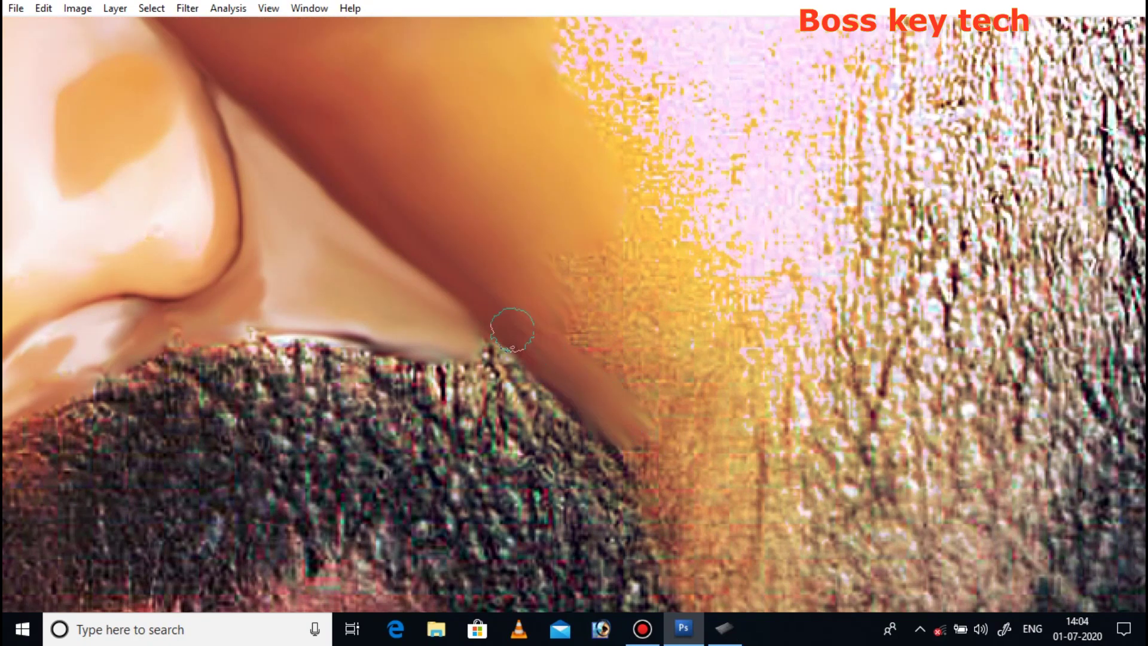
left_click_drag(655, 432, 676, 448)
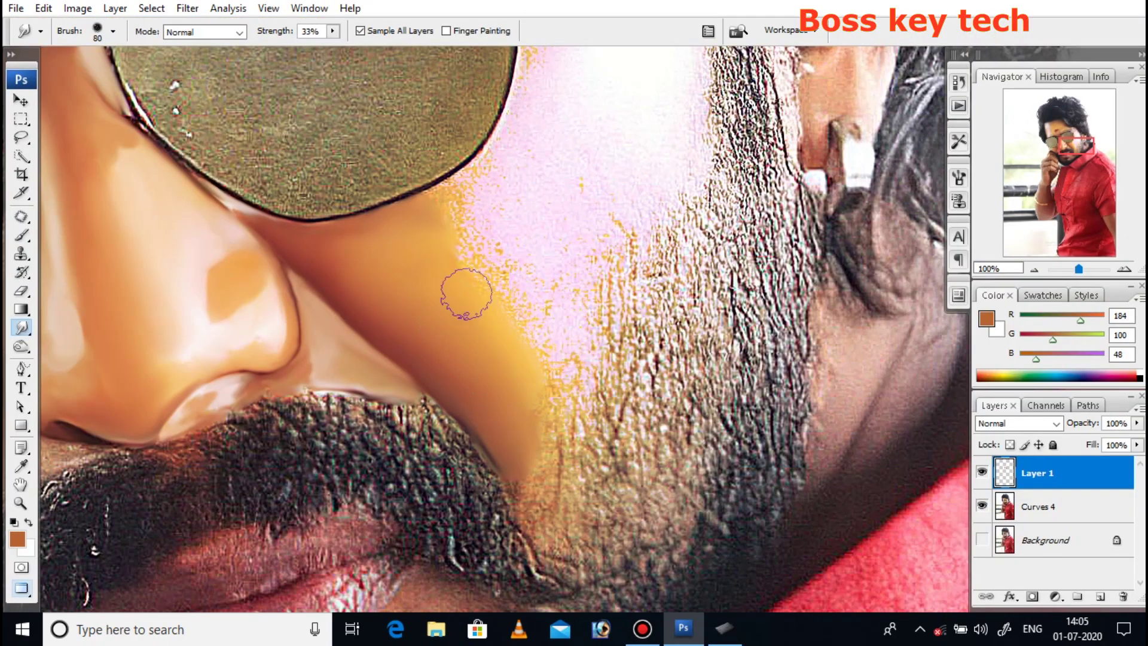
Step: Blend the beard edge into the pale skin and smear the pale cheek blob down into it
left_click_drag(555, 192, 525, 261)
mouse_move(541, 77)
left_mouse_down()
mouse_move(541, 196)
mouse_move(528, 205)
left_mouse_up()
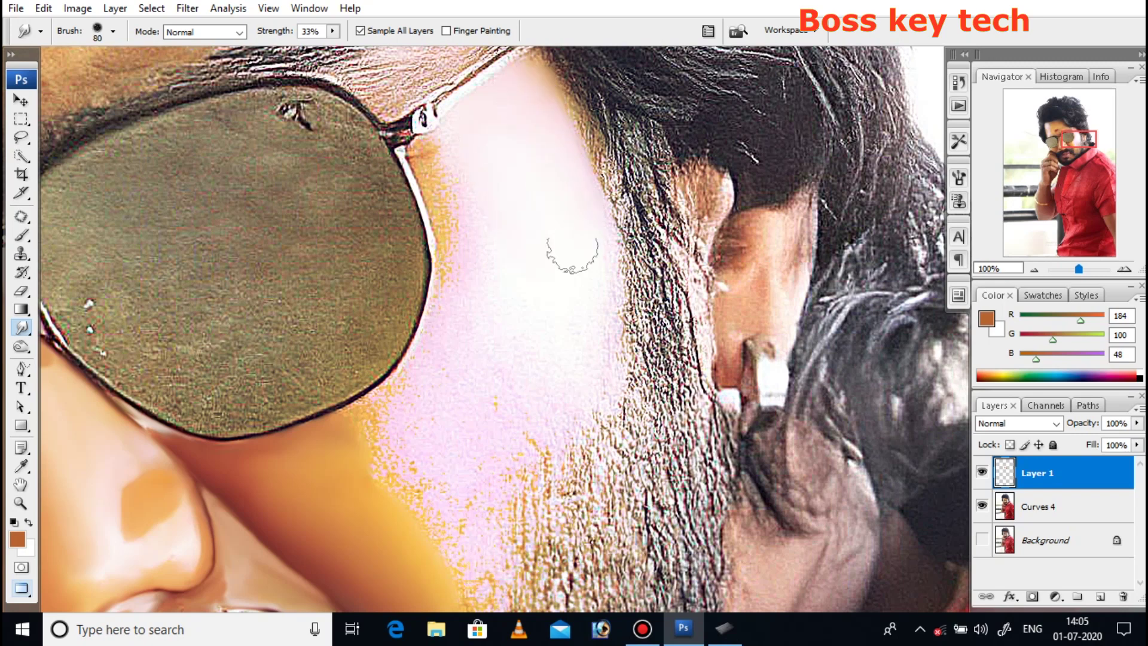
mouse_move(588, 375)
left_mouse_down()
mouse_move(594, 366)
mouse_move(563, 385)
left_mouse_up()
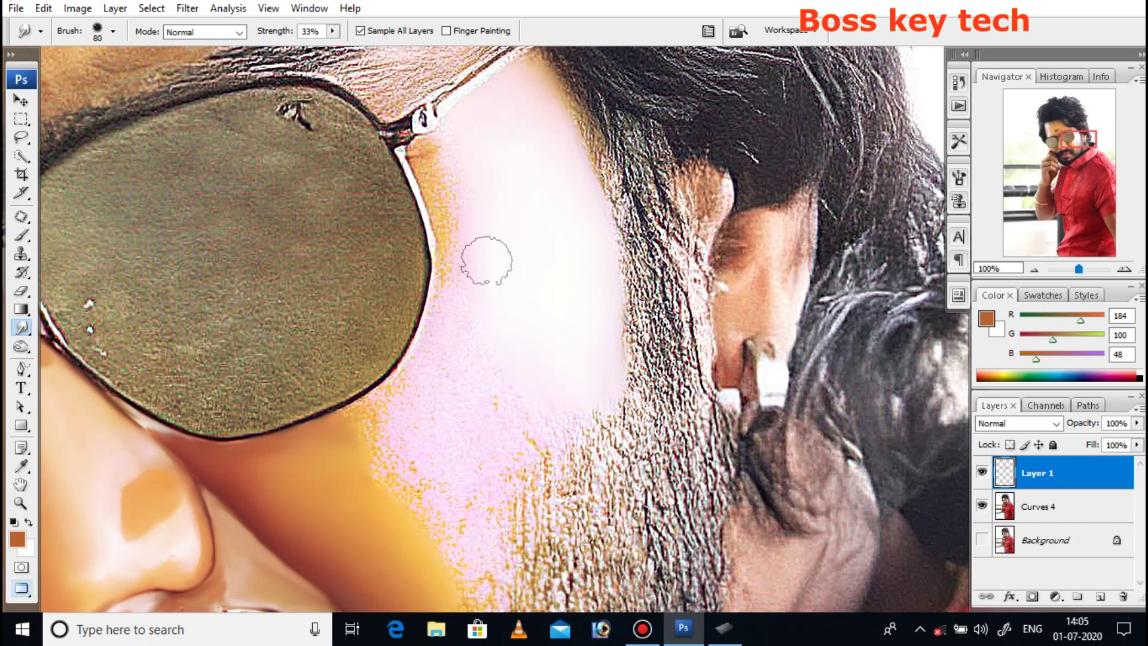
left_click_drag(537, 378, 541, 204)
left_click_drag(571, 239, 565, 305)
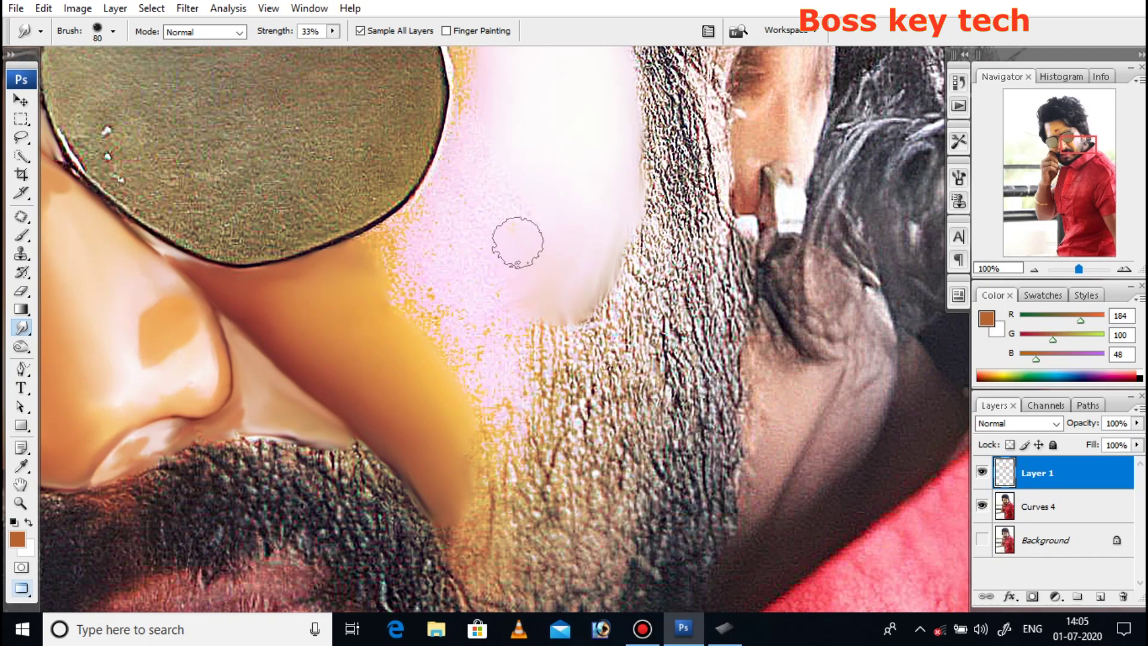
Step: Smooth the pale highlight's left and lower edges into the beard, resizing the brush between 100, 80, 50 and 60
key("bracketright")
mouse_move(487, 243)
left_mouse_down()
mouse_move(558, 303)
mouse_move(546, 338)
left_mouse_up()
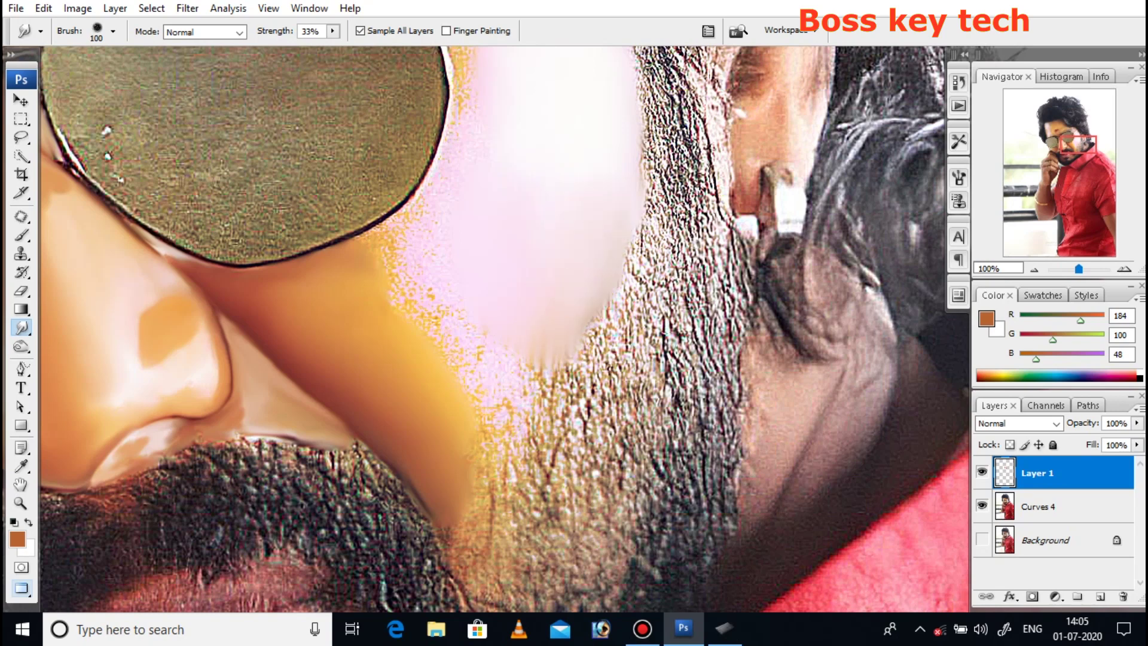
left_click_drag(494, 351, 448, 297)
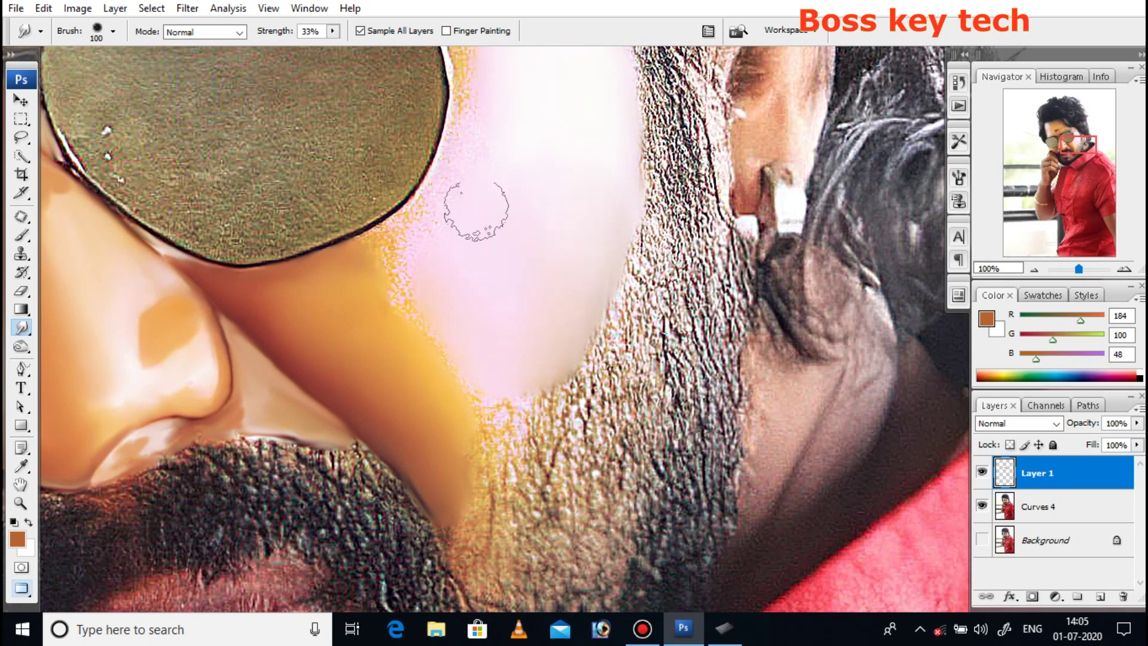
left_click_drag(448, 231, 449, 237)
key("bracketleft")
key("bracketleft")
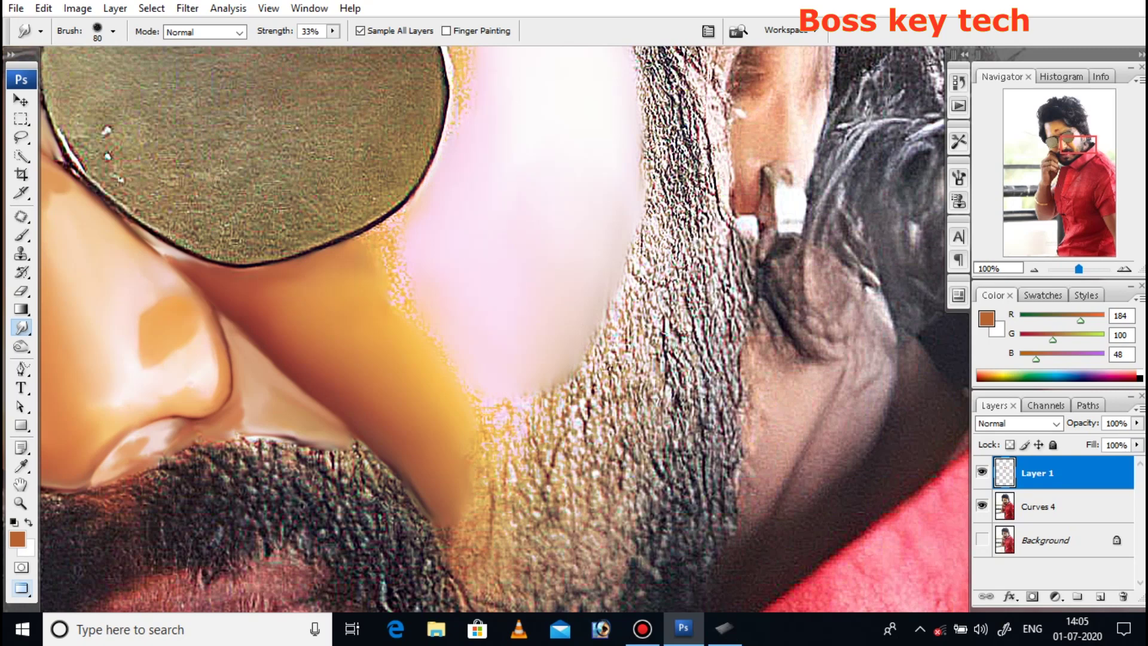
left_click_drag(454, 327, 492, 384)
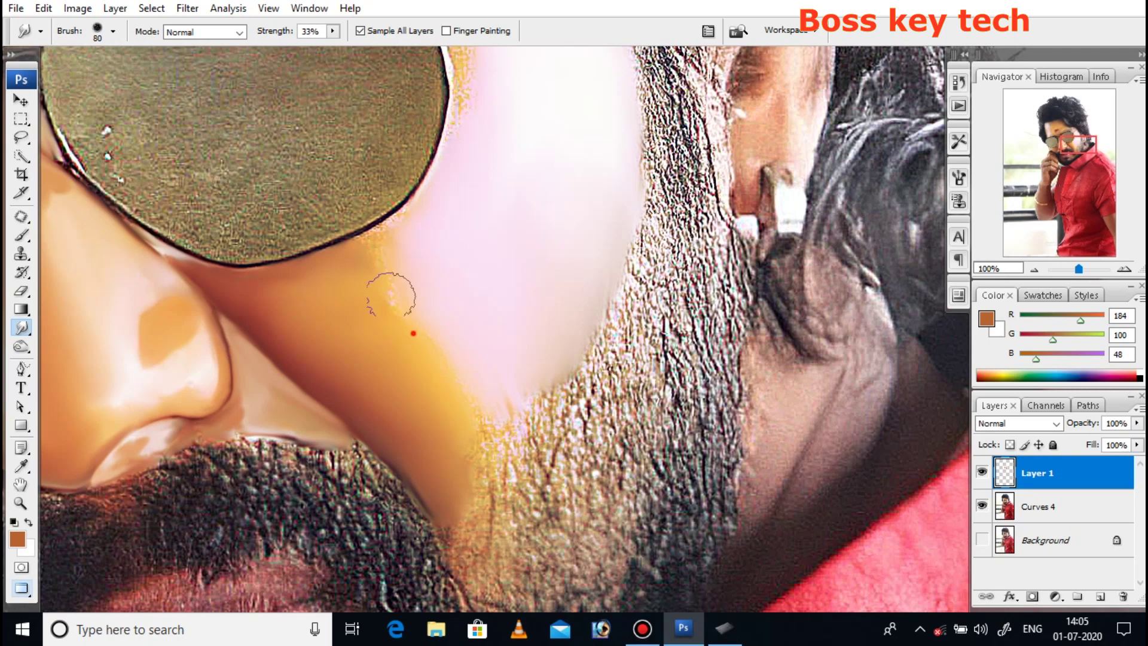
key("bracketleft")
key("bracketleft")
key("bracketleft")
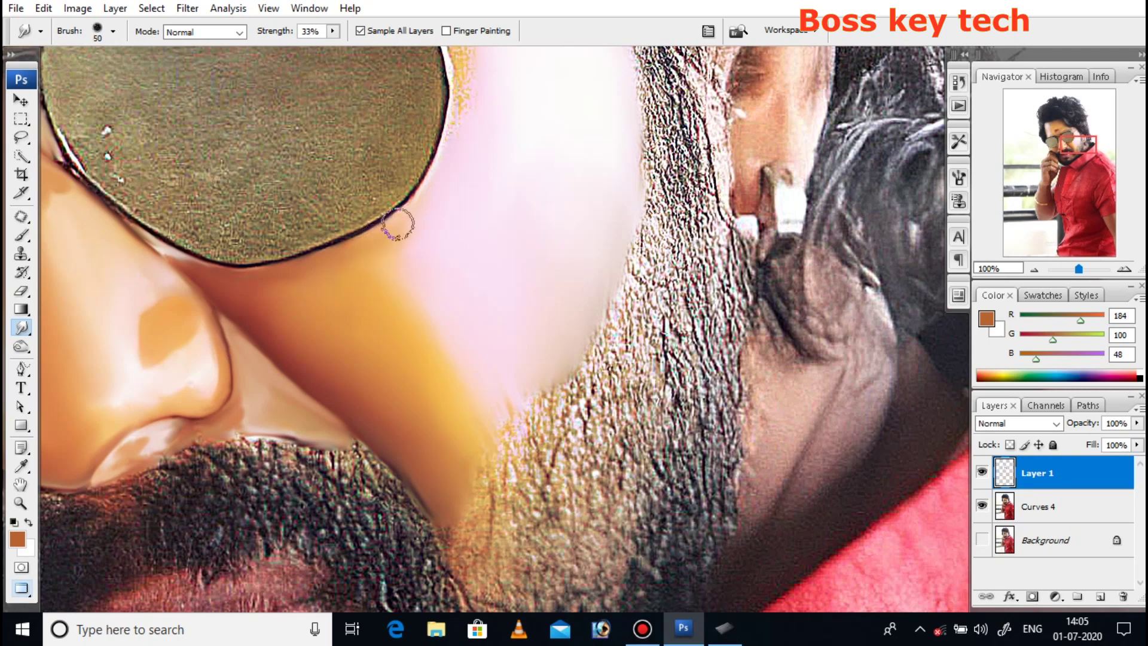
key("bracketright")
key("bracketright")
Step: At 50% zoom, smudge skin tone over the dark hairline edge and its tan band
key("ctrl+minus")
key("ctrl+minus")
key("ctrl+minus")
key("ctrl+minus")
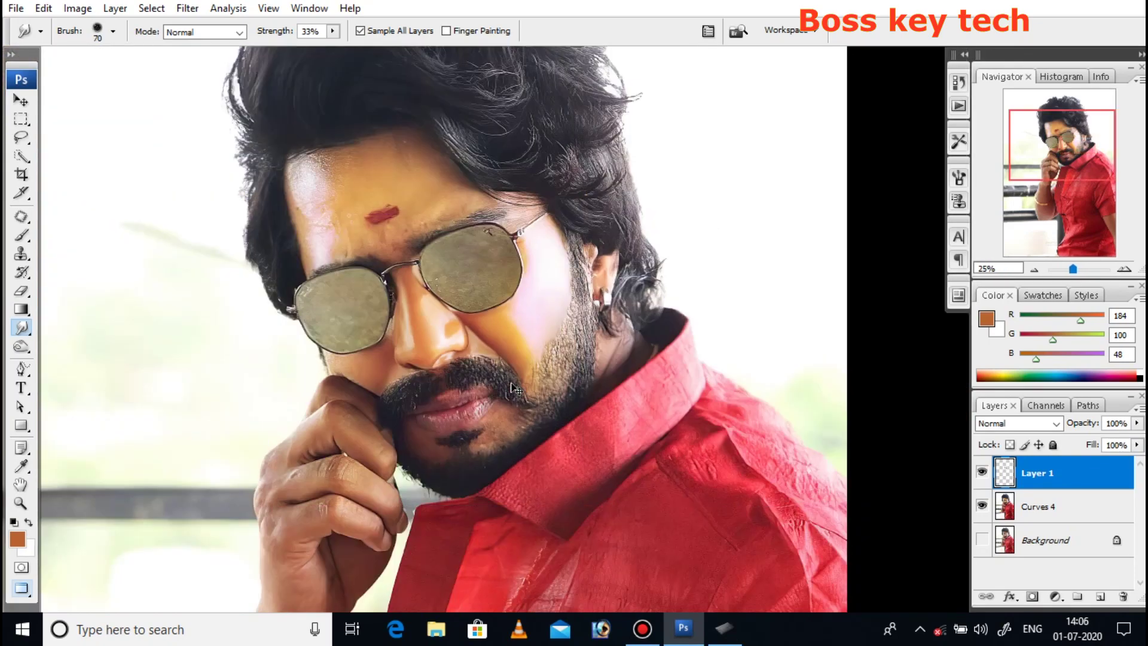
key("ctrl+plus")
key("ctrl+plus")
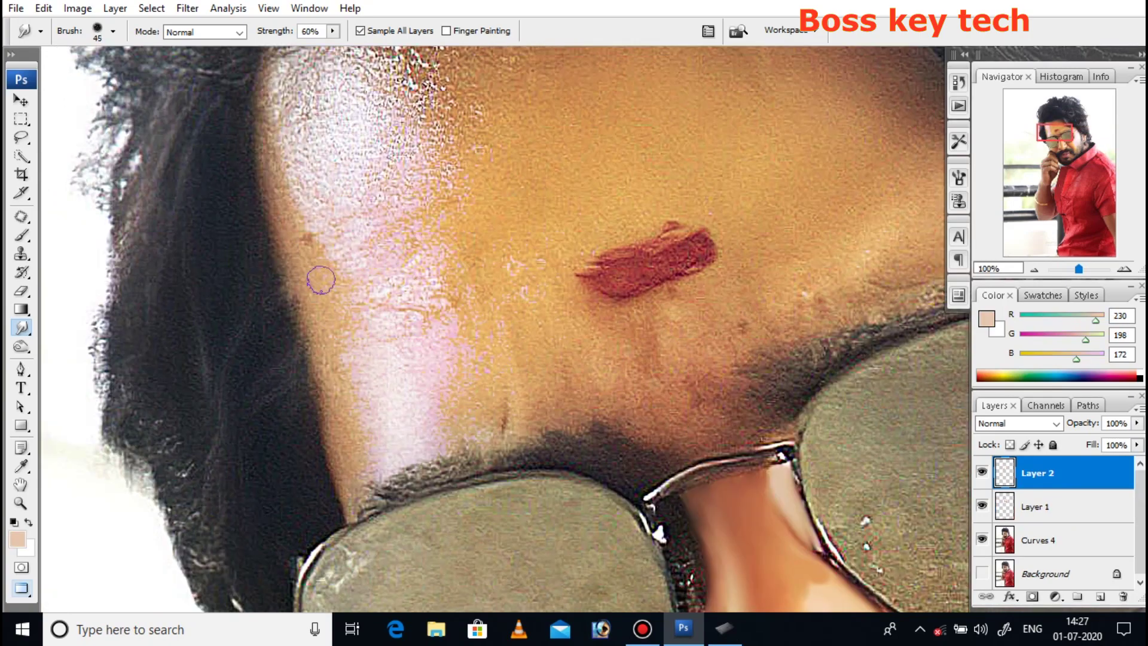
key("Tab")
left_click(321, 289)
left_click_drag(317, 284, 305, 272)
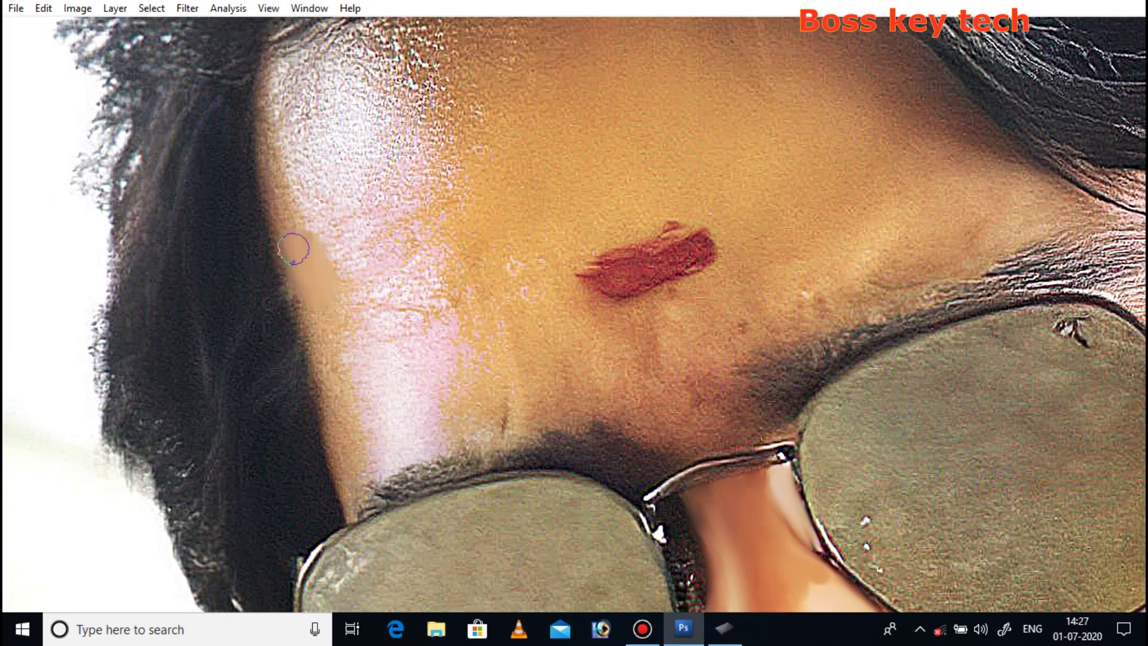
left_click_drag(281, 212, 273, 72)
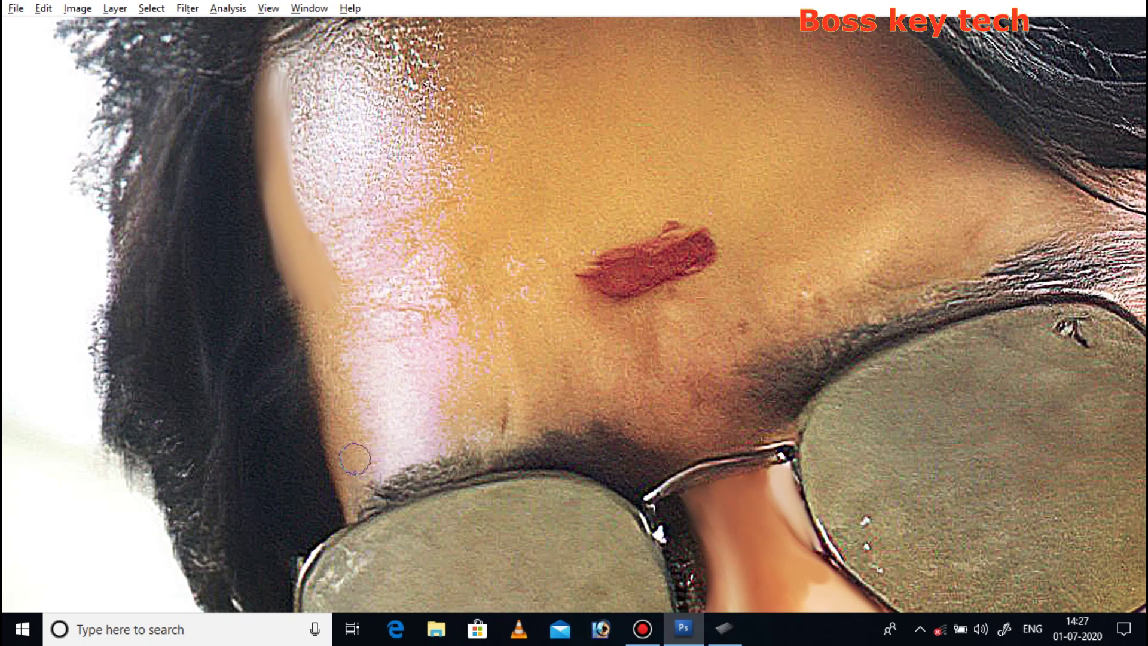
left_click_drag(345, 459, 318, 338)
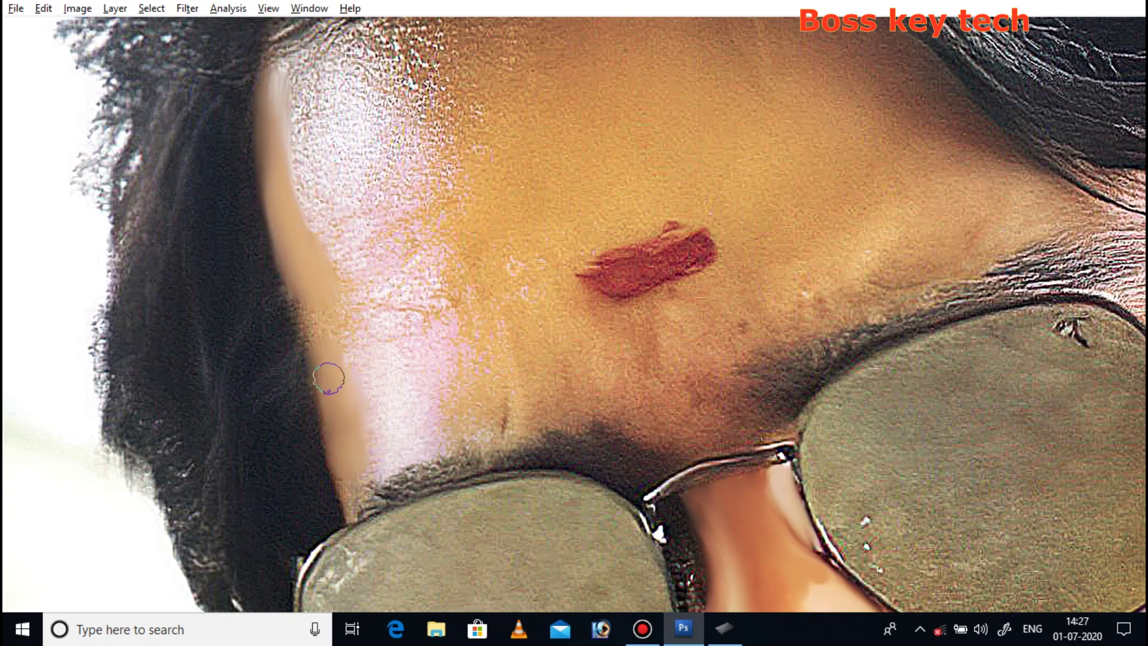
left_click_drag(302, 294, 353, 480)
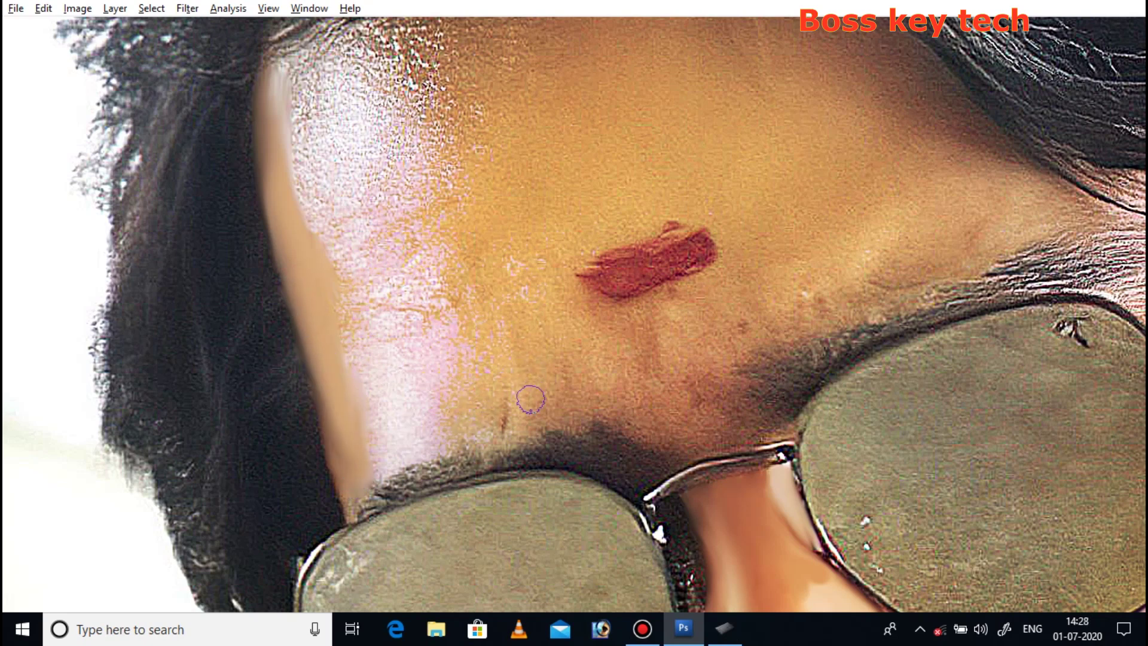
Step: Cover the dark mark and eyebrow hairs with pale skin and smooth the forehead up to the hairline
mouse_move(538, 350)
left_mouse_down()
mouse_move(525, 428)
mouse_move(526, 394)
left_mouse_up()
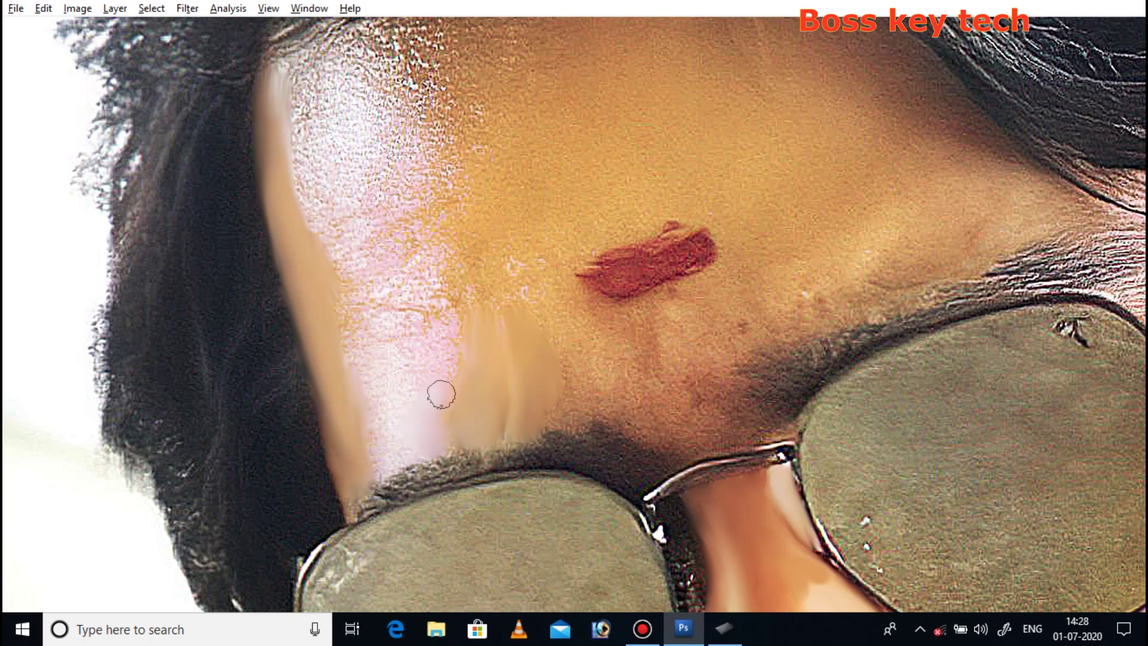
mouse_move(412, 448)
left_mouse_down()
mouse_move(397, 456)
mouse_move(426, 435)
mouse_move(382, 422)
mouse_move(365, 384)
mouse_move(410, 377)
mouse_move(374, 377)
mouse_move(418, 410)
mouse_move(431, 341)
mouse_move(434, 361)
left_mouse_up()
mouse_move(379, 328)
left_mouse_down()
mouse_move(389, 307)
mouse_move(369, 343)
mouse_move(418, 277)
mouse_move(454, 264)
mouse_move(374, 264)
mouse_move(410, 225)
mouse_move(353, 245)
mouse_move(328, 182)
mouse_move(325, 192)
left_mouse_up()
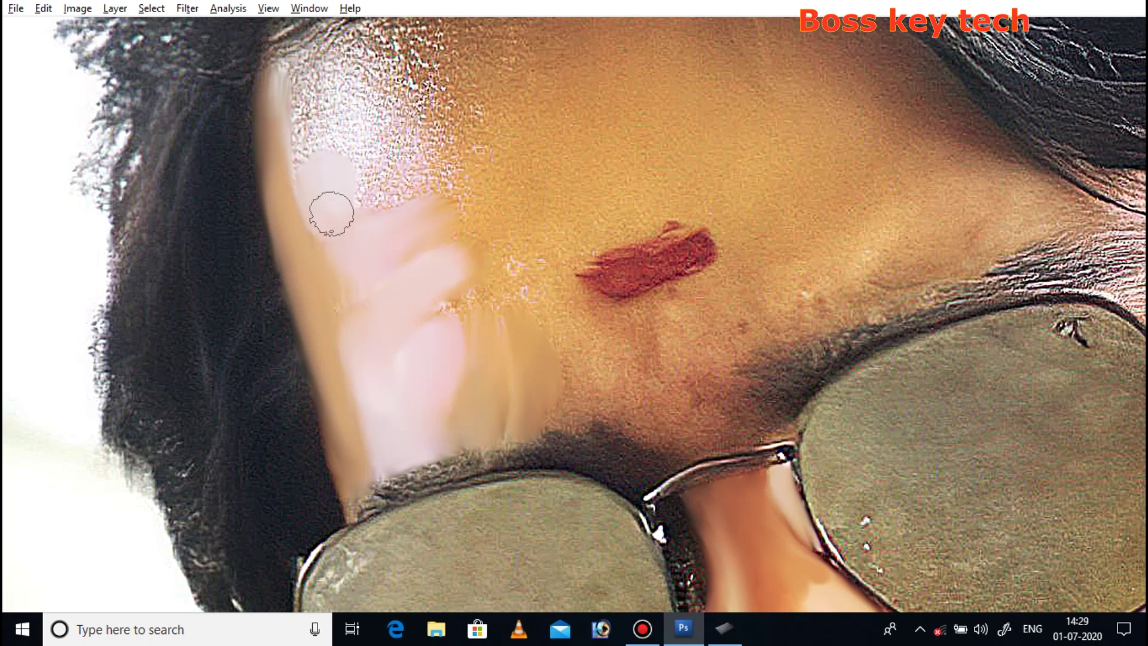
mouse_move(299, 244)
left_mouse_down()
mouse_move(304, 81)
mouse_move(345, 134)
left_mouse_up()
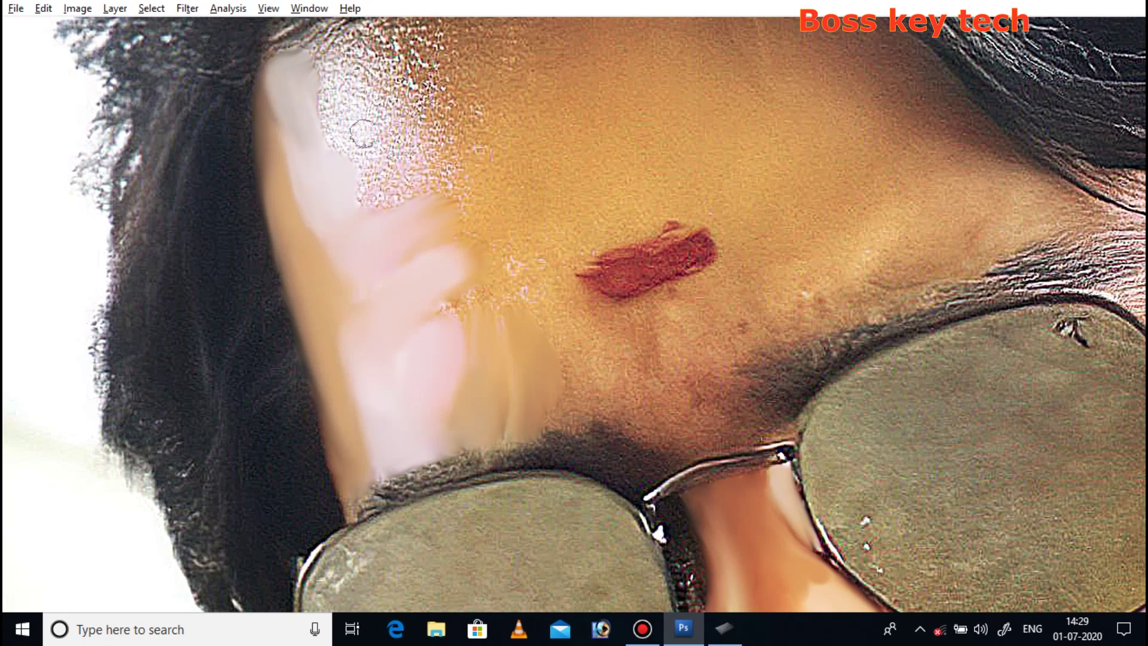
mouse_move(362, 123)
left_mouse_down()
mouse_move(326, 97)
mouse_move(317, 72)
mouse_move(313, 127)
mouse_move(370, 149)
mouse_move(374, 185)
mouse_move(367, 175)
mouse_move(397, 149)
mouse_move(392, 97)
mouse_move(367, 46)
mouse_move(343, 66)
mouse_move(395, 164)
mouse_move(423, 161)
mouse_move(367, 272)
left_mouse_up()
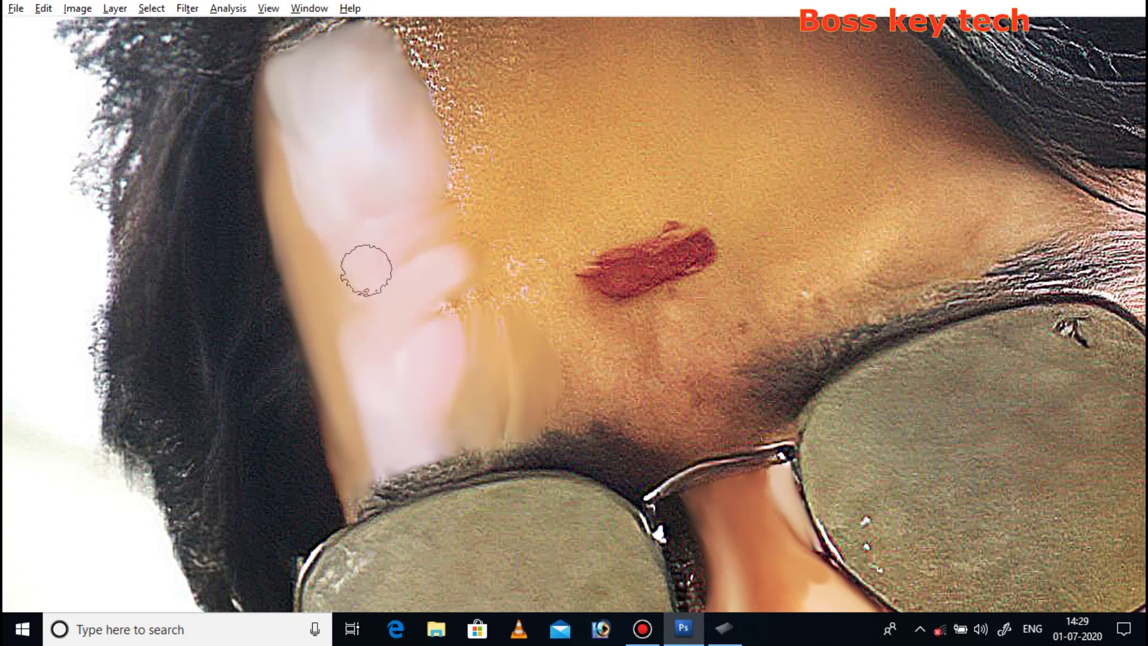
Step: Smooth the textured forehead patches near the hairline
scroll(482, 72, "down", 5)
scroll(572, 250, "down", 2)
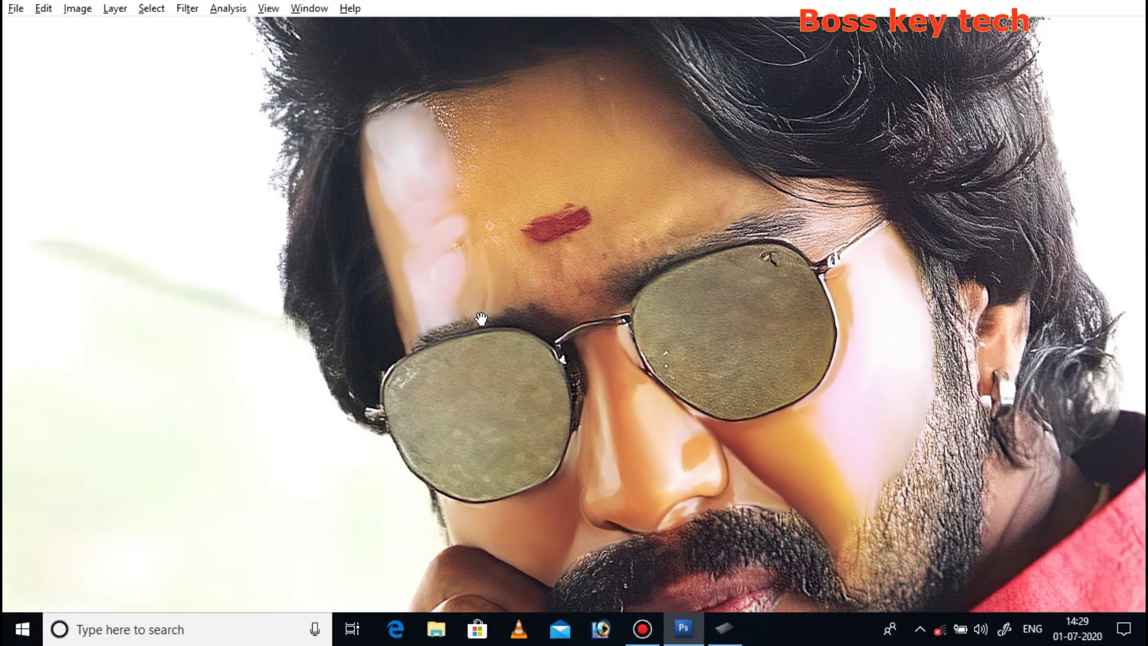
scroll(572, 250, "up", 2)
scroll(476, 310, "up", 1)
scroll(478, 312, "up", 2)
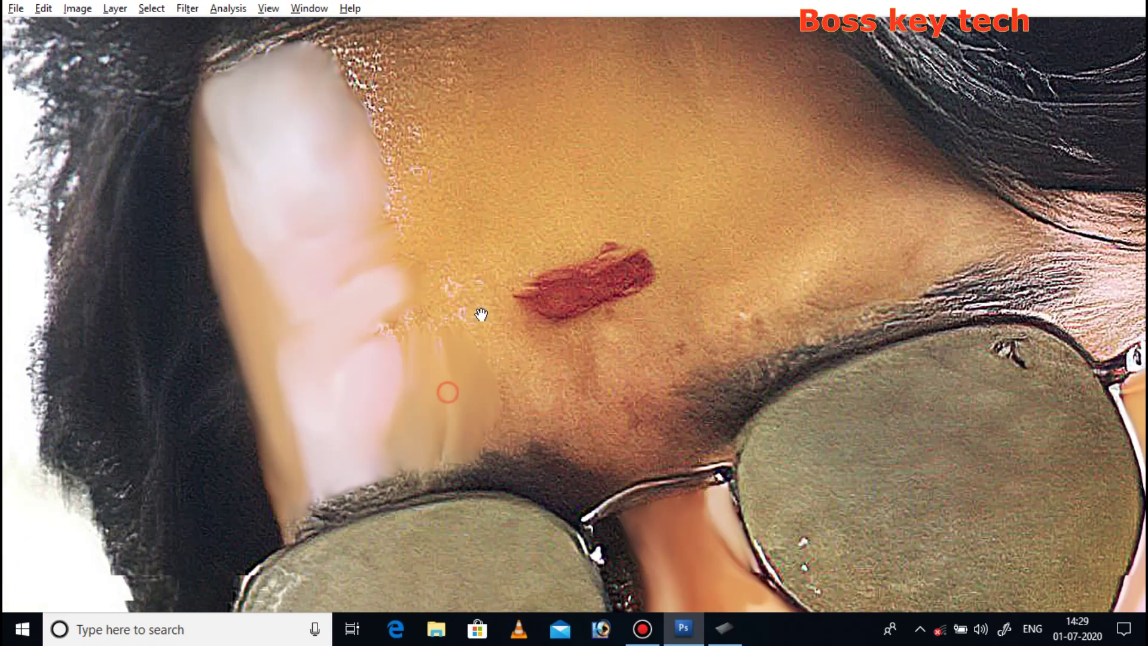
scroll(476, 312, "up", 3)
scroll(476, 312, "down", 2)
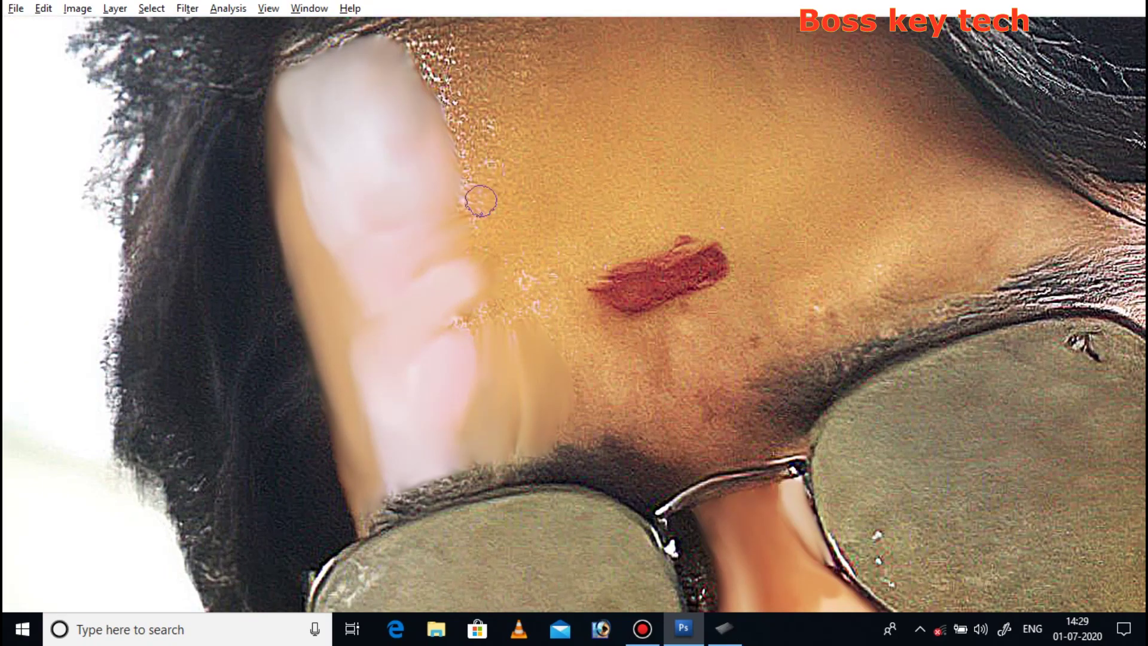
mouse_move(478, 163)
left_mouse_down()
mouse_move(487, 141)
mouse_move(509, 210)
left_mouse_up()
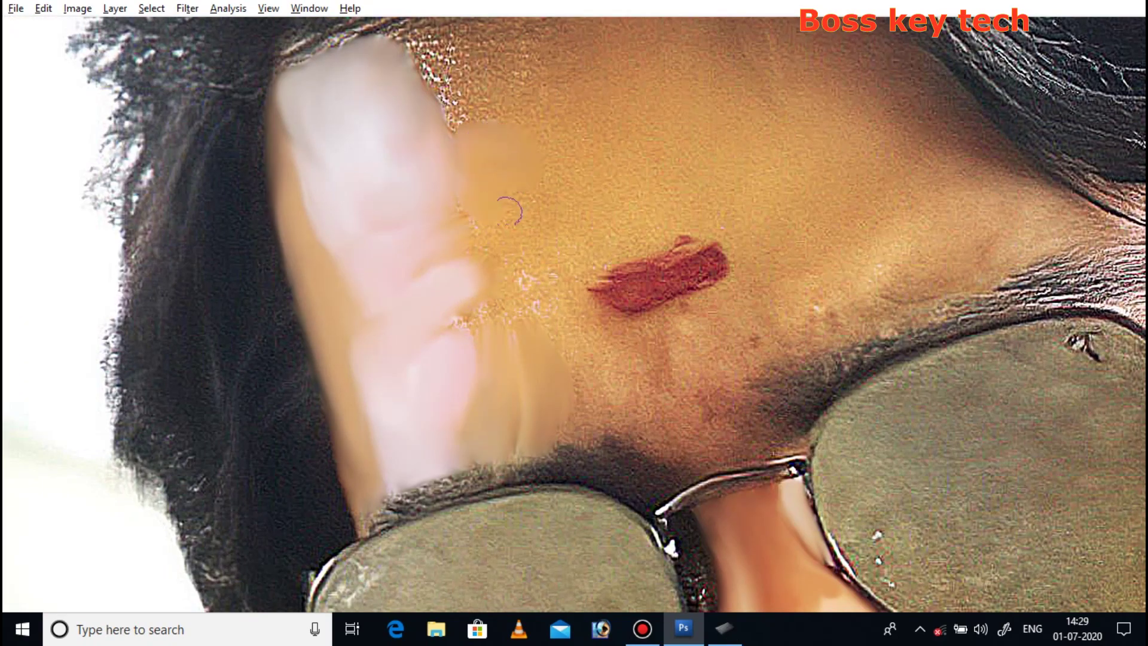
mouse_move(481, 113)
left_mouse_down()
mouse_move(436, 63)
mouse_move(436, 98)
mouse_move(412, 60)
left_mouse_up()
left_click_drag(294, 98, 321, 194)
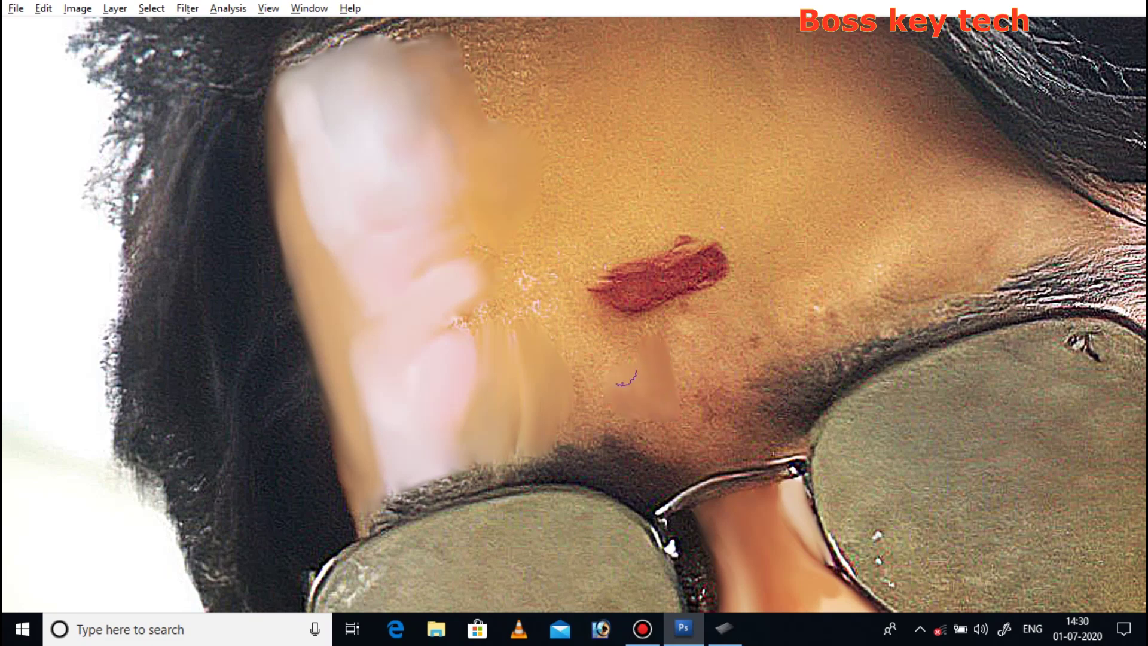
Step: Soften the skin beside the bindi and smooth the texture across the whole forehead
mouse_move(861, 276)
left_mouse_down()
mouse_move(955, 271)
mouse_move(1019, 225)
mouse_move(1055, 236)
left_mouse_up()
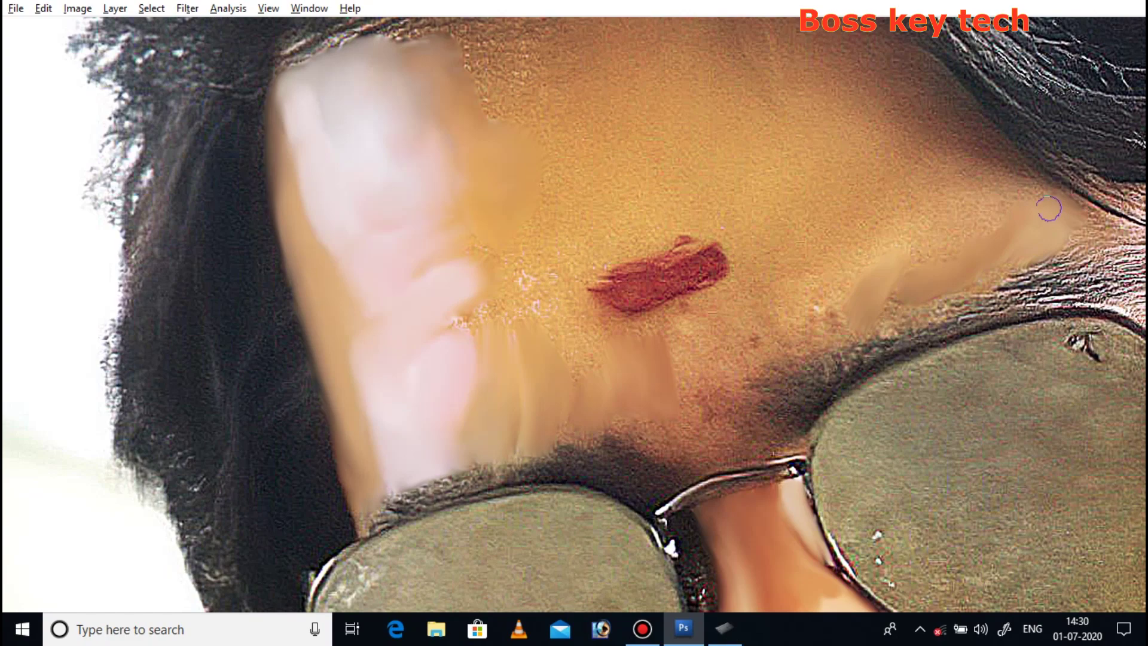
left_click_drag(807, 302, 849, 275)
mouse_move(706, 359)
left_mouse_down()
mouse_move(688, 333)
mouse_move(761, 311)
left_mouse_up()
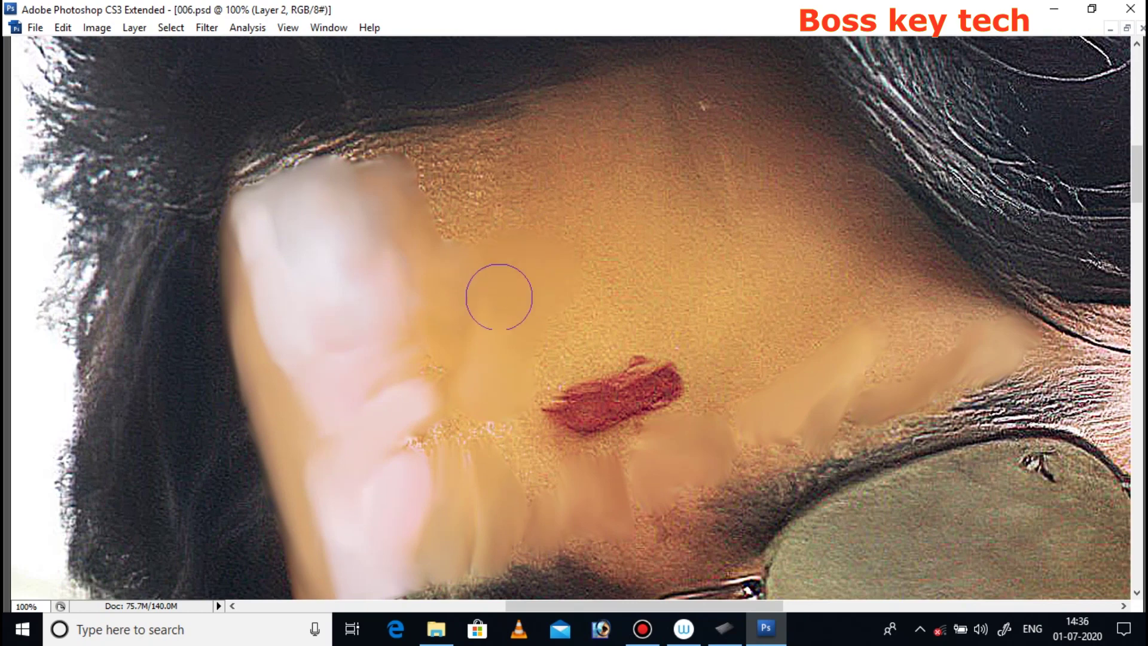
left_click_drag(473, 245, 445, 154)
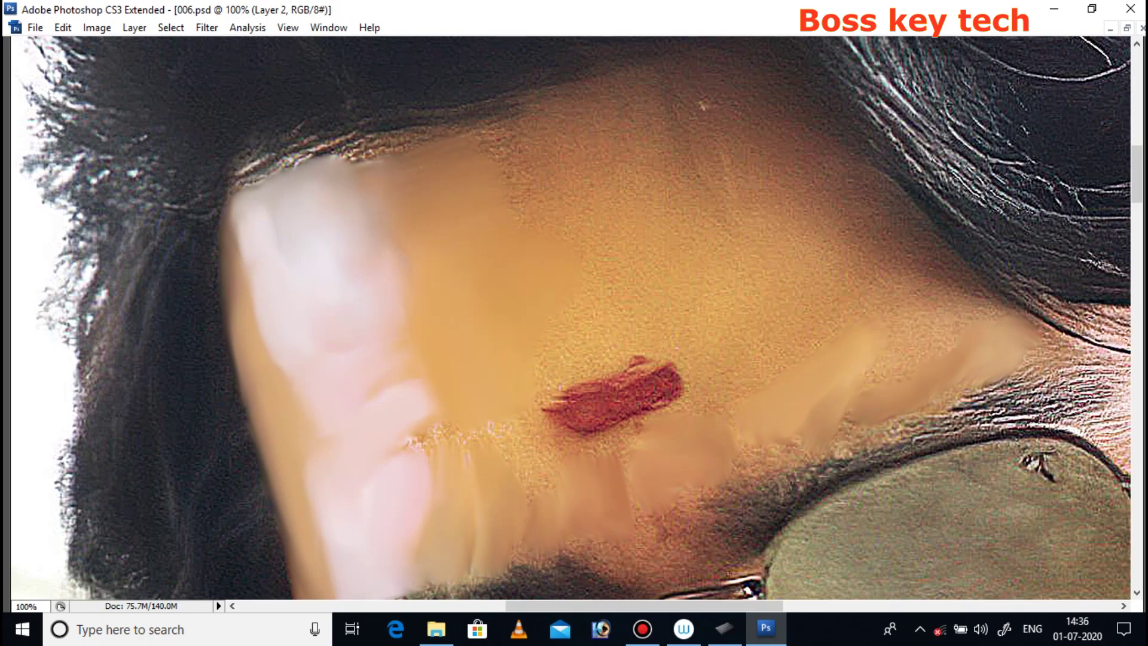
mouse_move(487, 328)
left_mouse_down()
mouse_move(574, 330)
mouse_move(538, 218)
mouse_move(496, 158)
mouse_move(519, 153)
left_mouse_up()
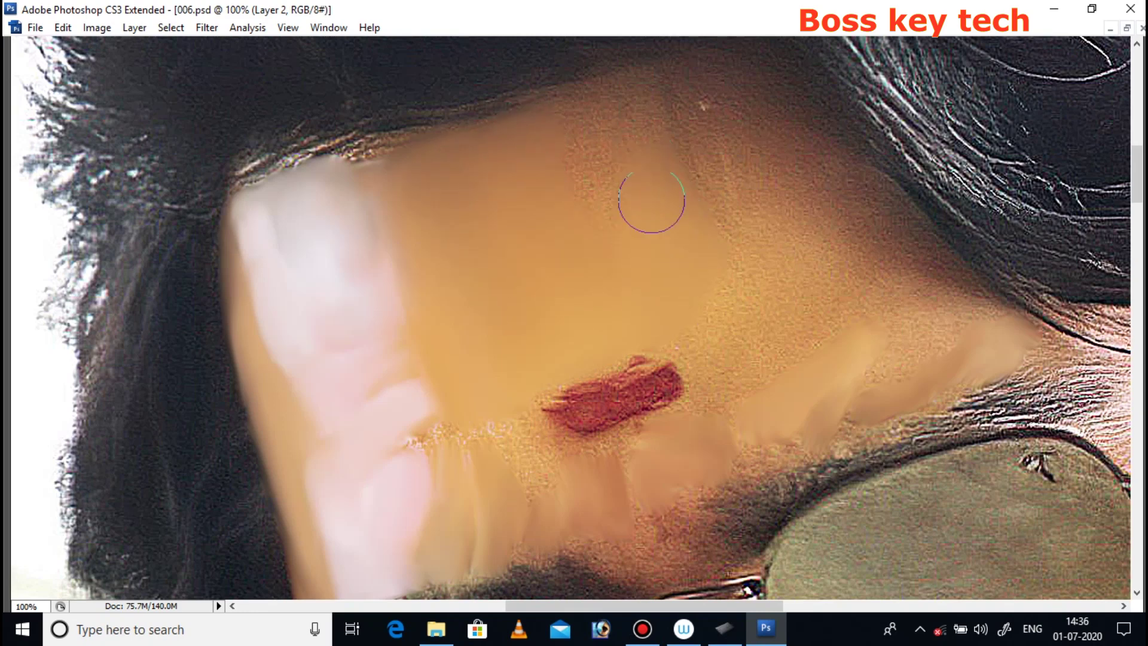
mouse_move(579, 136)
left_mouse_down()
mouse_move(533, 161)
mouse_move(661, 226)
mouse_move(710, 318)
left_mouse_up()
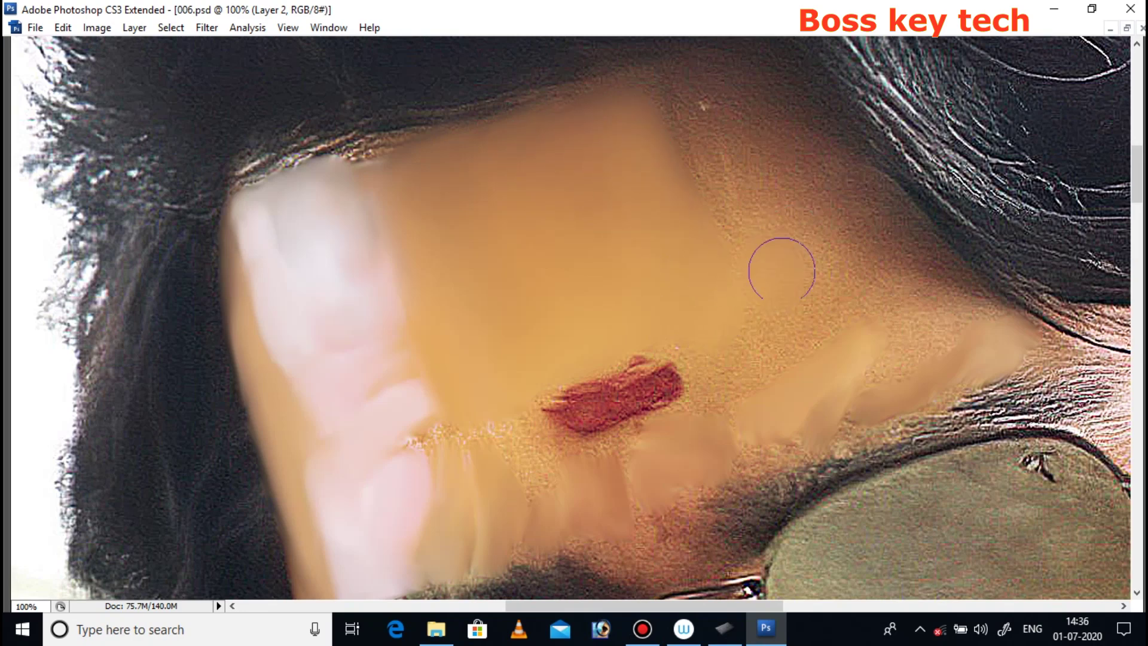
mouse_move(781, 270)
left_mouse_down()
mouse_move(743, 320)
mouse_move(607, 328)
mouse_move(374, 298)
mouse_move(349, 239)
mouse_move(328, 307)
mouse_move(439, 377)
left_mouse_up()
Step: Smooth the speckled cheek texture and a small spot above the bindi, then zoom out to 66.67%
left_click_drag(508, 465, 468, 443)
mouse_move(505, 512)
left_mouse_down()
mouse_move(441, 486)
mouse_move(449, 440)
mouse_move(385, 375)
left_mouse_up()
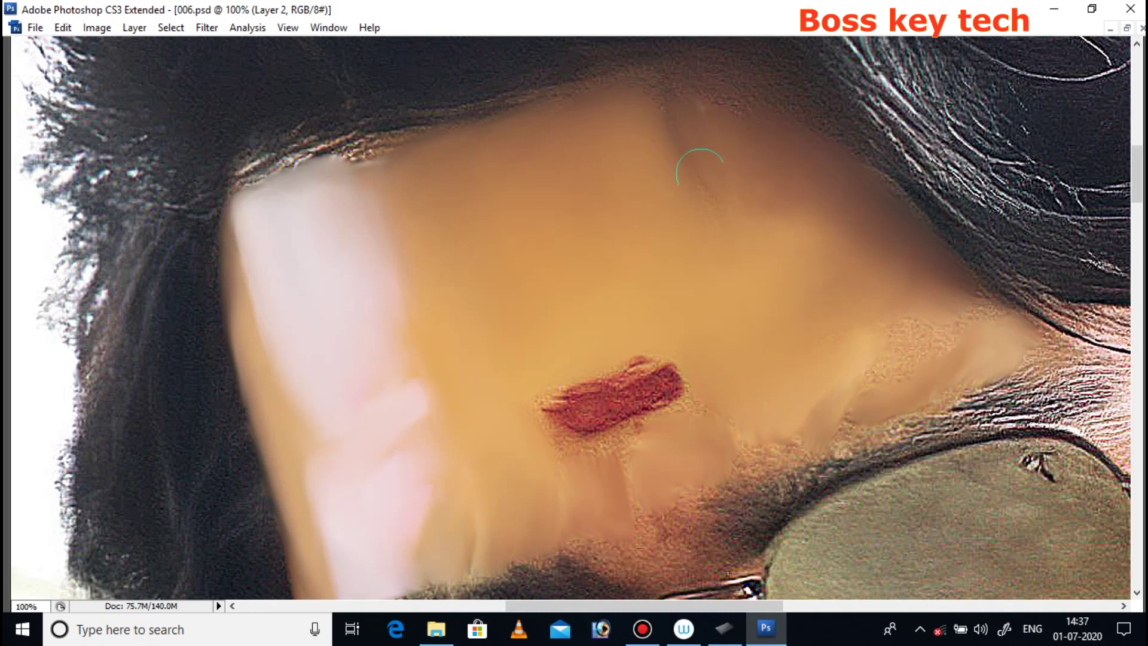
key("Tab")
key("Tab")
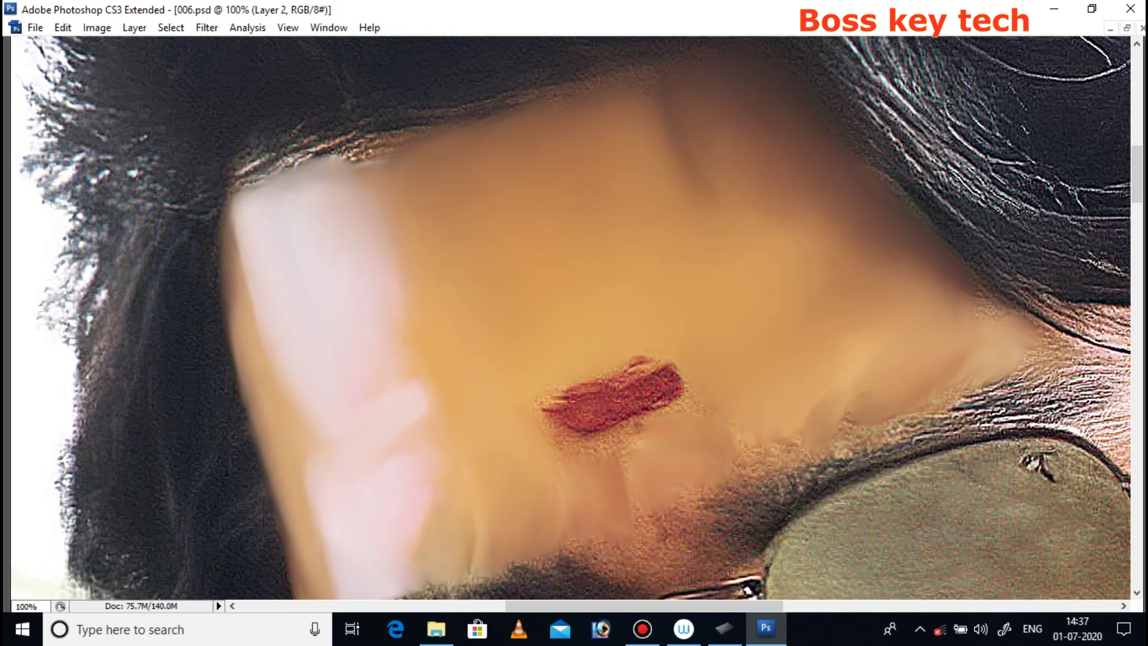
left_click(590, 472)
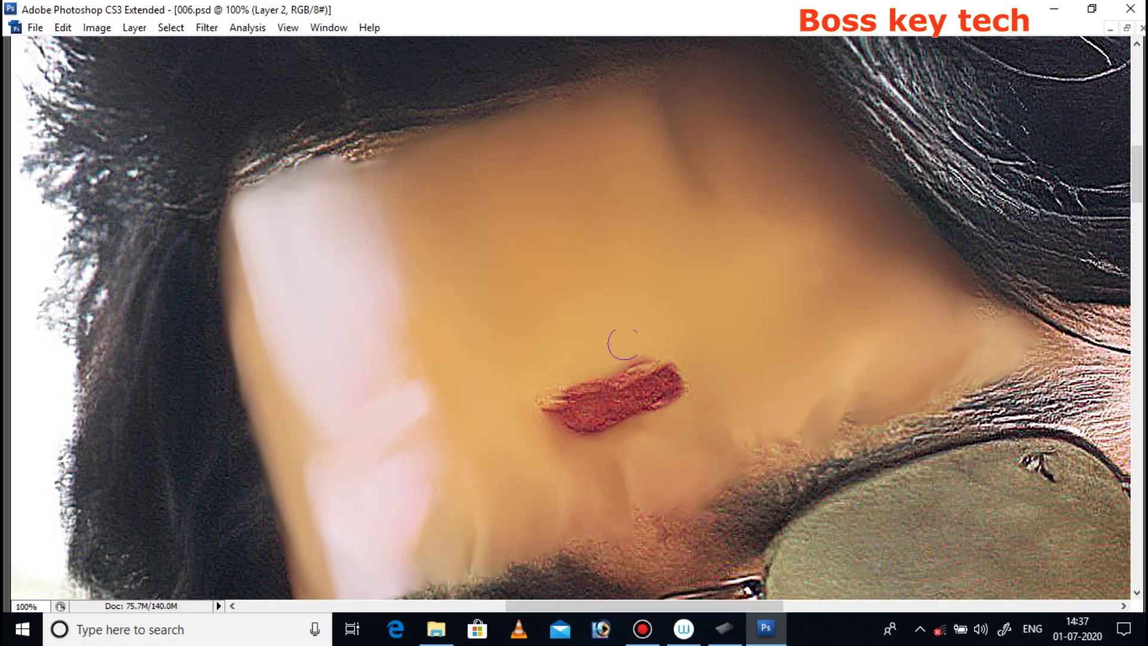
key("ctrl+minus")
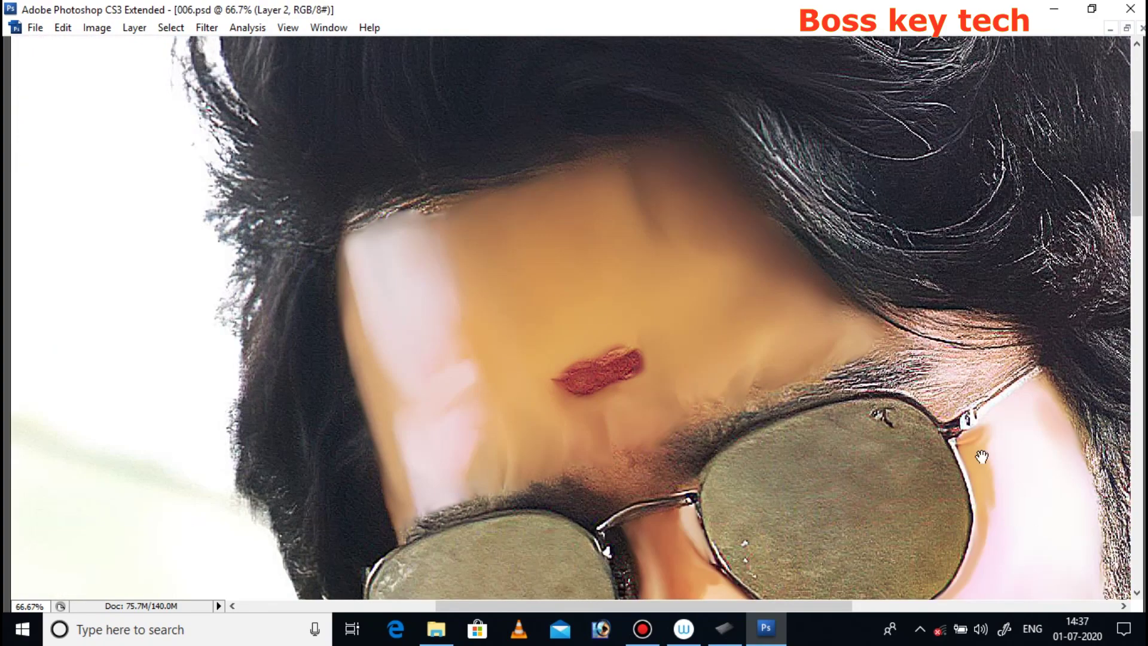
Step: Trace the beard edge along the cheek and jaw with the Pen Tool and load it as a selection
scroll(848, 514, "down", 3)
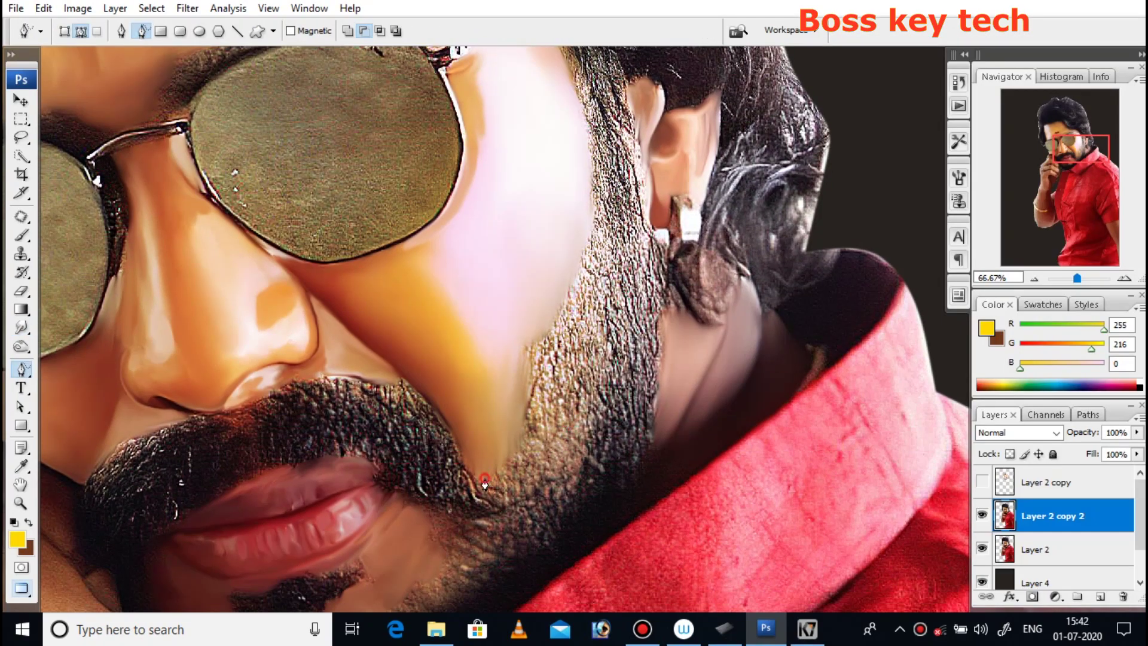
right_click(31, 374)
left_click(90, 370)
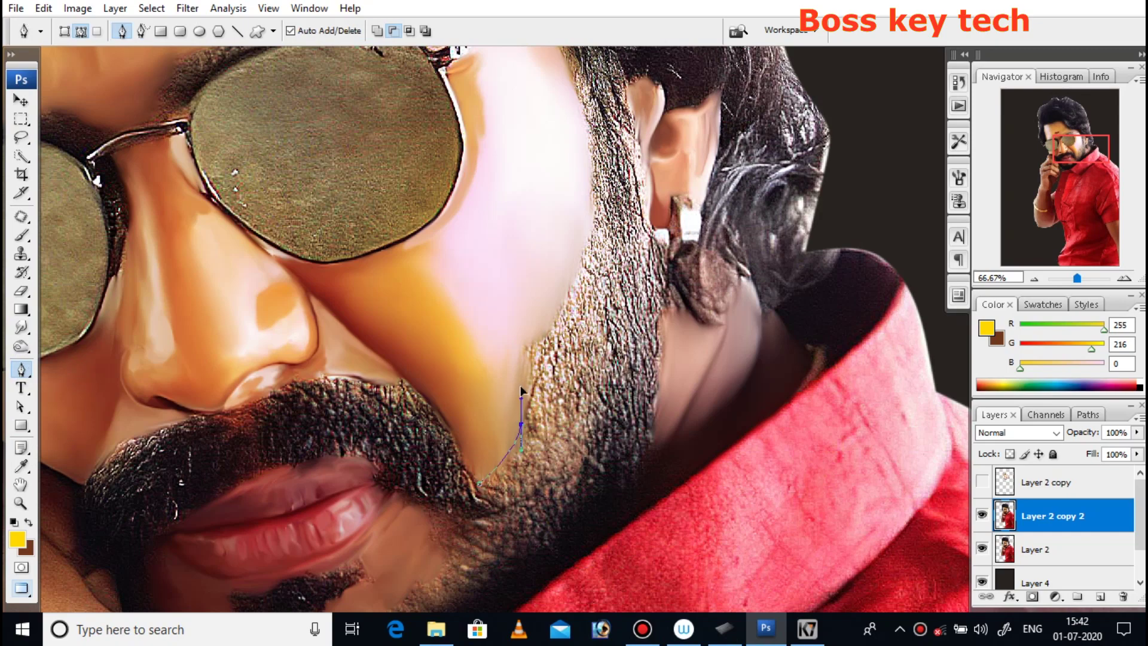
left_click(586, 260)
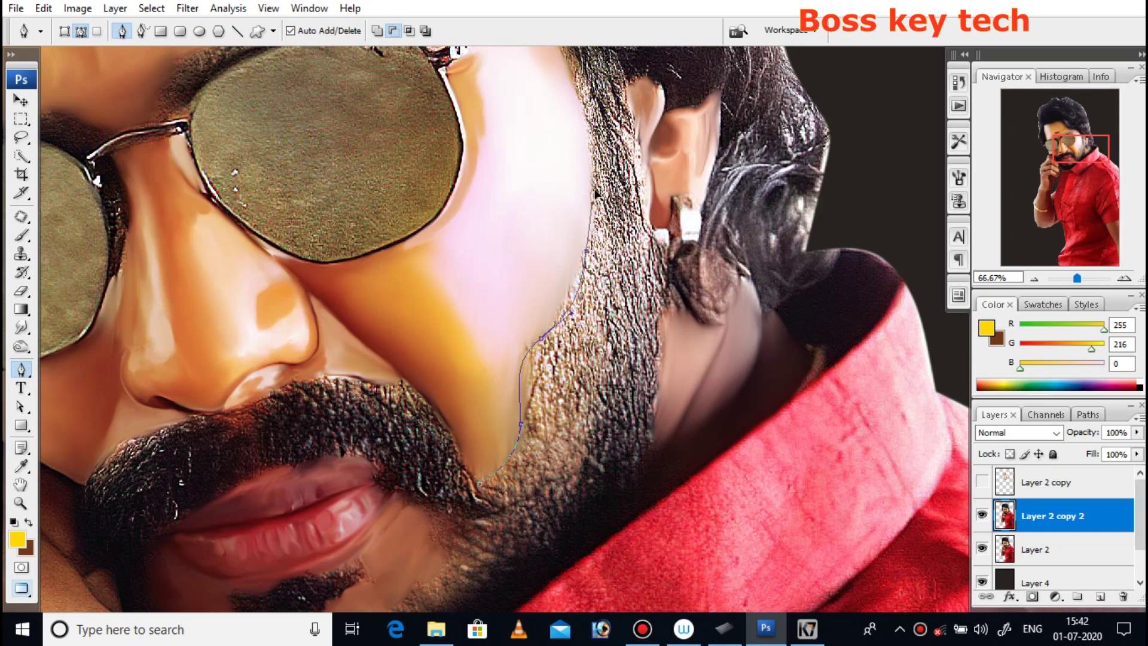
left_click(580, 130)
scroll(581, 130, "up", 3)
left_click(577, 277)
left_click_drag(664, 427, 639, 128)
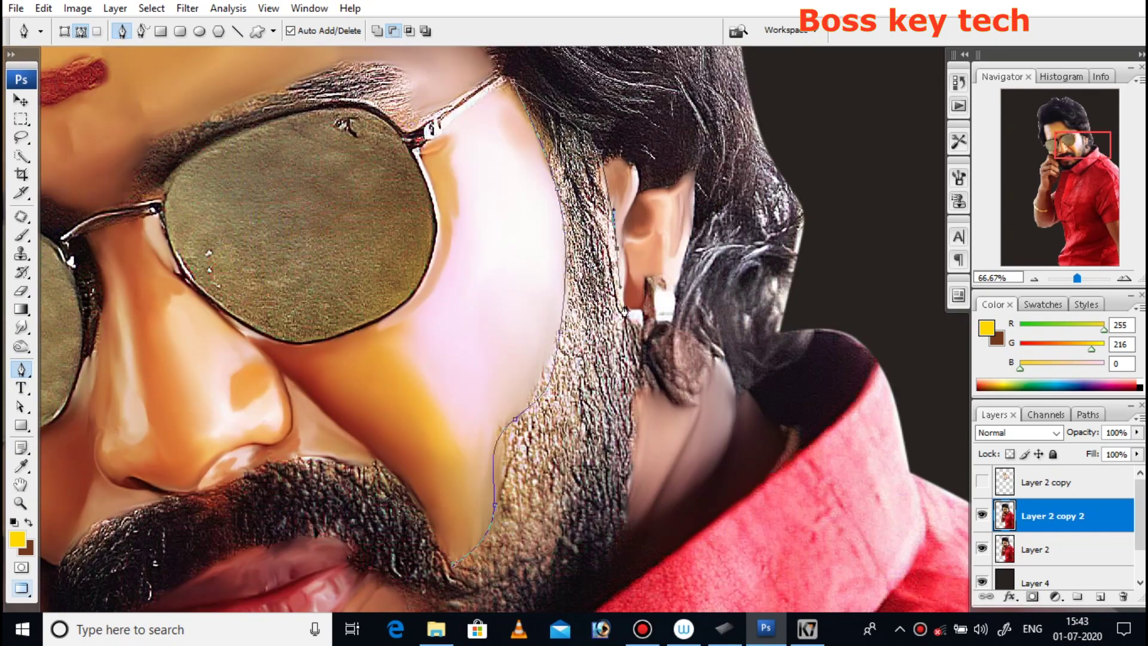
left_click(574, 444)
left_click_drag(480, 481, 442, 456)
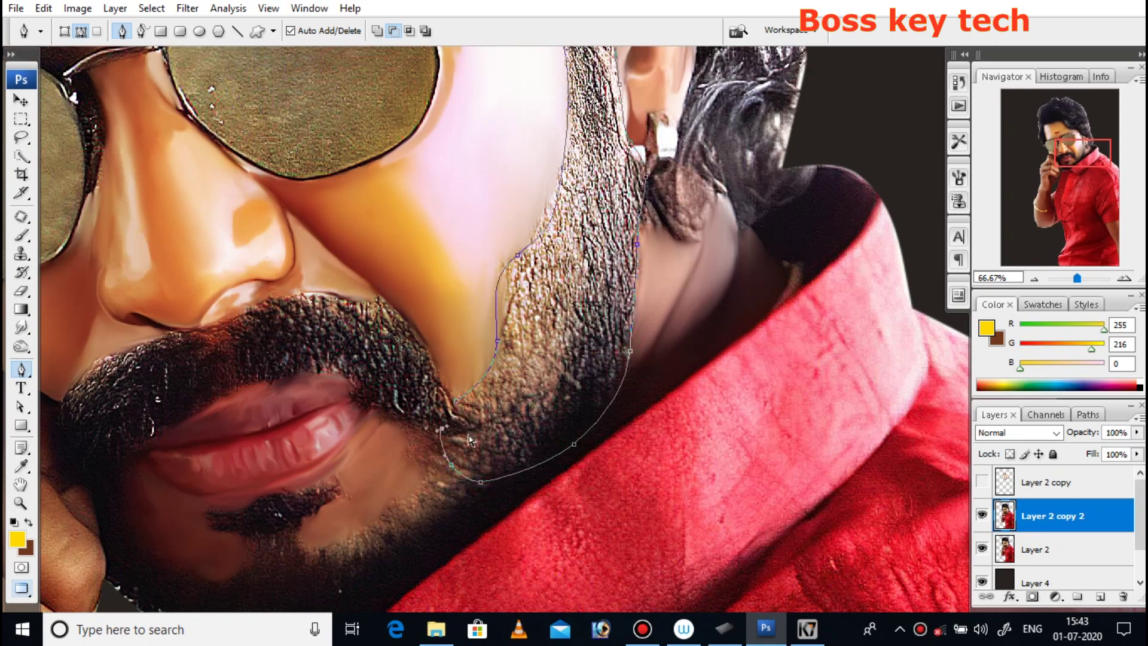
left_click(458, 406)
key("ctrl+Return")
Step: Brush brown over the selected beard, then repaint it in near-black brown #1d1410
key("b")
mouse_move(628, 394)
left_mouse_down()
mouse_move(640, 197)
mouse_move(676, 299)
left_mouse_up()
key("ctrl+z")
key("x")
mouse_move(574, 514)
left_mouse_down()
mouse_move(687, 251)
mouse_move(648, 94)
left_mouse_up()
left_click(17, 540)
left_click(824, 379)
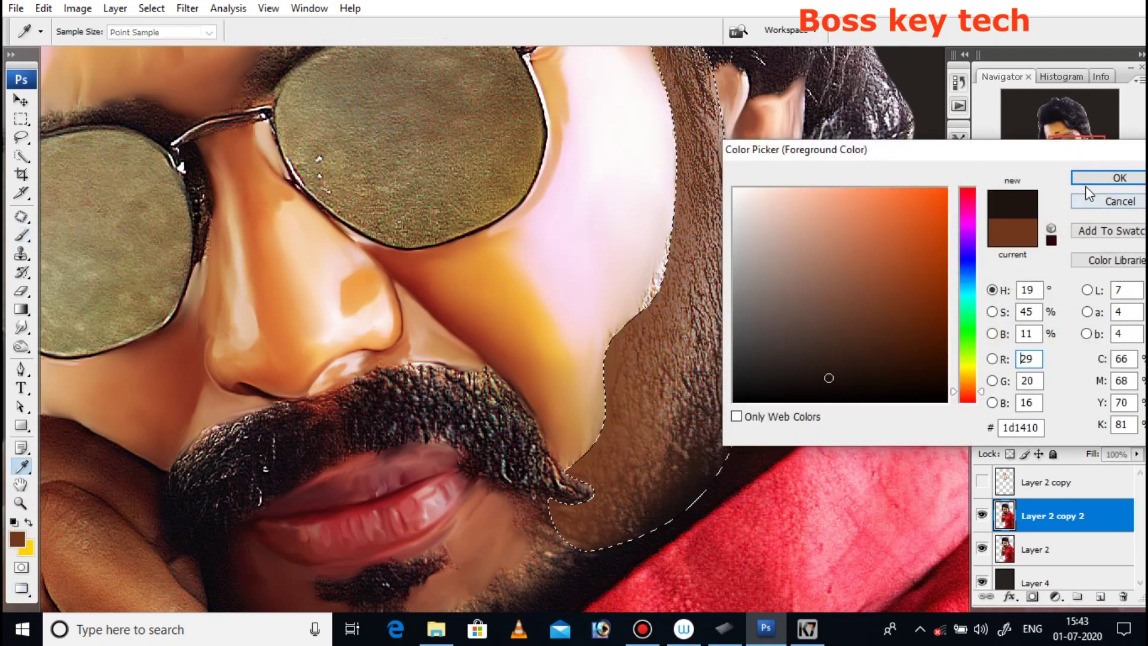
left_click(1117, 179)
mouse_move(519, 462)
left_mouse_down()
mouse_move(640, 146)
mouse_move(630, 412)
left_mouse_up()
key("ctrl+minus")
key("ctrl+minus")
key("ctrl+minus")
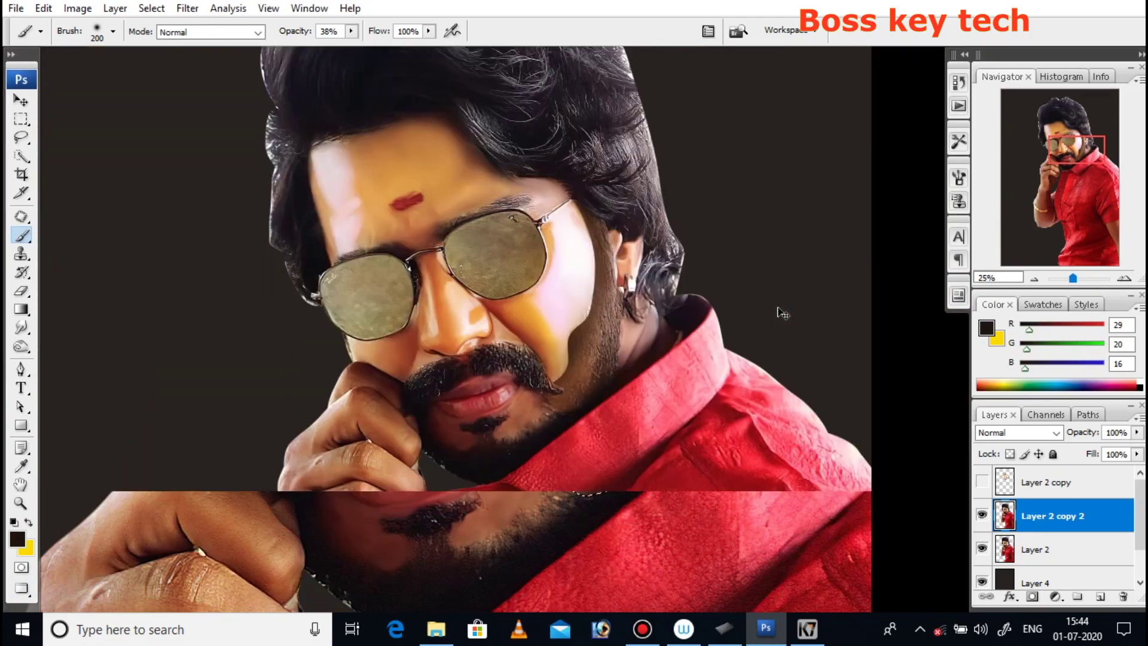
Step: Switch to the Smudge tool, frame the ear and sunglasses, and hide the panels
scroll(628, 312, "up", 1)
scroll(628, 312, "up", 2)
key("r")
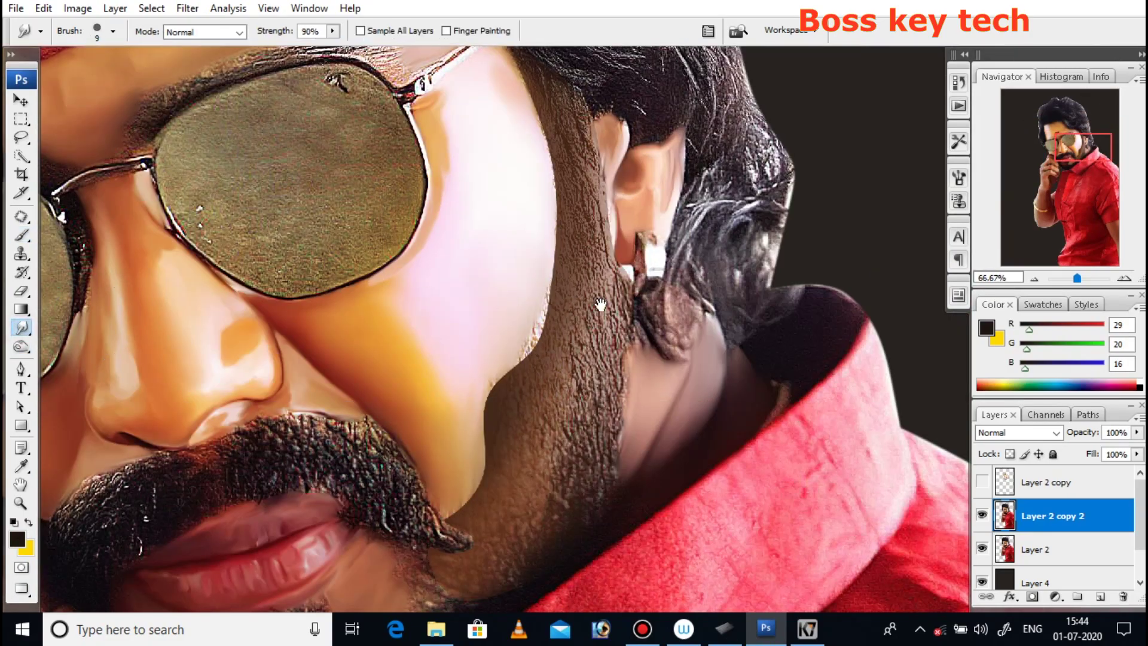
scroll(579, 303, "up", 1)
left_click_drag(550, 243, 547, 345)
key("Tab")
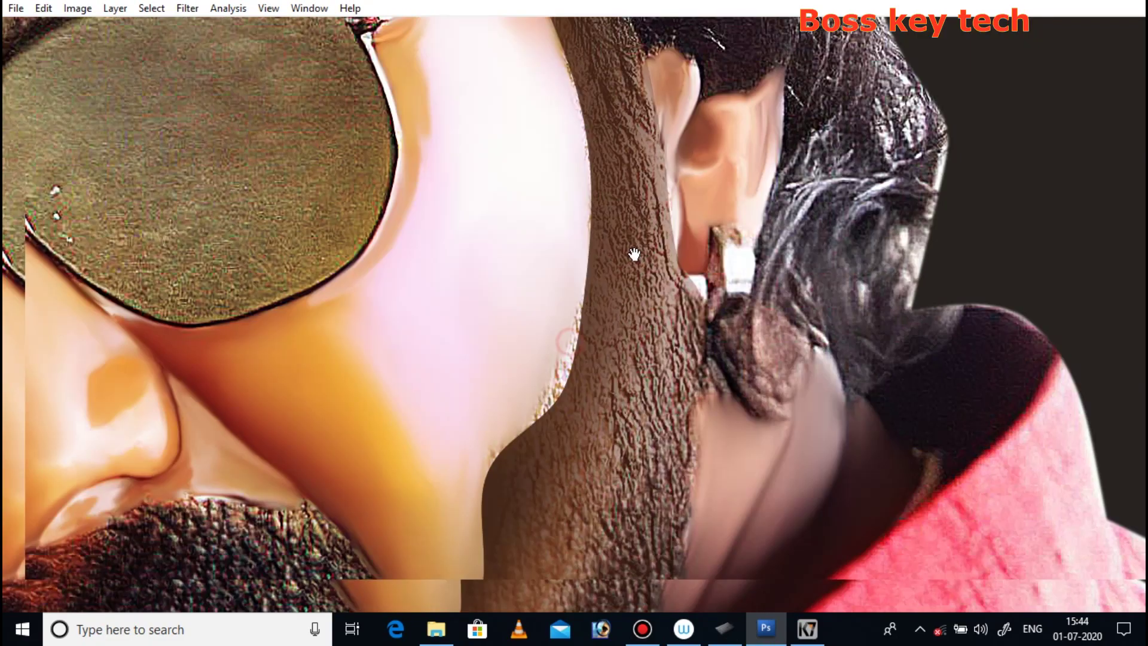
scroll(599, 344, "down", 3)
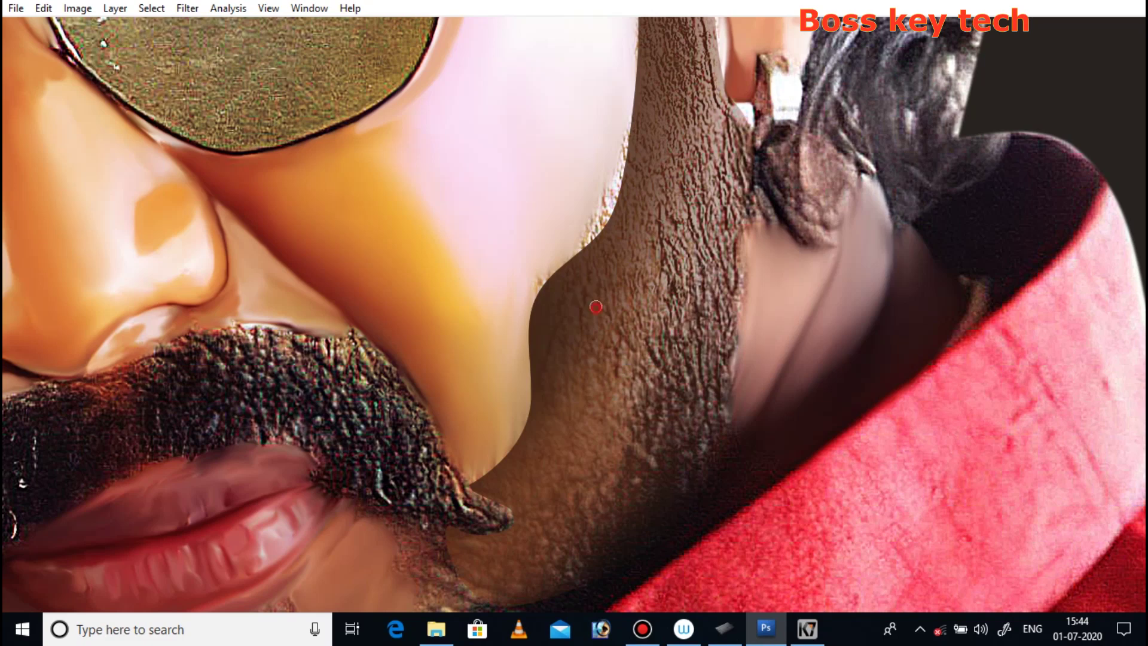
Step: Smudge skin colour into the beard edge by the ear, rounding it into a soft curve
mouse_move(624, 296)
left_mouse_down()
mouse_move(607, 130)
mouse_move(652, 263)
mouse_move(634, 66)
left_mouse_up()
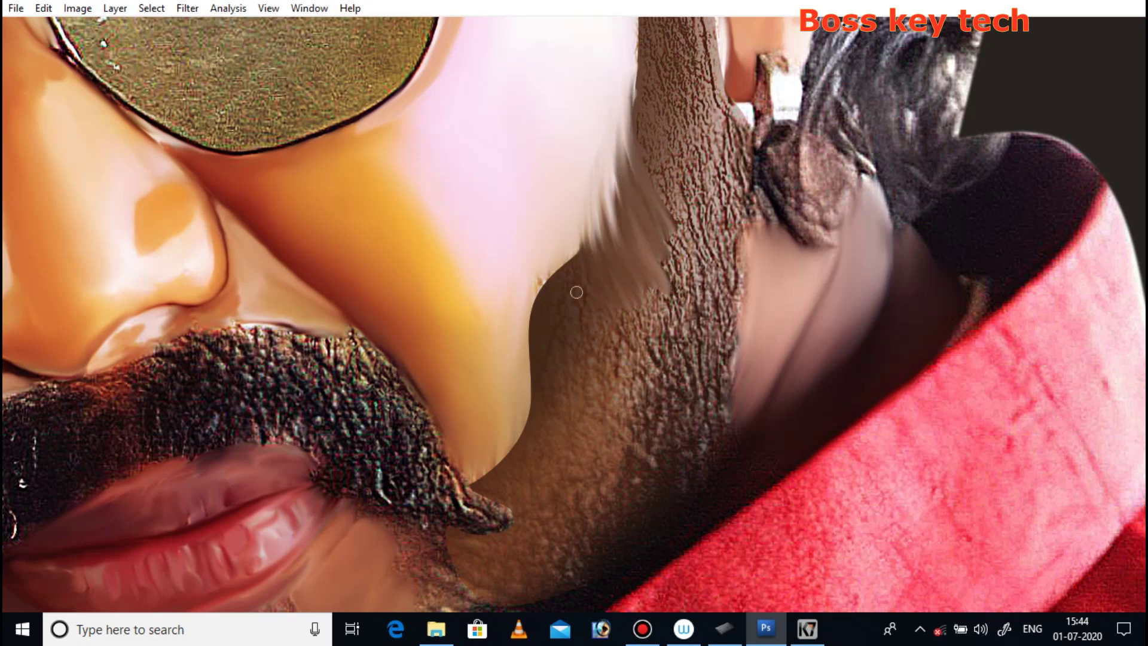
mouse_move(576, 301)
left_mouse_down()
mouse_move(550, 315)
mouse_move(577, 230)
left_mouse_up()
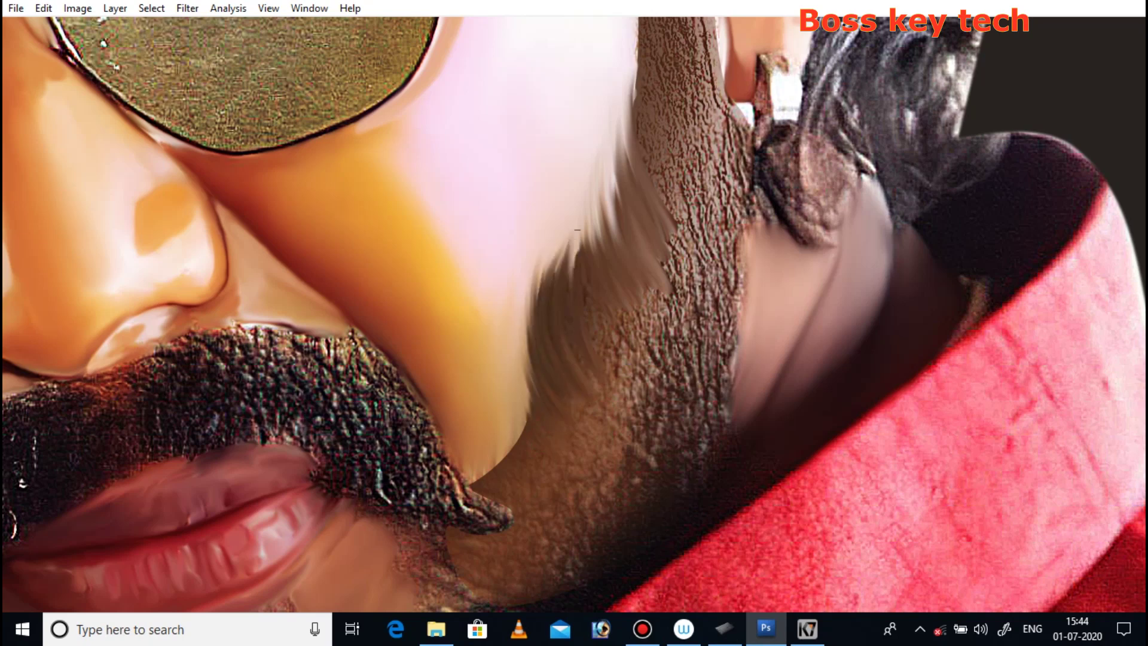
mouse_move(553, 299)
left_mouse_down()
mouse_move(574, 224)
mouse_move(547, 248)
left_mouse_up()
left_click_drag(615, 373, 570, 201)
left_click_drag(634, 352, 582, 203)
left_click_drag(615, 251, 604, 152)
mouse_move(619, 299)
left_mouse_down()
mouse_move(588, 176)
mouse_move(644, 250)
mouse_move(661, 72)
mouse_move(602, 206)
left_mouse_up()
mouse_move(604, 251)
left_mouse_down()
mouse_move(569, 171)
mouse_move(571, 90)
left_mouse_up()
mouse_move(565, 180)
left_mouse_down()
mouse_move(577, 66)
mouse_move(579, 114)
mouse_move(574, 54)
left_mouse_up()
Step: Smear the edge between hair and face down into the beard
scroll(574, 179, "up", 3)
left_click_drag(582, 272, 531, 164)
left_click_drag(574, 221, 511, 105)
left_click_drag(565, 152, 601, 215)
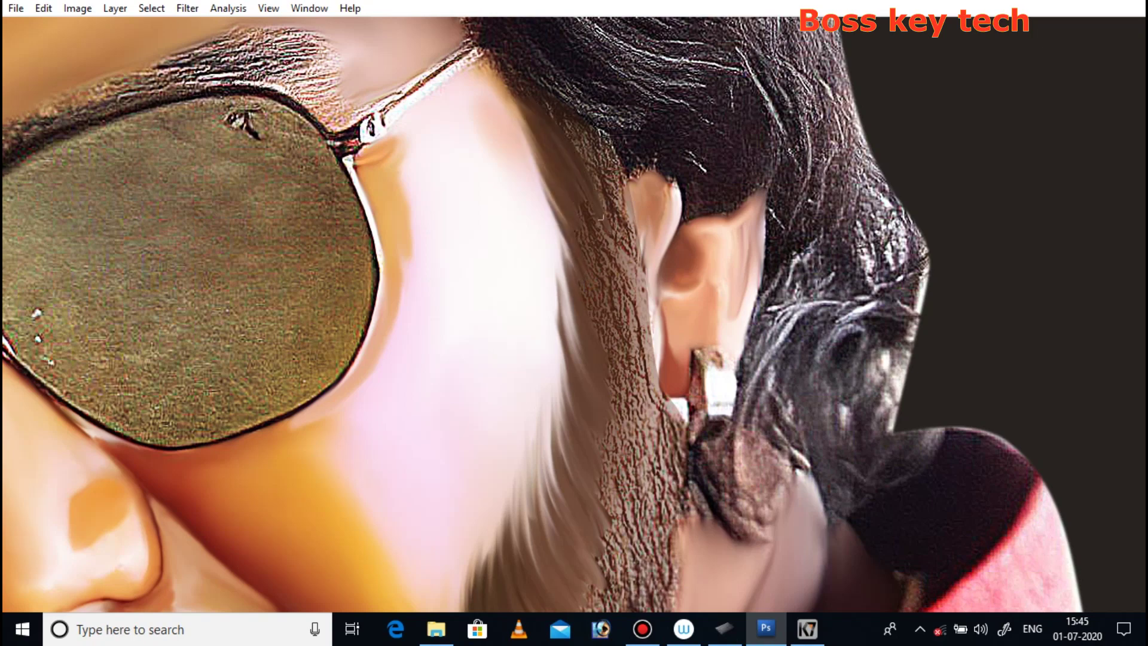
left_click_drag(604, 338, 586, 251)
scroll(574, 299, "down", 3)
scroll(574, 299, "down", 1)
Step: Smear the hair edge near the ear upward into separate strands
left_click_drag(482, 350, 469, 254)
left_click_drag(458, 365, 460, 275)
left_click_drag(472, 335, 497, 174)
left_click_drag(520, 328, 515, 195)
left_click_drag(553, 299, 526, 102)
left_click_drag(556, 233, 532, 66)
scroll(509, 200, "up", 3)
left_click_drag(547, 305, 506, 144)
left_click_drag(538, 263, 499, 120)
scroll(556, 281, "down", 4)
Step: Push the hair edge upward into the beard texture with repeated strokes
left_click_drag(541, 337, 559, 168)
left_click_drag(558, 257, 561, 119)
left_click_drag(562, 215, 568, 107)
left_click_drag(583, 180, 555, 89)
scroll(513, 333, "down", 2)
mouse_move(538, 298)
left_mouse_down()
mouse_move(514, 197)
mouse_move(541, 173)
left_mouse_up()
left_click_drag(577, 299, 574, 155)
left_click_drag(613, 269, 618, 138)
left_click_drag(594, 267, 612, 102)
left_click_drag(631, 227, 625, 78)
scroll(625, 180, "up", 2)
scroll(562, 150, "up", 2)
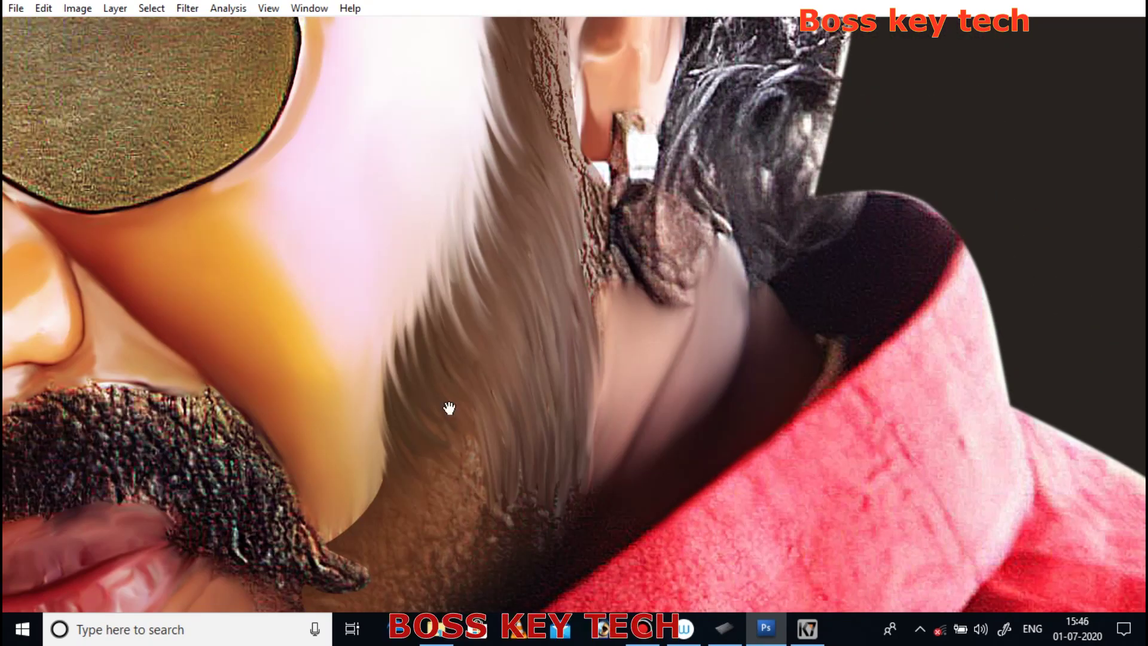
Step: Bring the mustache and red collar into view and smudge strands into the dark wedge
left_click_drag(449, 408, 460, 179)
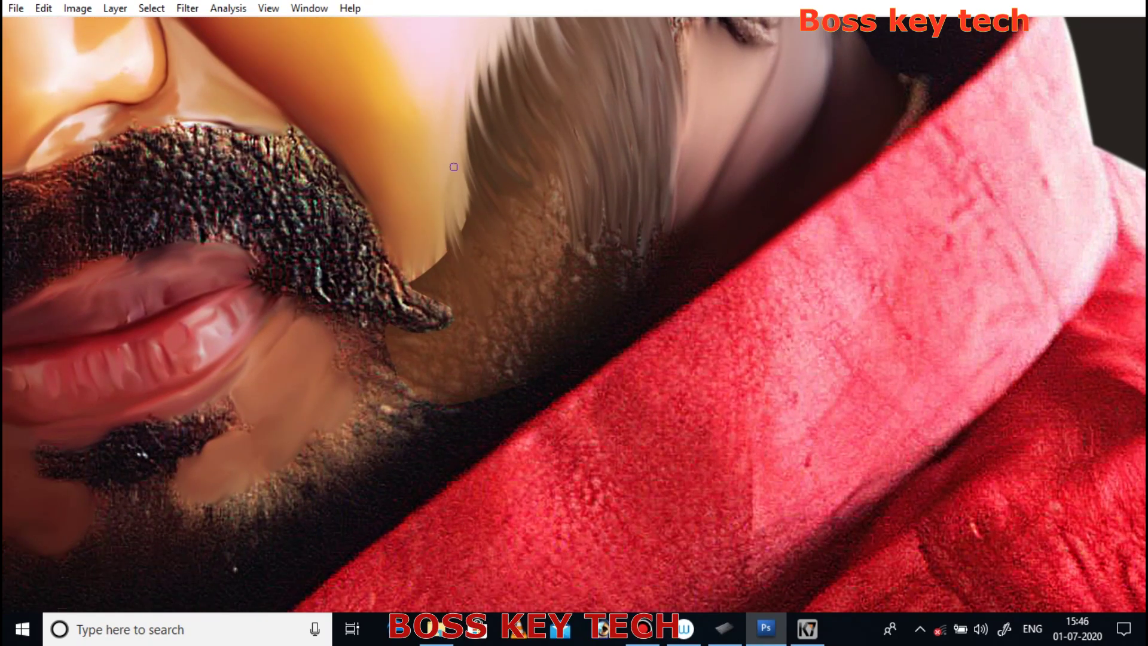
left_click_drag(445, 242, 431, 276)
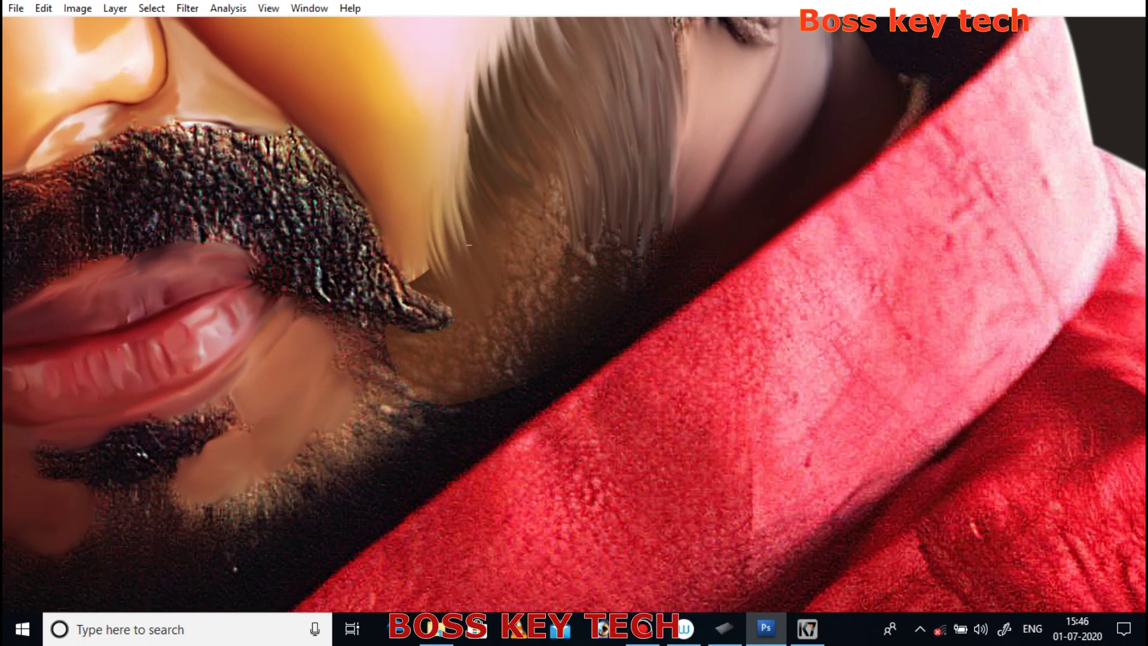
scroll(517, 336, "up", 2)
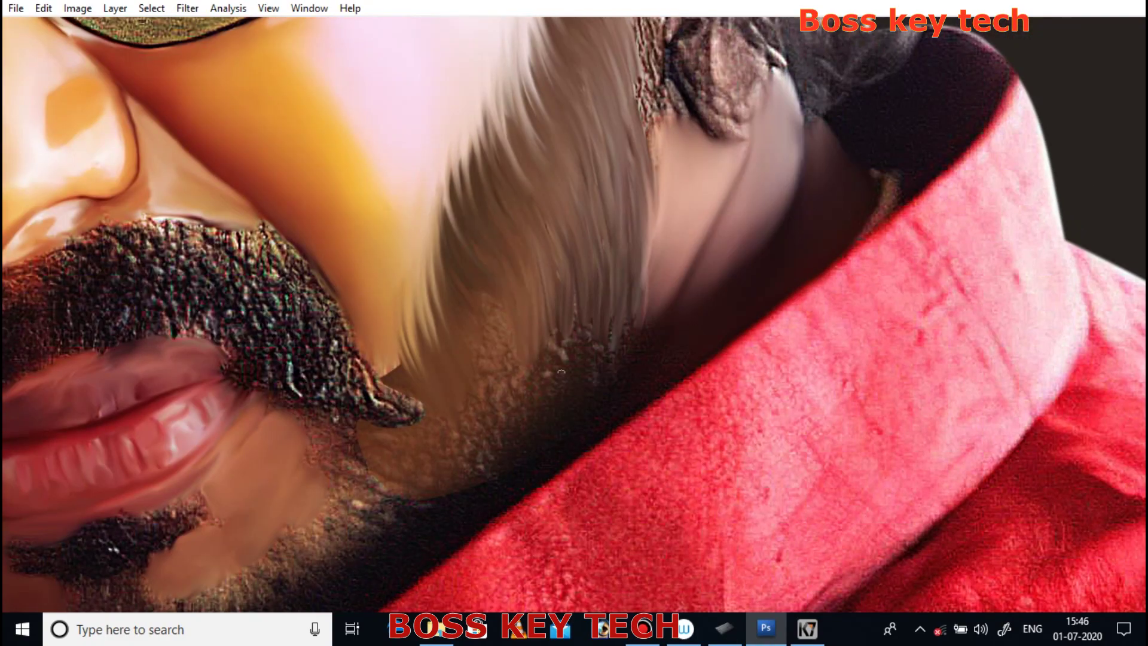
scroll(578, 219, "up", 3)
scroll(532, 281, "up", 2)
scroll(520, 218, "up", 2)
Step: Touch up small hair strands along the ear and jaw, extending the edge upward
left_click_drag(515, 177, 507, 236)
scroll(514, 269, "up", 2)
left_click_drag(487, 192, 508, 287)
scroll(509, 329, "down", 4)
left_click_drag(509, 330, 502, 239)
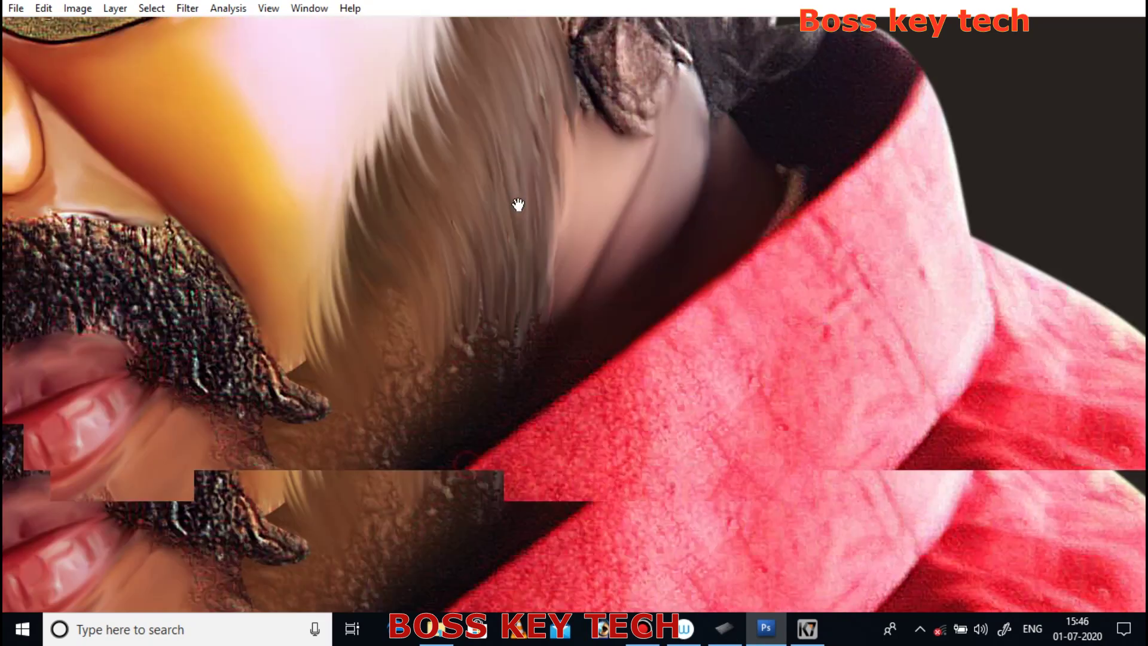
scroll(518, 269, "down", 5)
left_click_drag(571, 287, 567, 135)
scroll(568, 239, "down", 3)
scroll(447, 281, "up", 1)
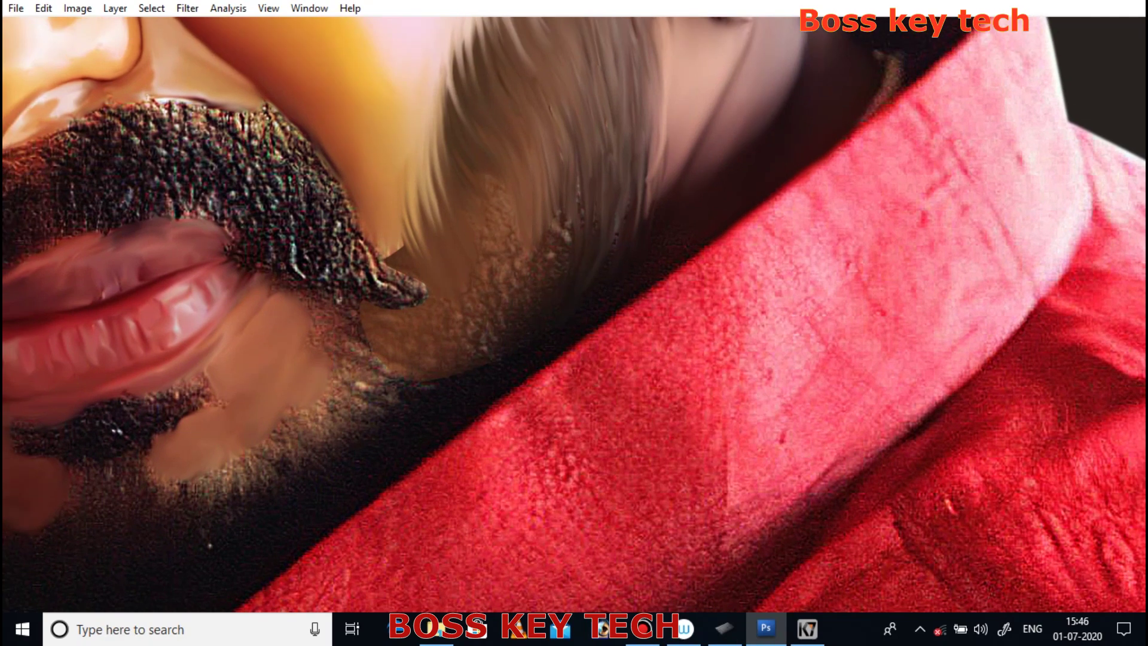
left_click_drag(421, 257, 450, 112)
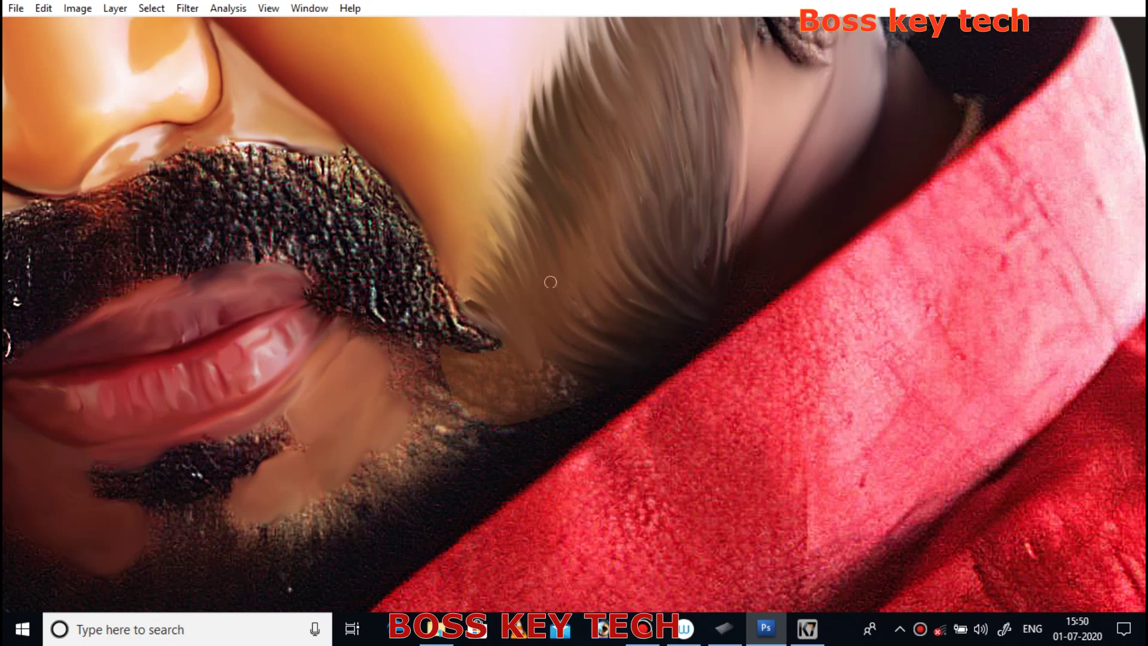
Step: Draw the mustache tip and dark beard into longer curved strands reaching the hair
mouse_move(545, 366)
left_mouse_down()
mouse_move(596, 390)
mouse_move(625, 379)
mouse_move(545, 262)
left_mouse_up()
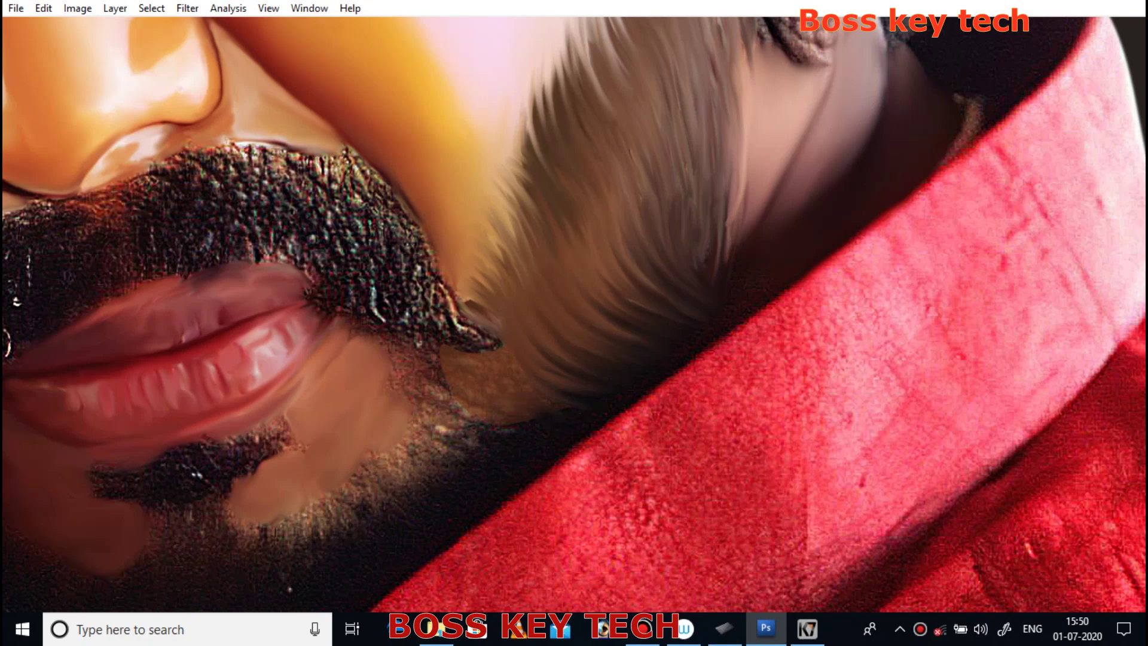
mouse_move(443, 311)
left_mouse_down()
mouse_move(526, 353)
mouse_move(514, 359)
mouse_move(429, 289)
mouse_move(514, 353)
mouse_move(506, 309)
mouse_move(416, 263)
mouse_move(479, 348)
left_mouse_up()
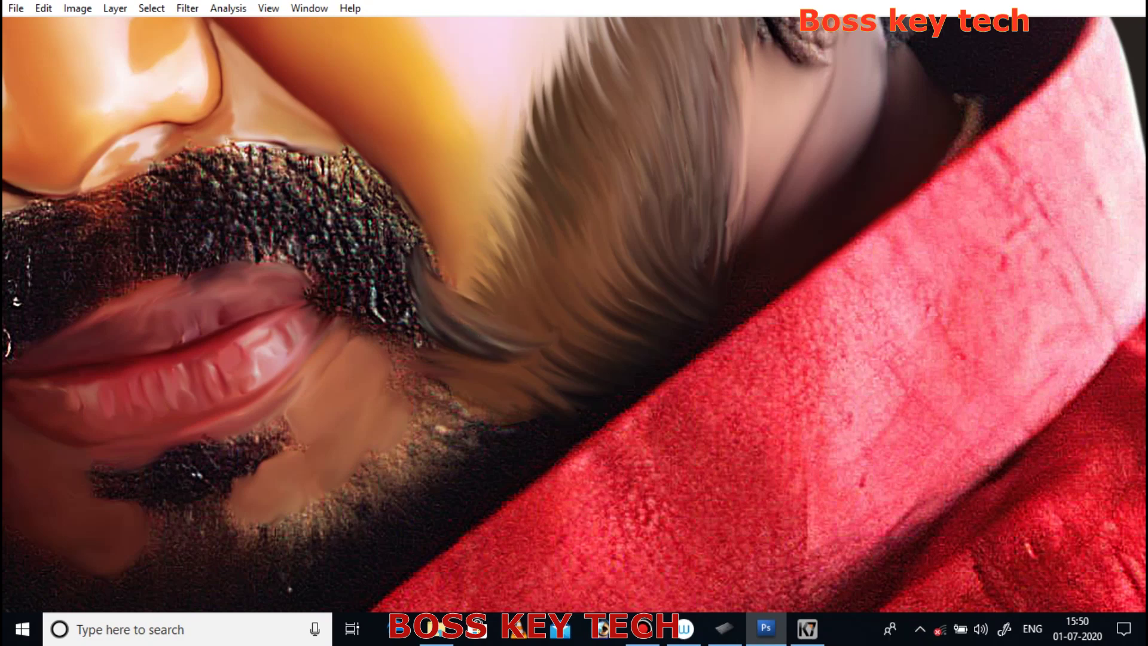
scroll(579, 337, "down", 4)
mouse_move(472, 305)
left_mouse_down()
mouse_move(413, 279)
mouse_move(427, 256)
left_mouse_up()
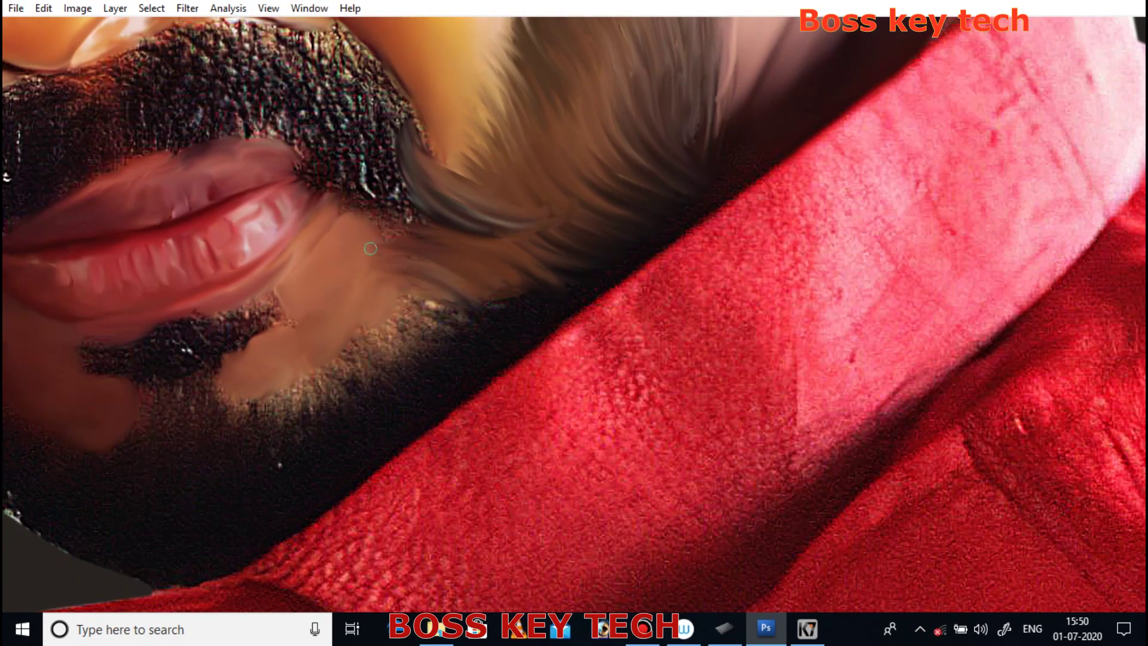
left_click_drag(531, 325, 573, 294)
mouse_move(502, 308)
left_mouse_down()
mouse_move(445, 276)
mouse_move(418, 292)
left_mouse_up()
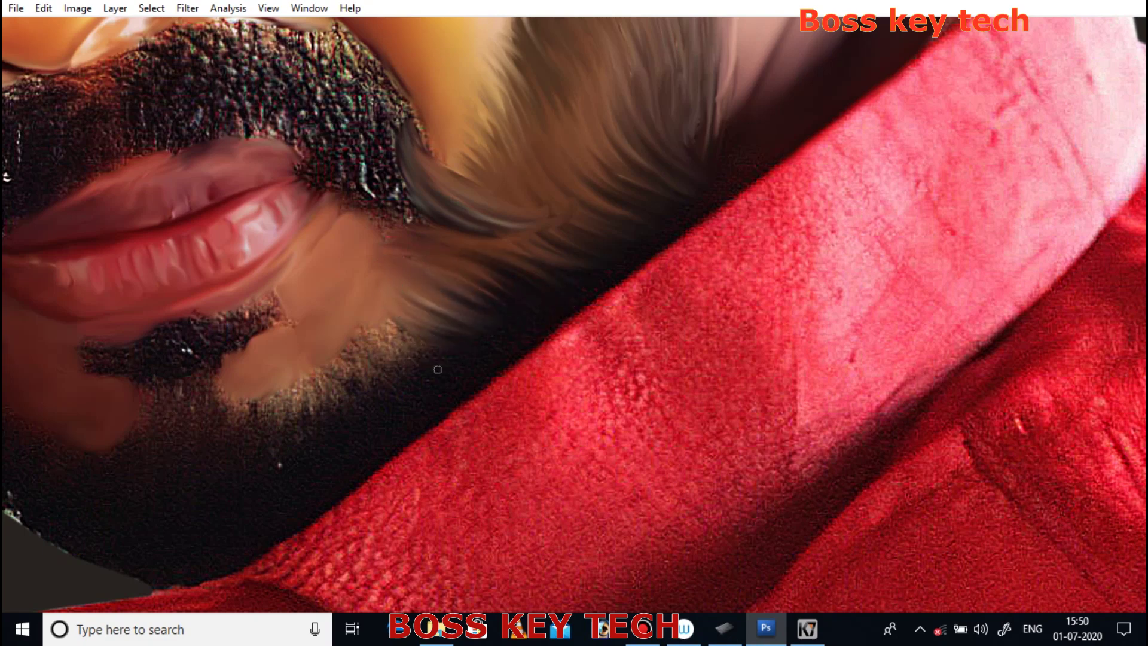
Step: Blend the beard strands into the lighter skin down toward the chin
left_click_drag(464, 366, 378, 284)
left_click_drag(392, 383, 319, 390)
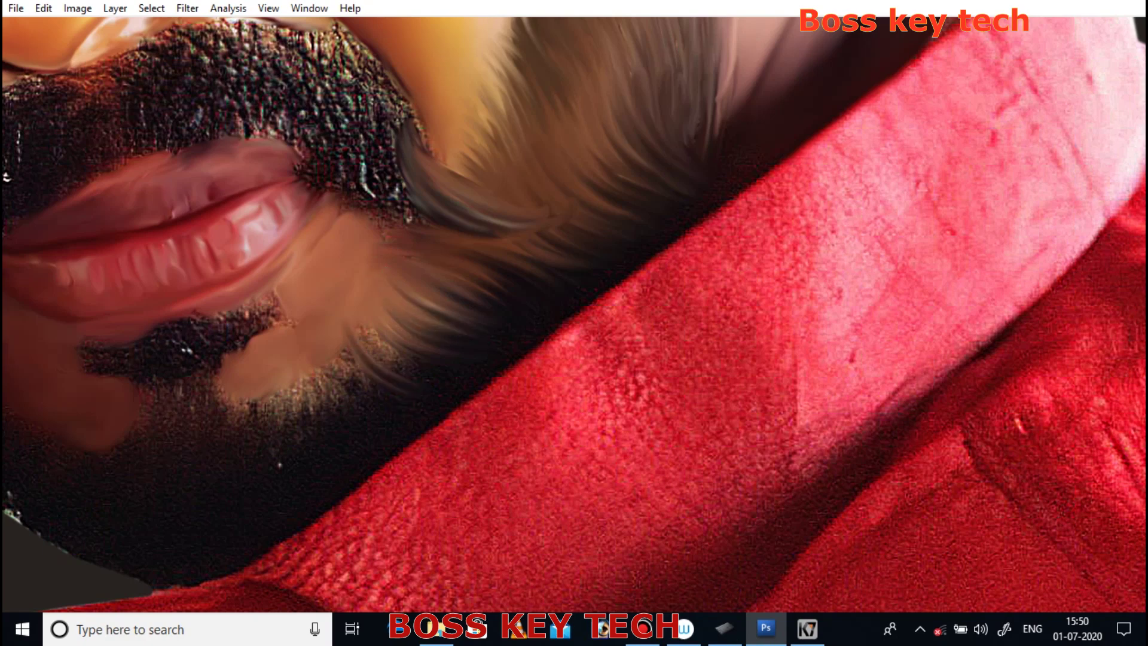
left_click_drag(376, 428, 344, 335)
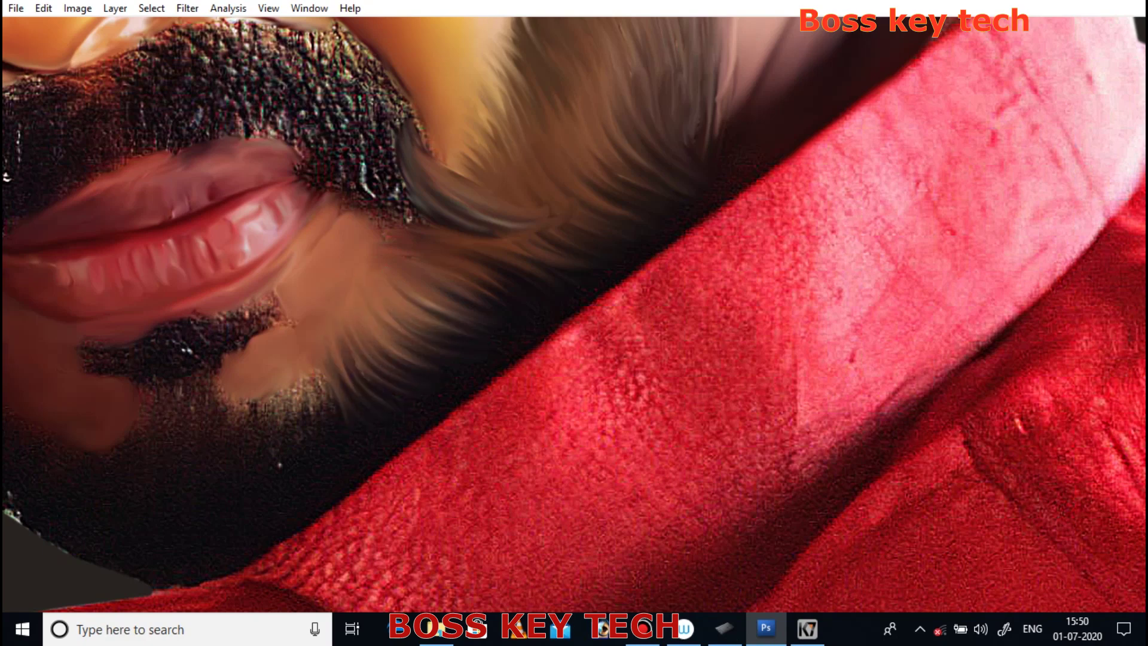
mouse_move(308, 442)
left_mouse_down()
mouse_move(326, 362)
mouse_move(324, 425)
left_mouse_up()
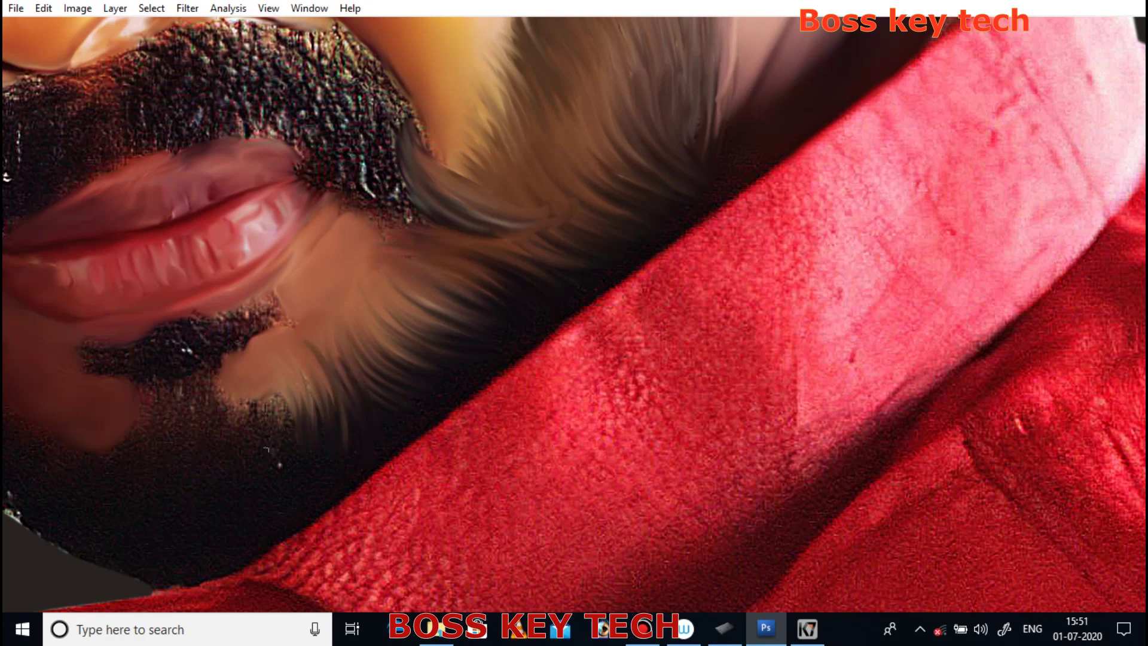
left_click_drag(262, 428, 236, 386)
Step: Extend the grey beard smear, smooth the hair-face boundary, and fit the portrait on screen
left_click_drag(491, 153, 440, 299)
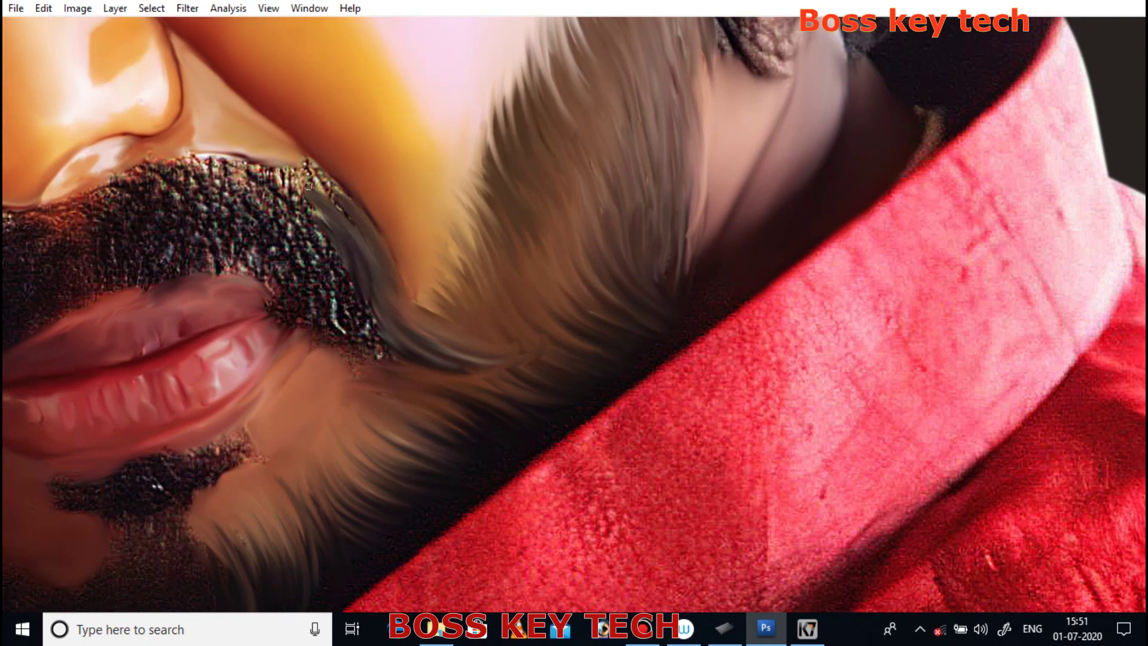
right_click(308, 186)
left_click_drag(325, 191, 297, 174)
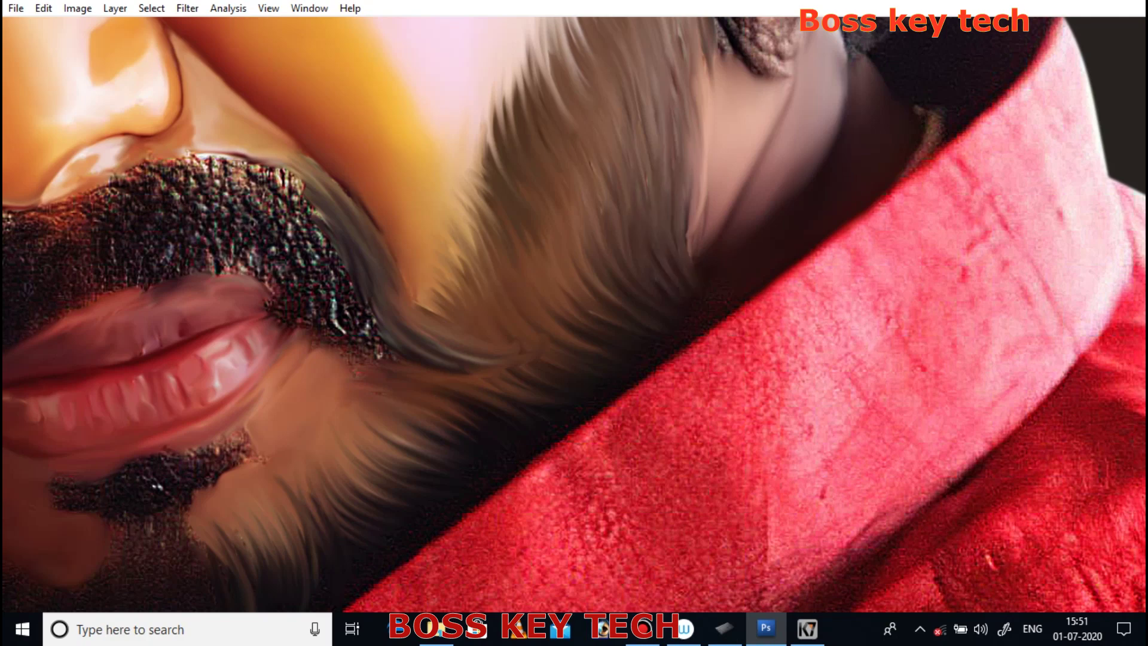
left_click_drag(697, 272, 695, 190)
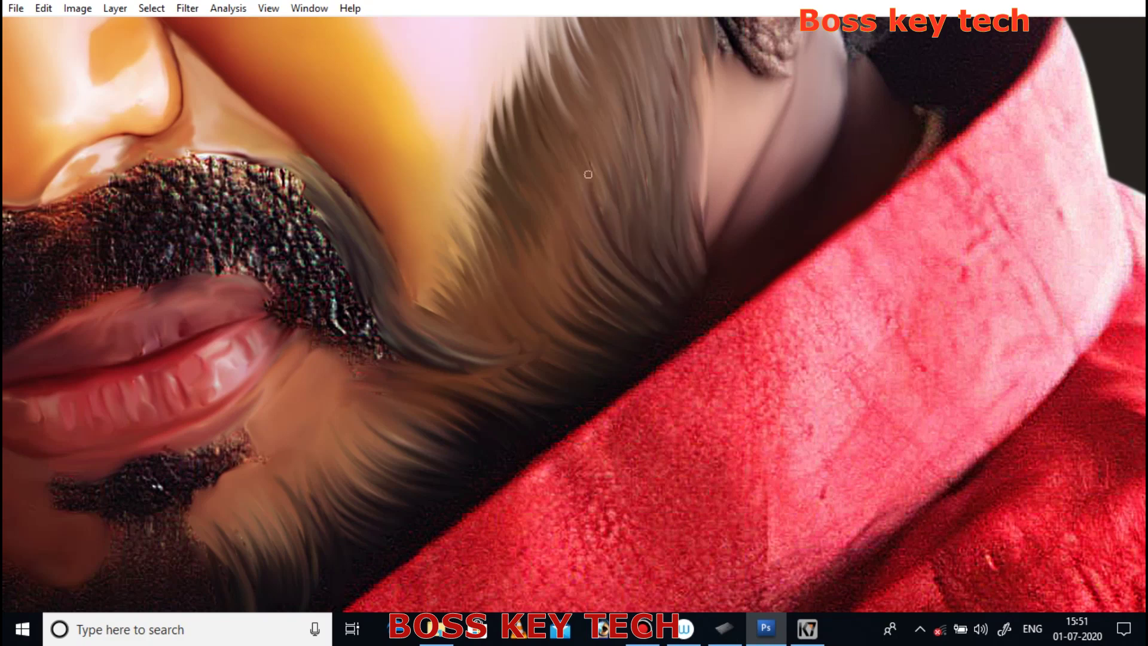
left_click_drag(542, 258, 568, 323)
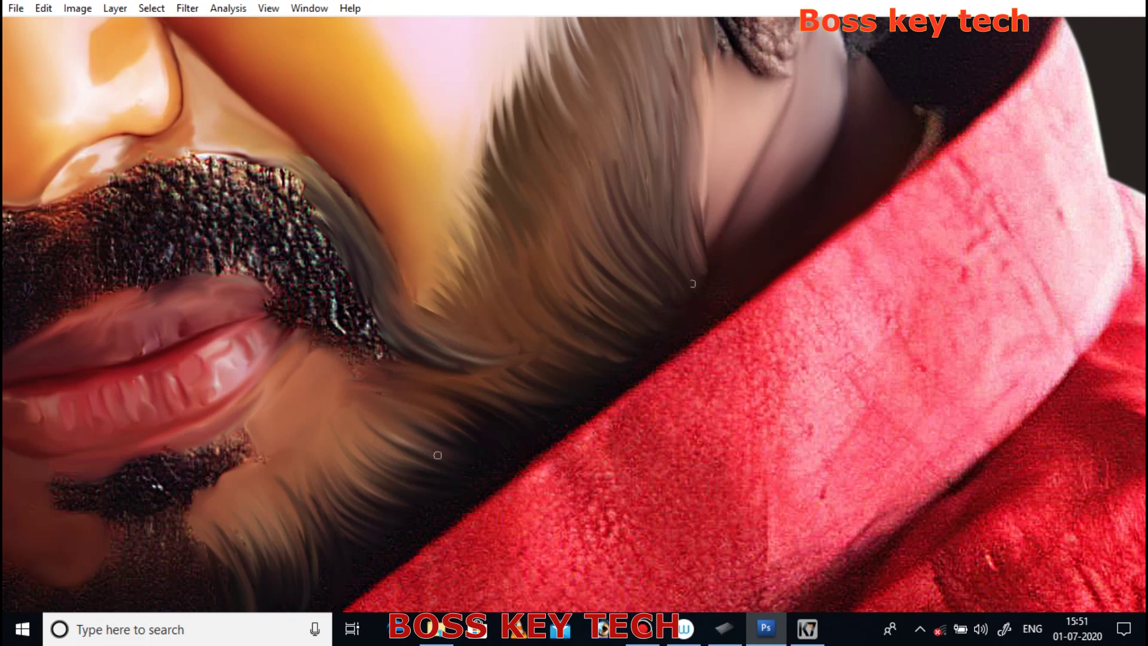
key("ctrl+0")
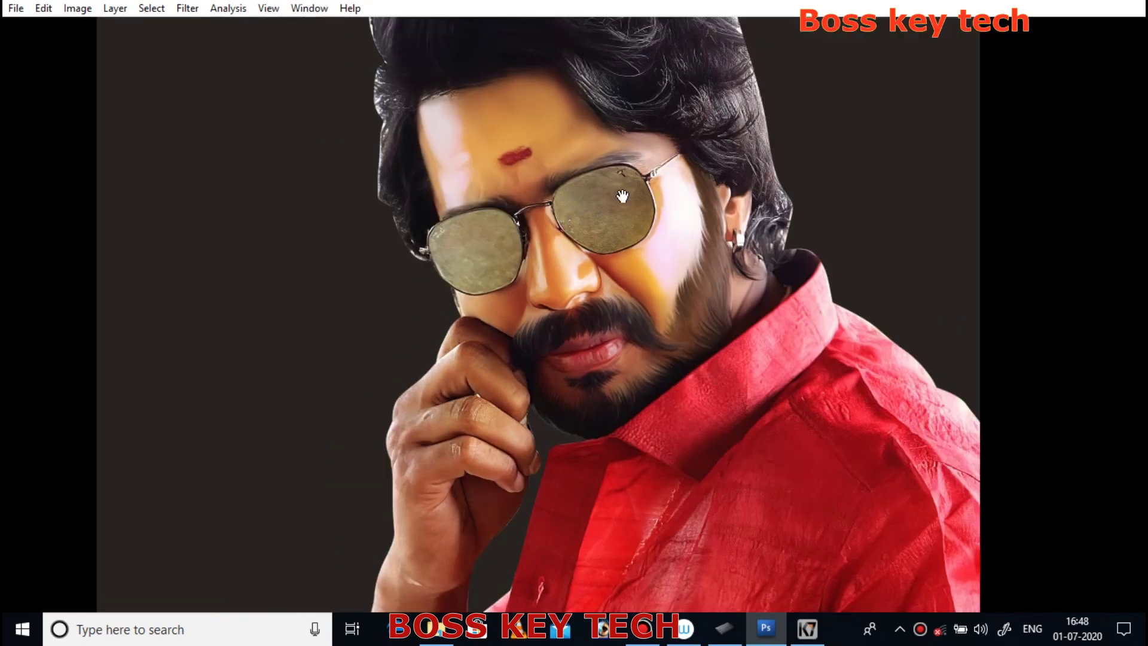
Step: Lasso the top of the hair and feather the selection by 180 px
key("l")
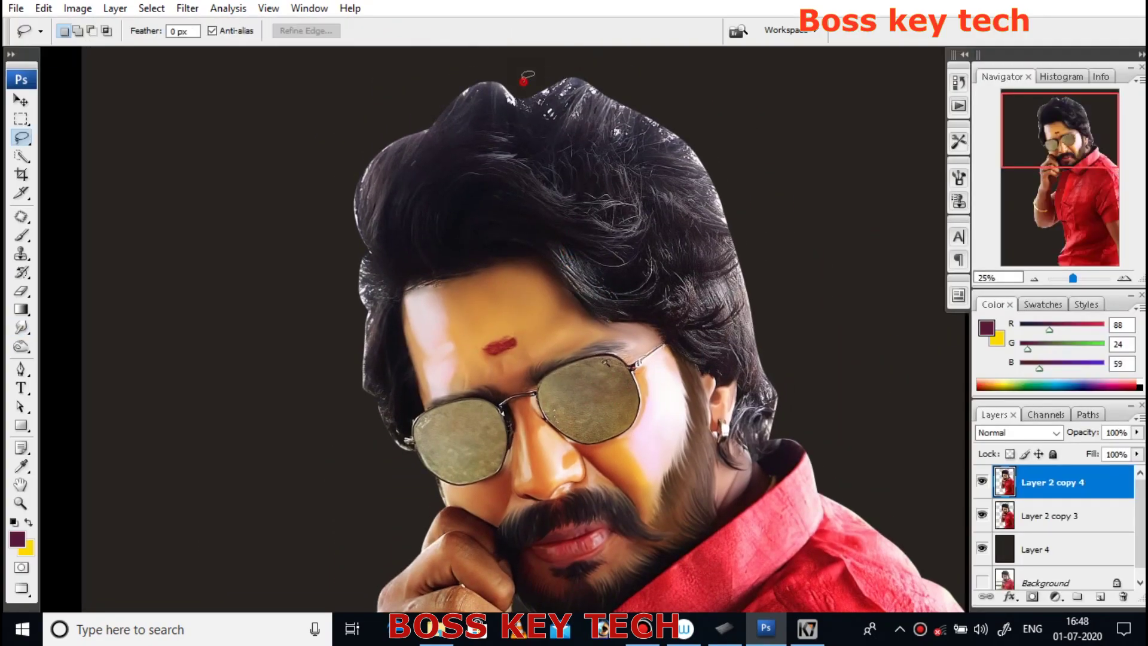
left_click_drag(385, 287, 520, 60)
right_click(561, 191)
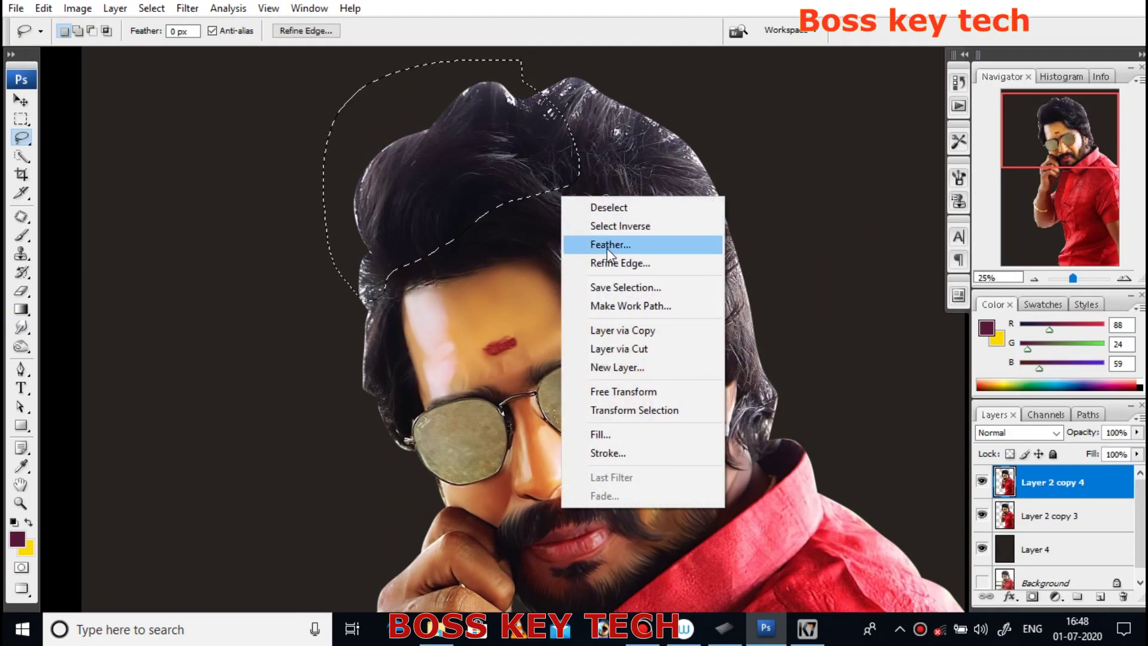
left_click(607, 244)
type("180")
left_click(651, 217)
Step: Add a Curves adjustment that cuts blue and boosts red to warm the hair
left_click(1055, 596)
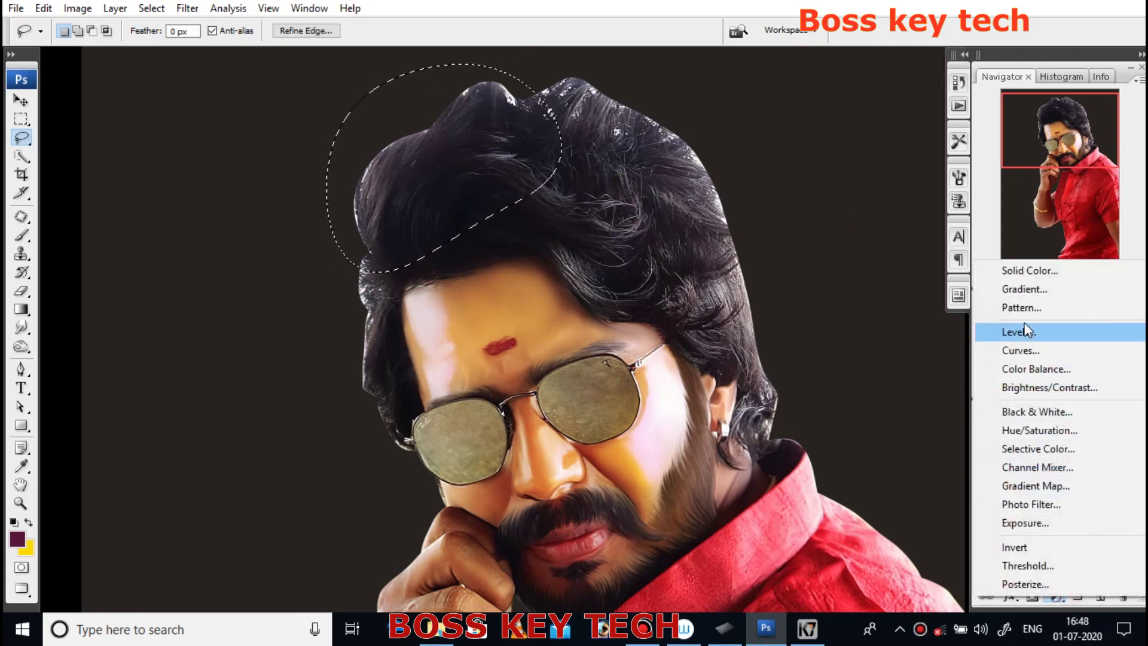
left_click(1019, 349)
left_click(909, 195)
left_click(887, 215)
mouse_move(878, 423)
left_mouse_down()
mouse_move(1037, 407)
mouse_move(1022, 398)
left_mouse_up()
left_click_drag(1087, 214, 1010, 285)
left_click(909, 195)
left_click(873, 225)
left_click_drag(979, 312, 960, 301)
mouse_move(907, 378)
left_mouse_down()
mouse_move(908, 418)
mouse_move(908, 408)
left_mouse_up()
key("Return")
Step: Reselect the hair top and add a magenta-to-yellow Gradient Map adjustment
key("l")
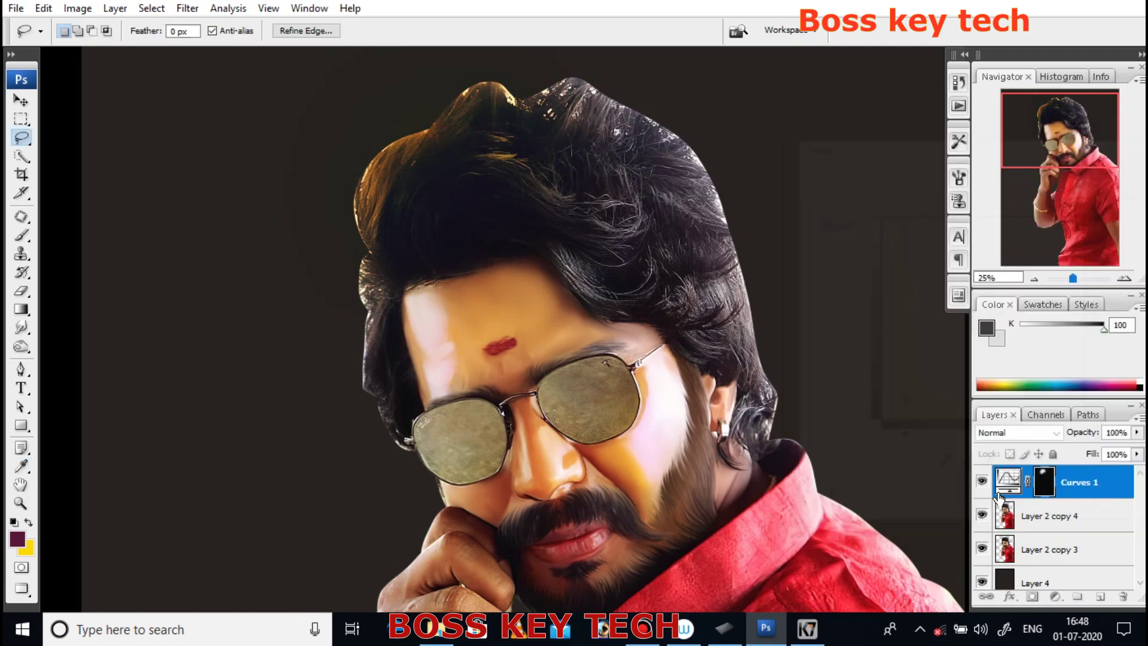
left_click_drag(547, 178, 383, 269)
left_click(1055, 596)
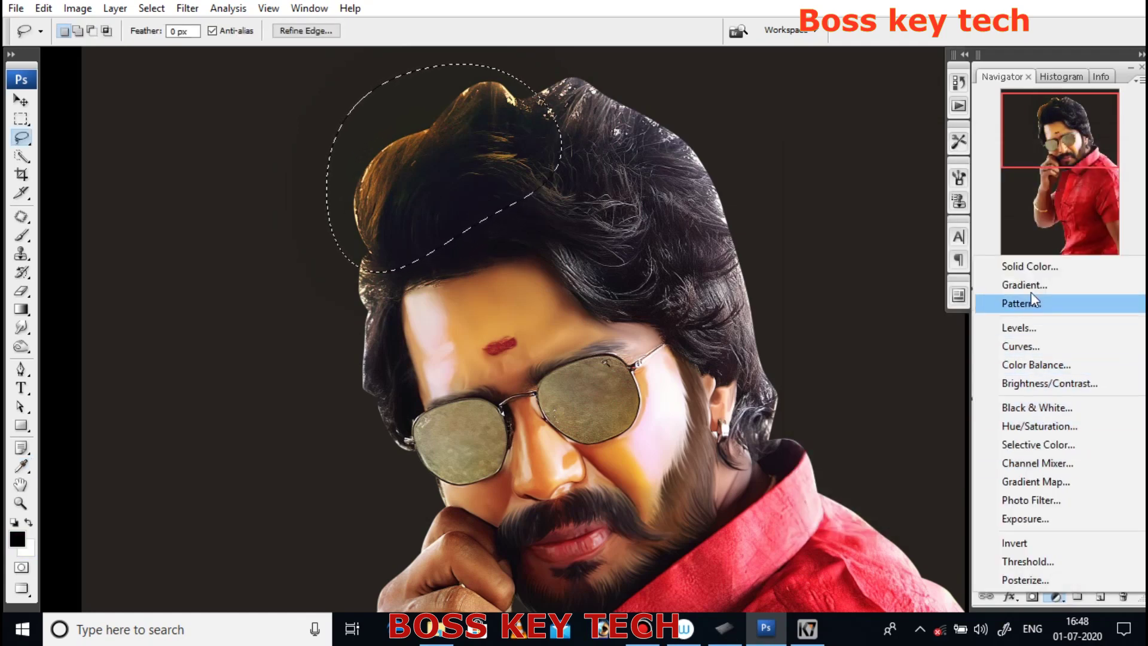
left_click(1031, 481)
left_click(880, 202)
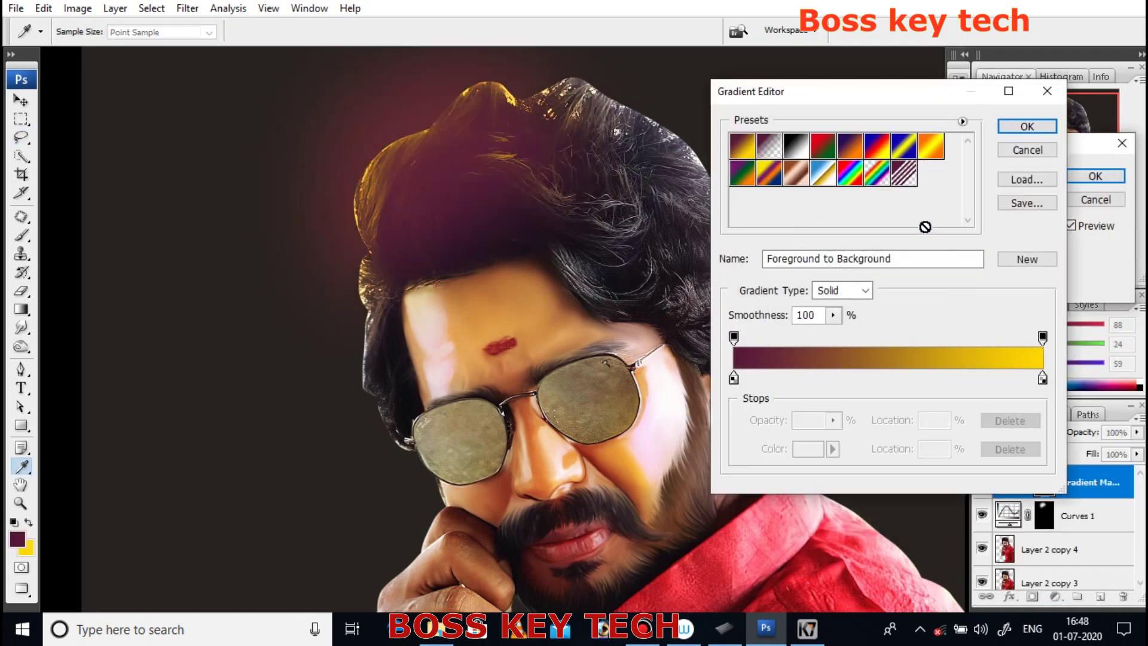
left_click(734, 378)
double_click(734, 378)
left_click(947, 188)
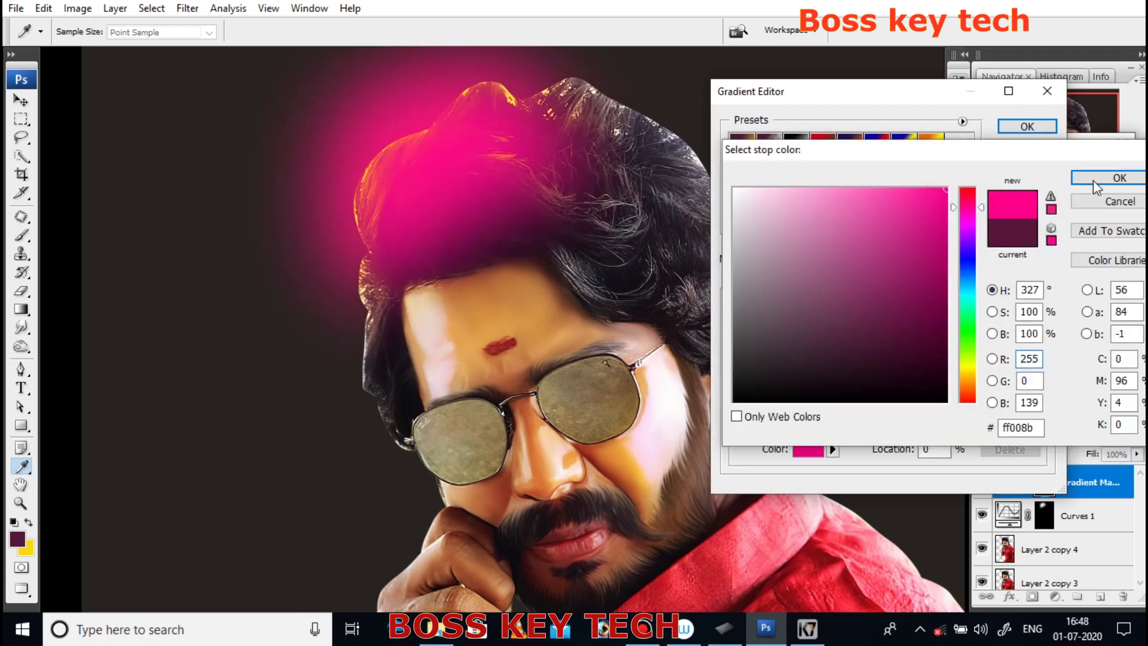
left_click(1107, 177)
left_click(1027, 126)
left_click(1095, 175)
Step: Blend the Gradient Map in Hue mode, duplicate it, and select the hair tuft layer
left_click(1016, 433)
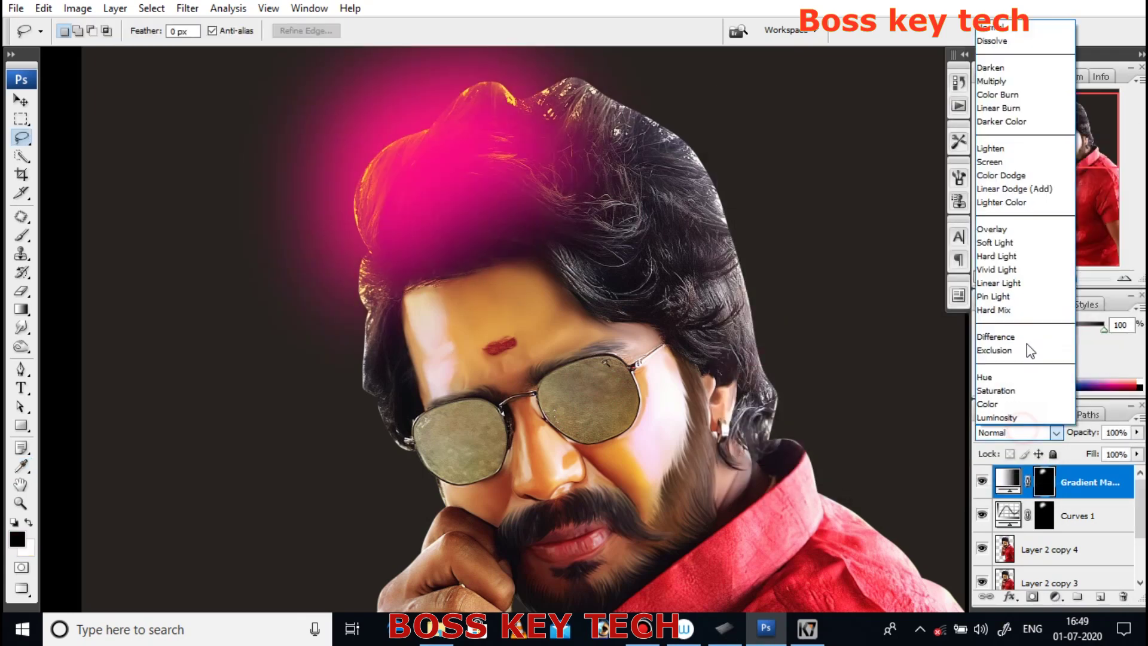
left_click(1002, 384)
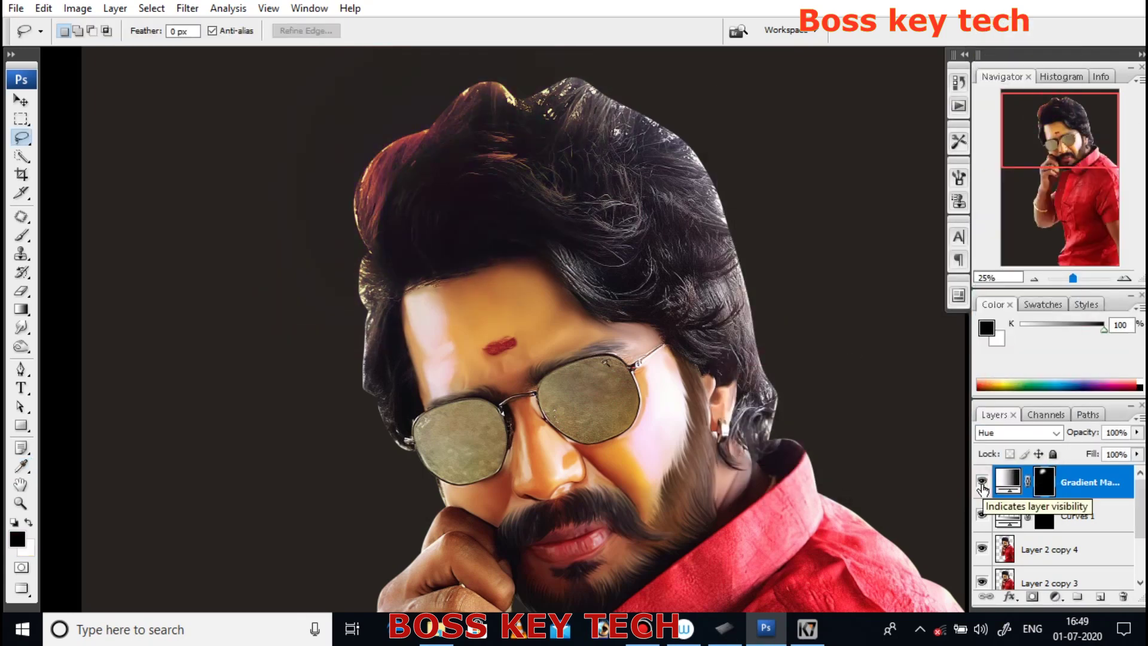
key("ctrl+j")
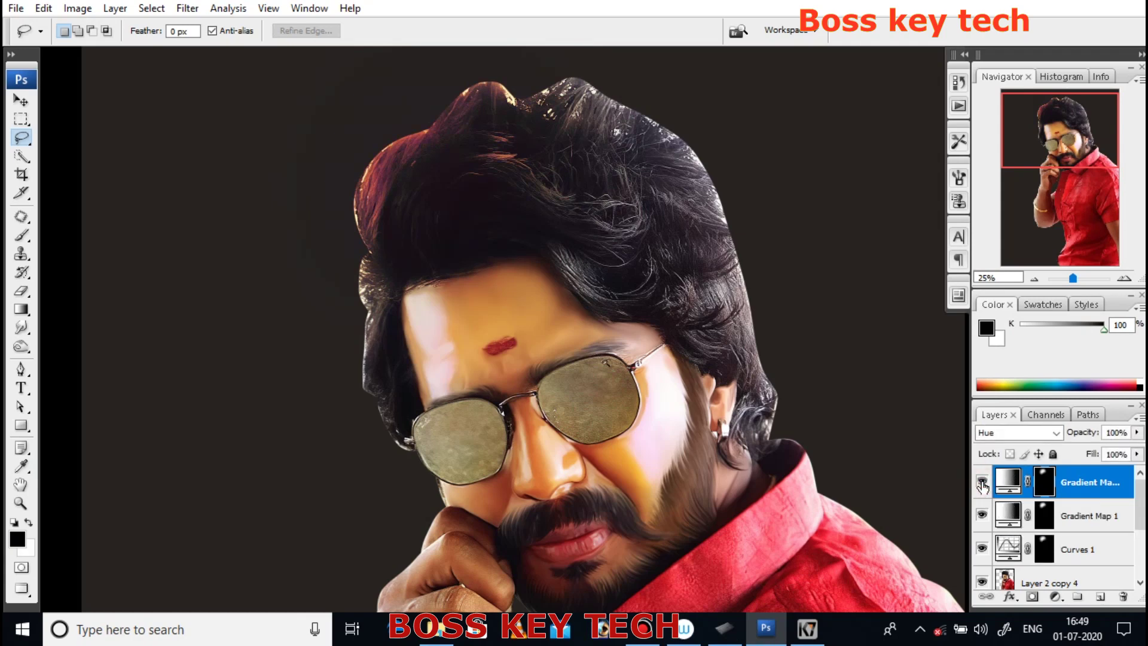
left_click(1046, 513, "ctrl")
left_click(1056, 595)
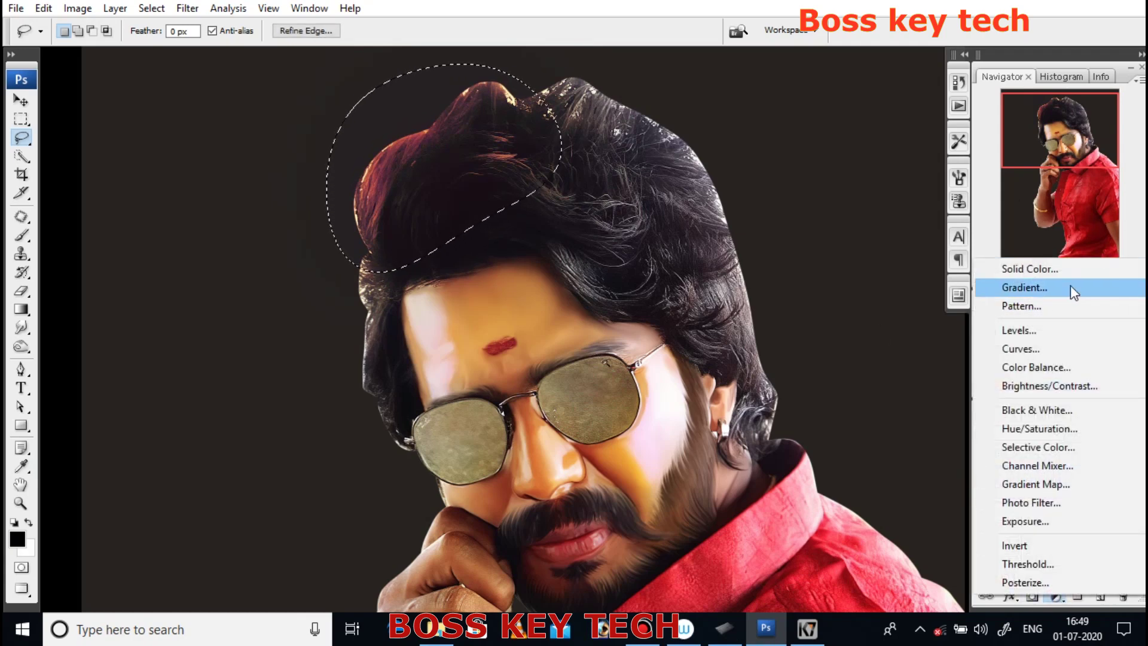
Step: Add a Gradient Fill layer over the hair tuft with a bright red stop
left_click(1028, 288)
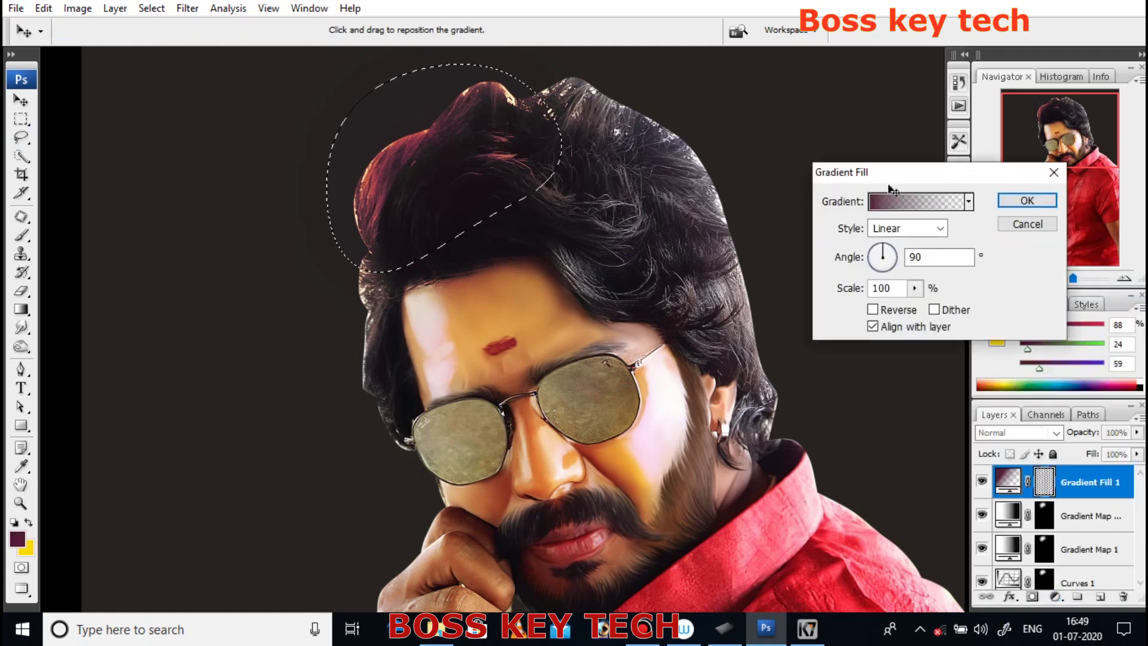
left_click(922, 197)
double_click(734, 378)
mouse_move(886, 326)
left_mouse_down()
mouse_move(938, 236)
mouse_move(921, 191)
left_mouse_up()
left_click(1120, 177)
left_click(1027, 127)
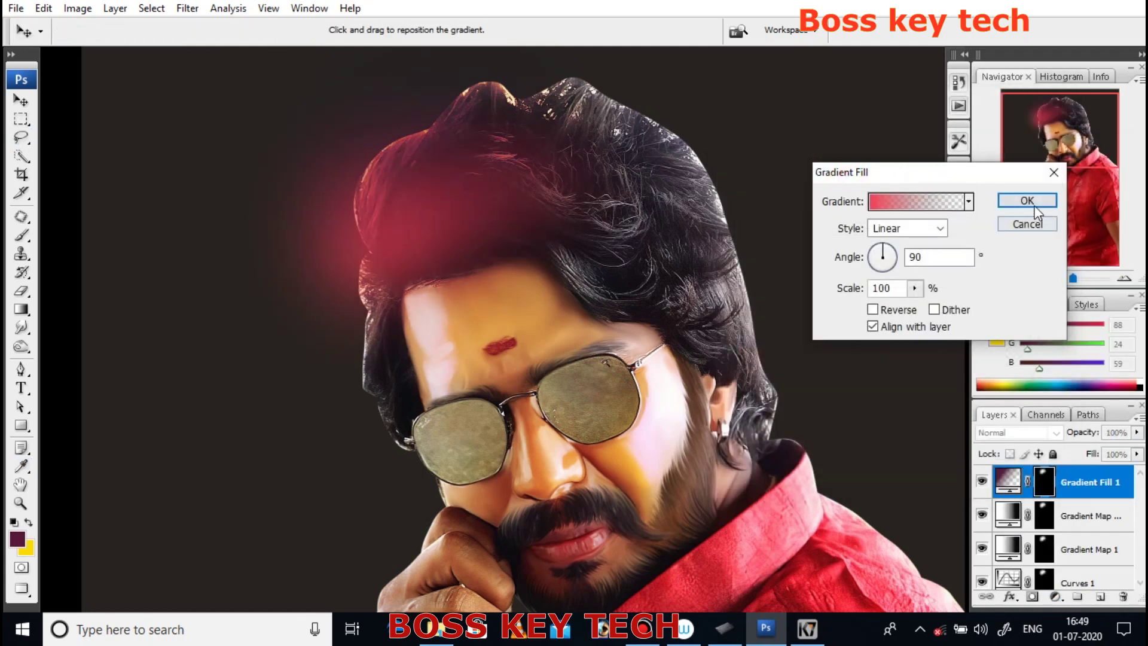
left_click(1031, 200)
Step: Set the Gradient Fill layer's blend mode to Overlay
left_click(1028, 433)
left_click(1002, 377)
key("Up")
key("Up")
key("Up")
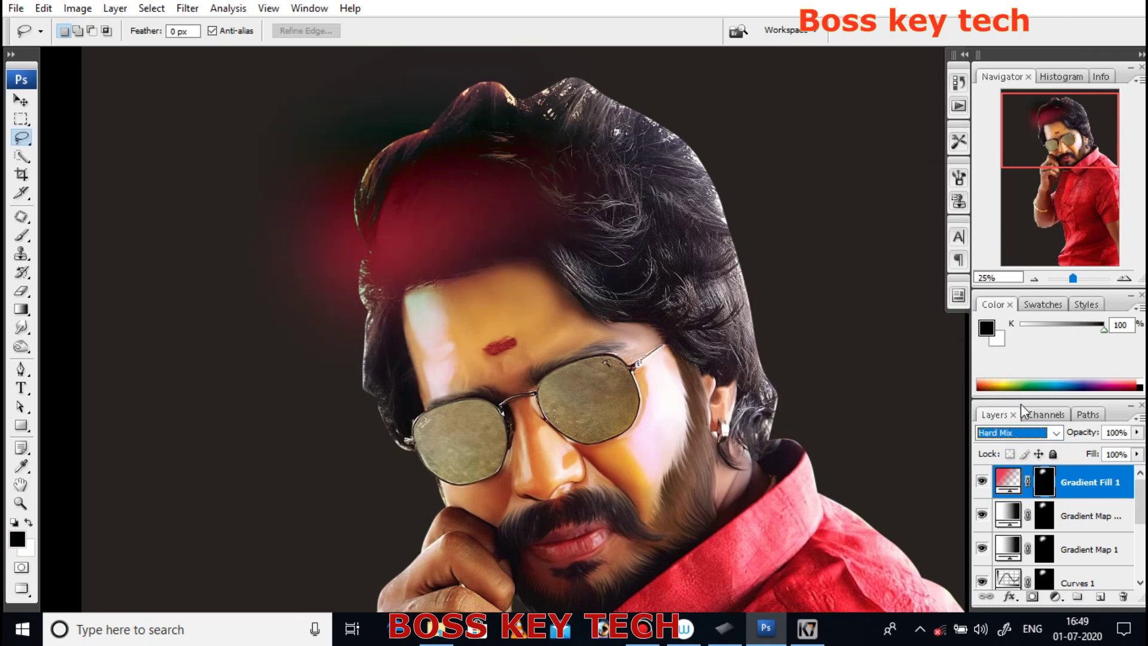
key("Up")
key("Up")
key("Up")
key("Up")
key("Up")
key("Up")
key("ctrl+j")
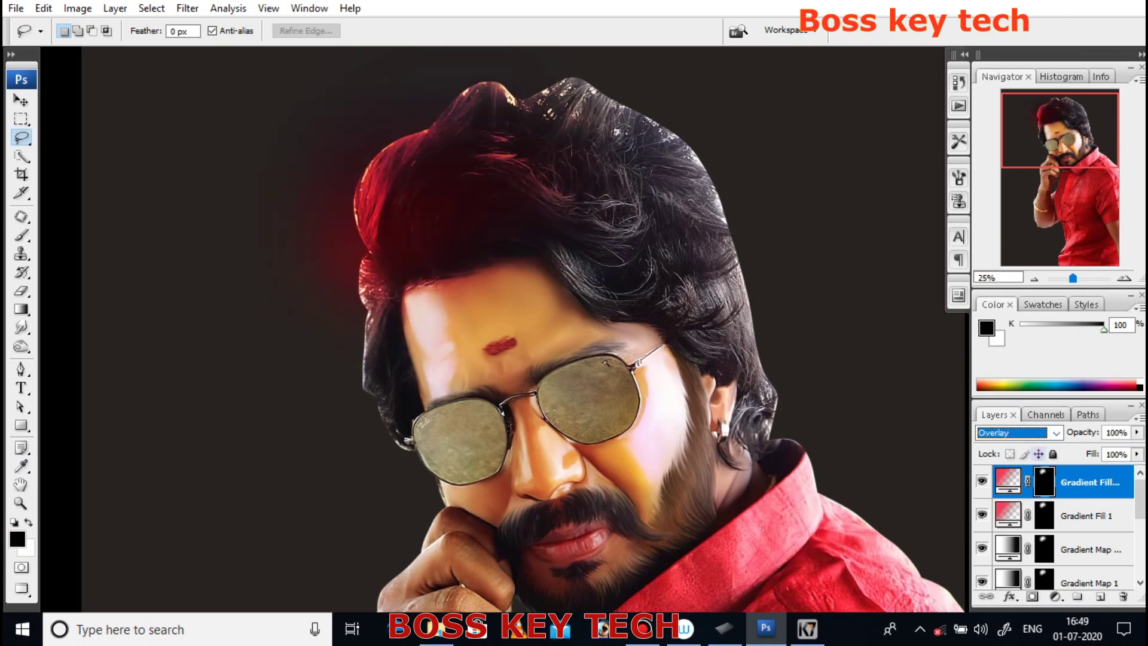
key("ctrl+z")
Step: Adjust the zoom and select the Curves 1 adjustment layer
key("ctrl+minus")
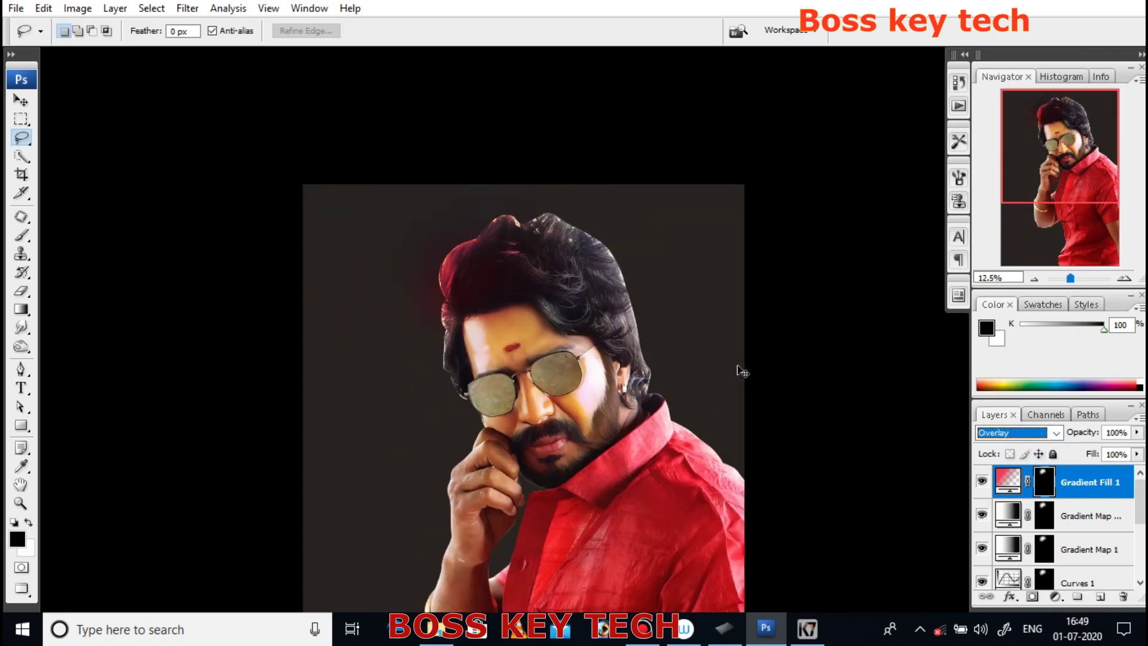
key("ctrl+plus")
key("Delete")
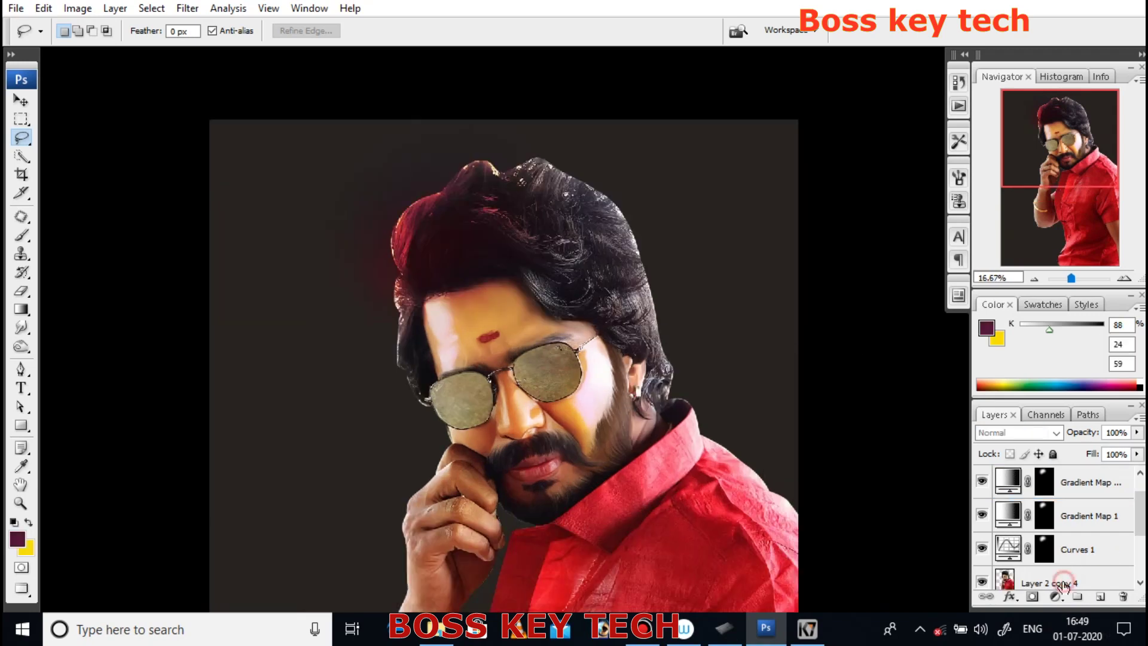
key("ctrl+alt+a")
key("ctrl+z")
key("ctrl+z")
scroll(1070, 526, "down", 1)
left_click(1070, 509)
Step: Clip Curves 1 and Gradient Map 1 to Layer 2 copy 4
left_click(1076, 473, "shift")
left_click(1062, 534, "alt")
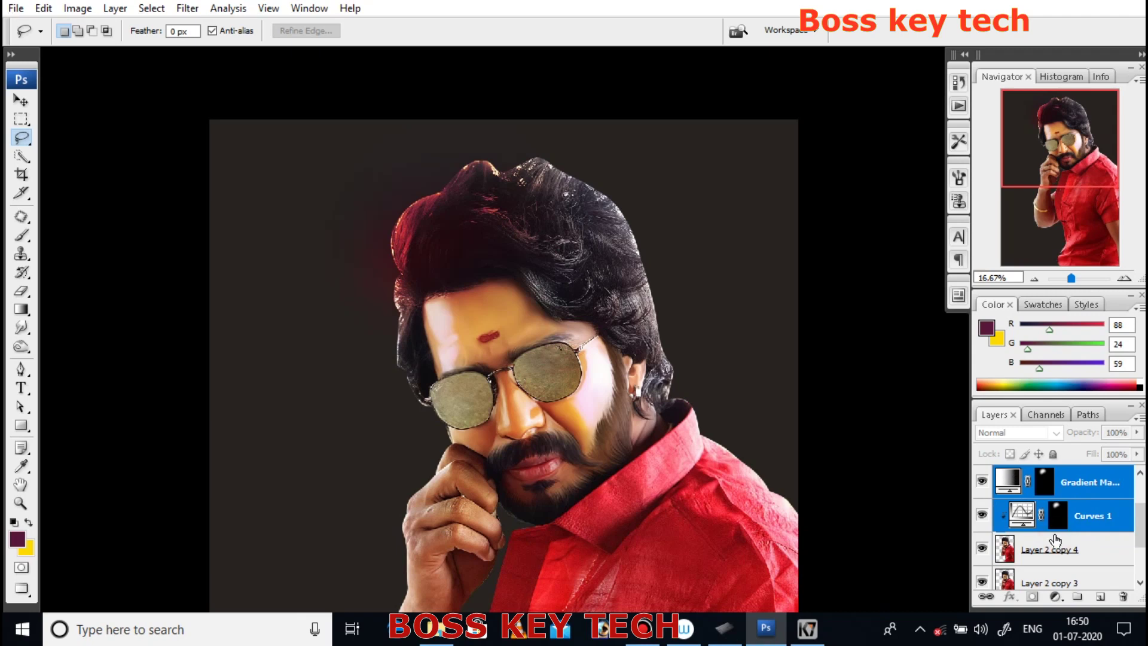
left_click(1046, 536, "alt")
left_click(1075, 493)
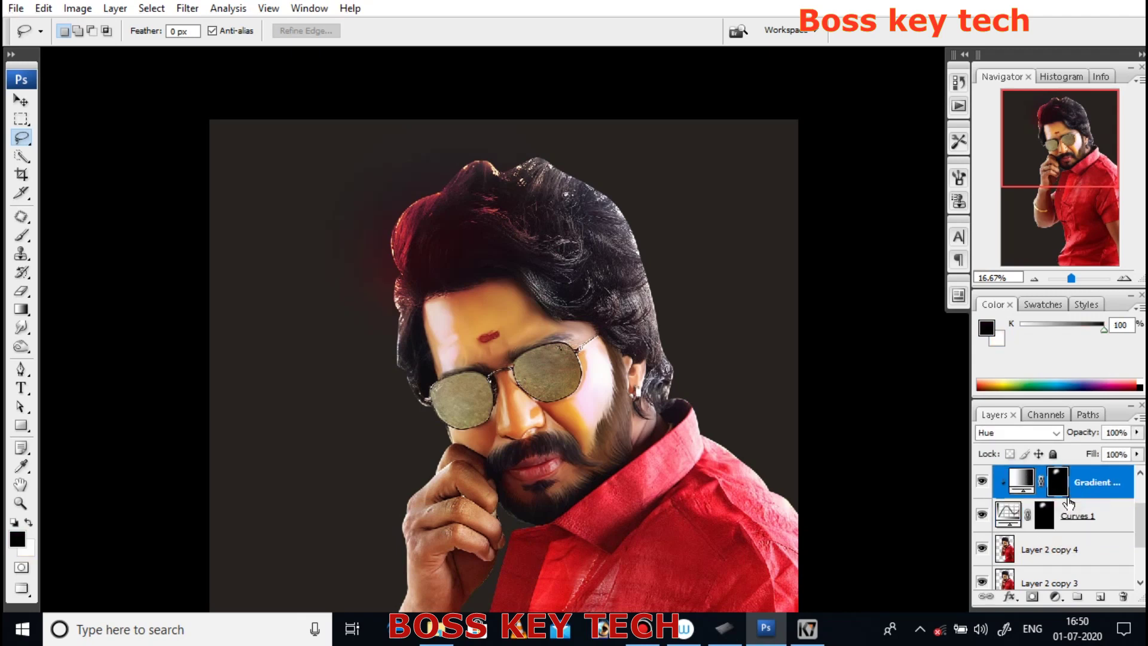
left_click(1076, 515)
left_click(1055, 532, "alt")
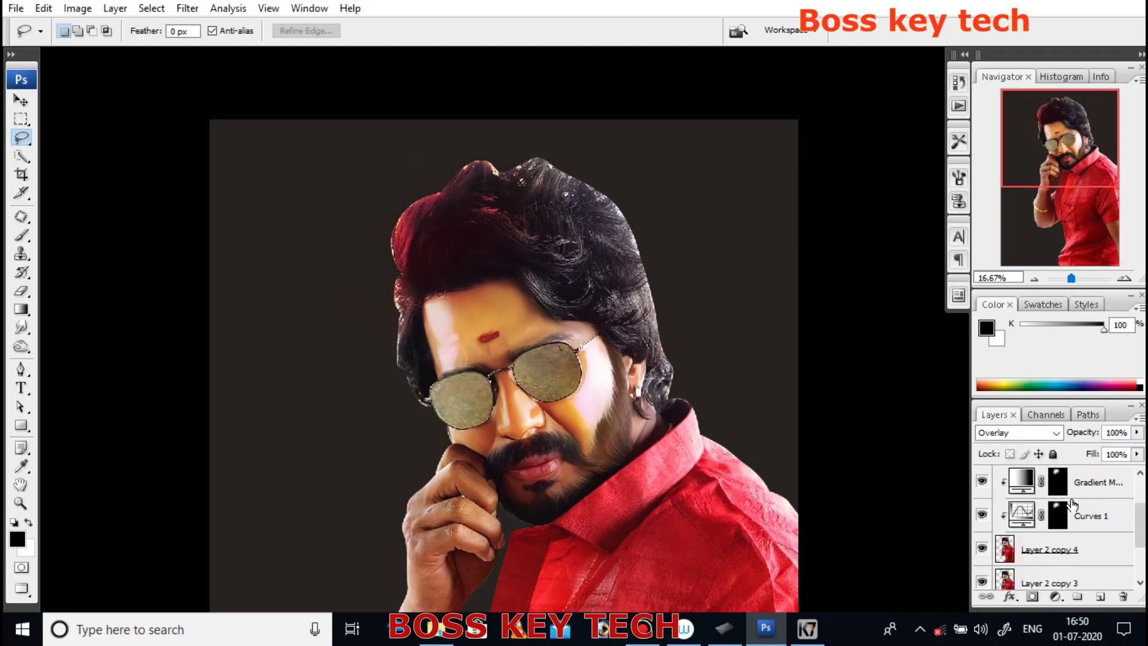
scroll(487, 277, "up", 5)
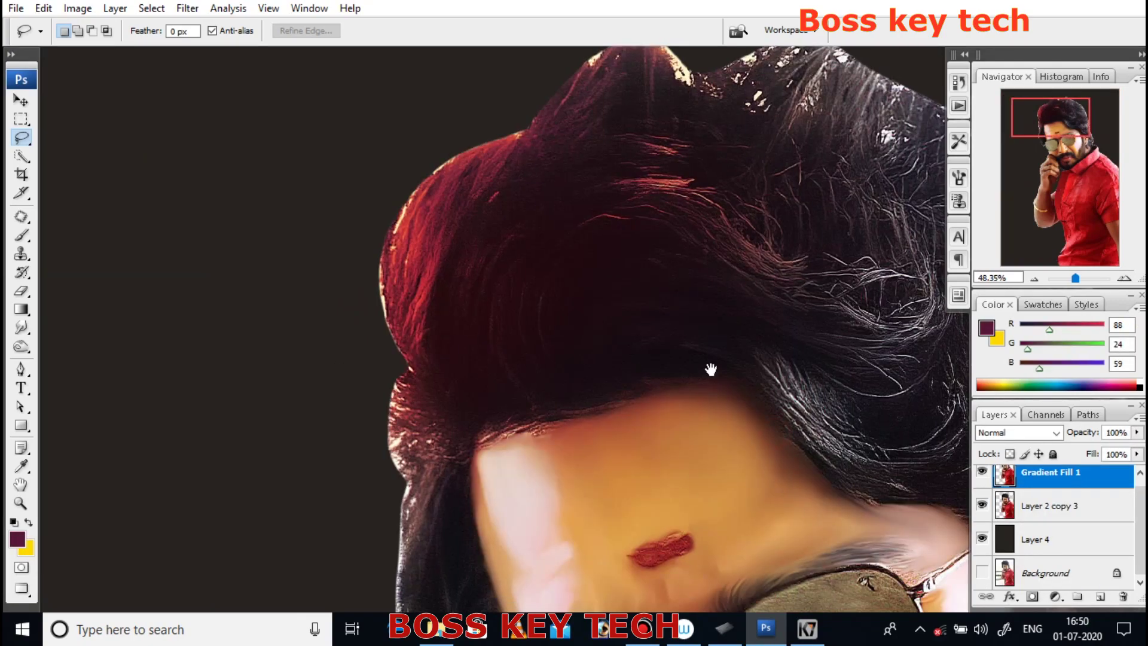
Step: With the Smudge tool and panels hidden, smudge the red hair strands downward along the tuft's left edge
left_click(20, 329)
key("Tab")
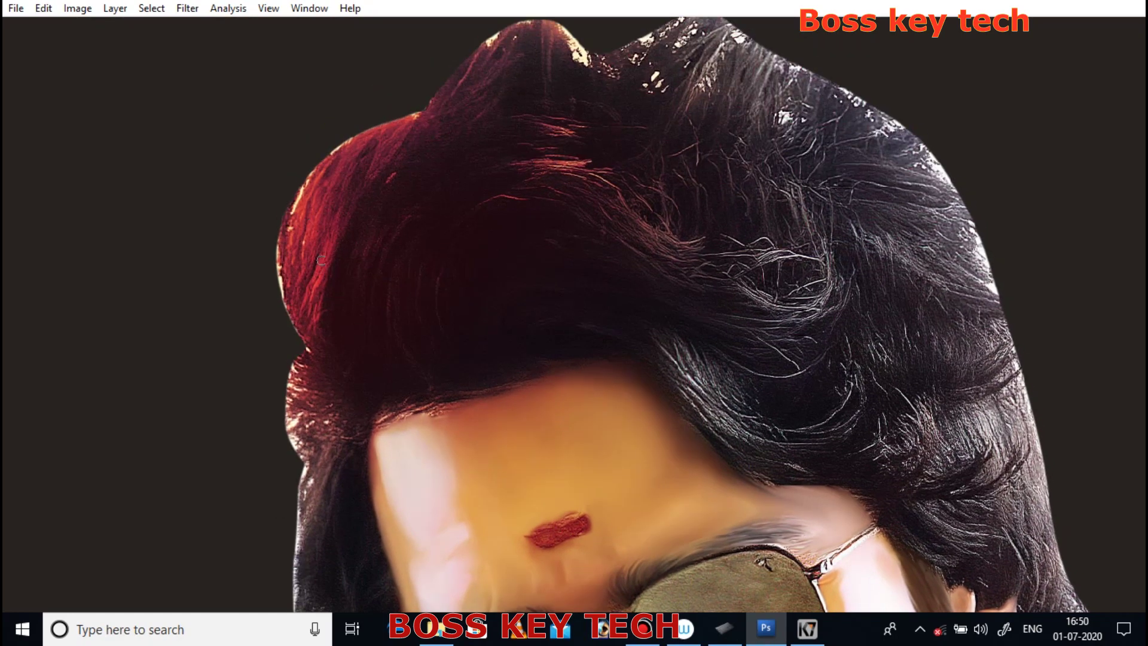
left_click_drag(353, 179, 359, 361)
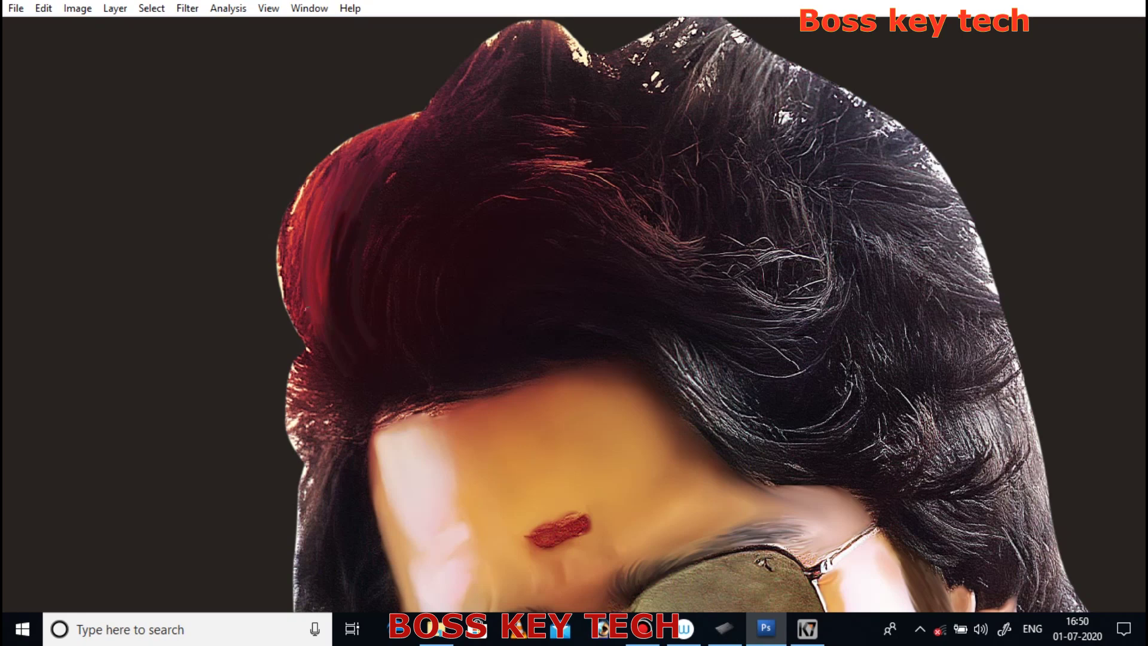
left_click_drag(301, 247, 338, 285)
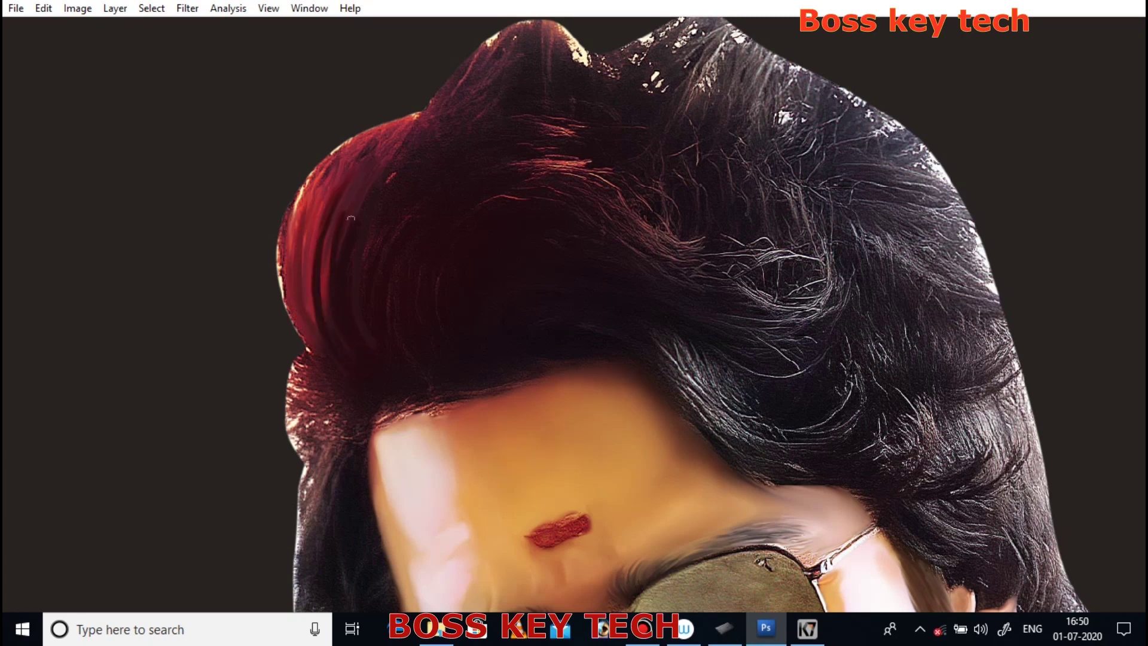
left_click_drag(308, 186, 332, 341)
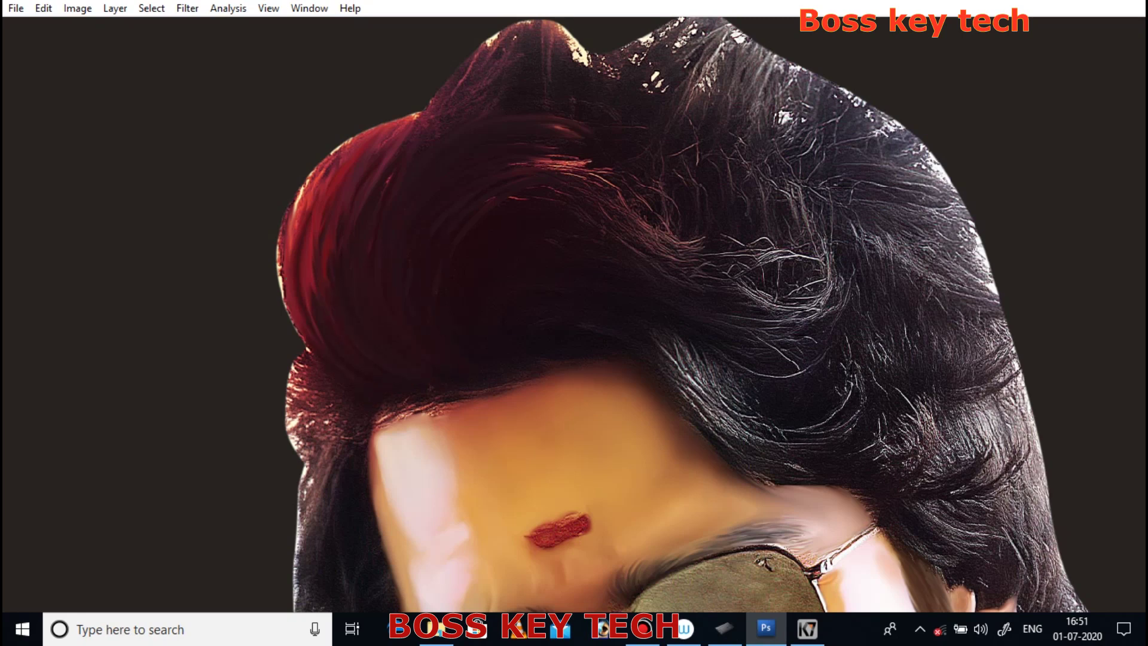
Step: Sweep lighter curved streaks across the red-tinted front hair tuft
scroll(370, 205, "down", 3)
scroll(430, 192, "up", 3)
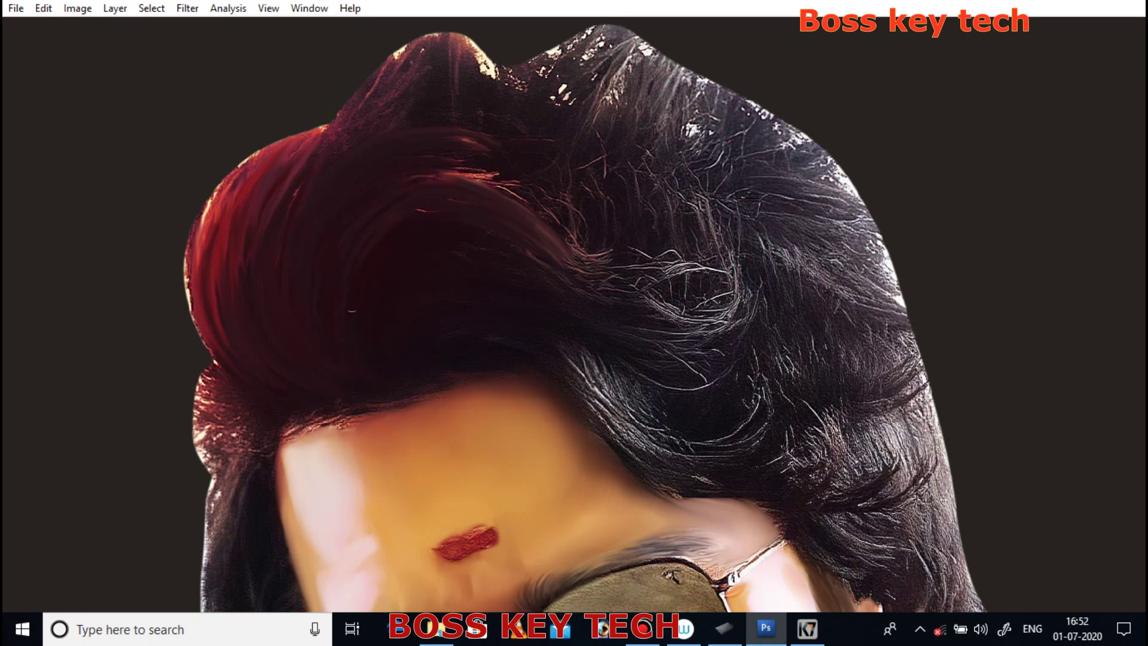
left_click_drag(472, 177, 335, 290)
left_click_drag(358, 221, 457, 170)
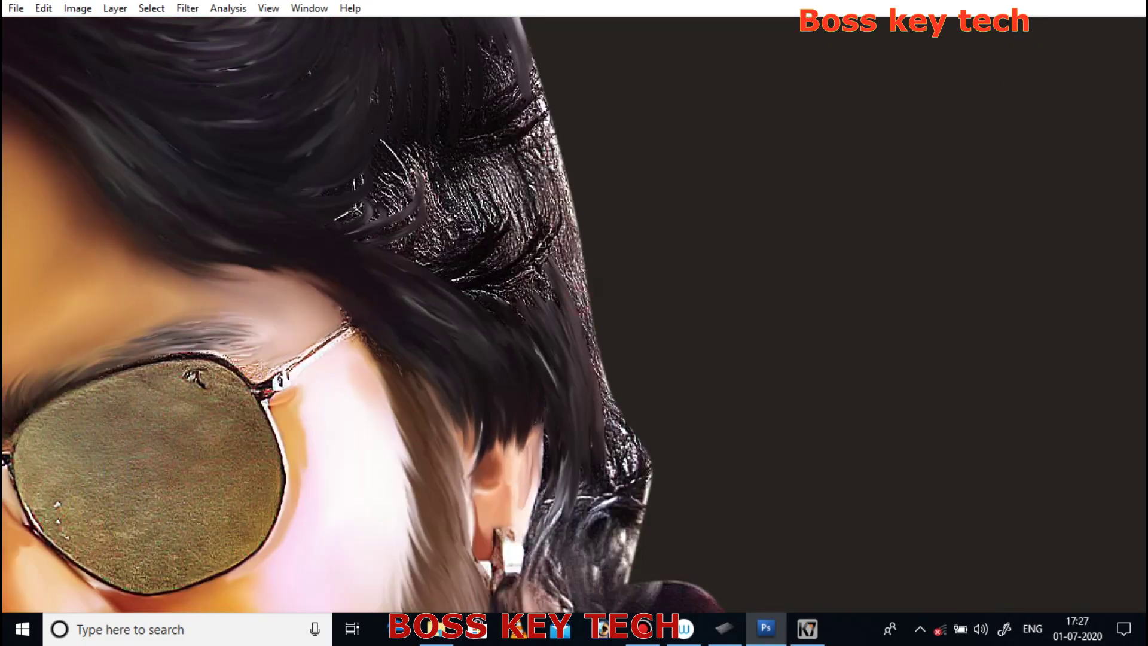
Step: Smudge the side hair's edge strands out into the background and down near the ear
left_click_drag(583, 299, 553, 150)
left_click_drag(538, 78, 576, 199)
left_click_drag(536, 430, 553, 532)
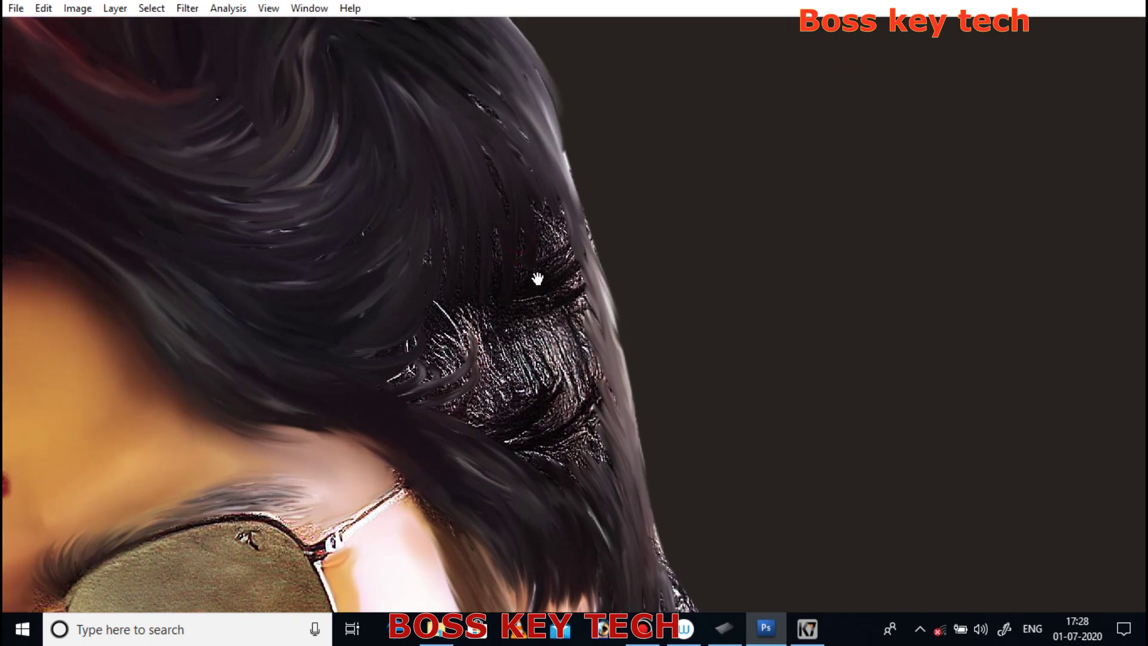
Step: Blend the glossy hair patch above the ear into smooth dark strands
mouse_move(589, 487)
left_mouse_down()
mouse_move(526, 371)
mouse_move(538, 334)
left_mouse_up()
left_click_drag(608, 430, 556, 310)
mouse_move(568, 478)
left_mouse_down()
mouse_move(490, 400)
mouse_move(484, 352)
left_mouse_up()
left_click_drag(555, 418, 472, 305)
mouse_move(580, 388)
left_mouse_down()
mouse_move(514, 293)
mouse_move(526, 269)
left_mouse_up()
left_click_drag(508, 364, 460, 275)
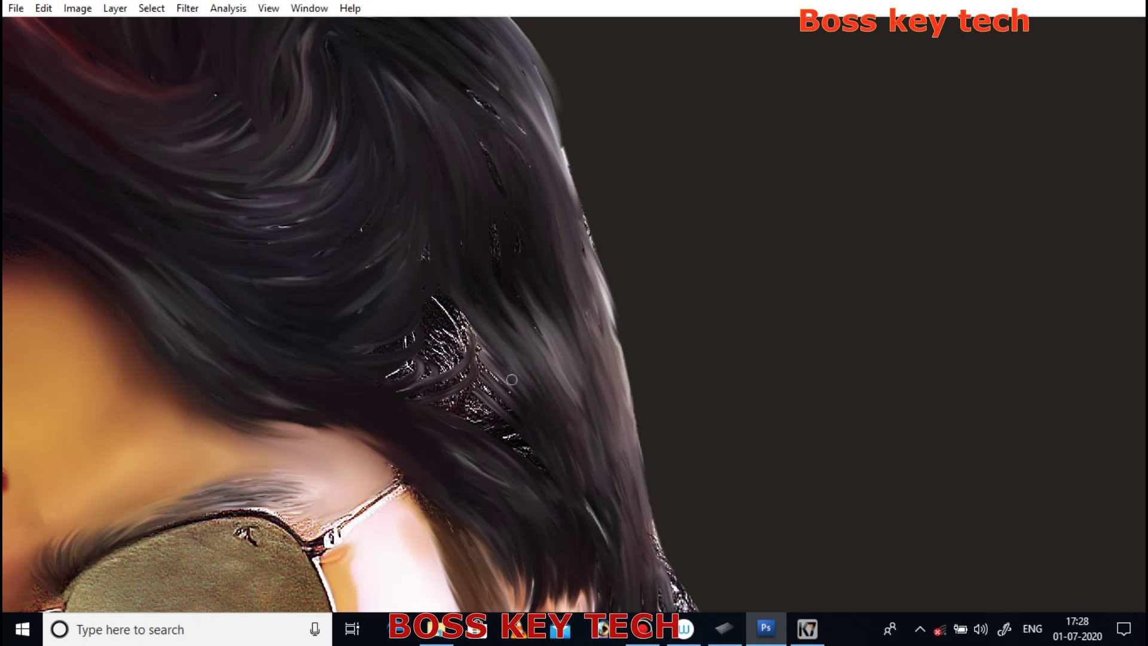
left_click_drag(511, 379, 419, 287)
left_click_drag(497, 418, 388, 352)
left_click_drag(538, 460, 406, 377)
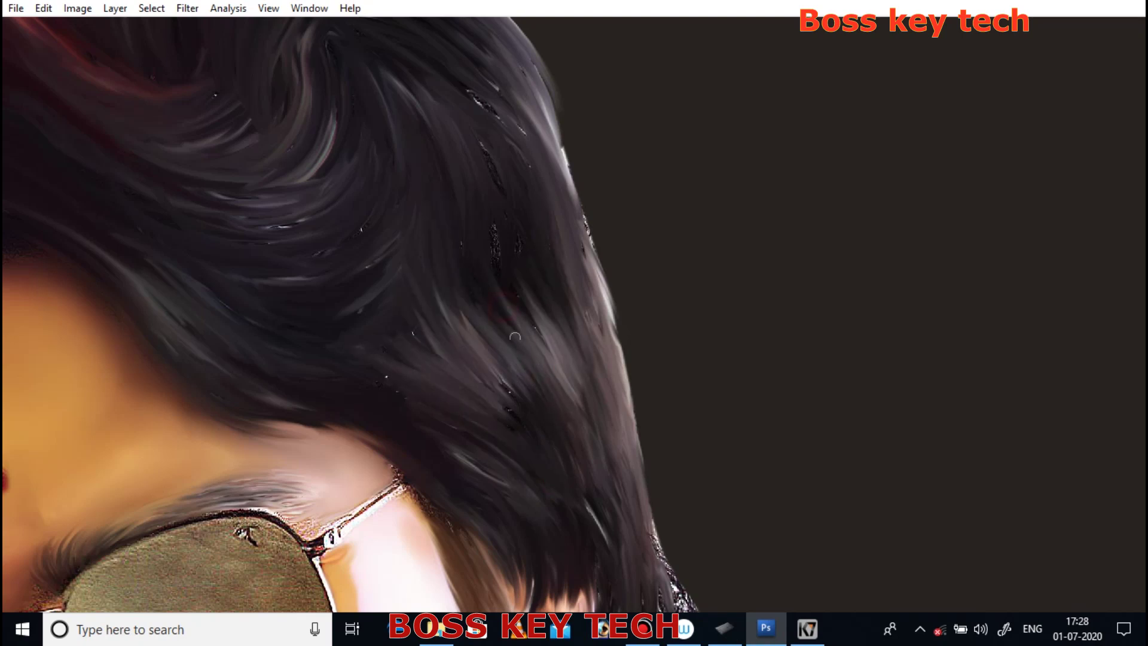
left_click_drag(550, 356, 523, 269)
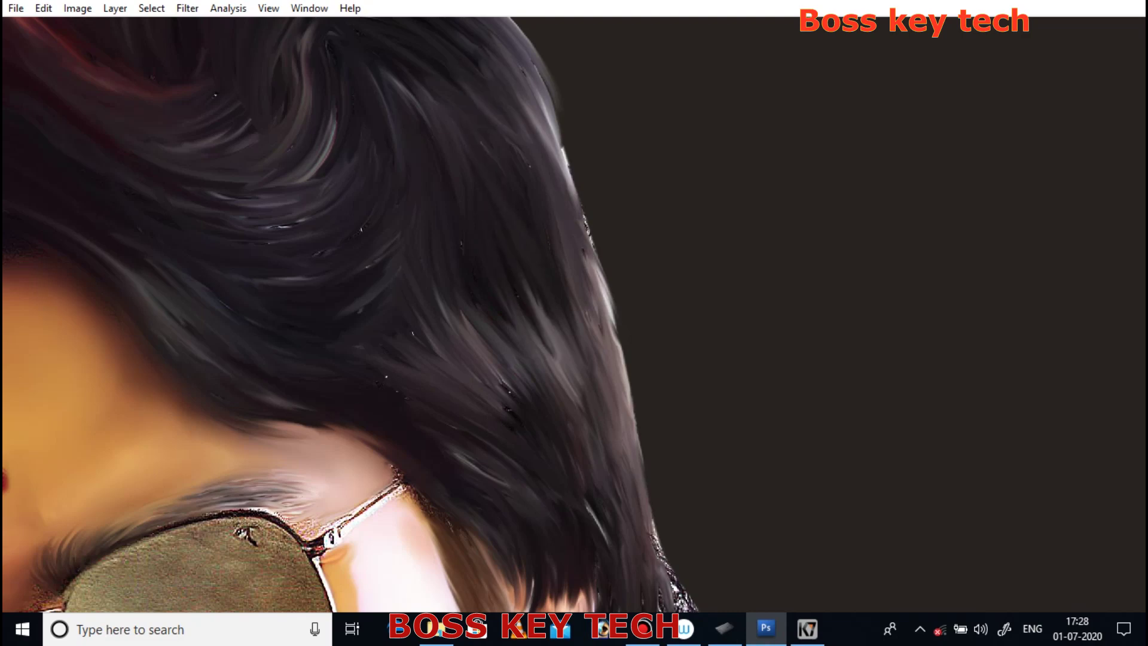
left_click_drag(457, 522, 412, 355)
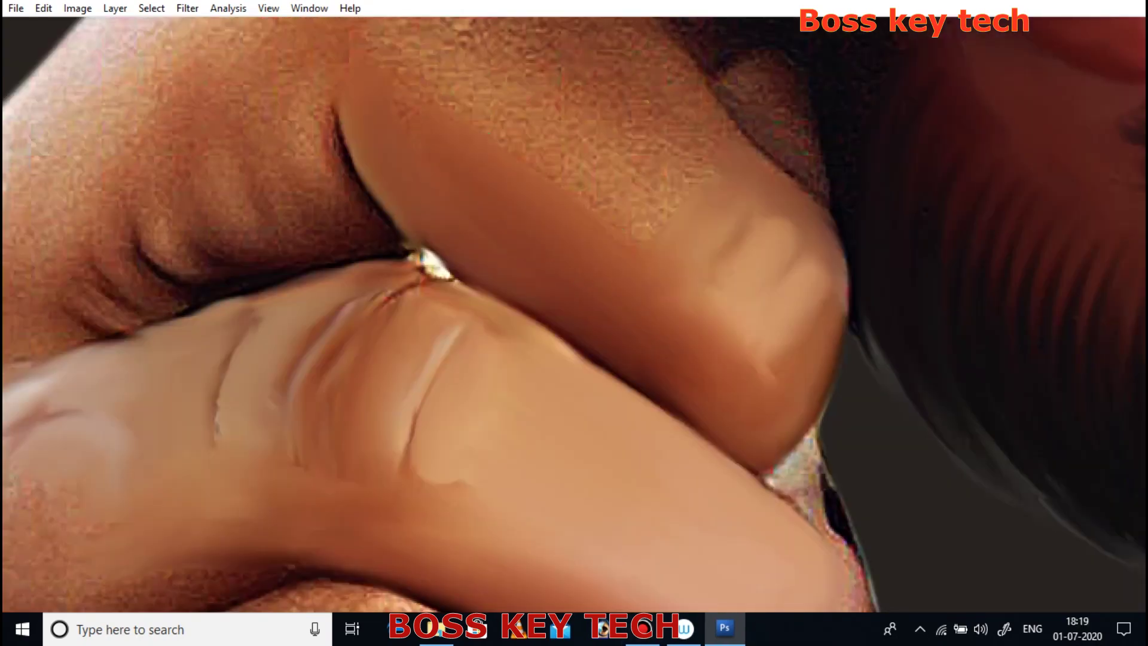
Step: Smooth the grainy skin on the upper thumb and along its edge
scroll(460, 158, "up", 2)
mouse_move(653, 256)
left_mouse_down()
mouse_move(614, 255)
mouse_move(456, 128)
mouse_move(568, 190)
mouse_move(687, 209)
left_mouse_up()
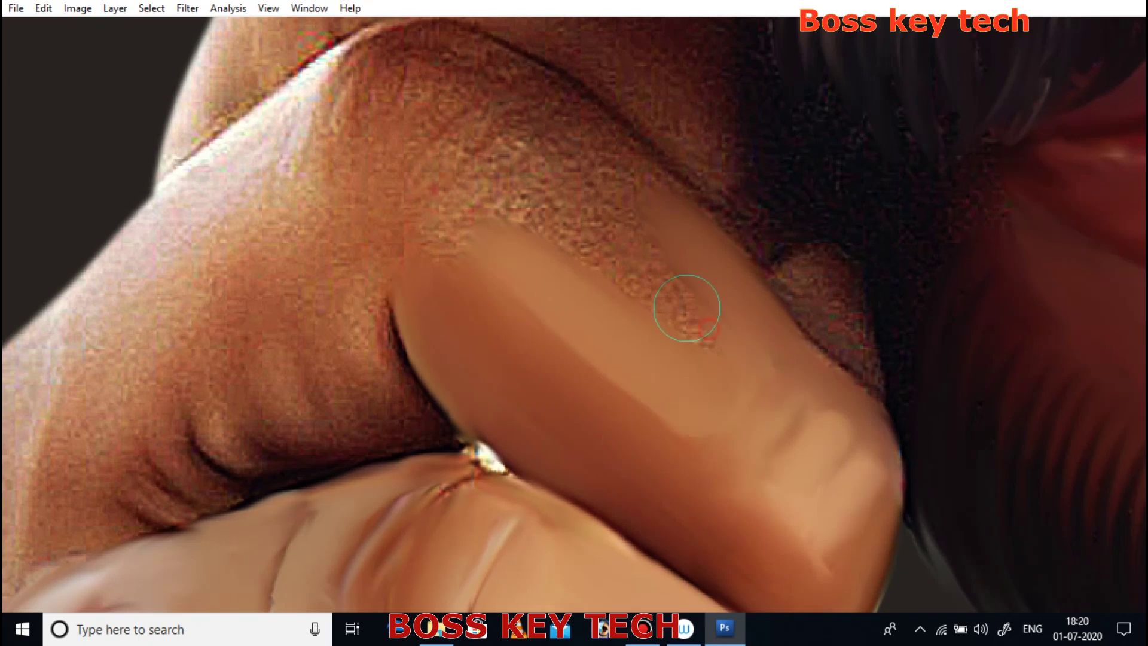
mouse_move(687, 303)
left_mouse_down()
mouse_move(636, 230)
mouse_move(595, 243)
mouse_move(472, 191)
mouse_move(508, 150)
mouse_move(508, 198)
mouse_move(585, 167)
left_mouse_up()
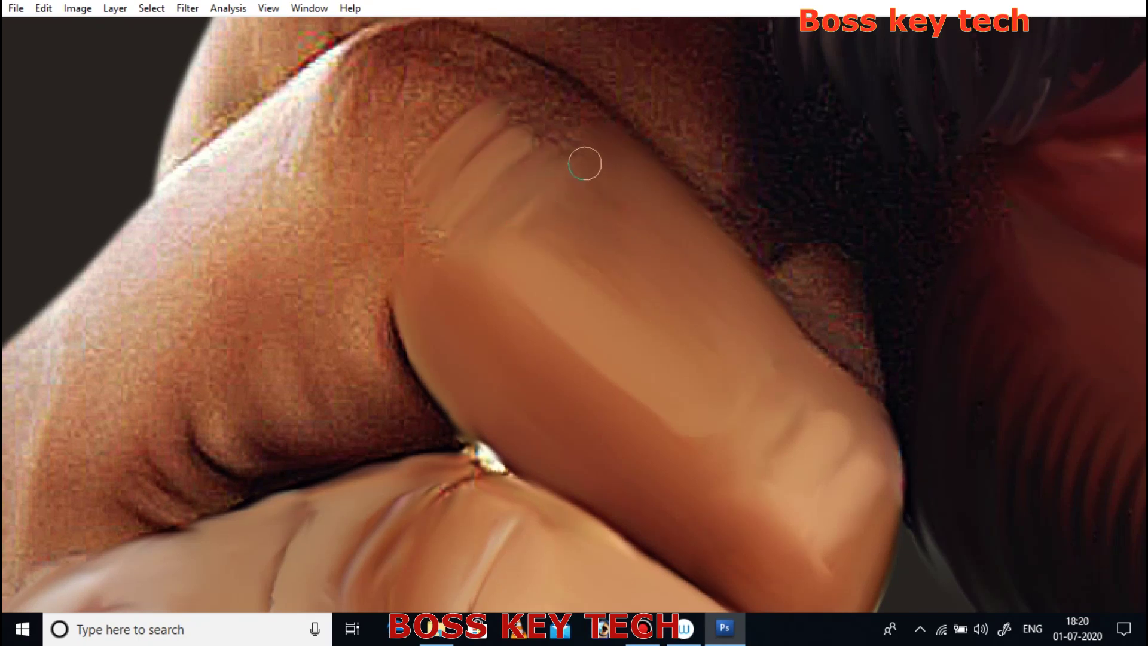
mouse_move(522, 100)
left_mouse_down()
mouse_move(350, 120)
mouse_move(408, 130)
left_mouse_up()
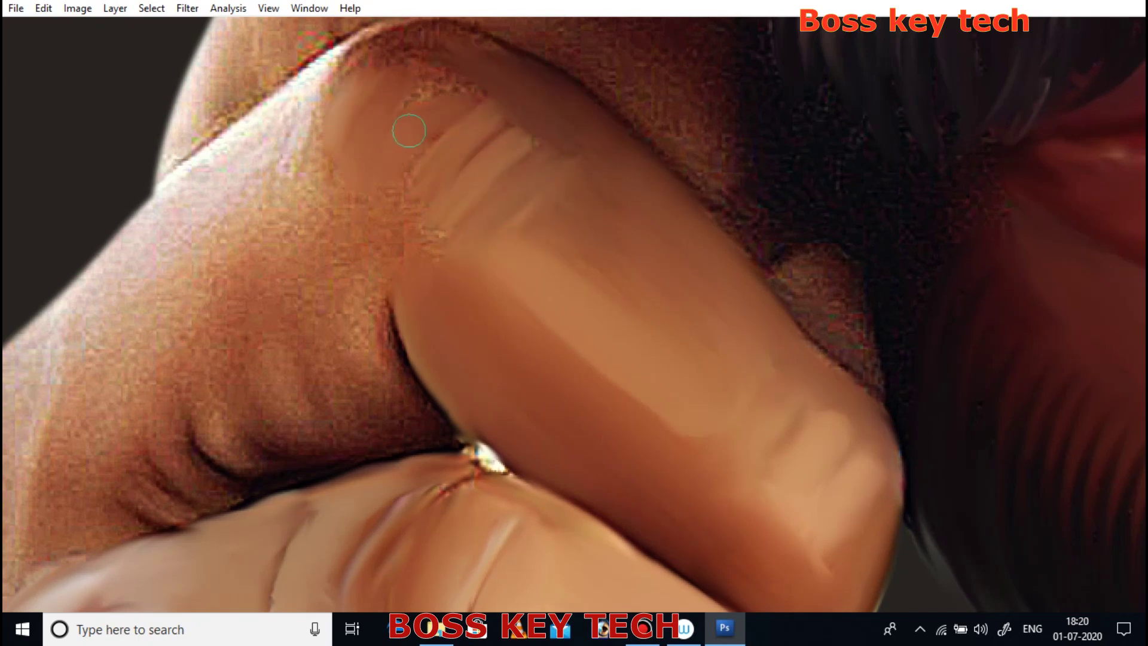
scroll(436, 80, "up", 2)
mouse_move(303, 223)
left_mouse_down()
mouse_move(322, 148)
mouse_move(166, 259)
mouse_move(223, 254)
mouse_move(297, 197)
mouse_move(257, 239)
mouse_move(350, 293)
left_mouse_up()
scroll(538, 188, "down", 2)
scroll(478, 351, "left", 2)
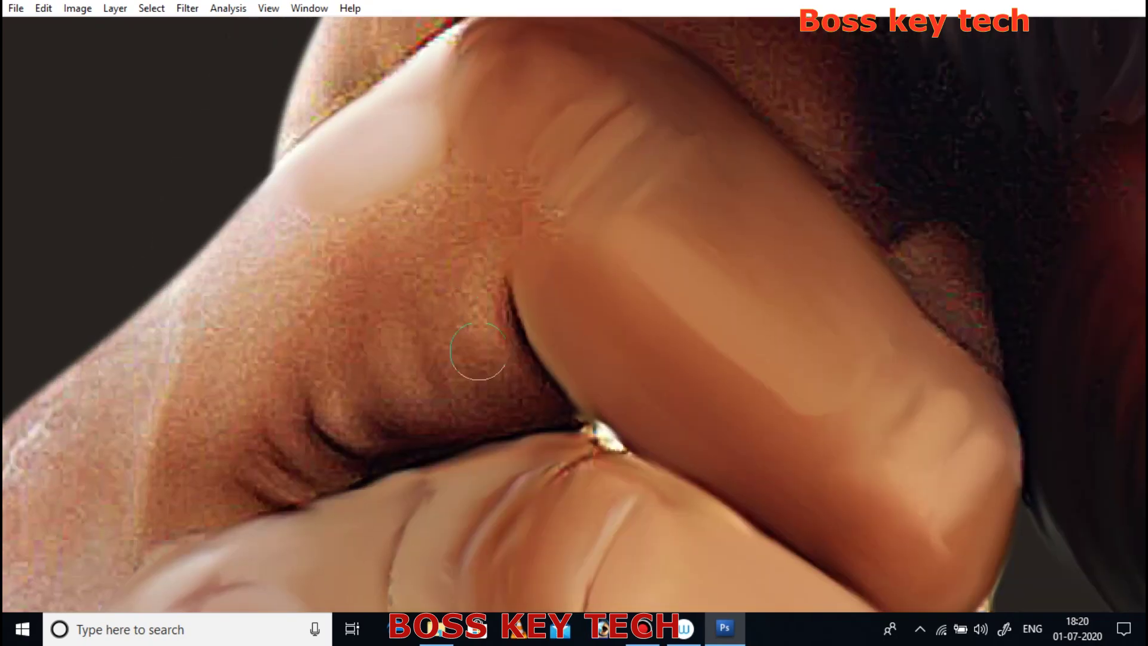
Step: Flatten the skin texture across the back of the hand and its lower-left area
left_click_drag(491, 360, 474, 312)
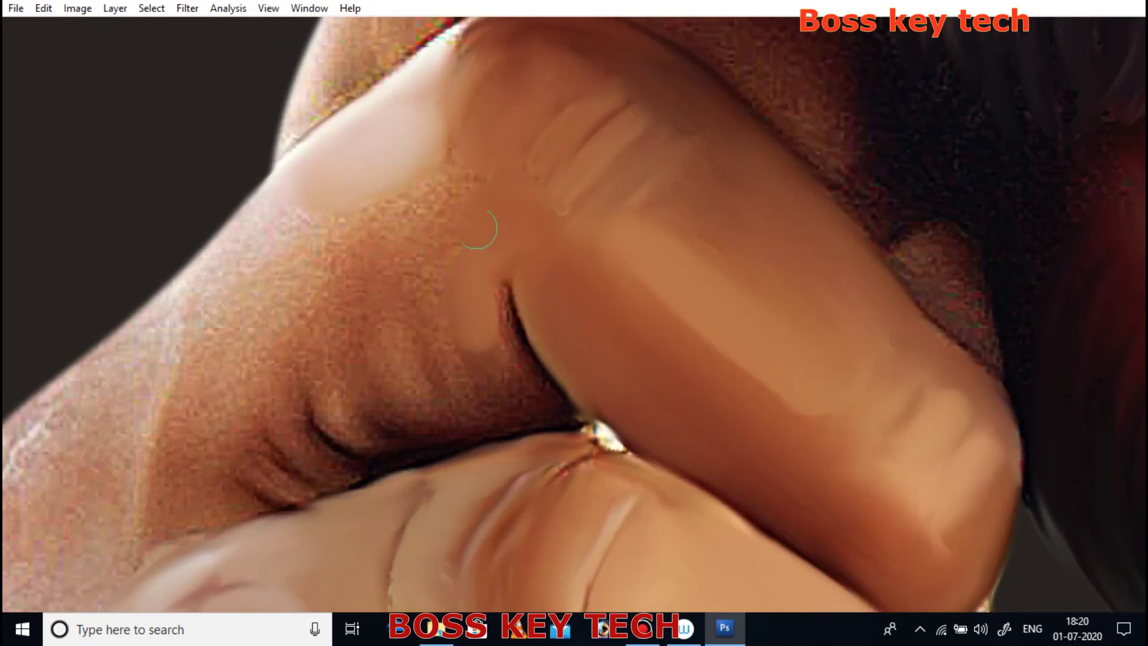
left_click_drag(397, 225, 453, 204)
left_click_drag(396, 328, 410, 302)
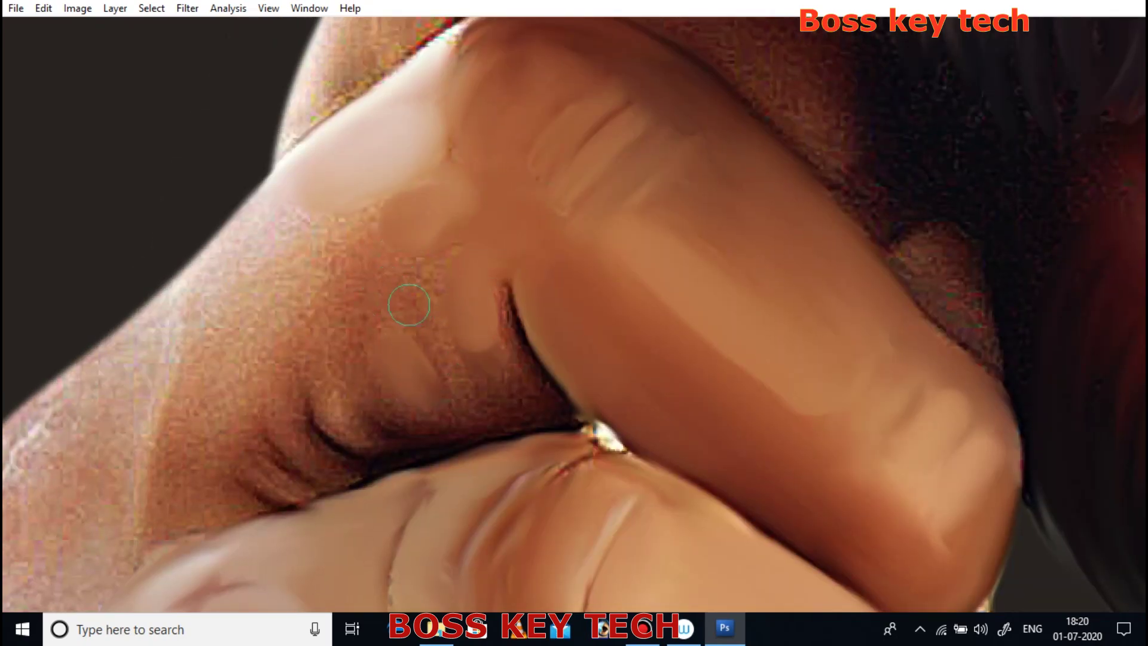
left_click_drag(249, 233, 311, 251)
left_click_drag(263, 287, 203, 419)
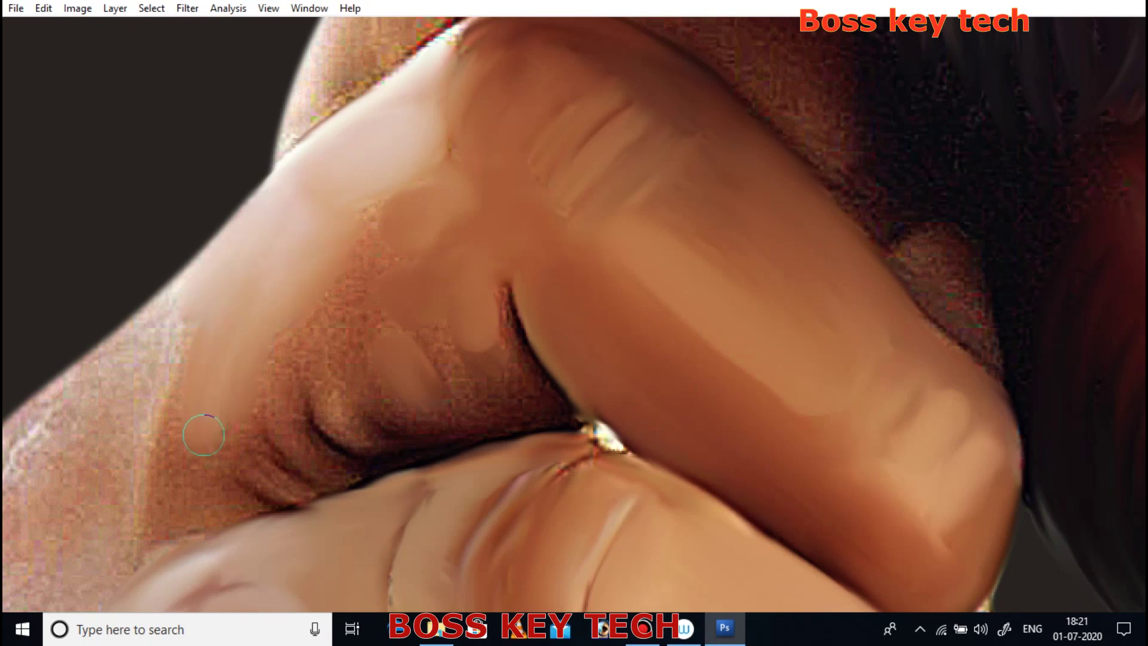
mouse_move(275, 419)
left_mouse_down()
mouse_move(370, 397)
mouse_move(482, 403)
mouse_move(508, 316)
mouse_move(451, 403)
mouse_move(366, 325)
mouse_move(344, 279)
left_mouse_up()
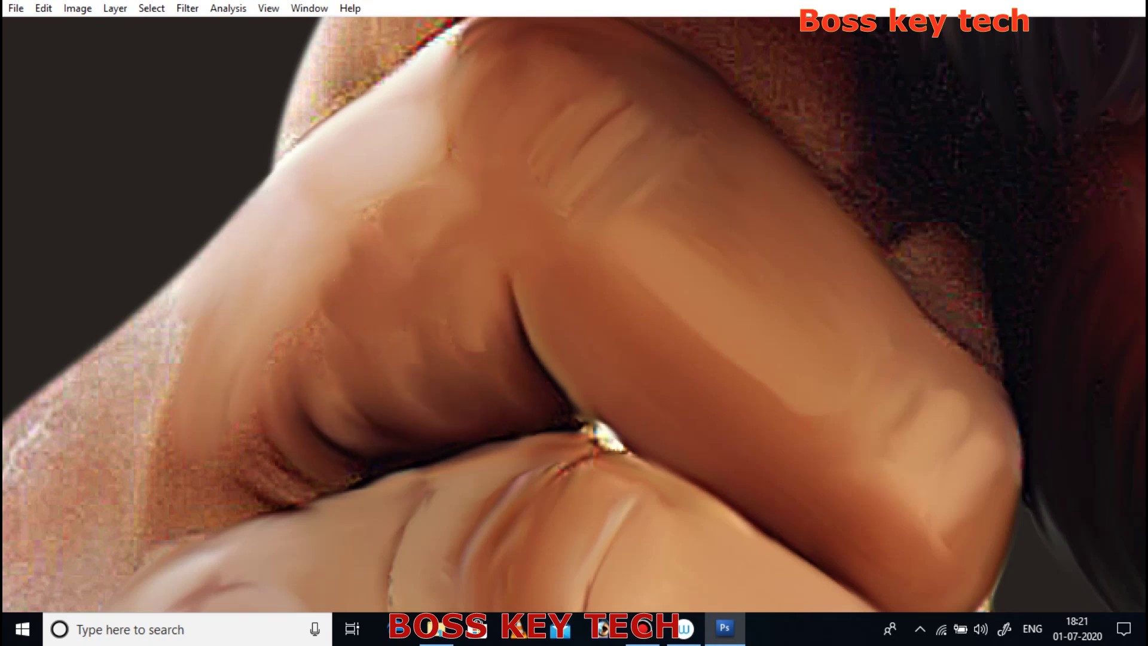
Step: Smooth the grainy skin on the knuckle of the clenched fist
left_click_drag(282, 414, 367, 386)
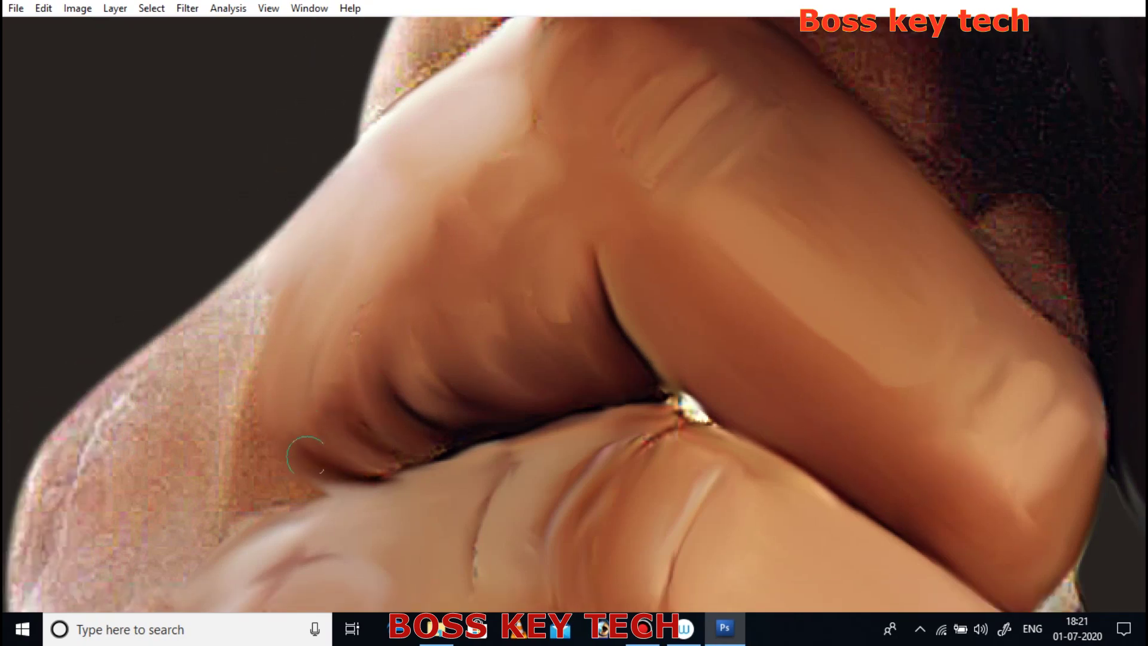
mouse_move(155, 458)
left_mouse_down()
mouse_move(238, 333)
mouse_move(357, 282)
left_mouse_up()
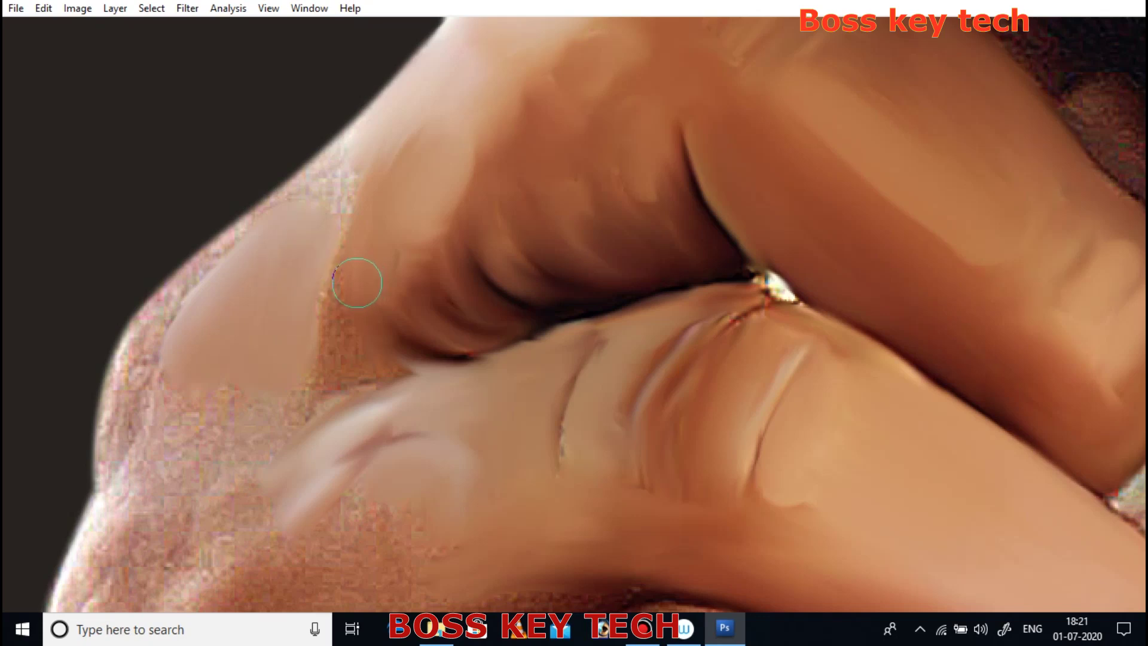
scroll(343, 343, "down", 6)
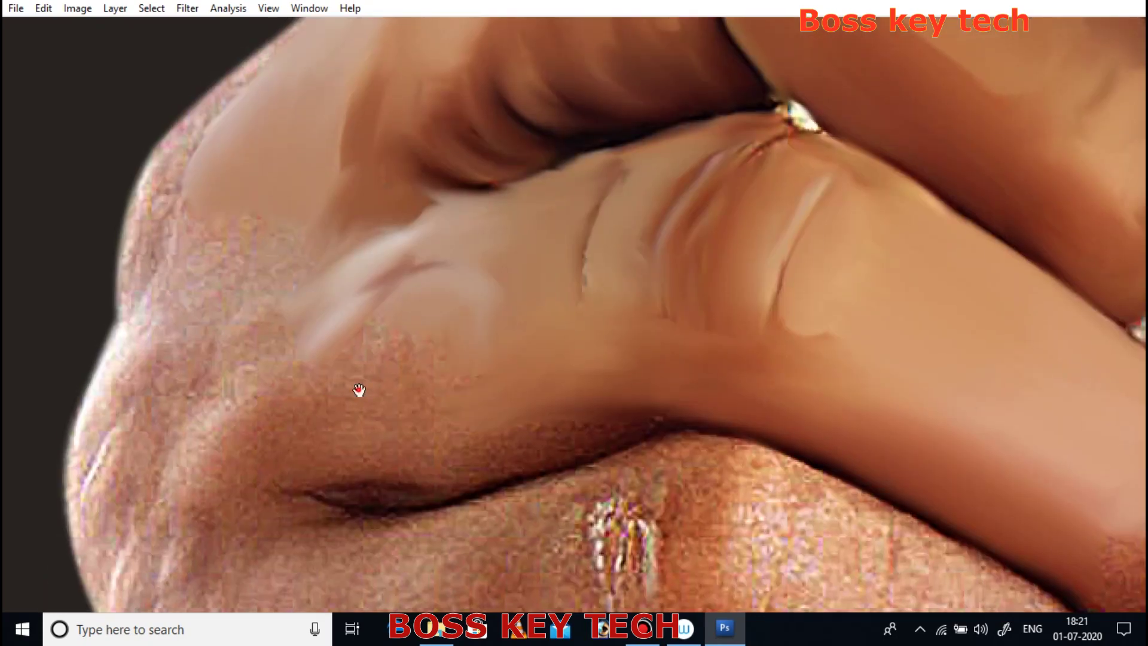
mouse_move(390, 343)
left_mouse_down()
mouse_move(538, 397)
mouse_move(403, 403)
mouse_move(296, 384)
mouse_move(192, 405)
mouse_move(159, 430)
mouse_move(277, 325)
mouse_move(217, 310)
mouse_move(243, 206)
mouse_move(256, 249)
mouse_move(170, 187)
mouse_move(107, 249)
left_mouse_up()
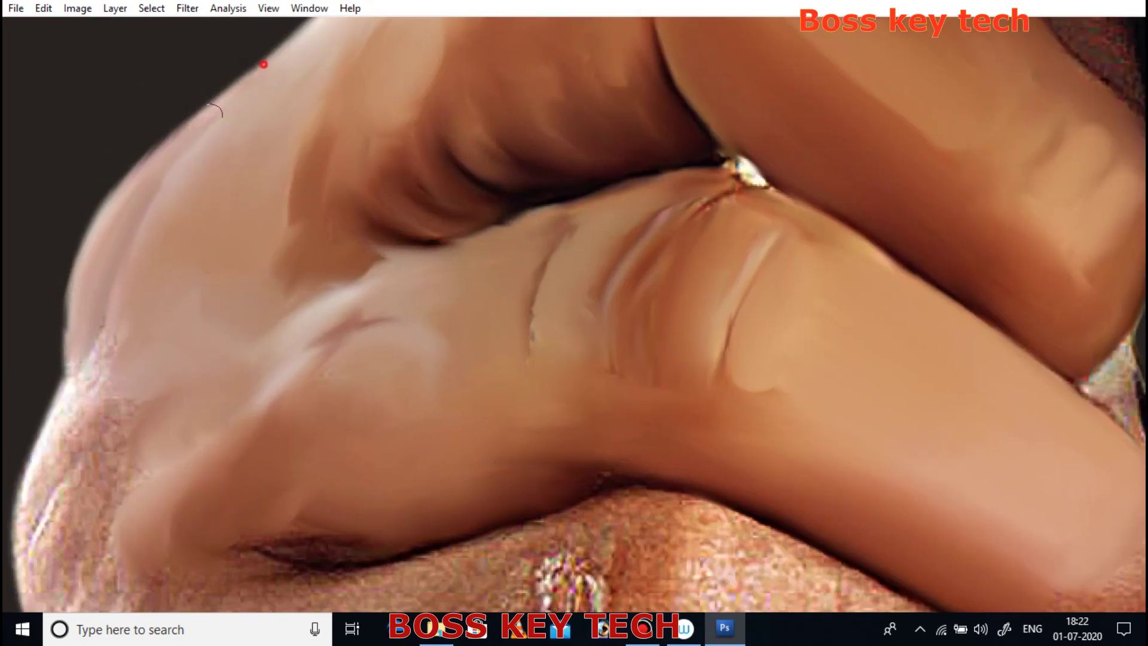
left_click_drag(145, 413, 244, 308)
Step: Smooth the skin band below the knuckle scar down toward the wrinkle
key("ctrl+minus")
scroll(569, 346, "up", 3)
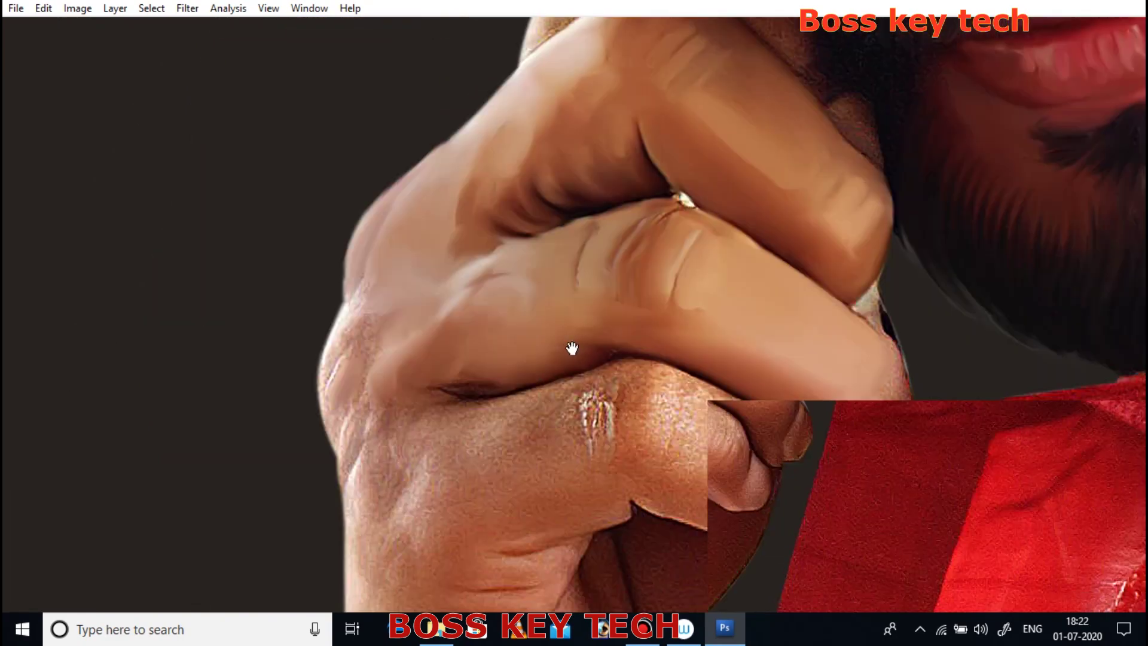
scroll(640, 416, "up", 2)
left_click(475, 353)
left_click_drag(257, 412, 285, 285)
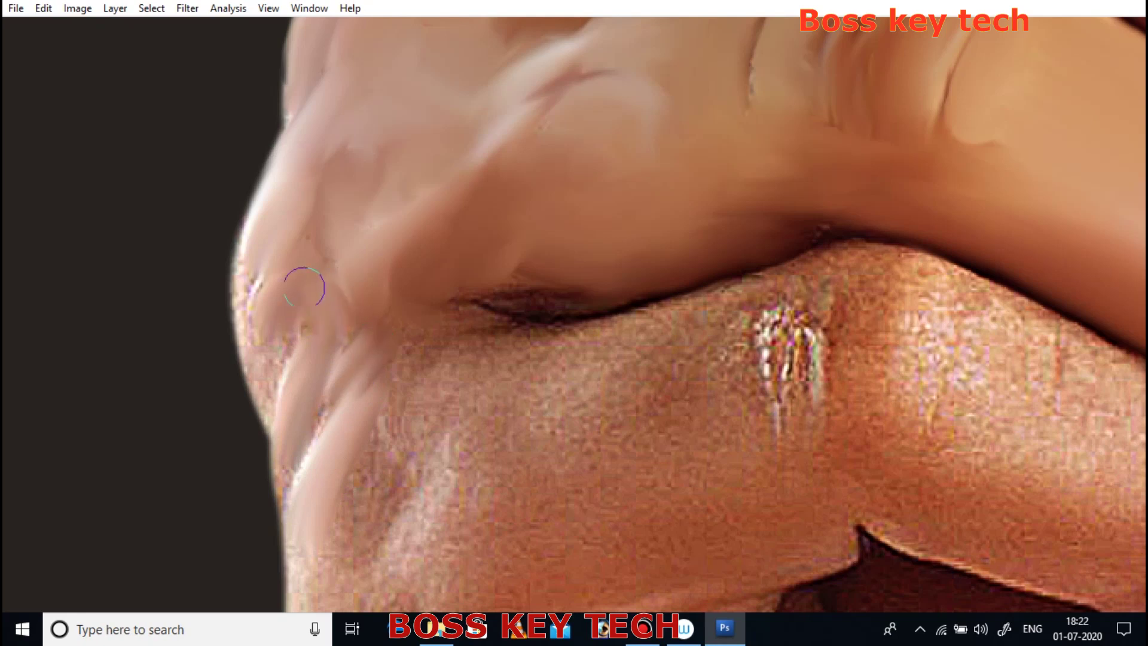
left_click_drag(689, 325, 534, 224)
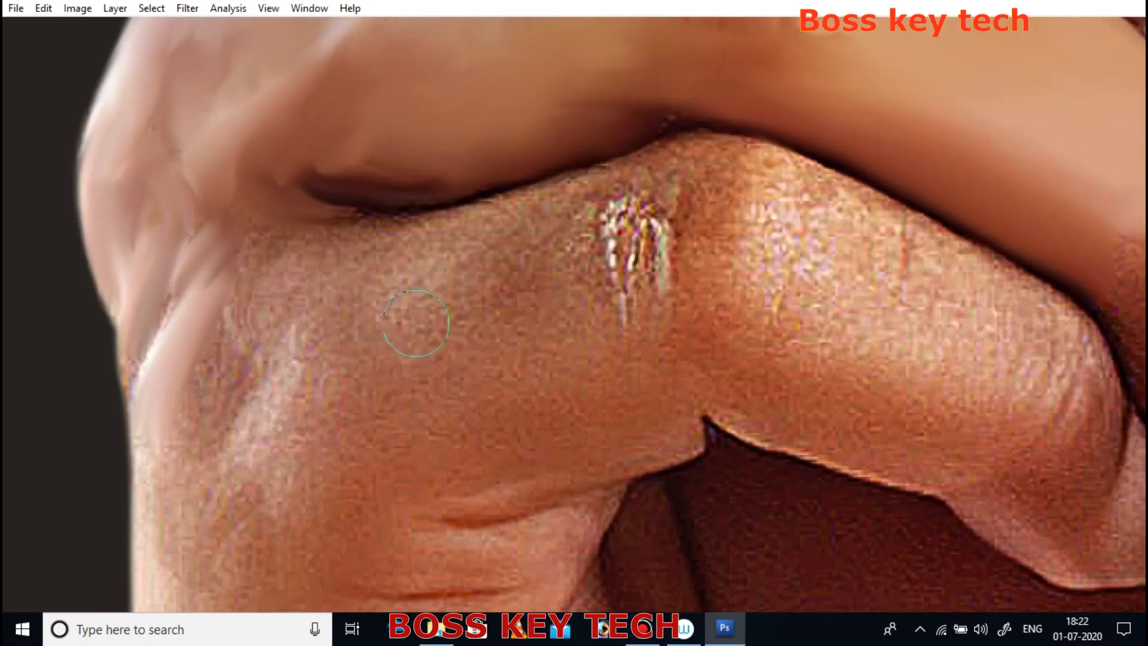
left_click_drag(427, 300, 475, 519)
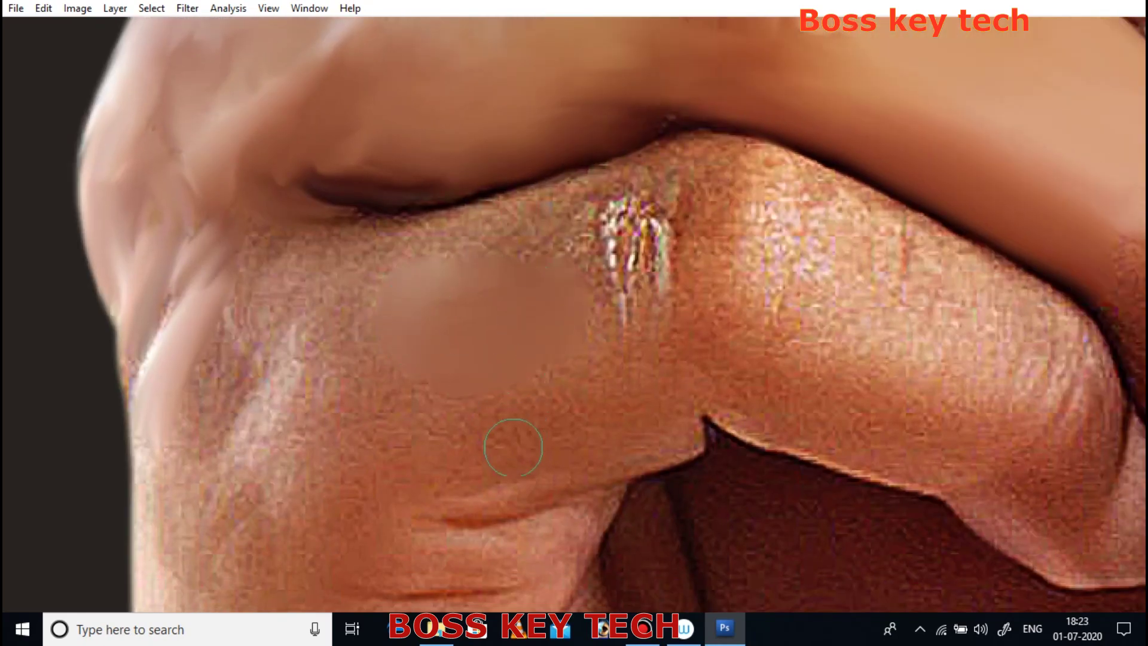
left_click_drag(559, 474, 455, 482)
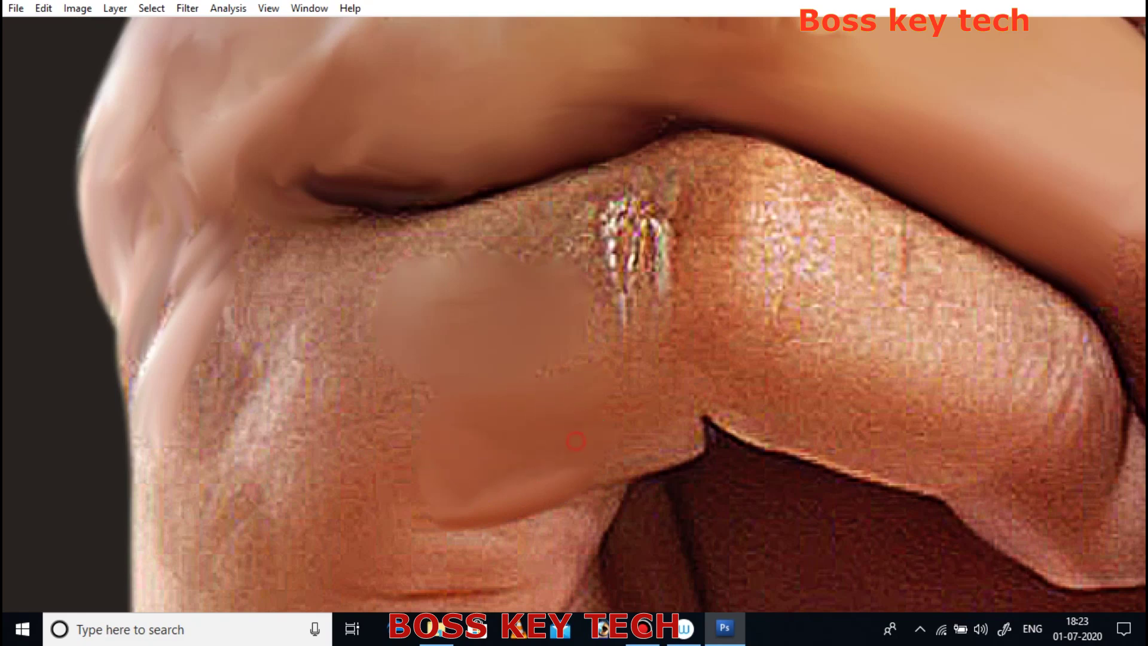
Step: Smooth the skin left of the scar and around the knuckle up to the scar
left_click_drag(282, 438, 152, 325)
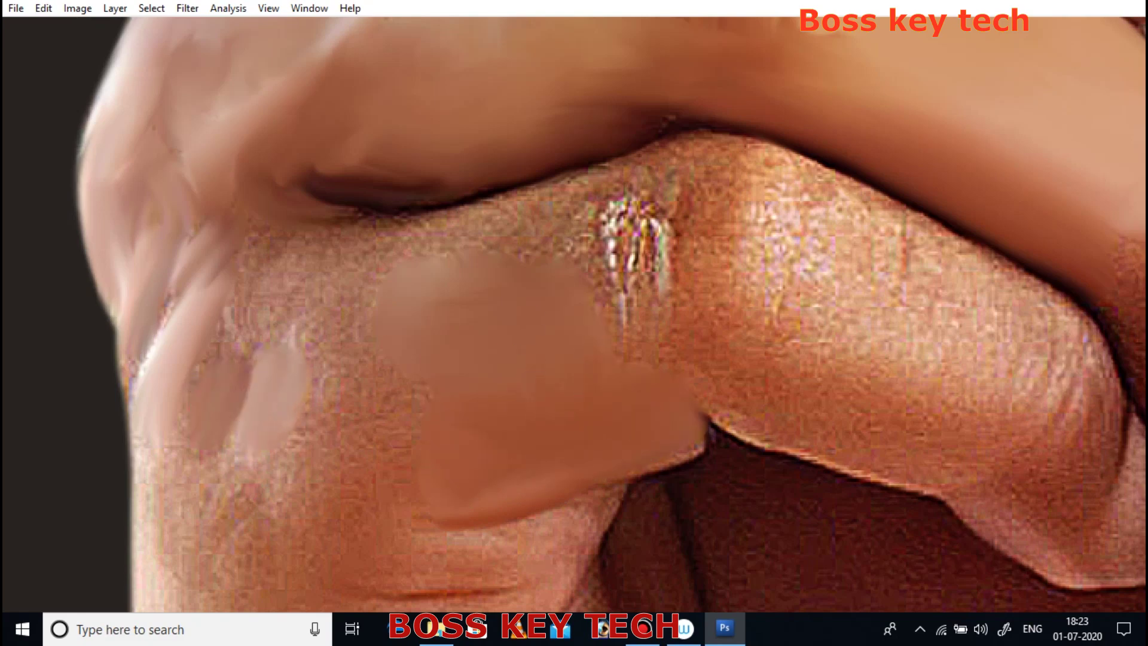
scroll(282, 261, "down", 3)
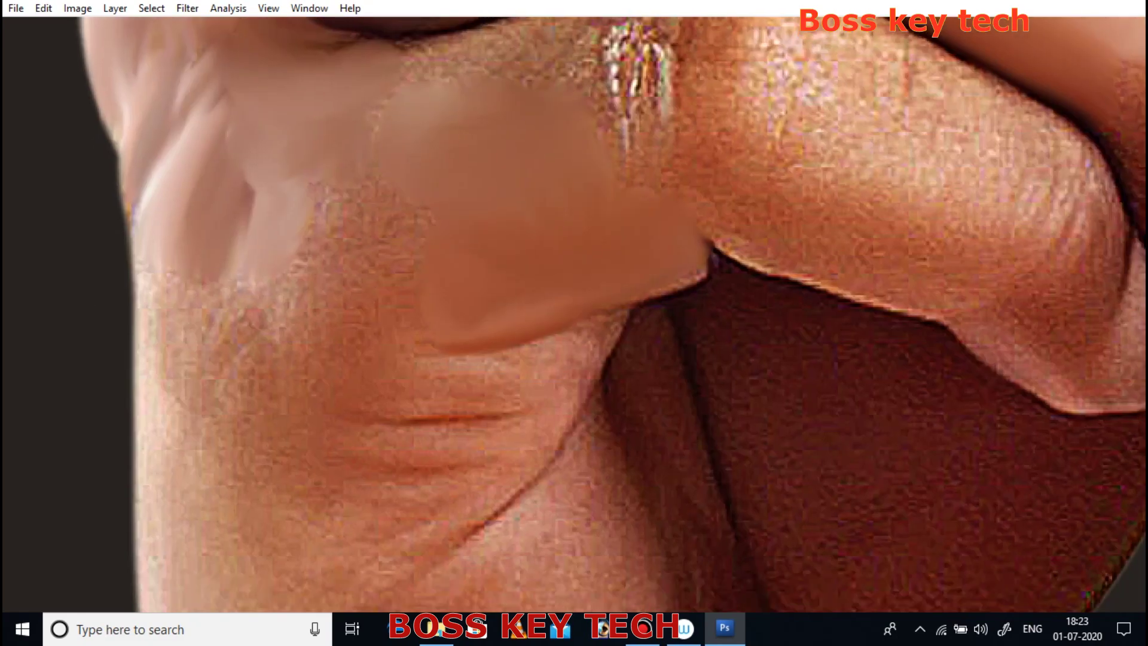
left_click_drag(299, 347, 296, 293)
left_click_drag(359, 239, 321, 270)
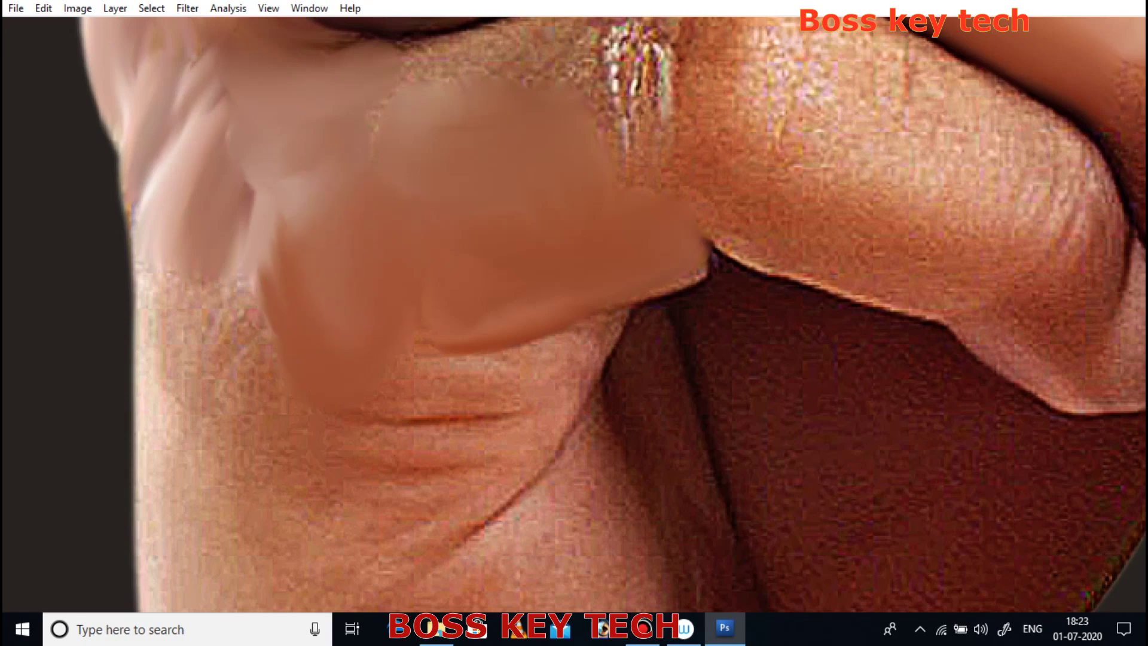
scroll(436, 267, "up", 3)
mouse_move(305, 229)
left_mouse_down()
mouse_move(448, 174)
mouse_move(482, 310)
left_mouse_up()
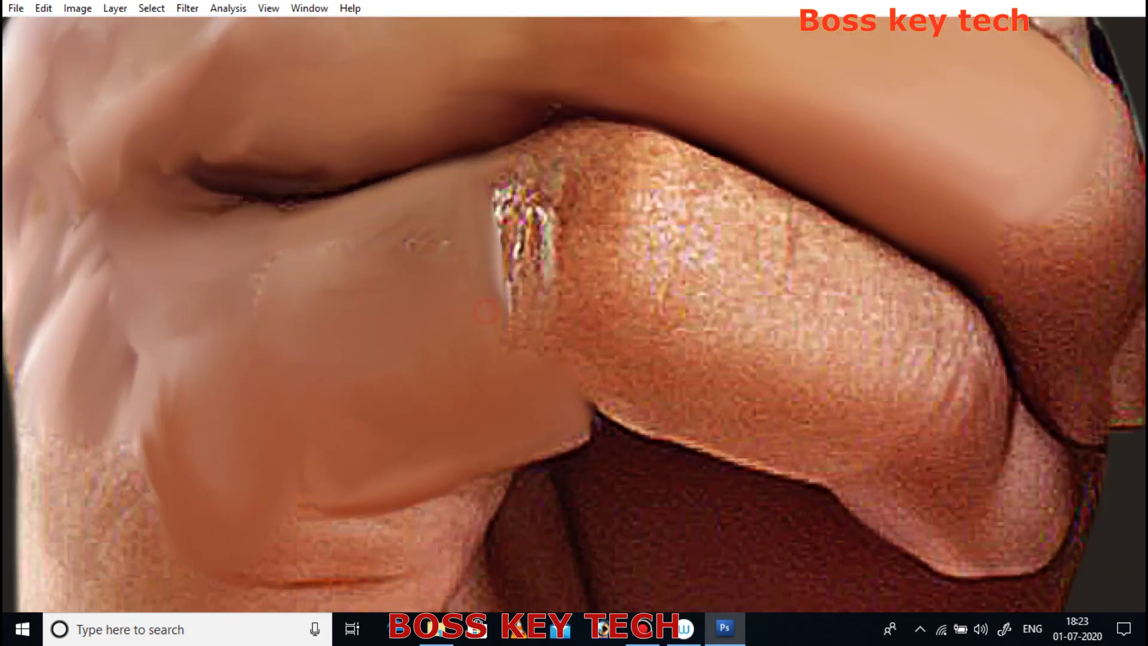
Step: Smooth the textured skin below and along the lower knuckle
scroll(440, 161, "down", 3)
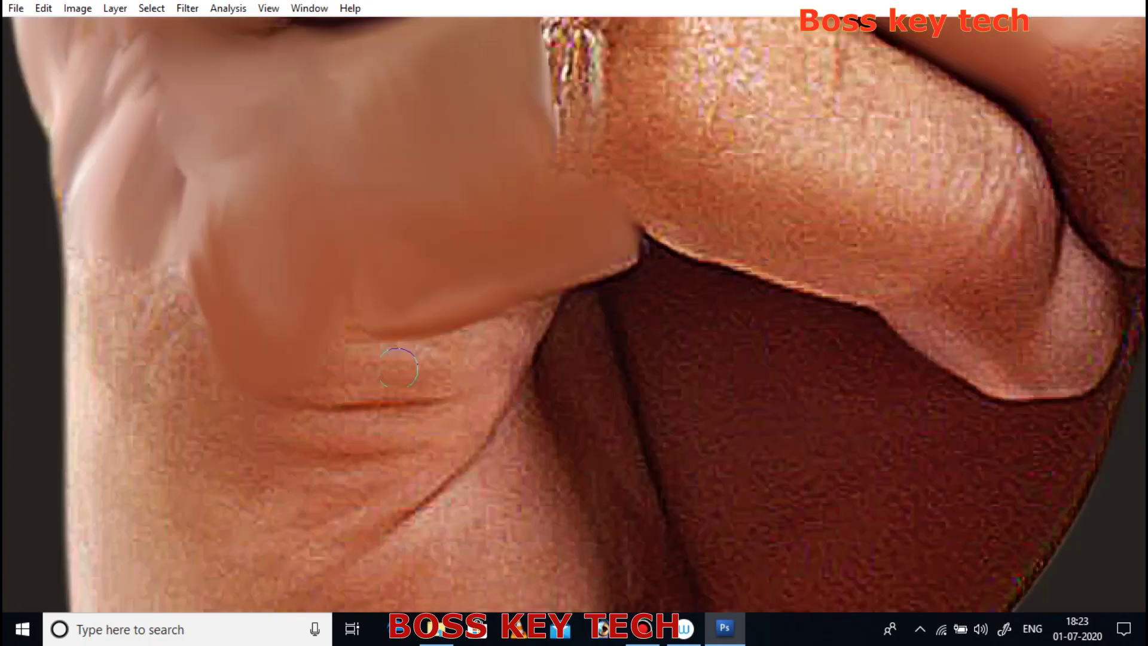
left_click_drag(393, 344, 532, 323)
left_click_drag(496, 383, 358, 322)
mouse_move(468, 391)
left_mouse_down()
mouse_move(351, 478)
mouse_move(251, 454)
mouse_move(269, 423)
mouse_move(155, 361)
left_mouse_up()
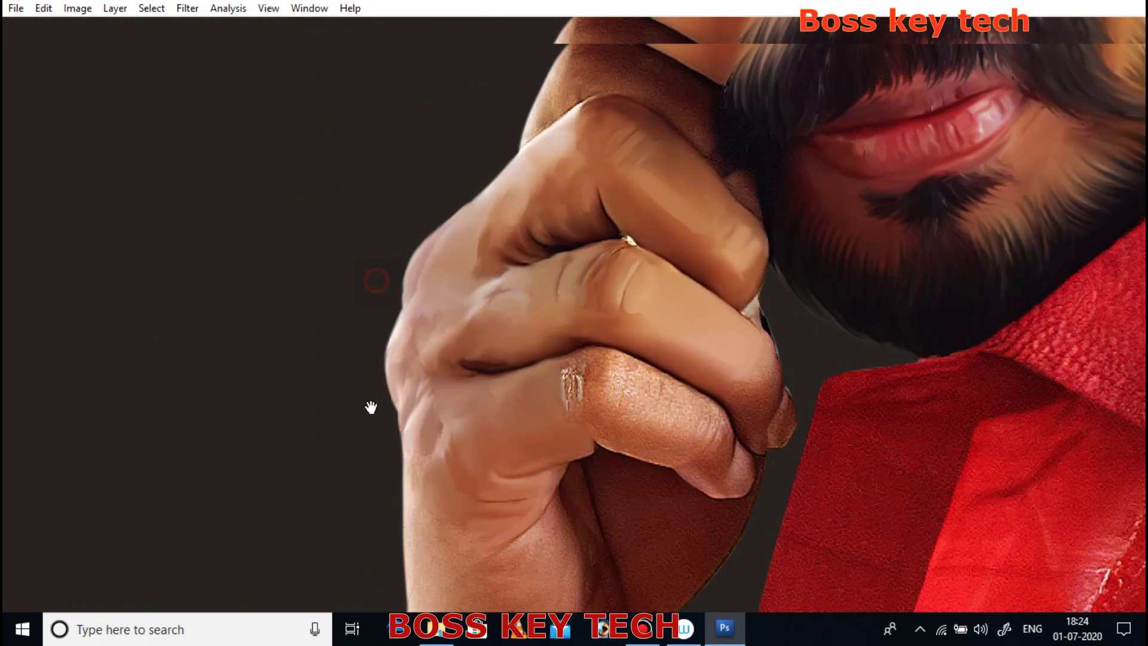
left_click_drag(372, 405, 615, 376)
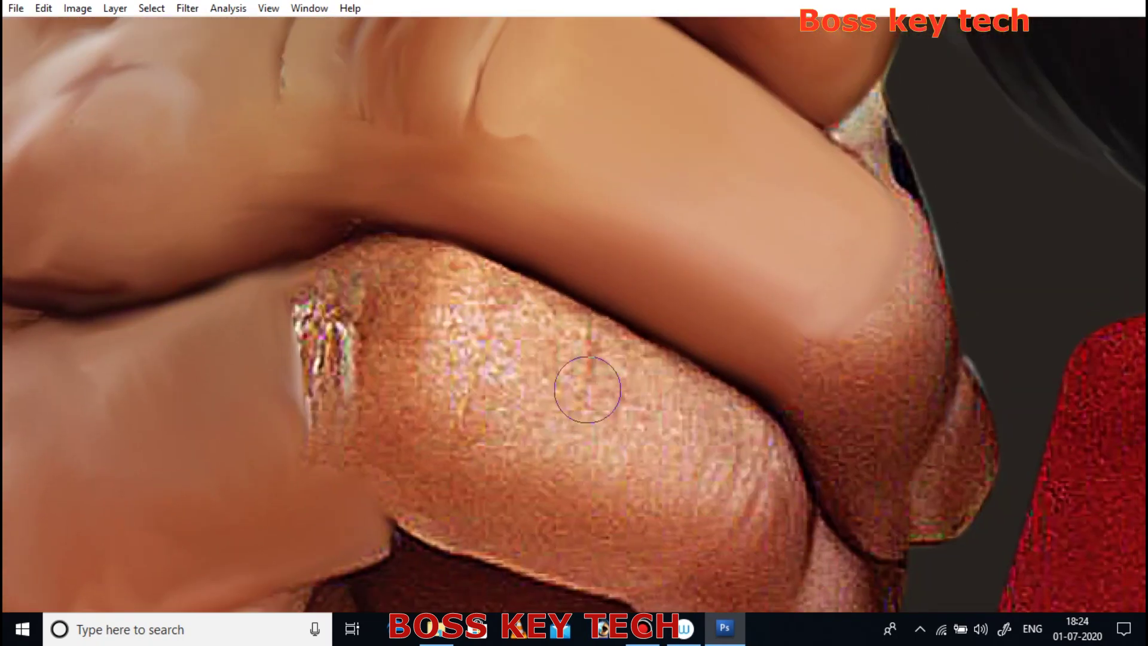
Step: Smooth the knuckle patches and the textured knuckle strip into skin tone
left_click_drag(456, 323, 445, 422)
left_click_drag(454, 269, 455, 365)
mouse_move(371, 334)
left_mouse_down()
mouse_move(383, 419)
mouse_move(404, 305)
left_mouse_up()
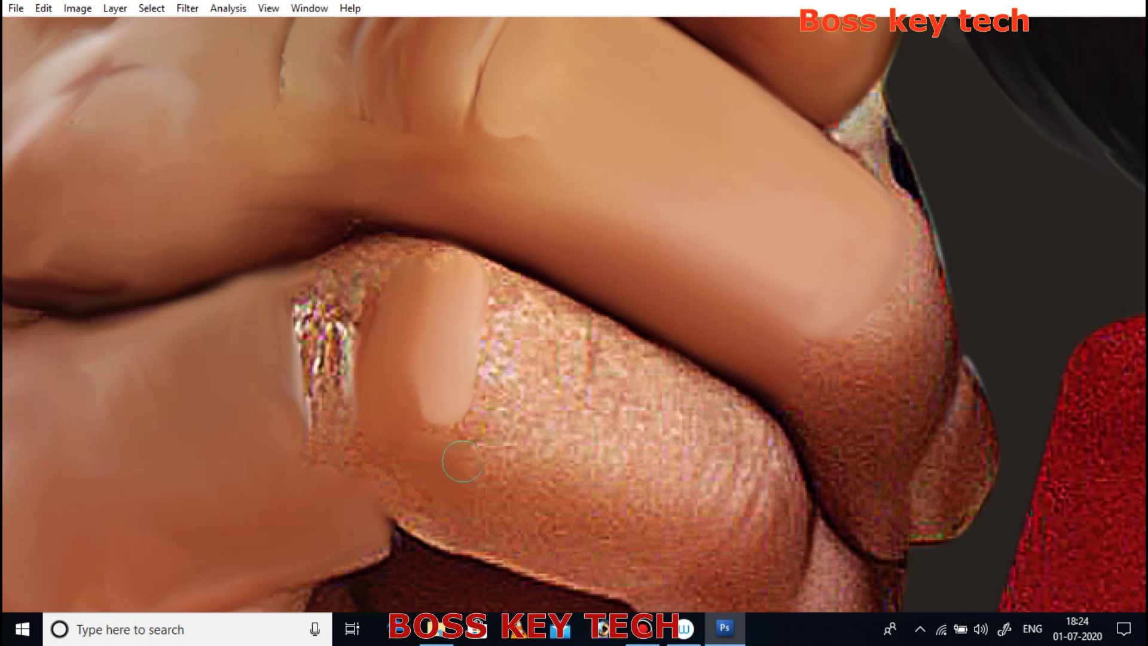
mouse_move(517, 347)
left_mouse_down()
mouse_move(497, 413)
mouse_move(514, 317)
left_mouse_up()
left_click_drag(330, 325, 327, 416)
left_click_drag(304, 287, 308, 446)
Step: Resize the smudge brush and smooth the lower knuckle, its tip and right edge
right_click(326, 426)
left_click(346, 293)
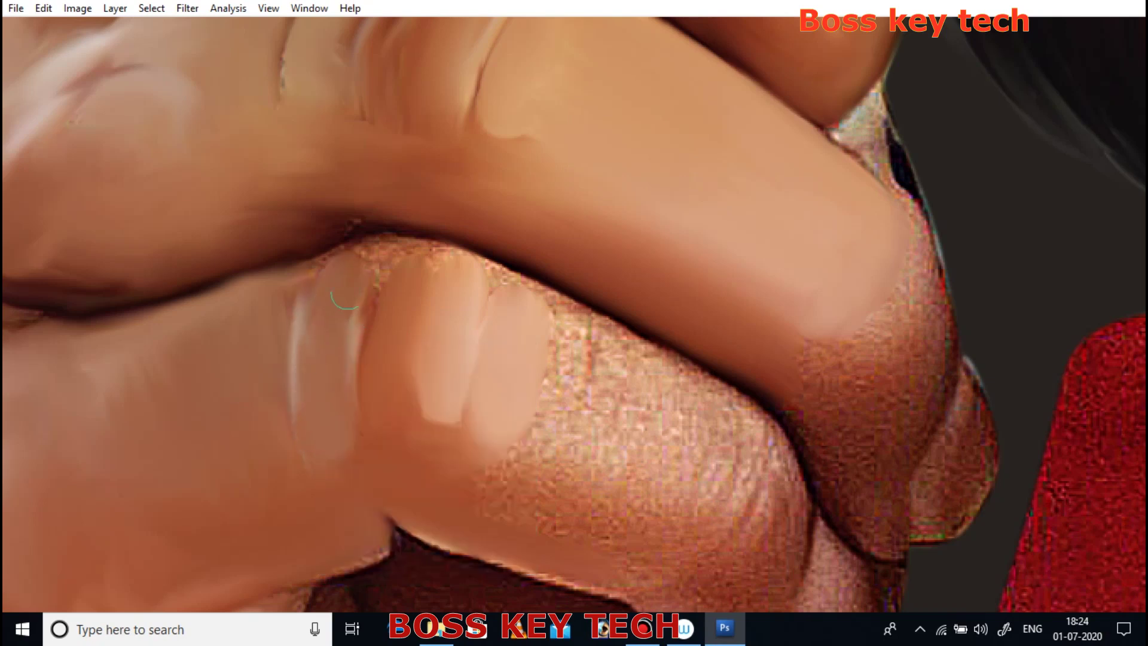
mouse_move(563, 464)
left_mouse_down()
mouse_move(554, 474)
mouse_move(594, 460)
mouse_move(639, 418)
mouse_move(691, 413)
mouse_move(633, 496)
left_mouse_up()
mouse_move(642, 555)
left_mouse_down()
mouse_move(535, 411)
mouse_move(341, 391)
left_mouse_up()
mouse_move(620, 318)
left_mouse_down()
mouse_move(620, 264)
mouse_move(664, 377)
mouse_move(679, 314)
left_mouse_up()
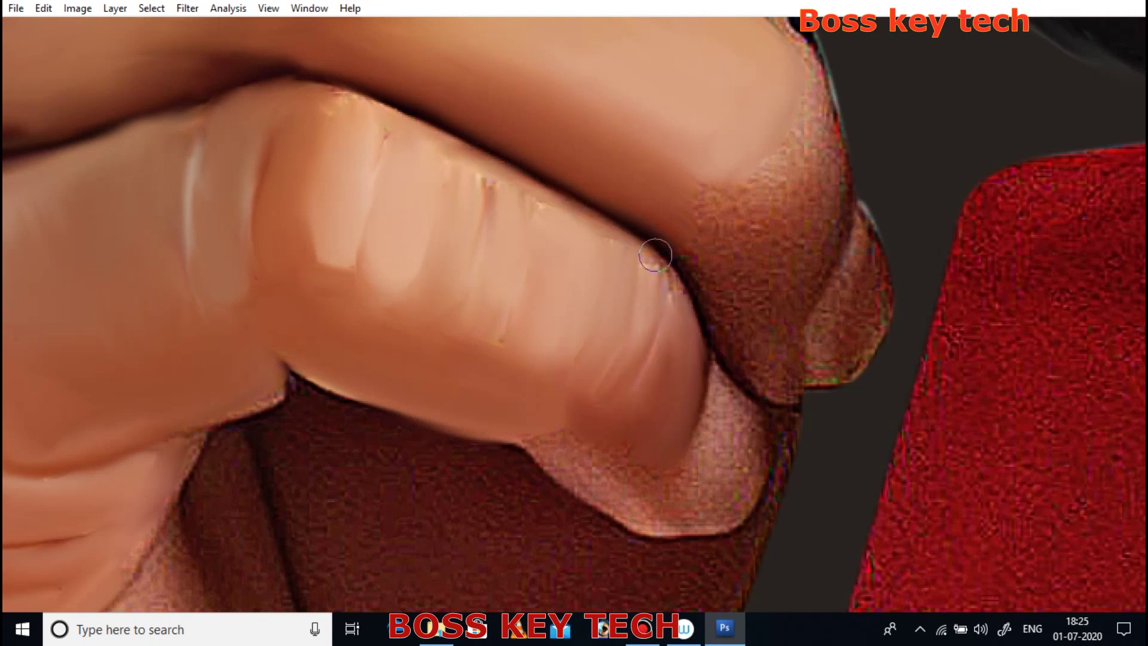
left_click_drag(729, 384, 579, 325)
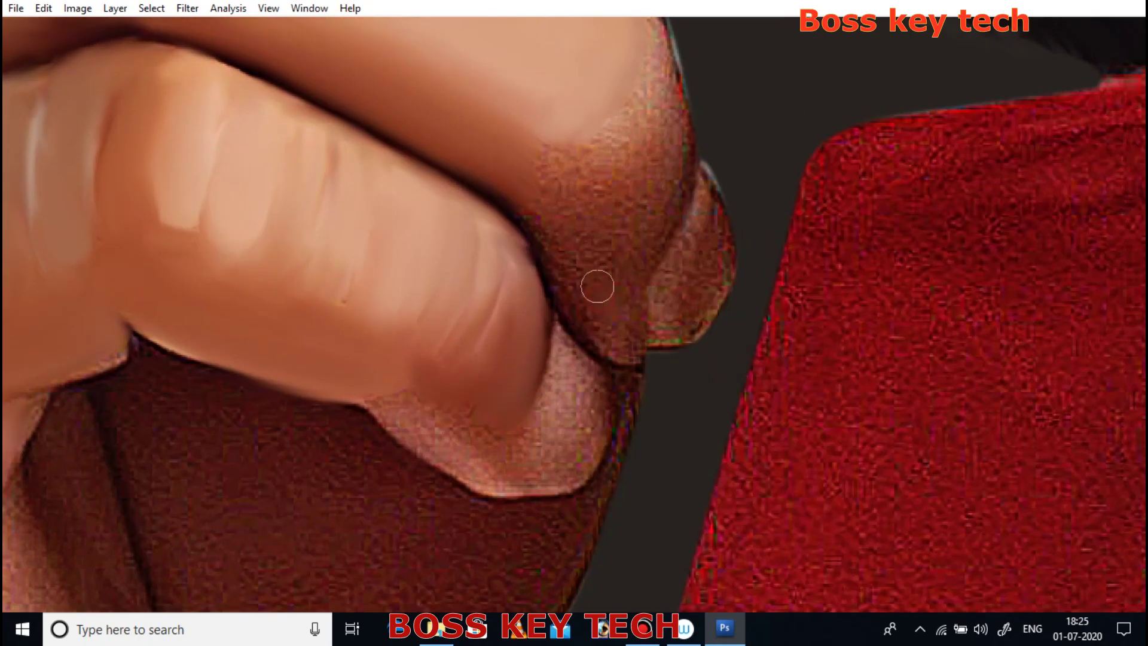
mouse_move(678, 165)
left_mouse_down()
mouse_move(607, 221)
mouse_move(620, 173)
mouse_move(550, 203)
mouse_move(640, 64)
left_mouse_up()
Step: Smooth the fingertip texture, then zoom out to check the whole hand
left_click_drag(433, 418, 499, 400)
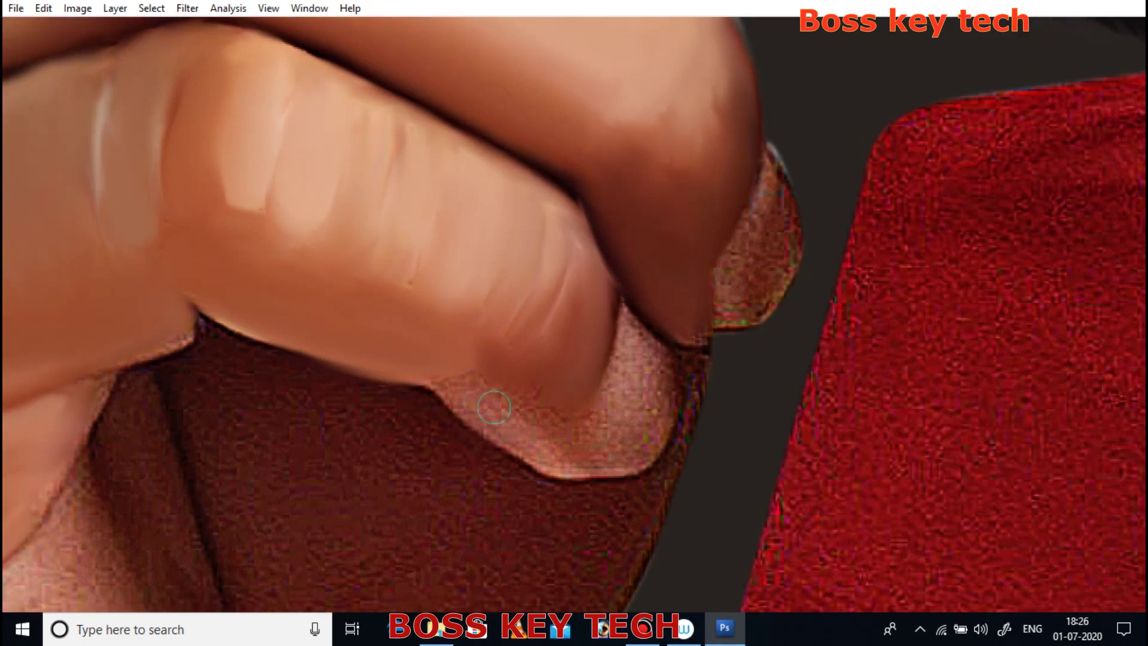
mouse_move(614, 400)
left_mouse_down()
mouse_move(633, 443)
mouse_move(616, 377)
left_mouse_up()
key("ctrl+minus")
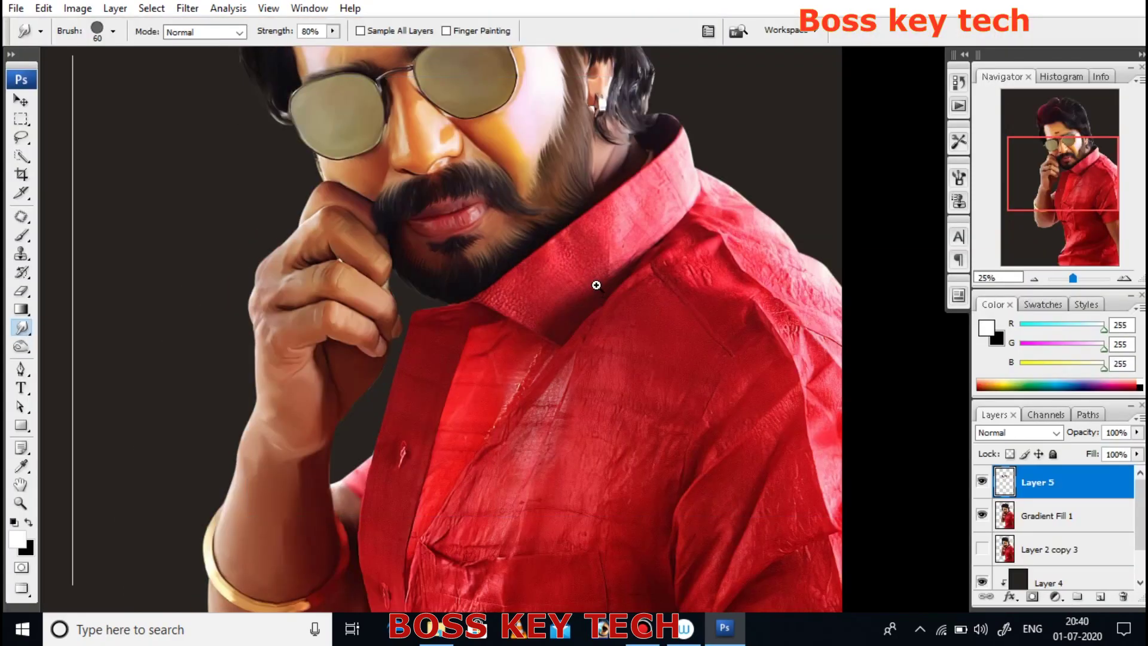
left_click(596, 285, "ctrl")
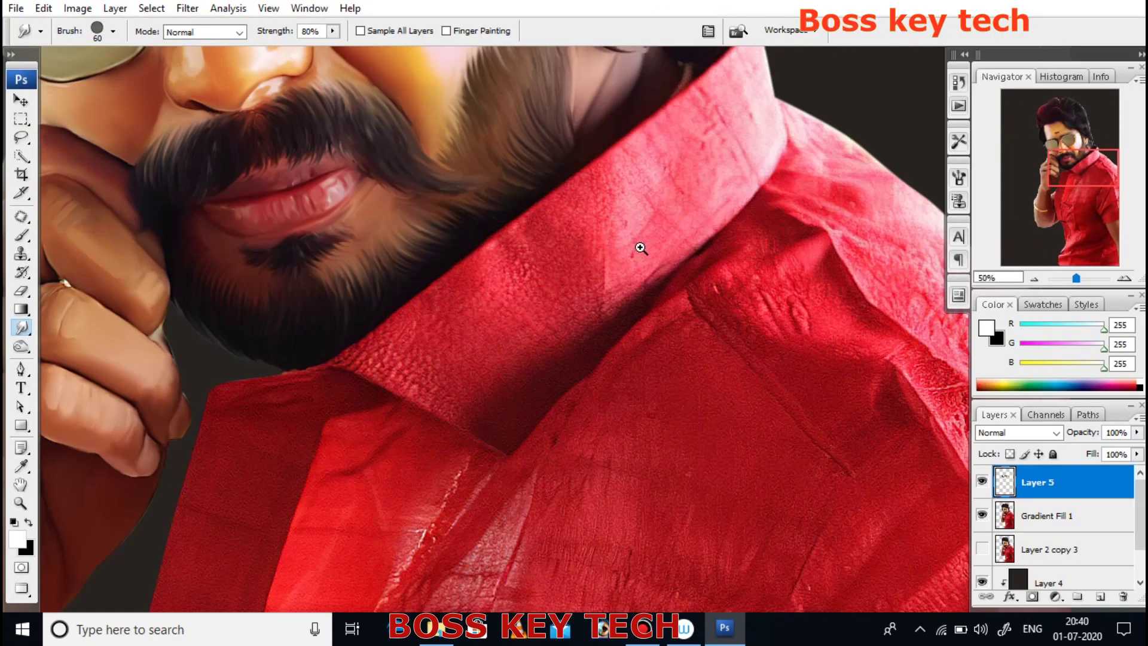
Step: Zoom in on the shirt collar and switch to the Gradient Fill 1 layer, panels hidden
left_click(638, 248, "ctrl")
left_click(549, 329, "ctrl")
key("Tab")
left_click_drag(494, 369, 626, 359)
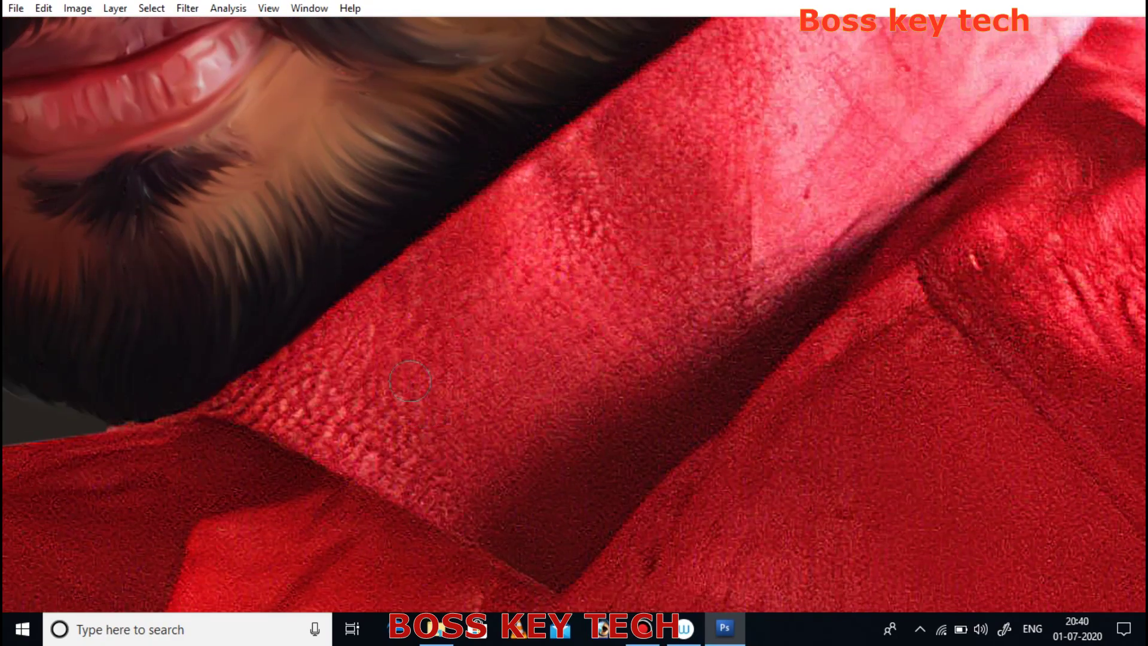
key("Tab")
key("alt+bracketleft")
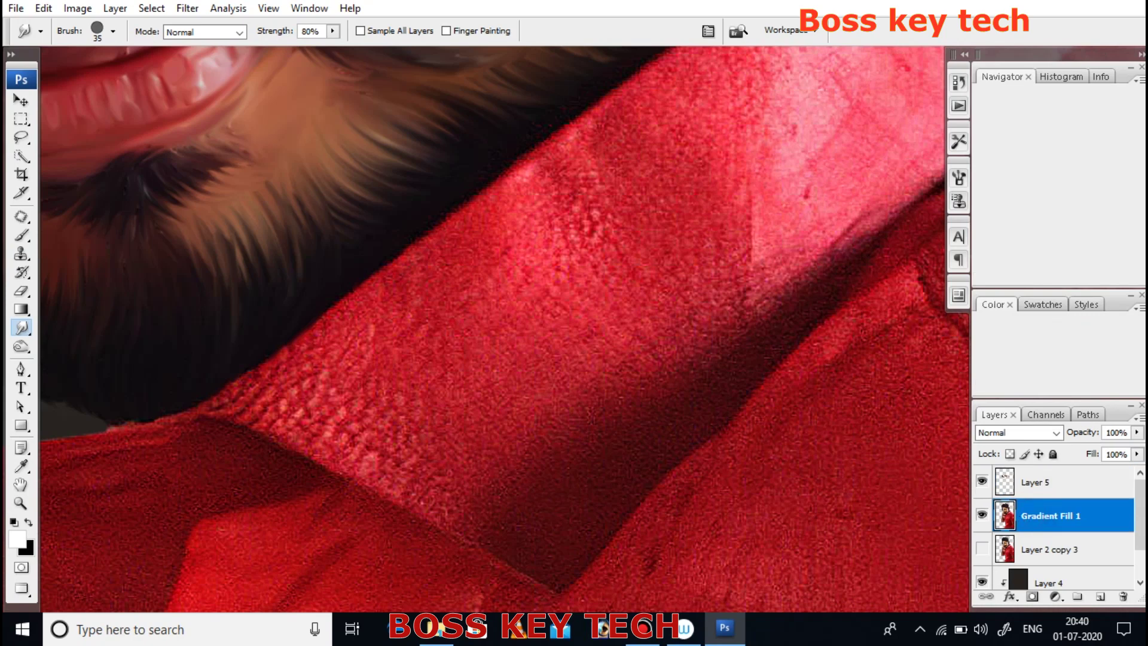
key("Tab")
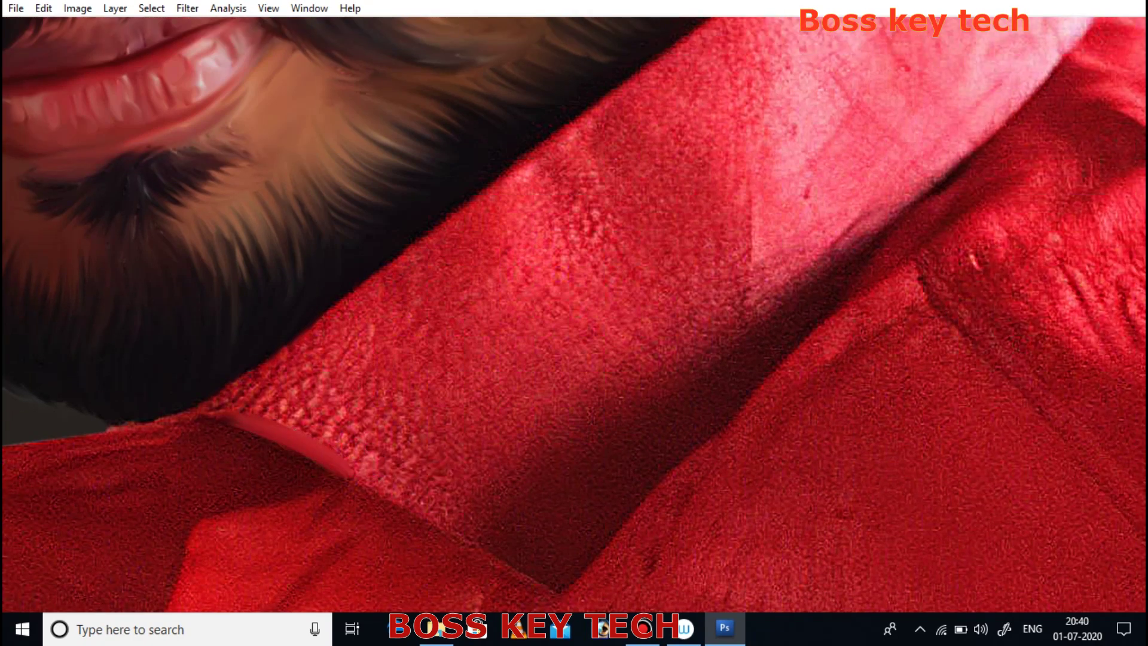
Step: Smudge a dark shadow along the collar fold and smooth the collar's upper edge
left_click_drag(240, 421, 556, 582)
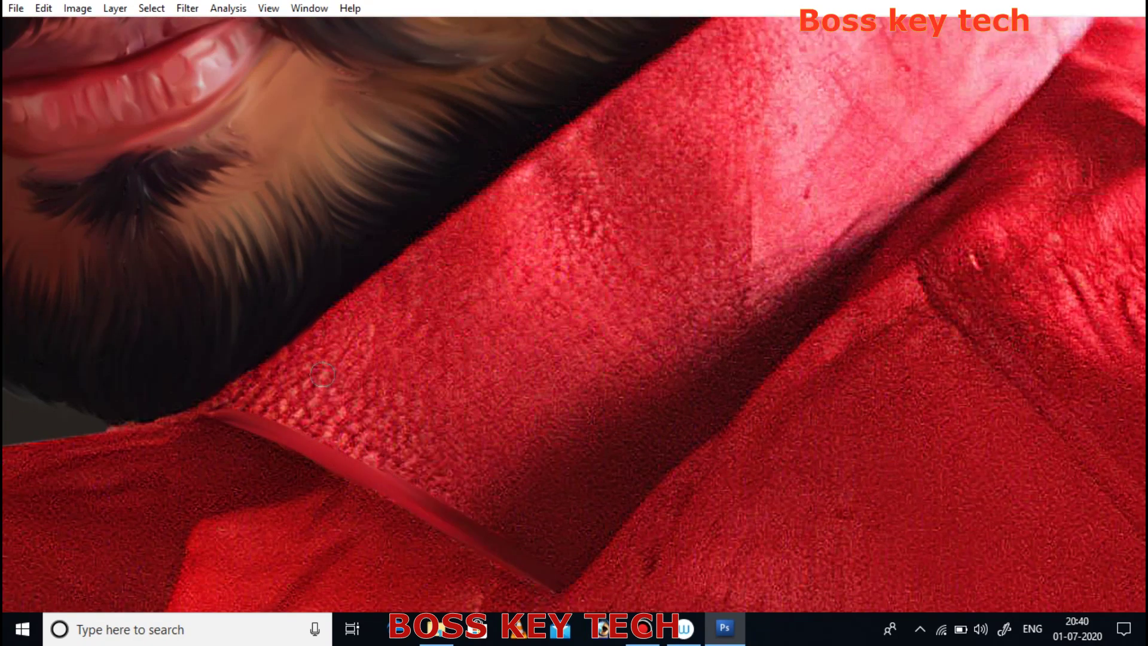
mouse_move(343, 445)
left_mouse_down()
mouse_move(317, 376)
mouse_move(418, 257)
mouse_move(356, 439)
mouse_move(359, 358)
mouse_move(343, 378)
left_mouse_up()
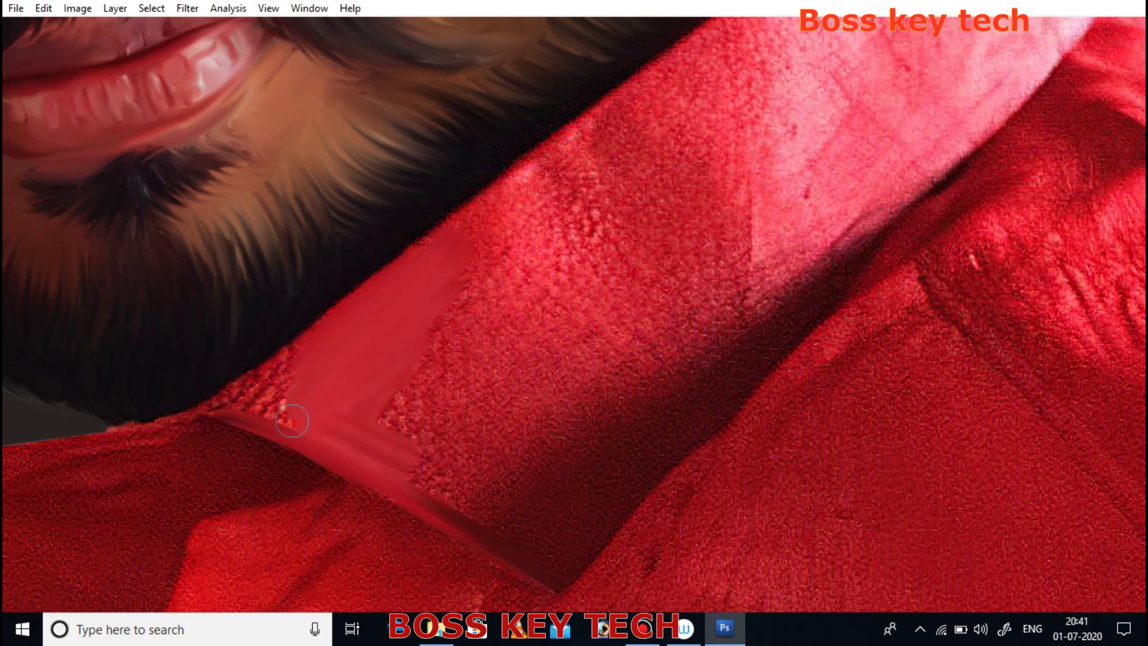
left_click_drag(360, 286, 372, 286)
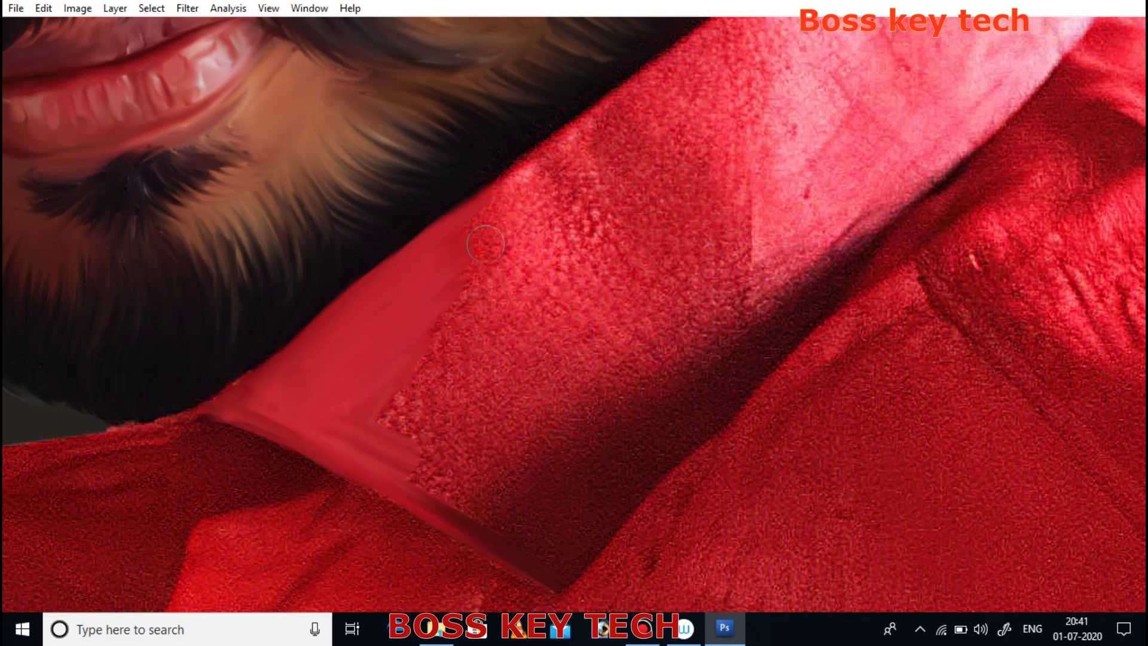
left_click_drag(485, 243, 574, 135)
scroll(610, 107, "up", 3)
left_click_drag(538, 197, 629, 124)
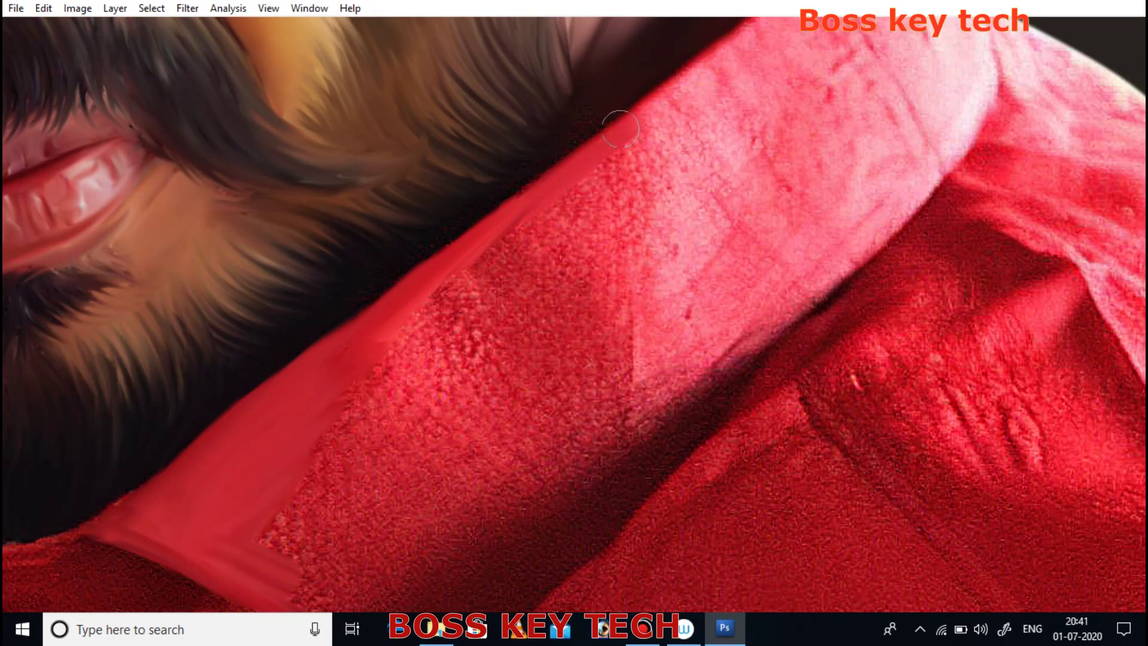
scroll(464, 439, "down", 4)
Step: Smooth the collar's lower edge, its shadow edge and the pale pink area
left_click_drag(488, 453, 616, 323)
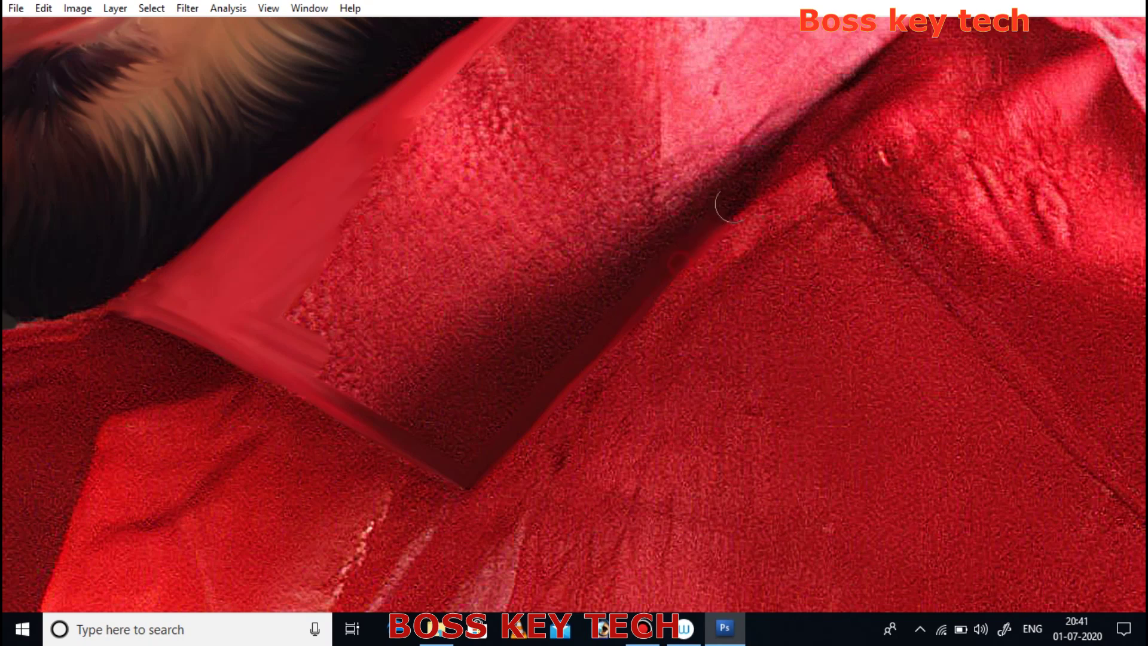
left_click_drag(768, 114, 627, 281)
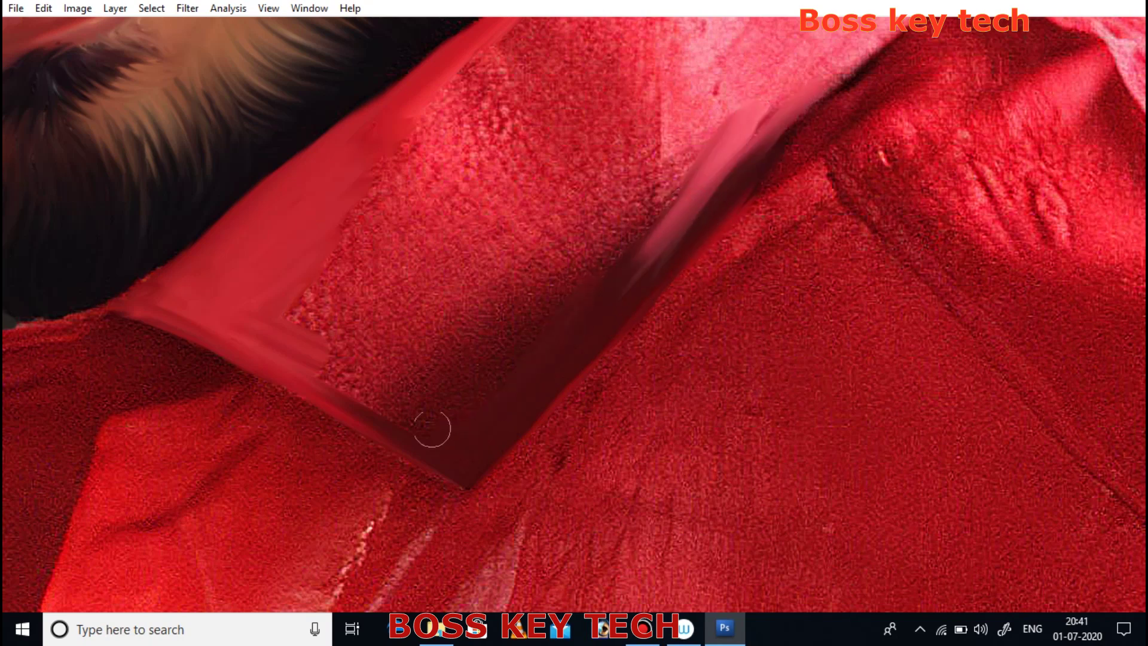
scroll(545, 318, "up", 2)
scroll(553, 264, "up", 2)
mouse_move(537, 167)
left_mouse_down()
mouse_move(532, 362)
mouse_move(613, 296)
mouse_move(810, 198)
left_mouse_up()
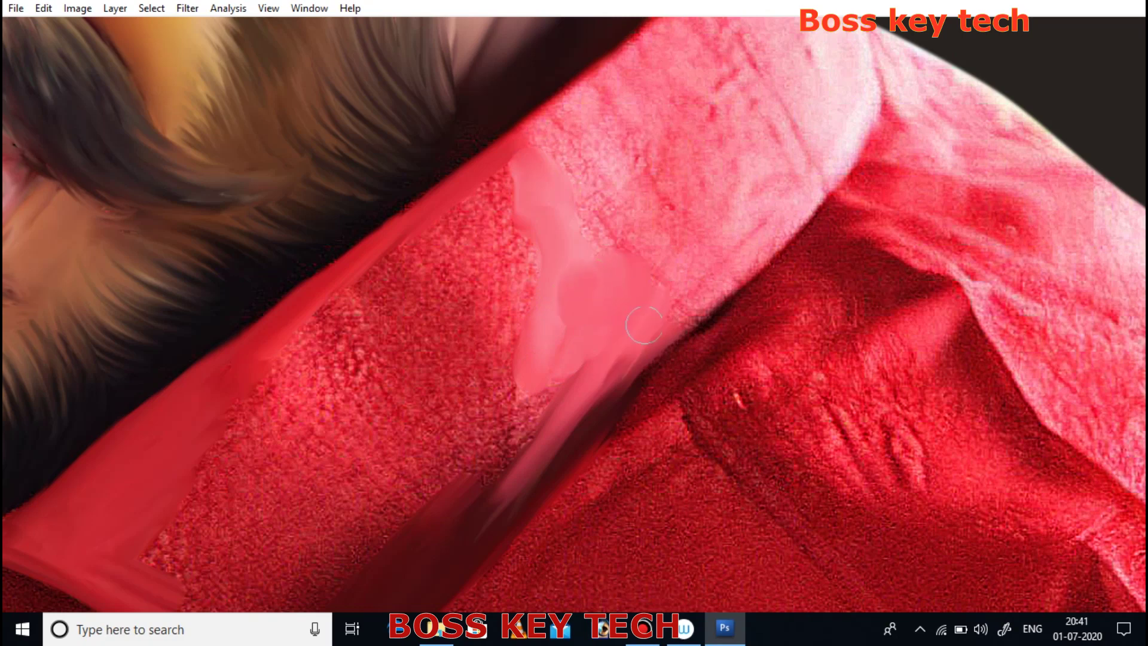
scroll(810, 198, "up", 2)
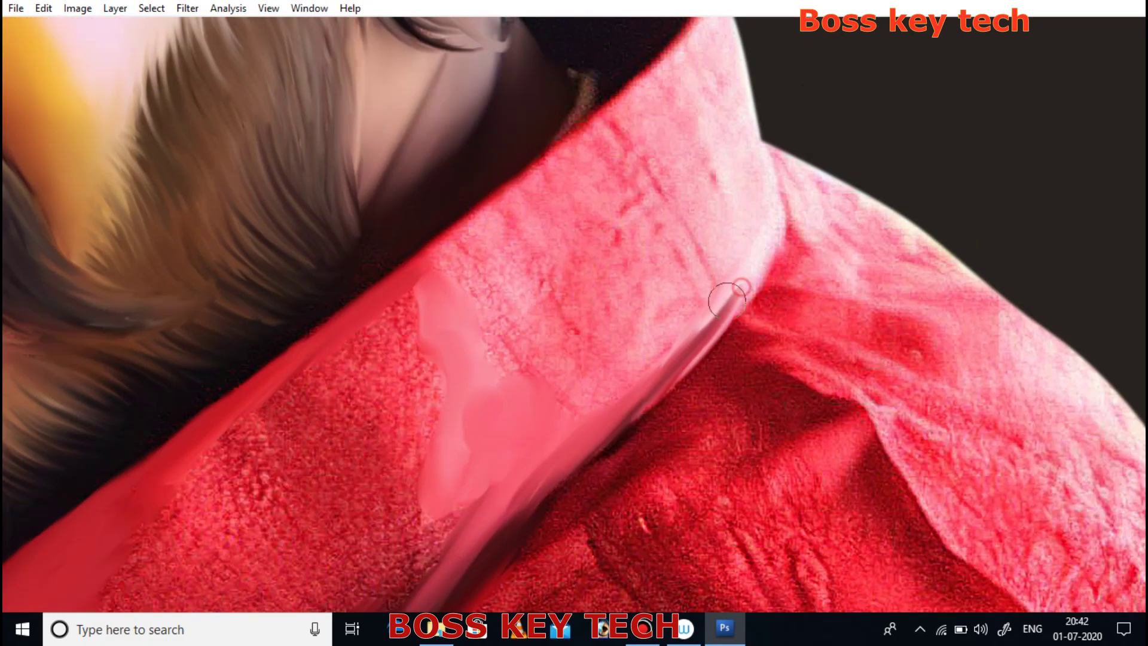
scroll(597, 174, "up", 2)
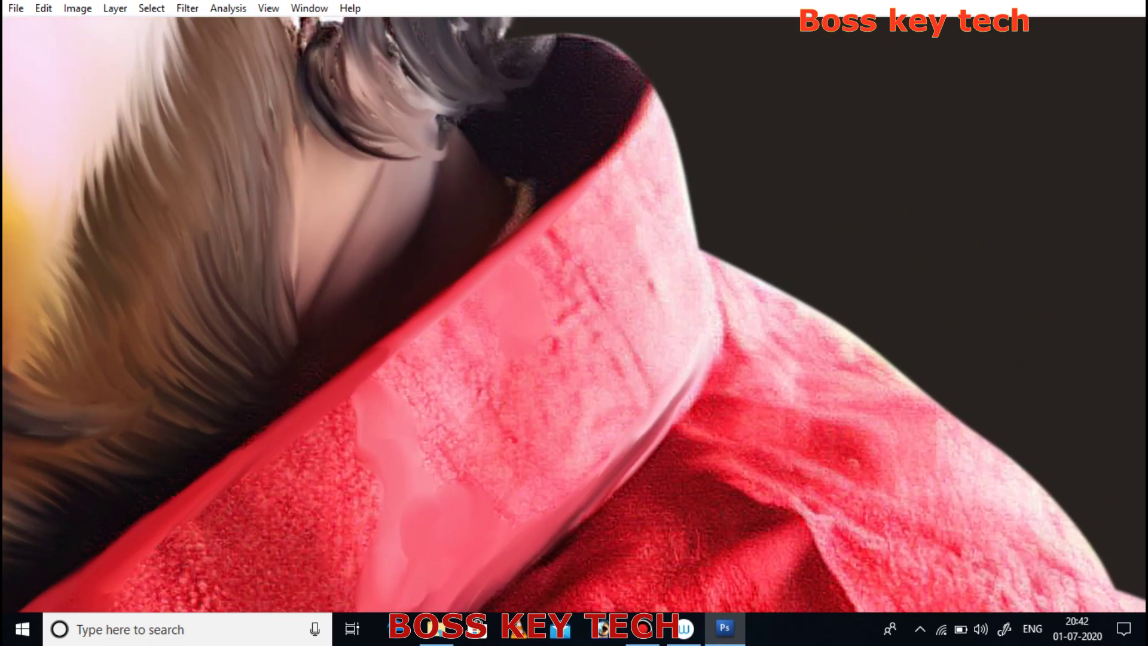
scroll(554, 293, "down", 4)
Step: Smooth the lower collar and its textured patches, then zoom out to see face and shirt
mouse_move(555, 293)
left_mouse_down()
mouse_move(599, 152)
mouse_move(454, 540)
mouse_move(452, 186)
mouse_move(418, 306)
mouse_move(269, 398)
left_mouse_up()
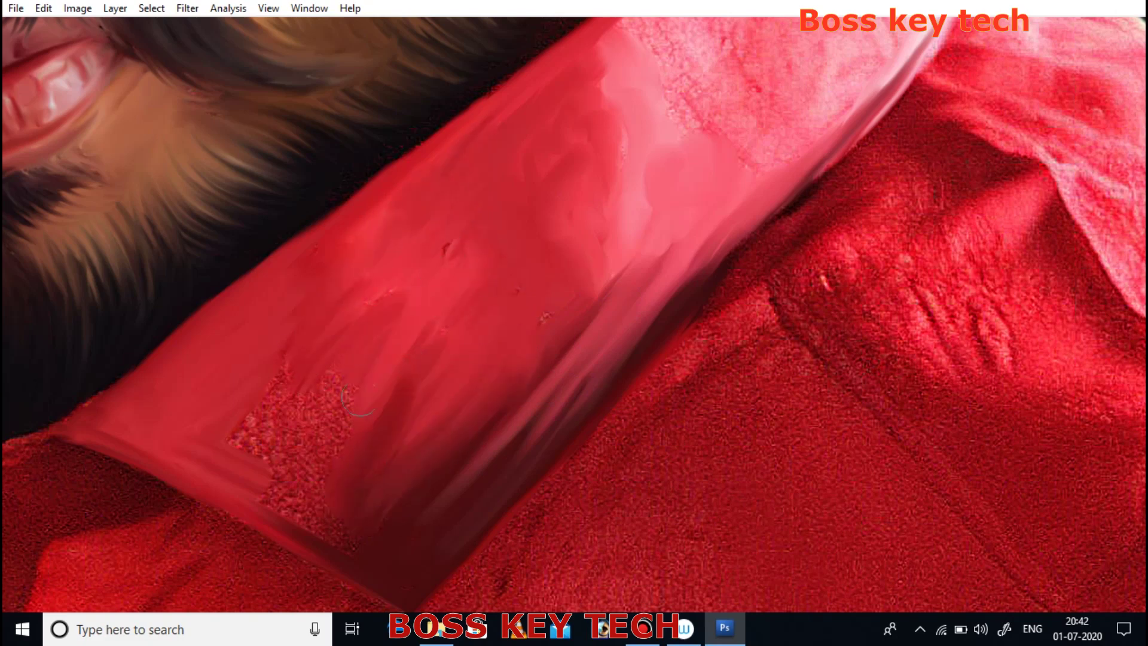
left_click_drag(281, 478, 358, 529)
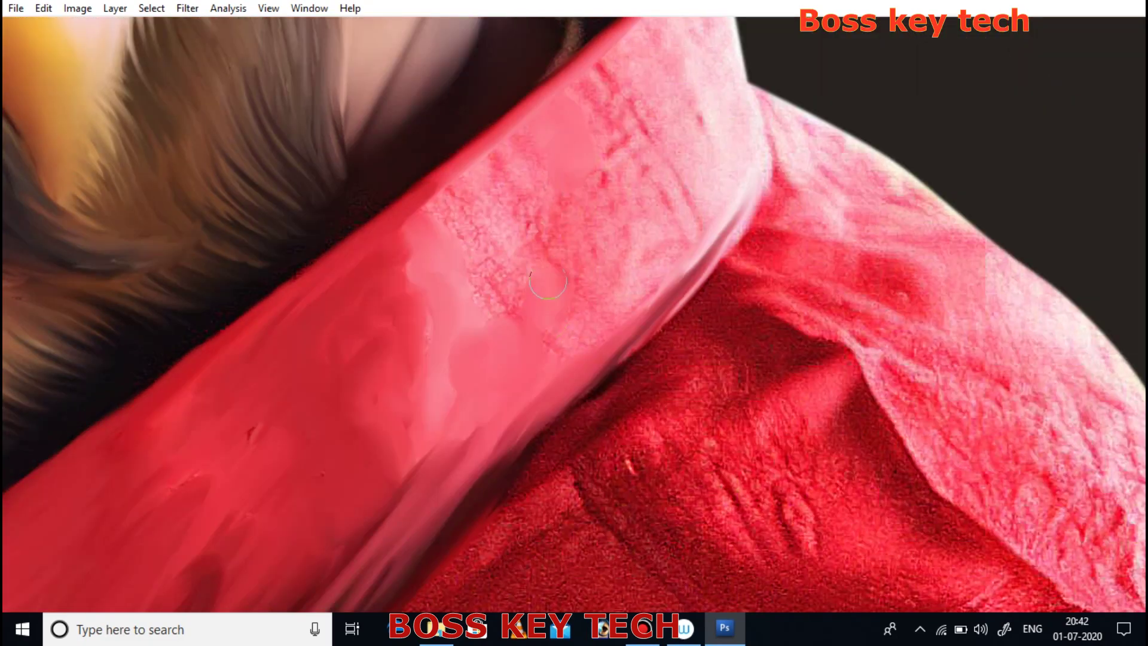
left_click_drag(547, 280, 568, 311)
mouse_move(598, 271)
left_mouse_down()
mouse_move(600, 195)
mouse_move(515, 171)
mouse_move(496, 263)
mouse_move(542, 262)
mouse_move(461, 269)
mouse_move(470, 311)
mouse_move(442, 436)
left_mouse_up()
scroll(661, 161, "up", 3)
mouse_move(512, 176)
left_mouse_down()
mouse_move(520, 236)
mouse_move(579, 300)
mouse_move(546, 180)
mouse_move(560, 131)
mouse_move(589, 243)
mouse_move(581, 320)
left_mouse_up()
key("ctrl+minus")
key("ctrl+minus")
scroll(500, 192, "up", 2)
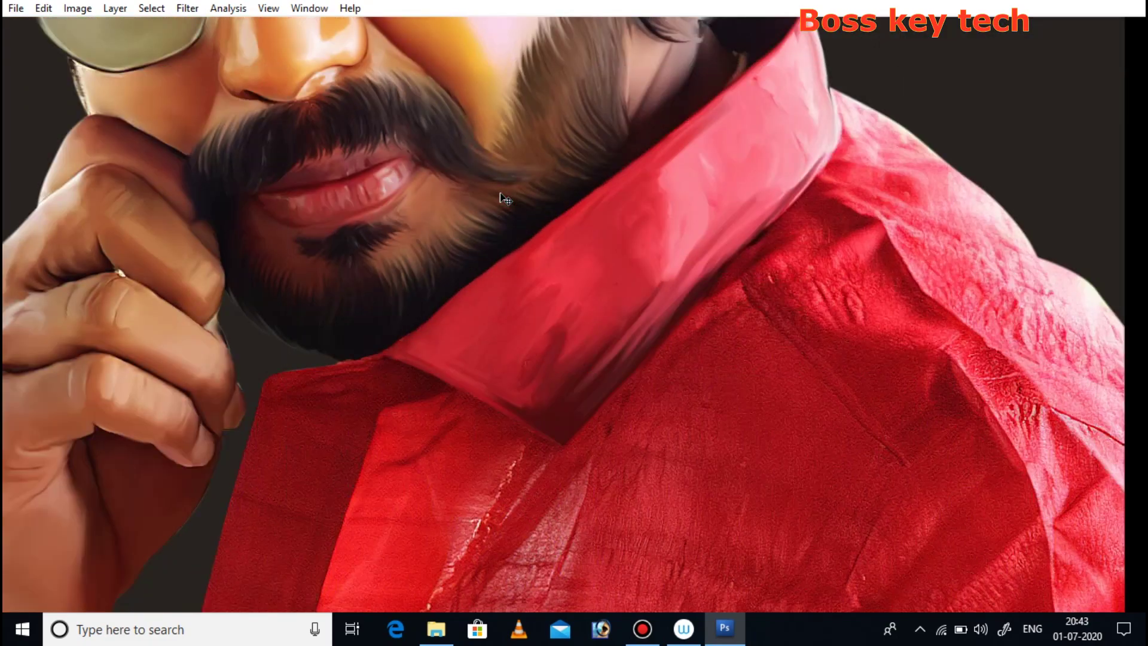
Step: Smudge the shirt below the collar, adding a pale right-edge streak and a dark front band
scroll(523, 203, "up", 2)
scroll(568, 315, "up", 2)
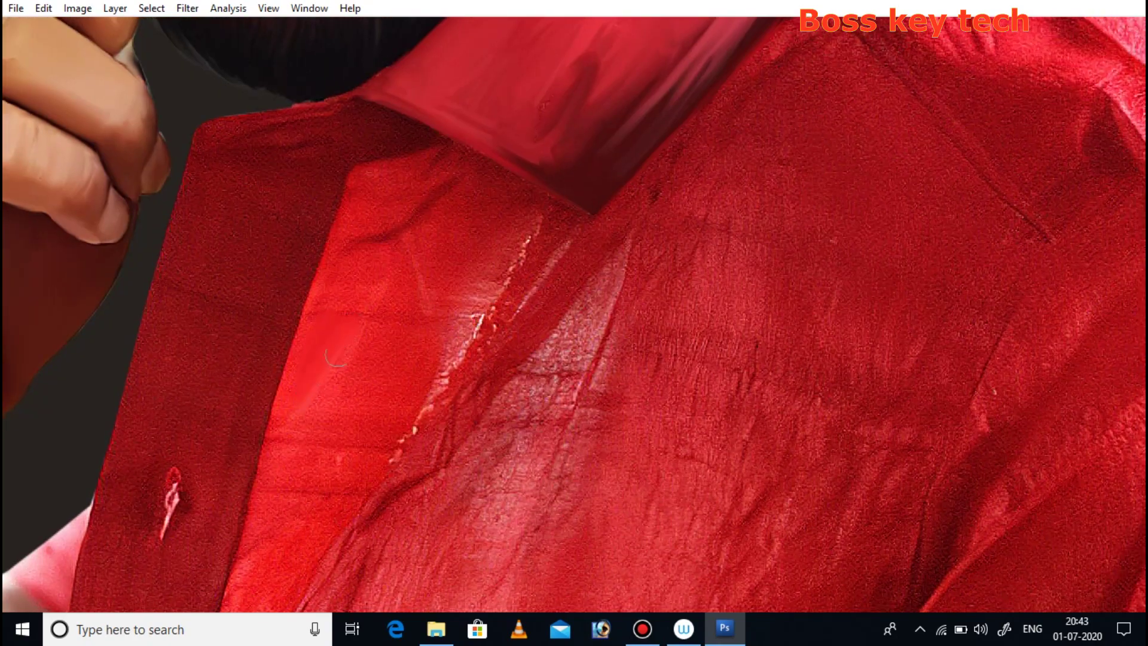
mouse_move(398, 228)
left_mouse_down()
mouse_move(427, 287)
mouse_move(472, 323)
mouse_move(589, 140)
mouse_move(622, 203)
mouse_move(568, 347)
mouse_move(498, 361)
mouse_move(418, 478)
mouse_move(443, 323)
mouse_move(397, 341)
mouse_move(368, 291)
left_mouse_up()
scroll(472, 323, "up", 1)
mouse_move(392, 173)
left_mouse_down()
mouse_move(545, 87)
mouse_move(486, 366)
mouse_move(466, 382)
left_mouse_up()
mouse_move(681, 269)
left_mouse_down()
mouse_move(628, 412)
mouse_move(616, 406)
mouse_move(643, 257)
mouse_move(673, 335)
mouse_move(744, 173)
mouse_move(726, 94)
left_mouse_up()
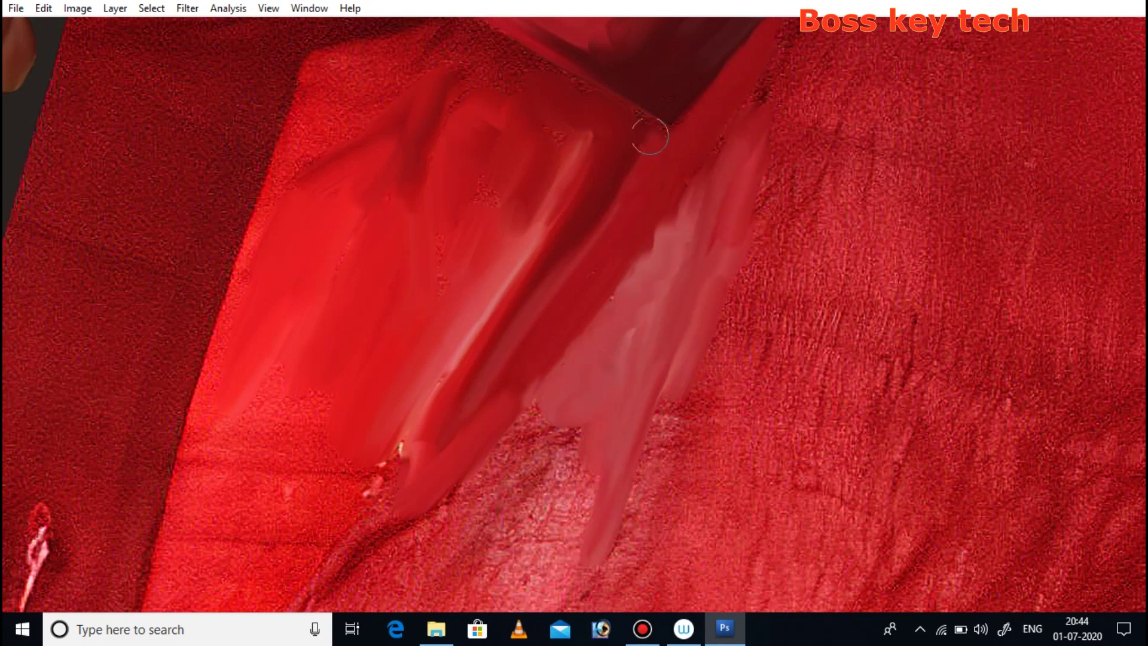
mouse_move(298, 105)
left_mouse_down()
mouse_move(192, 383)
mouse_move(156, 562)
left_mouse_up()
Step: Smear the bright red shirt front and its textured patches into smooth red
scroll(266, 222, "up", 3)
mouse_move(266, 221)
left_mouse_down()
mouse_move(376, 173)
mouse_move(313, 245)
mouse_move(317, 269)
left_mouse_up()
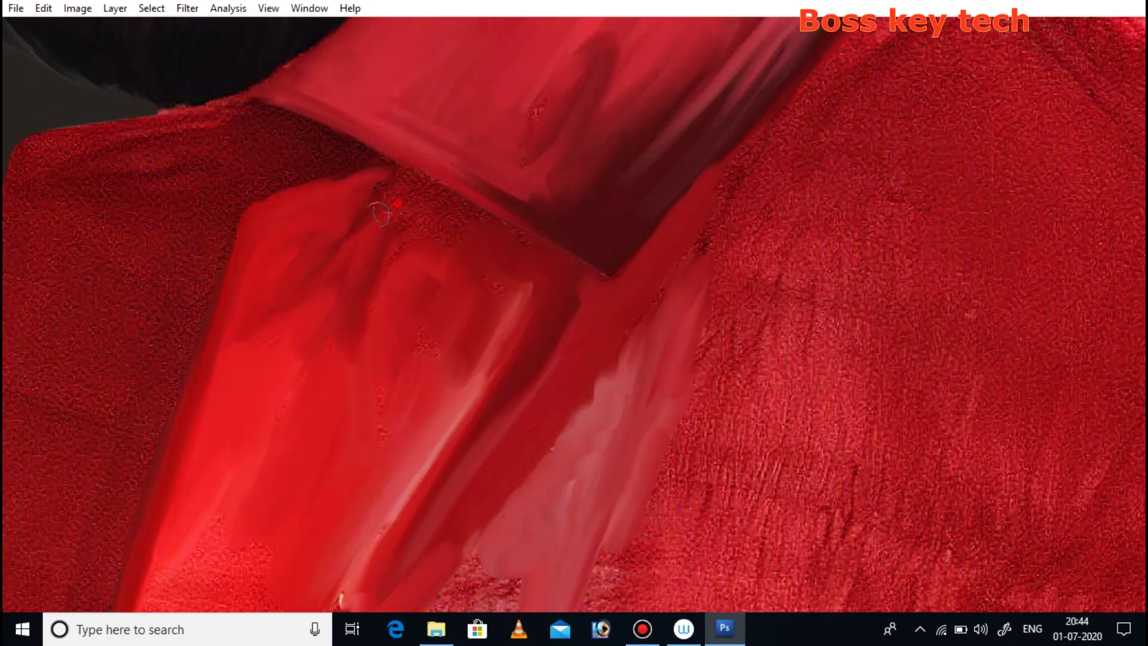
mouse_move(390, 272)
left_mouse_down()
mouse_move(281, 455)
mouse_move(378, 348)
mouse_move(448, 324)
mouse_move(359, 211)
left_mouse_up()
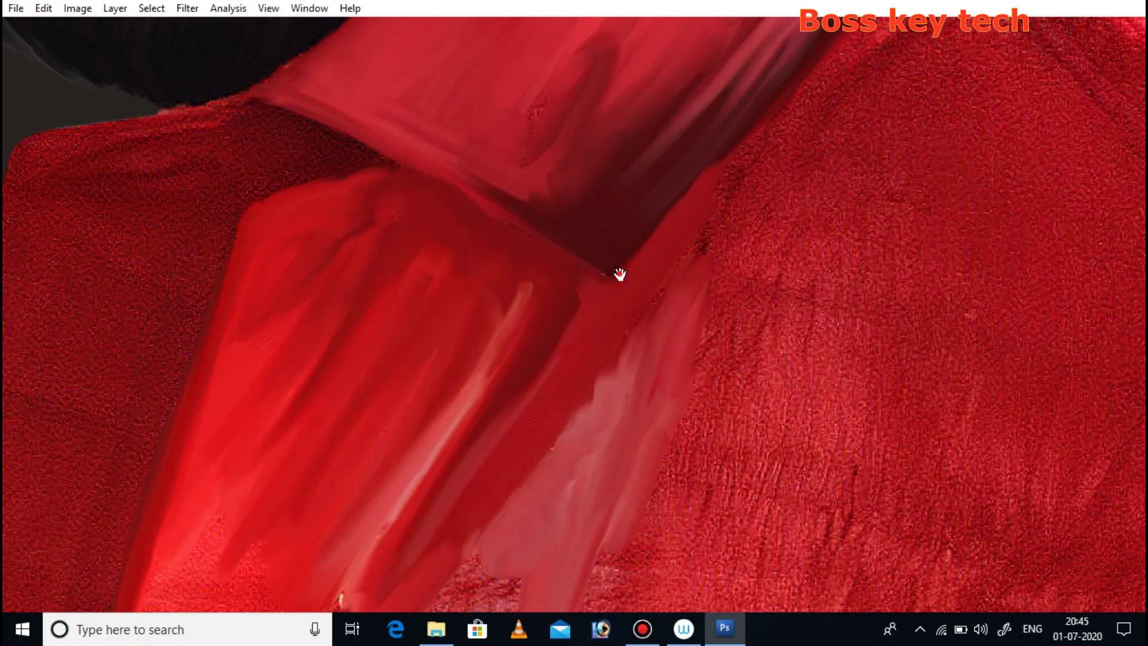
left_click_drag(619, 274, 547, 199)
scroll(690, 57, "down", 3)
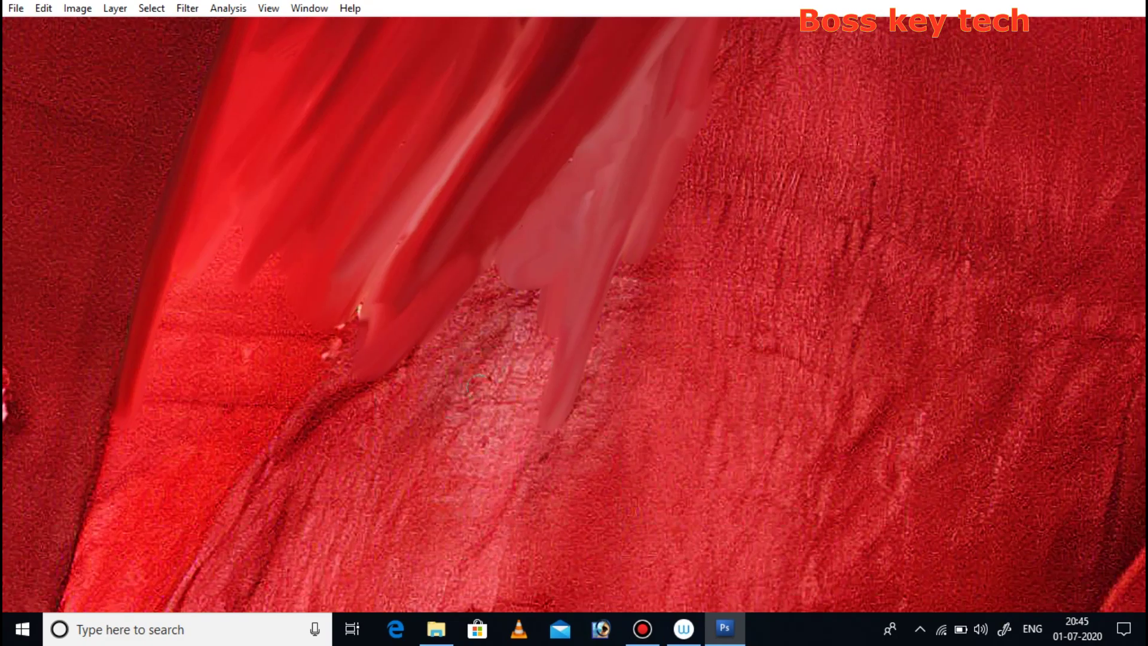
mouse_move(186, 383)
left_mouse_down()
mouse_move(353, 328)
mouse_move(273, 269)
left_mouse_up()
left_click_drag(203, 301, 276, 377)
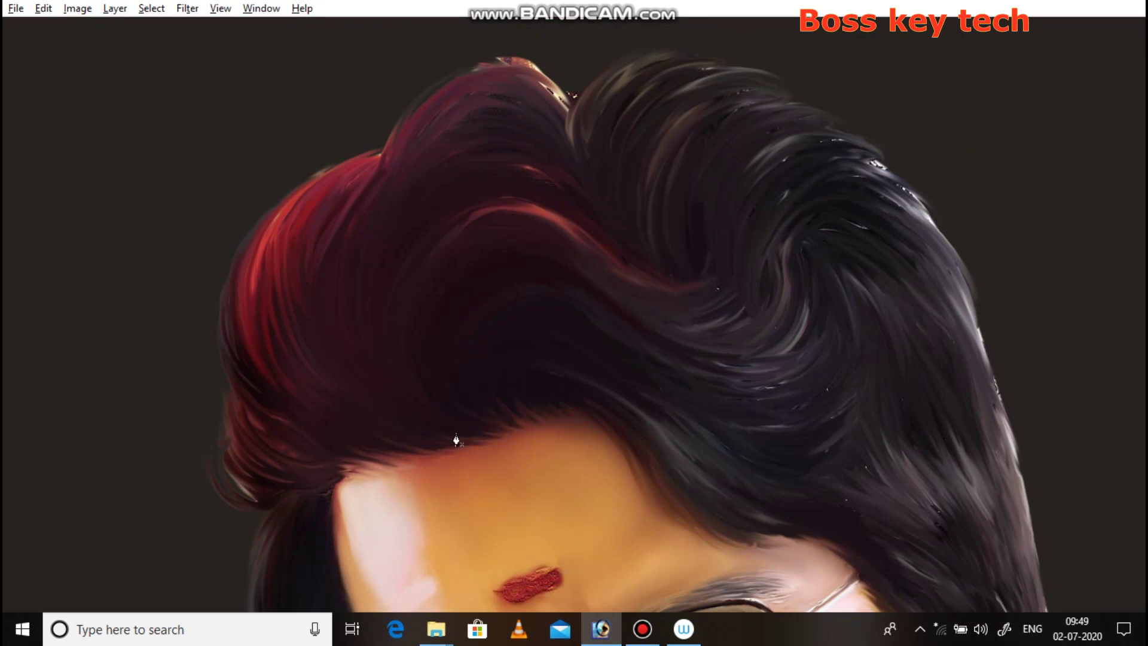
Step: Draw eight curved strand paths fanning upward across the reddish front hair curl
mouse_move(503, 246)
left_mouse_down()
mouse_move(673, 223)
mouse_move(651, 205)
left_mouse_up()
left_click_drag(495, 233, 613, 192)
left_click_drag(436, 236, 526, 162)
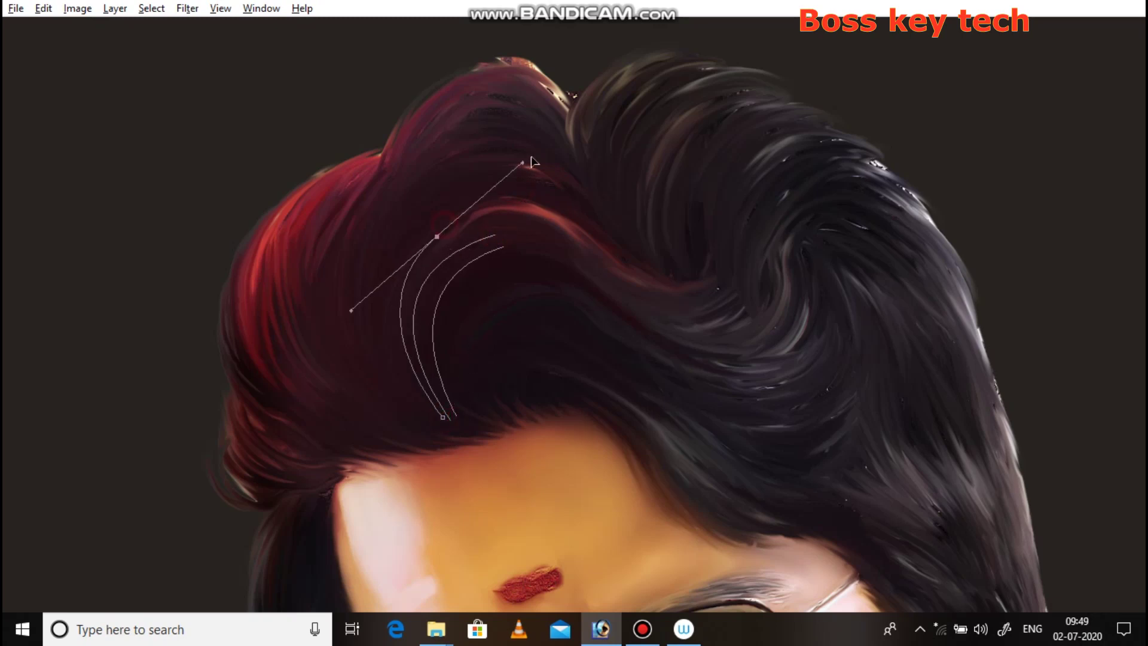
left_click_drag(475, 231, 595, 179)
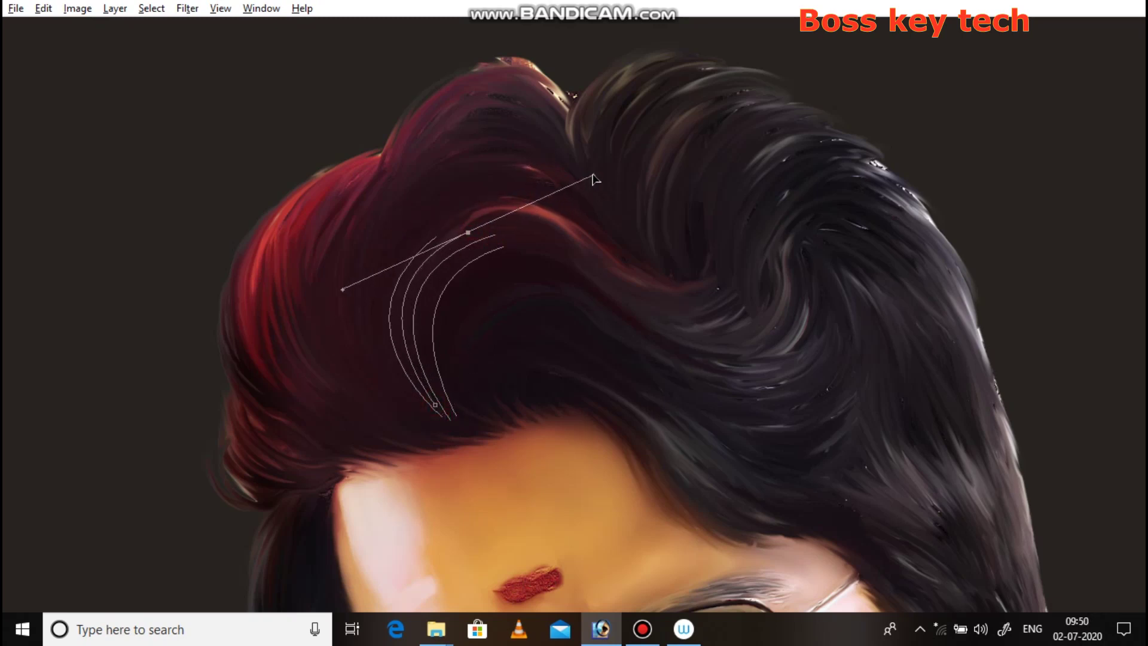
left_click_drag(389, 254, 454, 130)
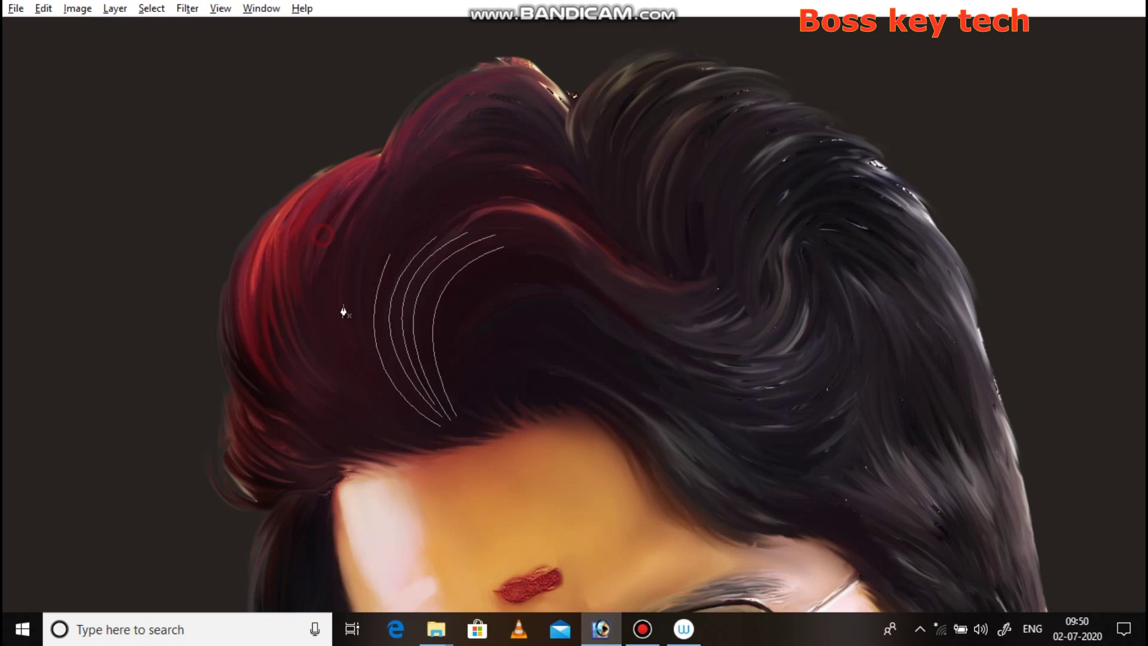
left_click_drag(364, 278, 398, 163)
left_click_drag(352, 298, 386, 201)
left_click_drag(340, 285, 368, 139)
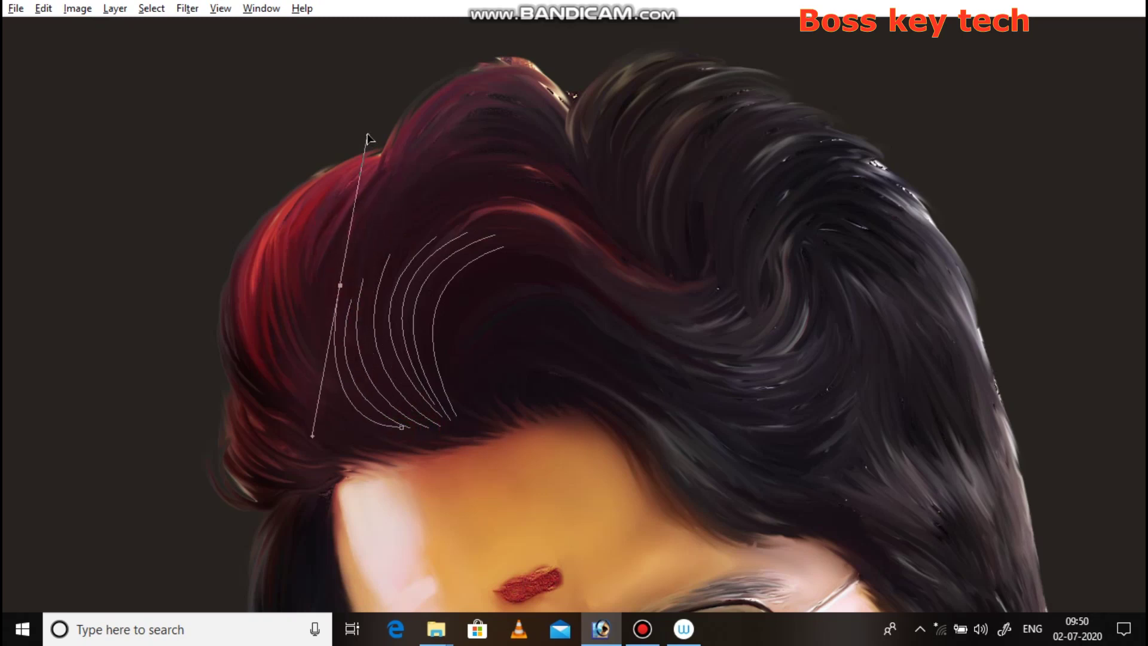
Step: Add strand curves bending down toward the hairline and stroke one as a thin white line
left_click(385, 431)
left_click_drag(294, 283, 295, 134)
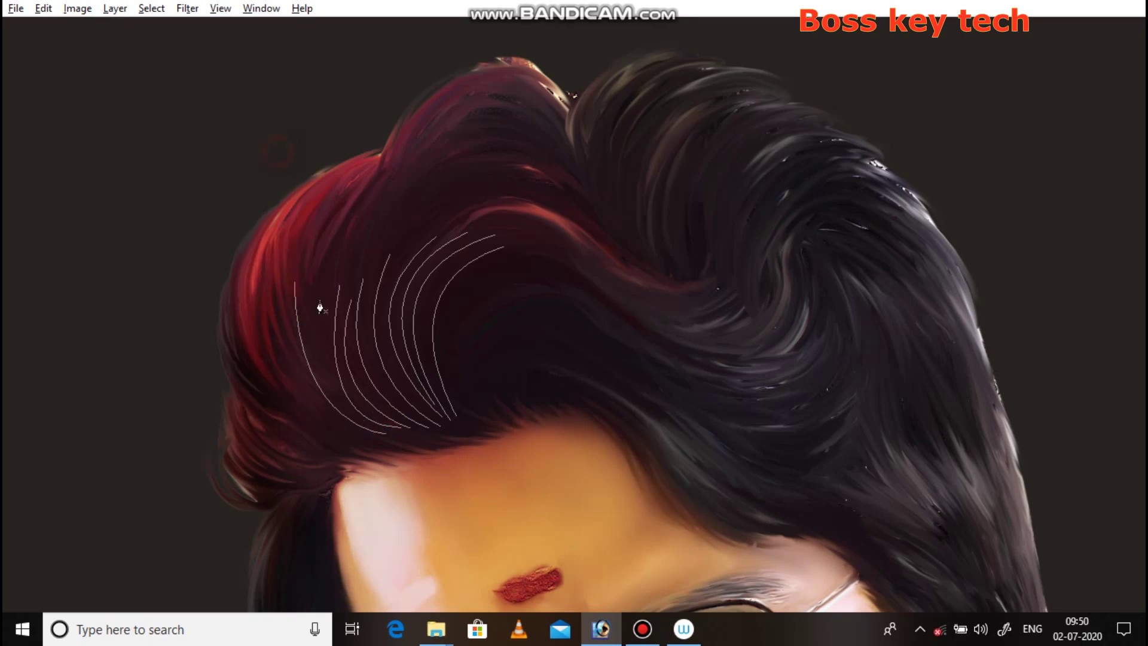
left_click_drag(383, 432, 472, 490)
left_click_drag(363, 446, 517, 474)
left_click(267, 262)
left_click_drag(372, 441, 475, 465)
key("Return")
Step: Draw and stroke two more thin white strands curving down, reshaping each curve's bend
left_click(253, 272)
left_click_drag(374, 454, 542, 490)
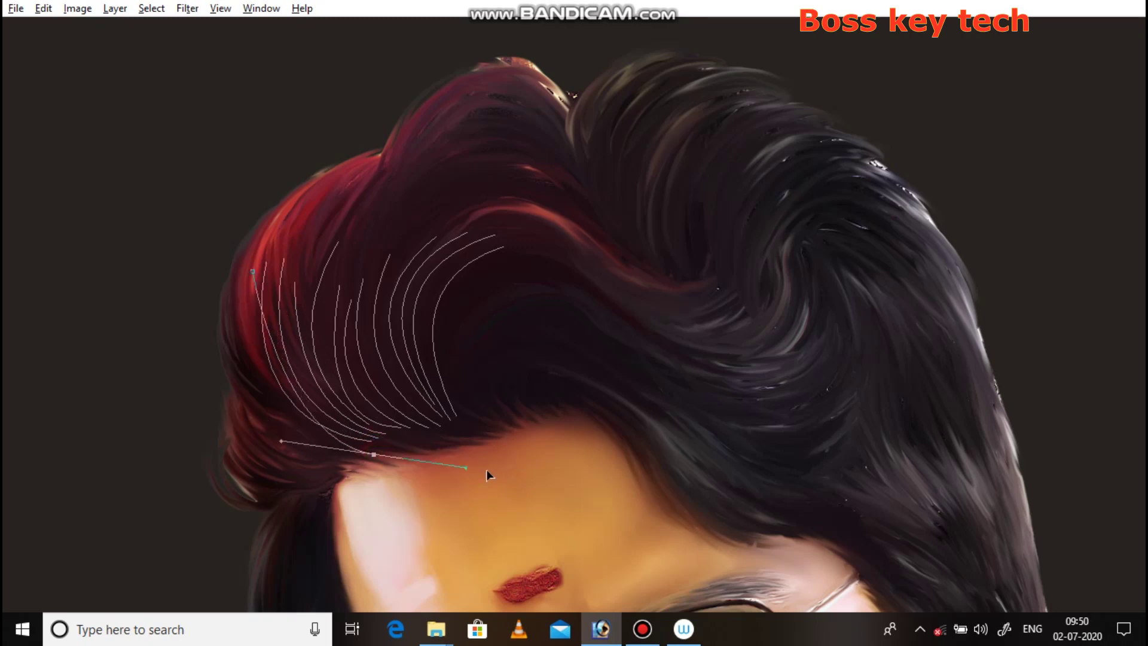
key("Return")
left_click_drag(468, 494, 464, 528)
left_click_drag(456, 380, 467, 512)
key("Return")
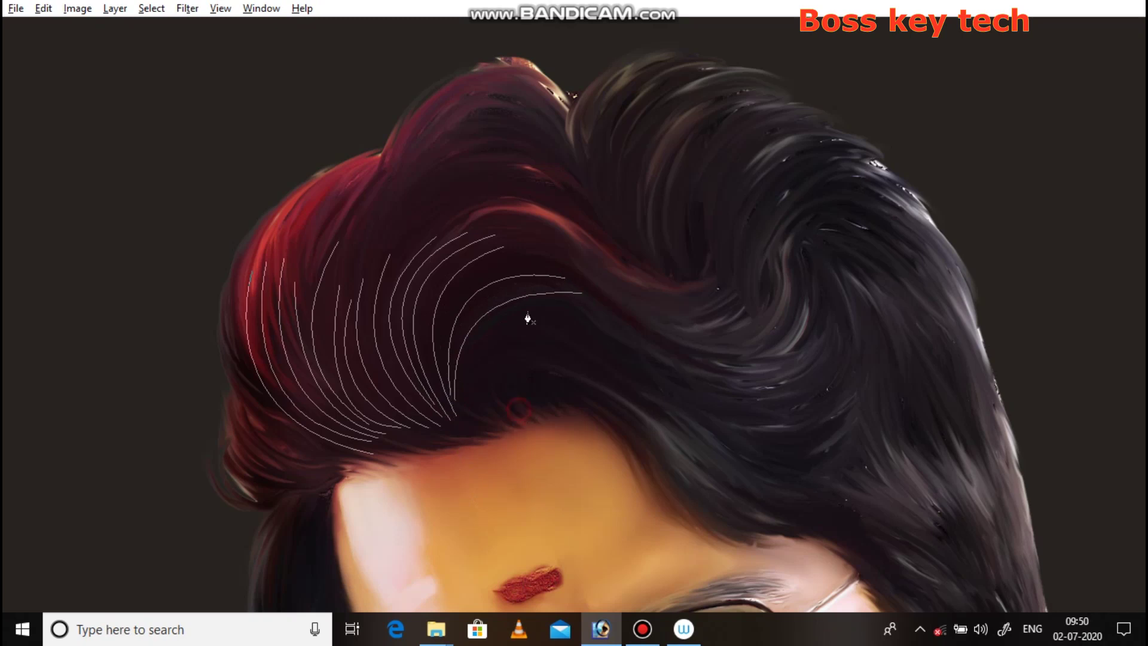
left_click_drag(453, 472, 454, 502)
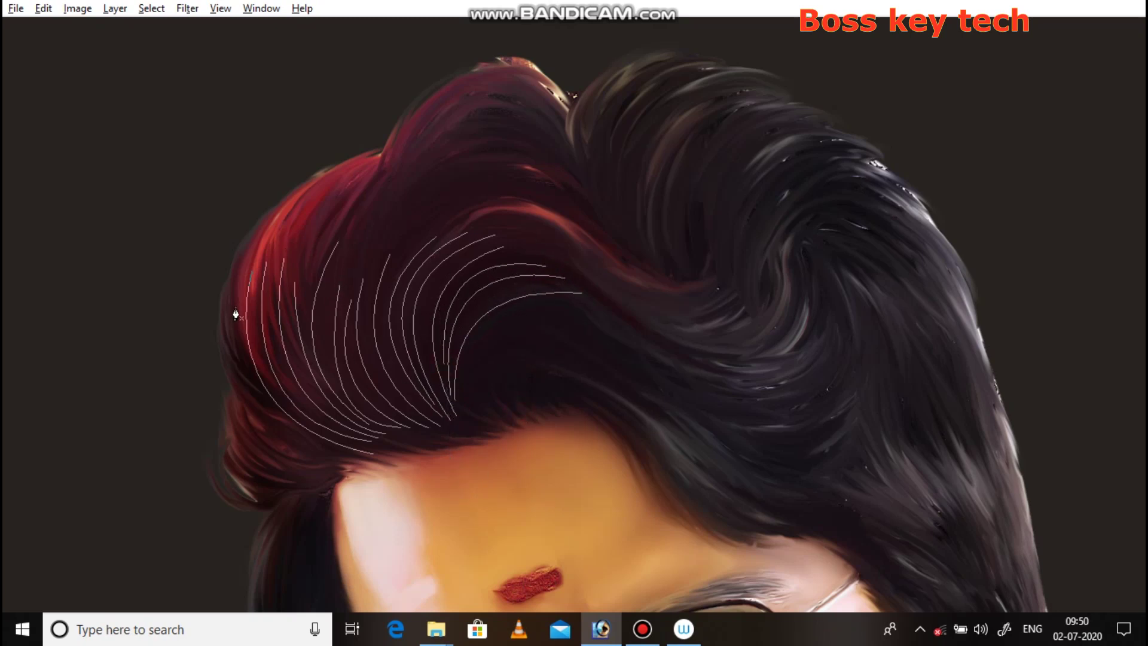
Step: Finish the last front-hair strand curve and set a lighter teal foreground colour
left_click_drag(329, 474, 464, 511)
key("Return")
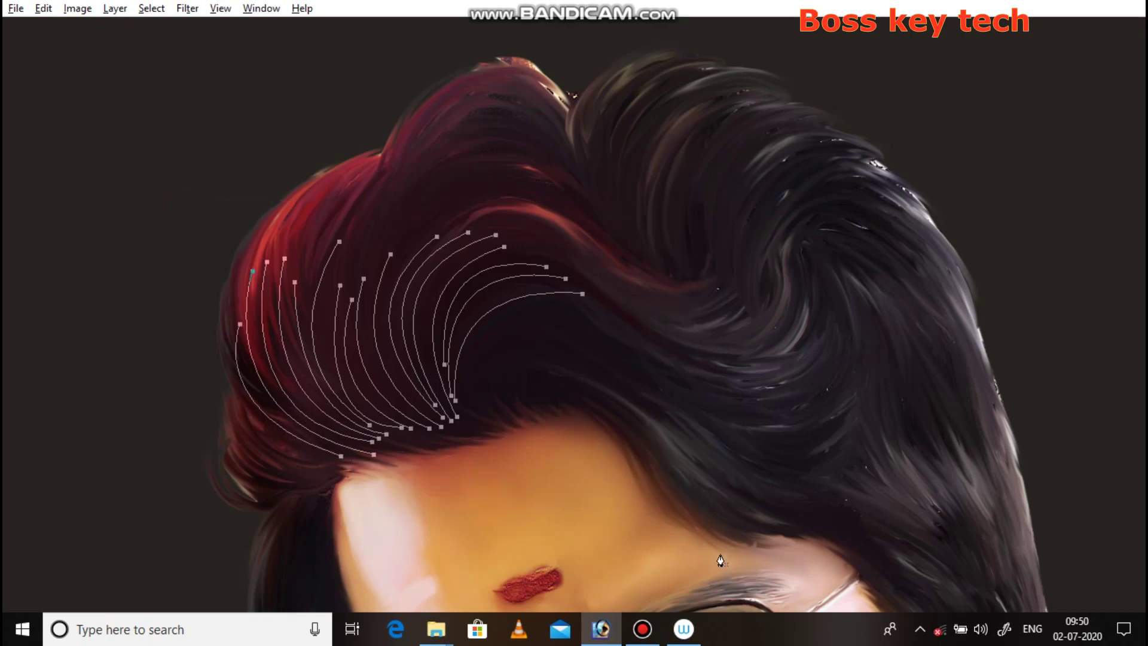
key("Tab")
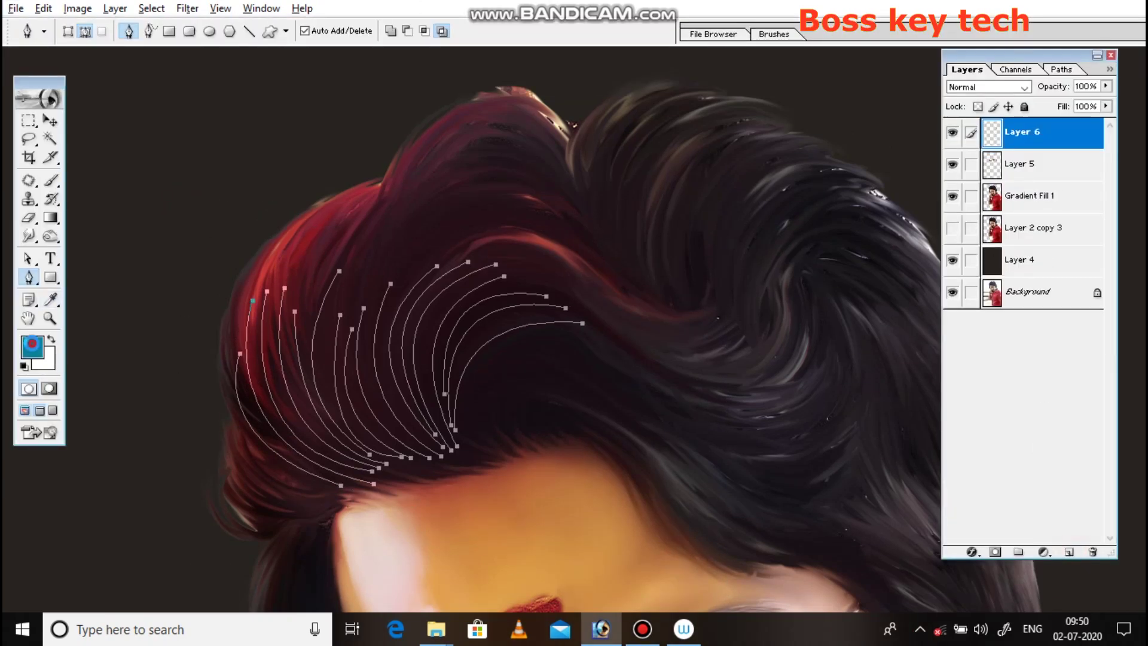
left_click(34, 350)
left_click(875, 459)
left_click(1081, 376)
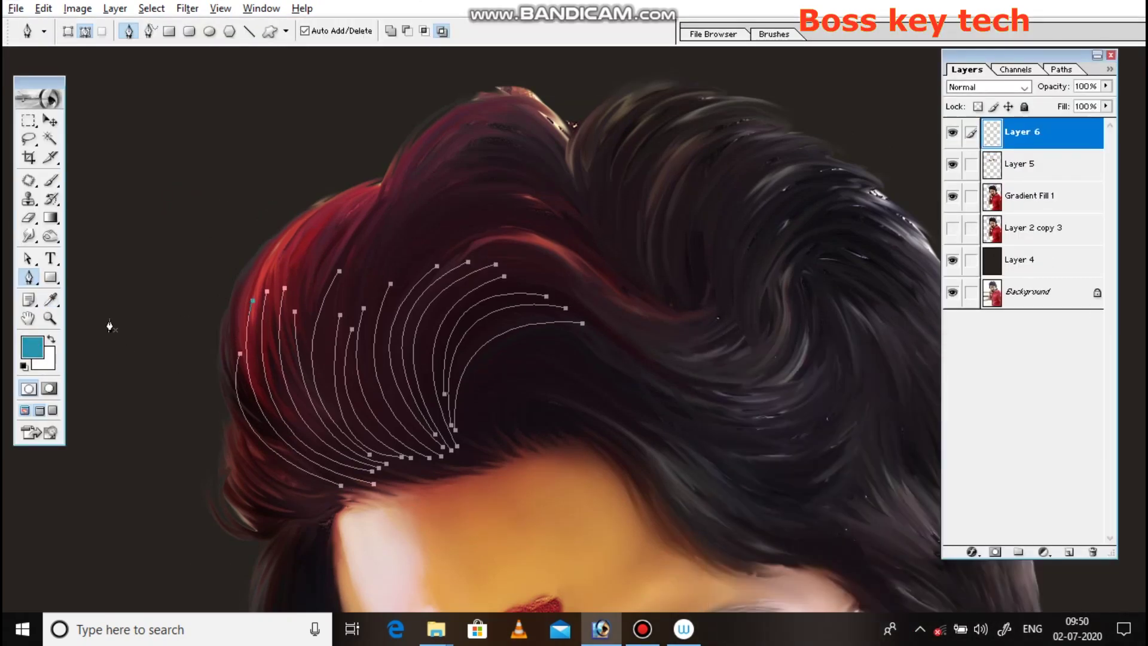
Step: Stroke the strand paths with the teal brush, check them, then undo the stroke
left_click(28, 261)
right_click(610, 392)
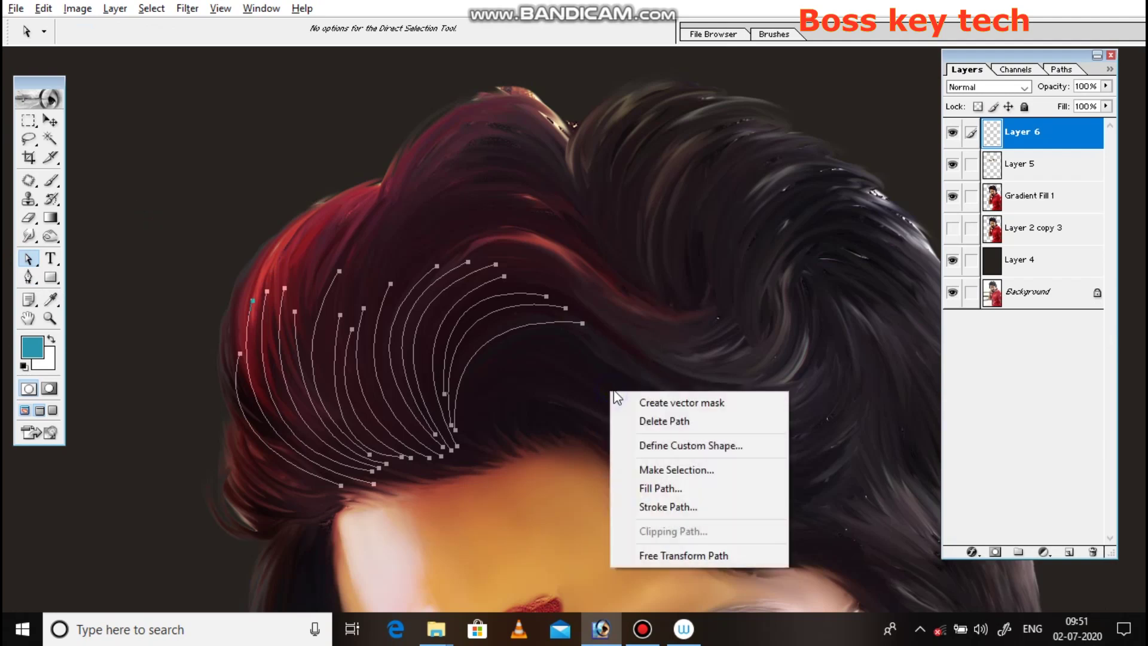
left_click(675, 507)
left_click(668, 310)
key("ctrl+h")
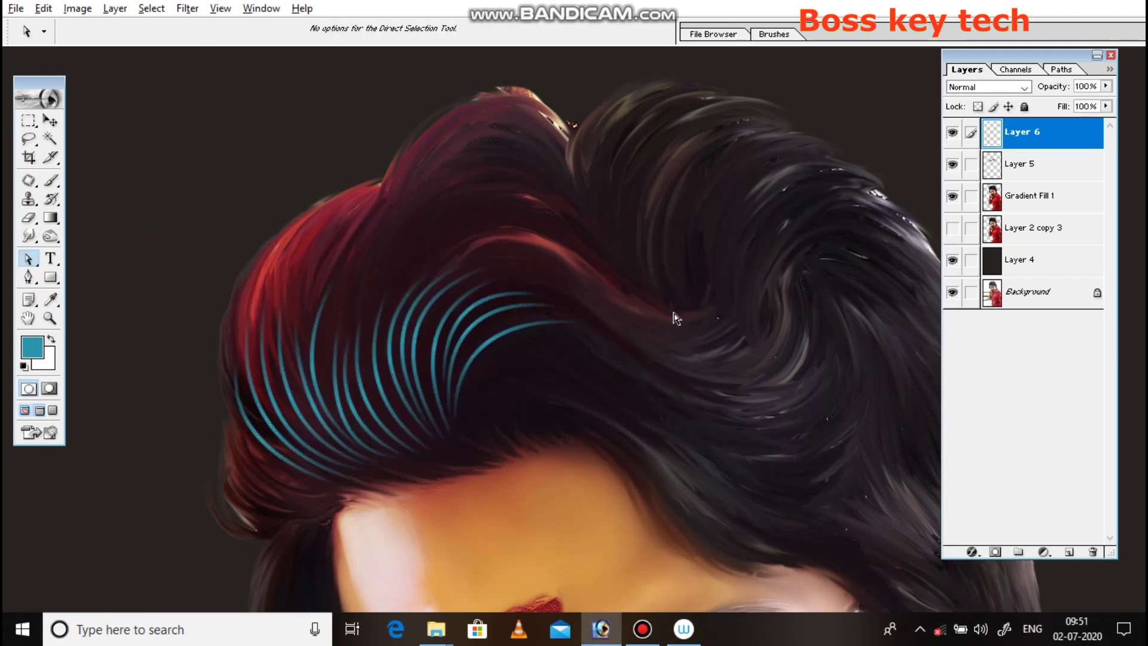
key("ctrl+h")
key("ctrl+z")
Step: Re-stroke the front-hair paths as thick teal brush strands and hide the path outlines
key("b")
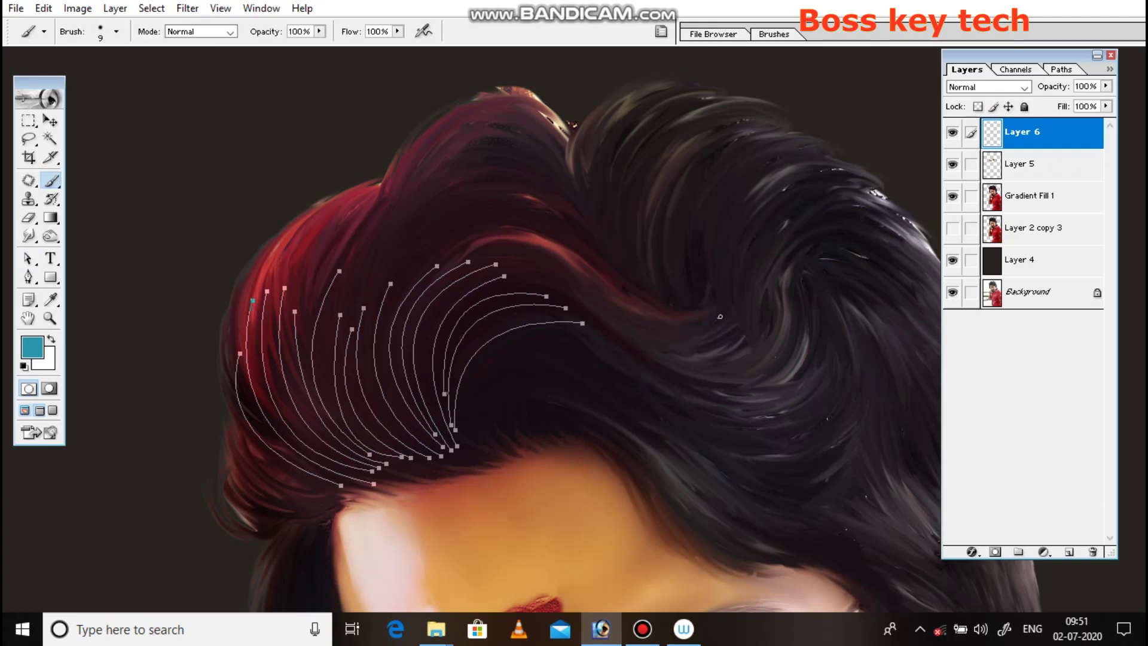
left_click(28, 261)
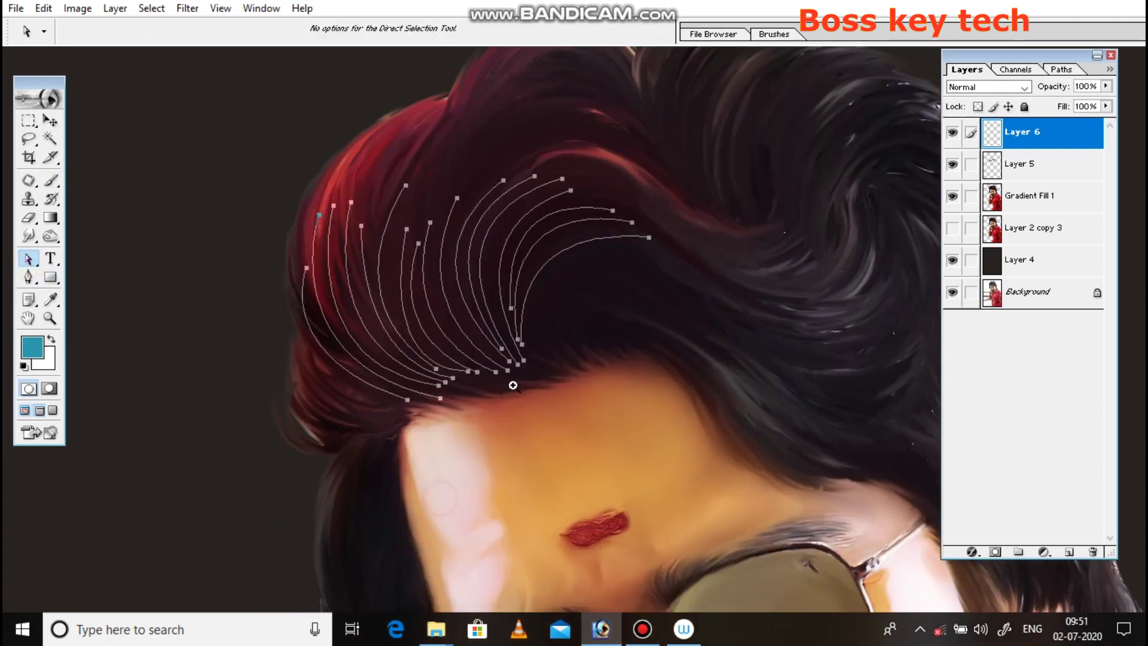
right_click(697, 379)
left_click(753, 493)
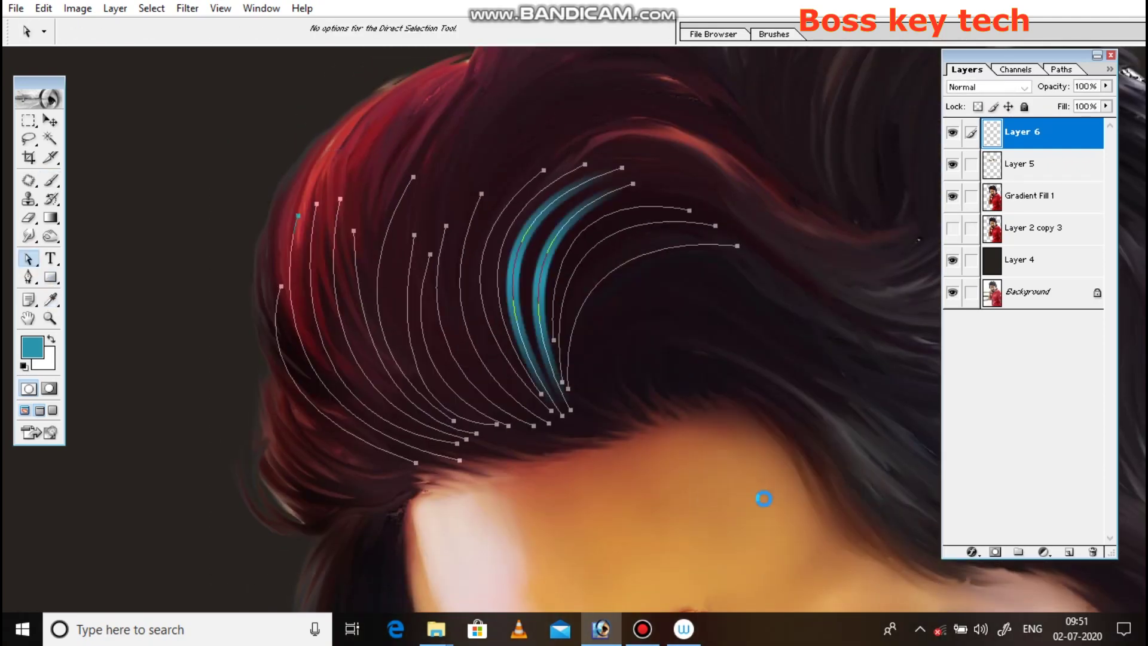
key("ctrl+h")
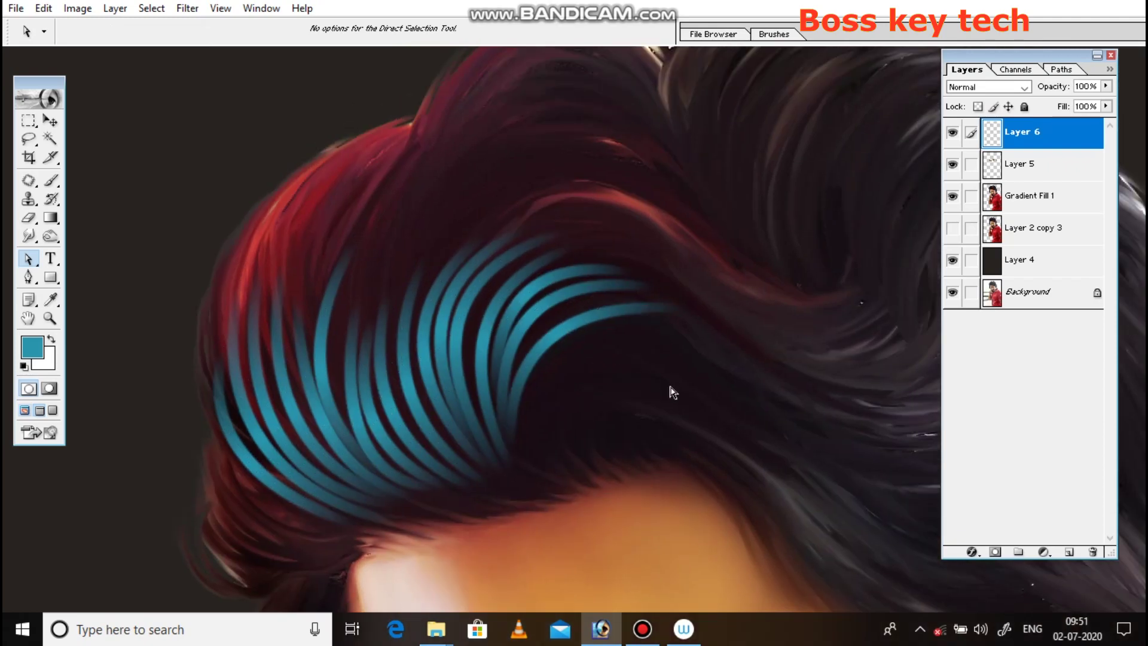
key("p")
left_click_drag(468, 243, 436, 235)
Step: Trace four curved strand paths near the top of the hair
left_click_drag(476, 365, 446, 366)
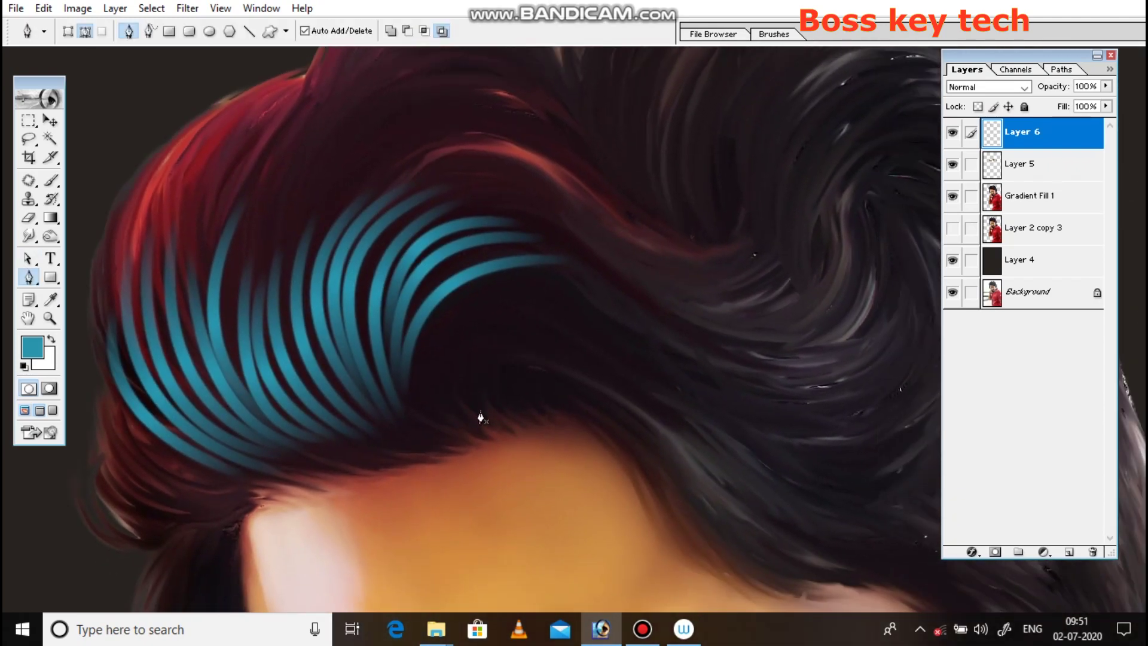
left_click_drag(565, 281, 730, 267)
left_click(544, 297)
left_click_drag(585, 338, 769, 359)
left_click(456, 410)
left_click_drag(570, 319, 744, 346)
left_click(426, 417)
left_click_drag(529, 289, 673, 307)
Step: Draw several long strands curving down toward the hairline over the teal strands
mouse_move(289, 283)
left_mouse_down()
mouse_move(349, 287)
mouse_move(292, 342)
left_mouse_up()
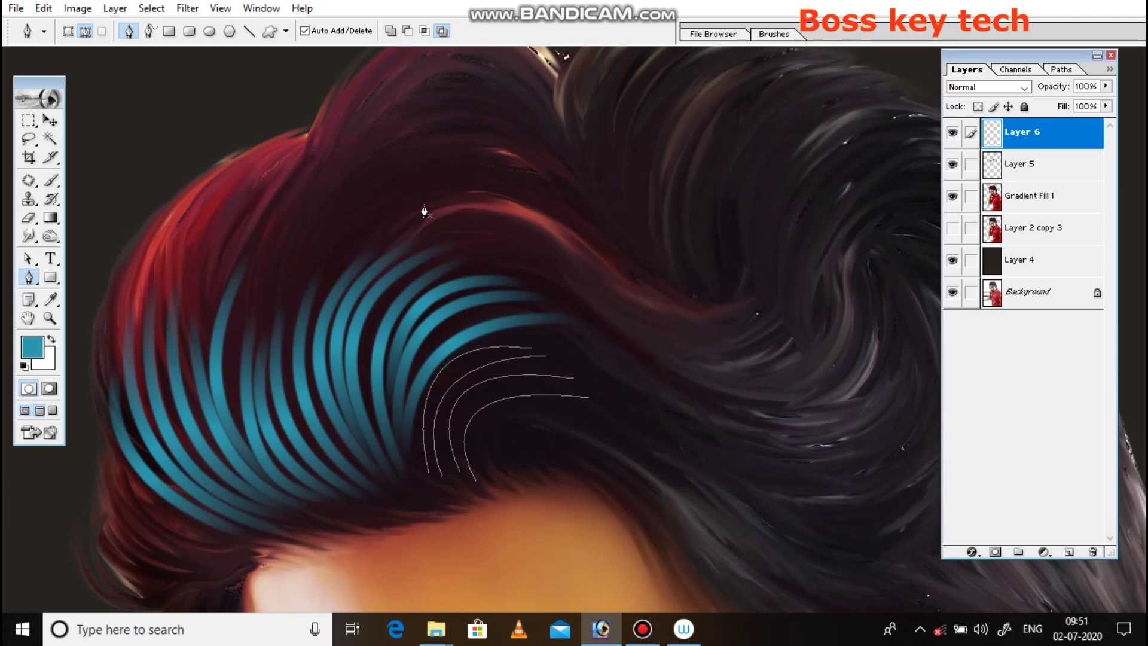
left_click_drag(363, 411, 373, 486)
left_click_drag(485, 365, 573, 379)
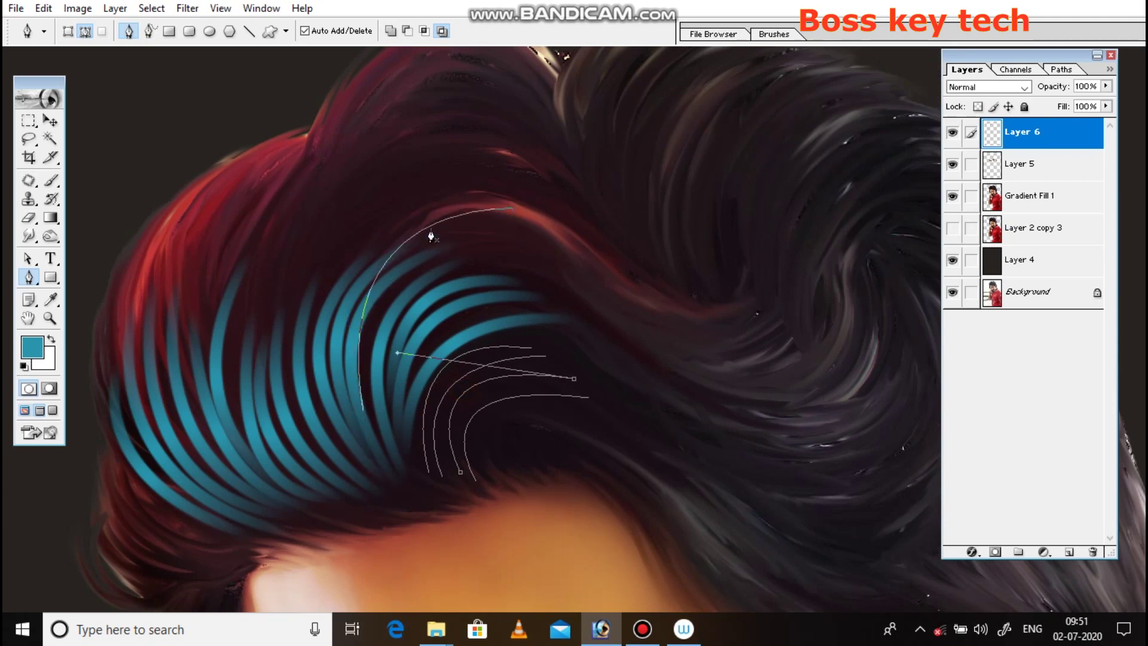
left_click_drag(345, 412, 410, 604)
left_click(403, 196)
left_click_drag(335, 419, 429, 589)
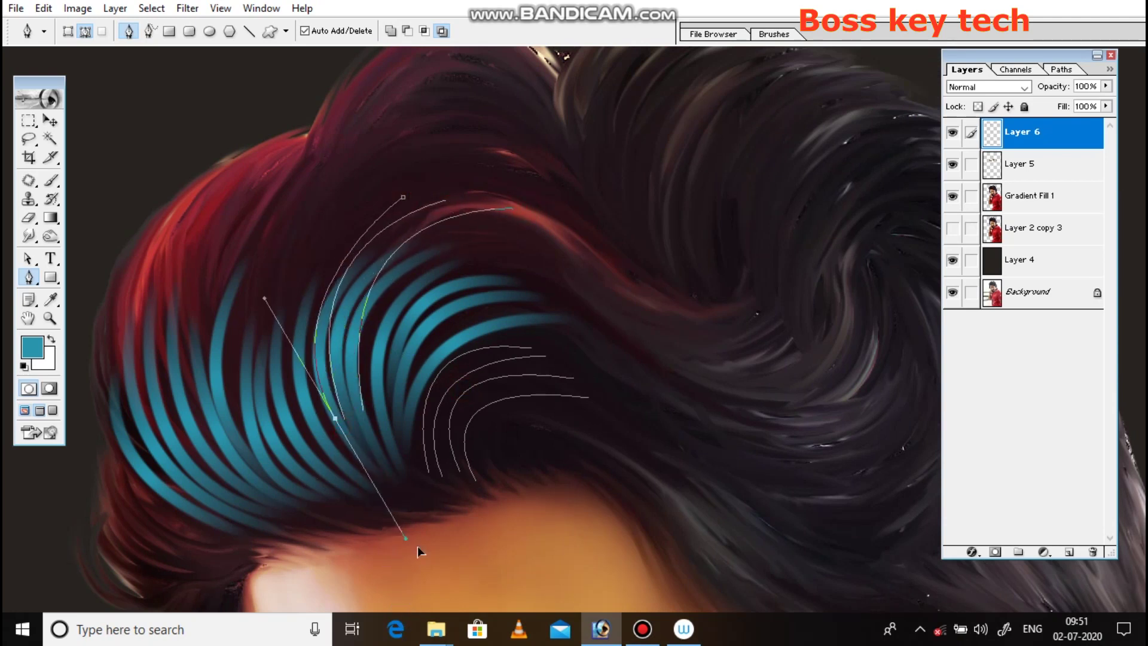
left_click(336, 199)
left_click_drag(346, 448, 492, 584)
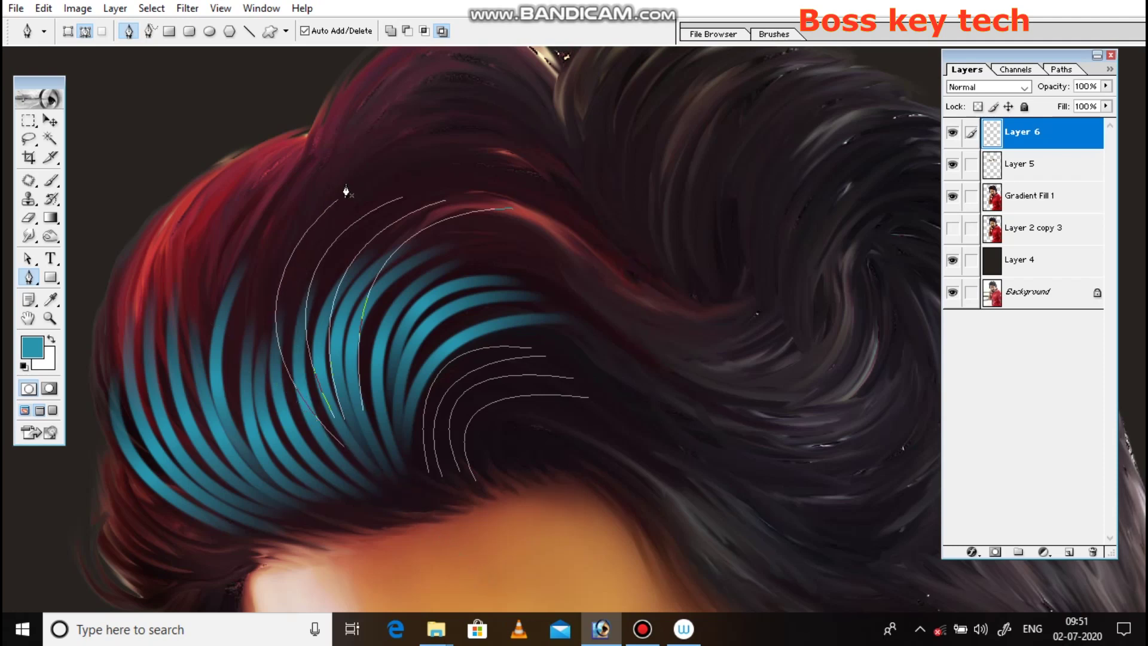
left_click_drag(289, 409, 450, 578)
left_click_drag(263, 371, 365, 529)
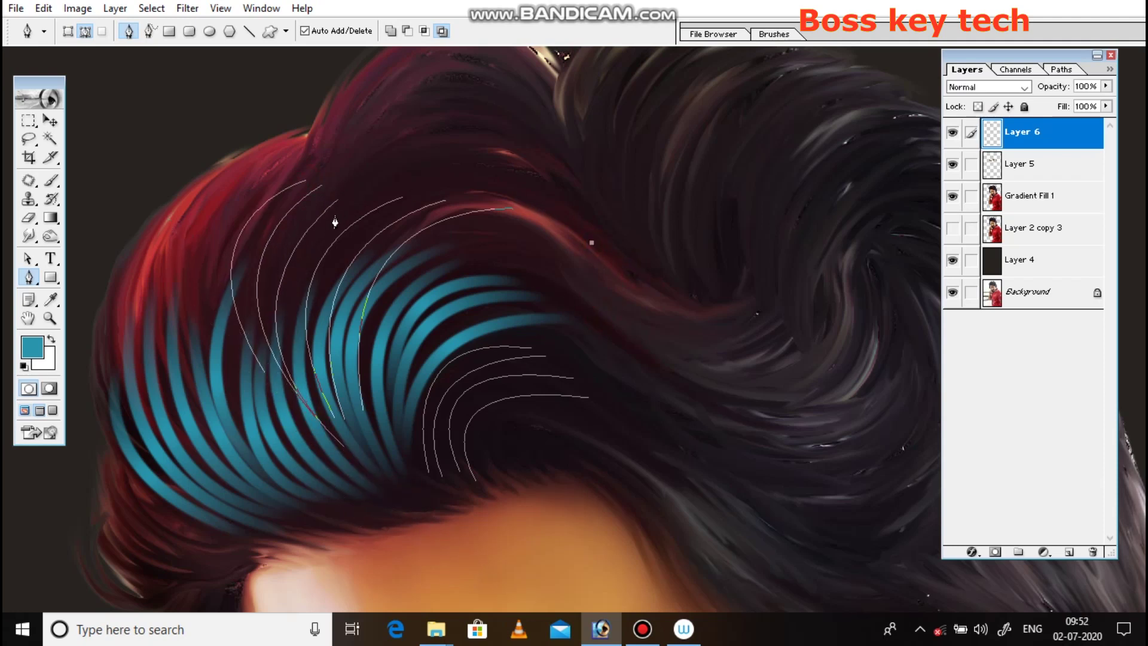
Step: Add strands arcing over the top of the hair and following the swirl rightward
left_click_drag(341, 226, 219, 375)
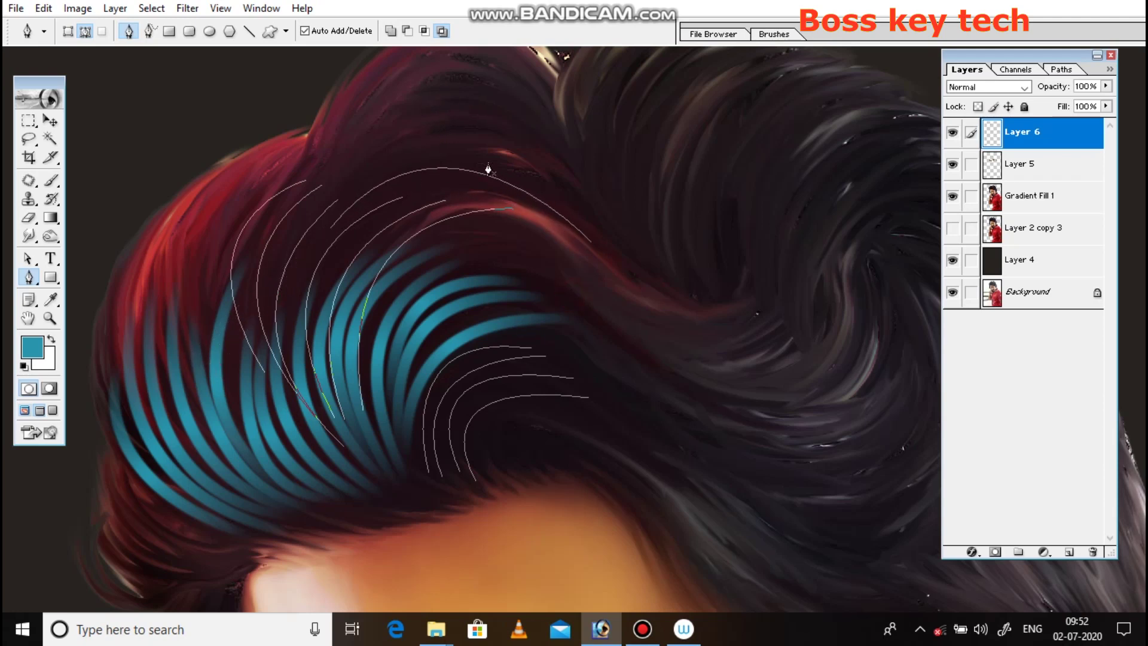
left_click_drag(328, 196, 282, 291)
left_click(545, 285, "ctrl")
left_click_drag(654, 315, 768, 456)
left_click(458, 271, "ctrl")
left_click(464, 260)
left_click_drag(661, 343, 760, 469)
left_click_drag(653, 371, 748, 482)
left_click(815, 315, "ctrl")
Step: Trace wave-shaped strands bending down around the right curl
left_click(618, 266)
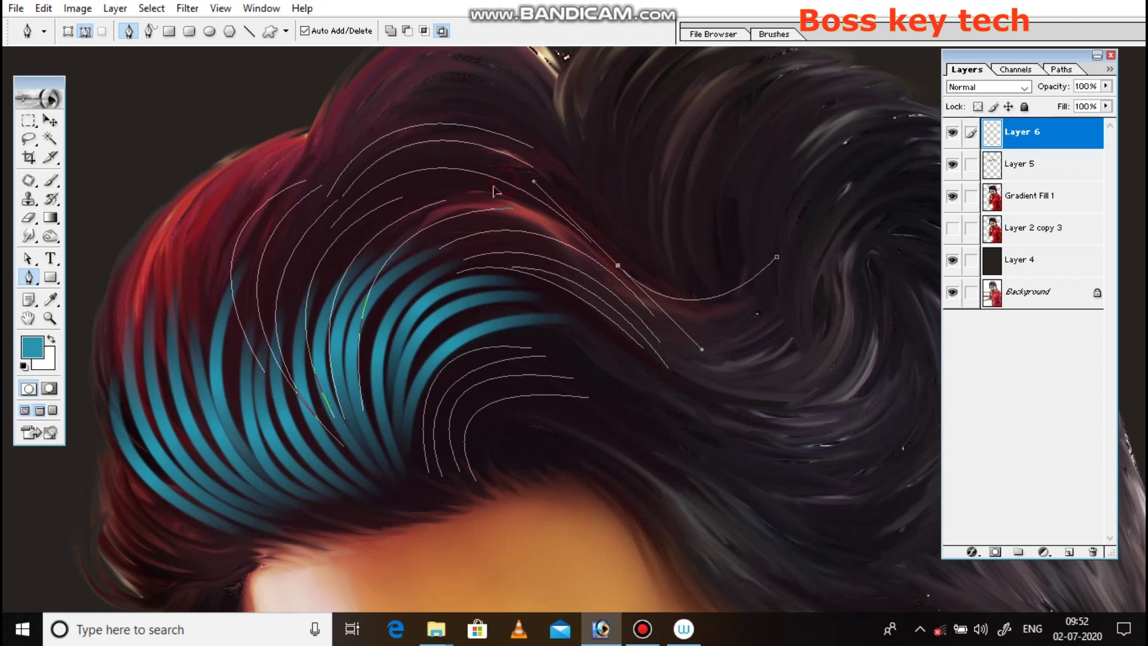
mouse_move(776, 257)
left_mouse_down()
mouse_move(795, 276)
mouse_move(821, 259)
left_mouse_up()
left_click(667, 316)
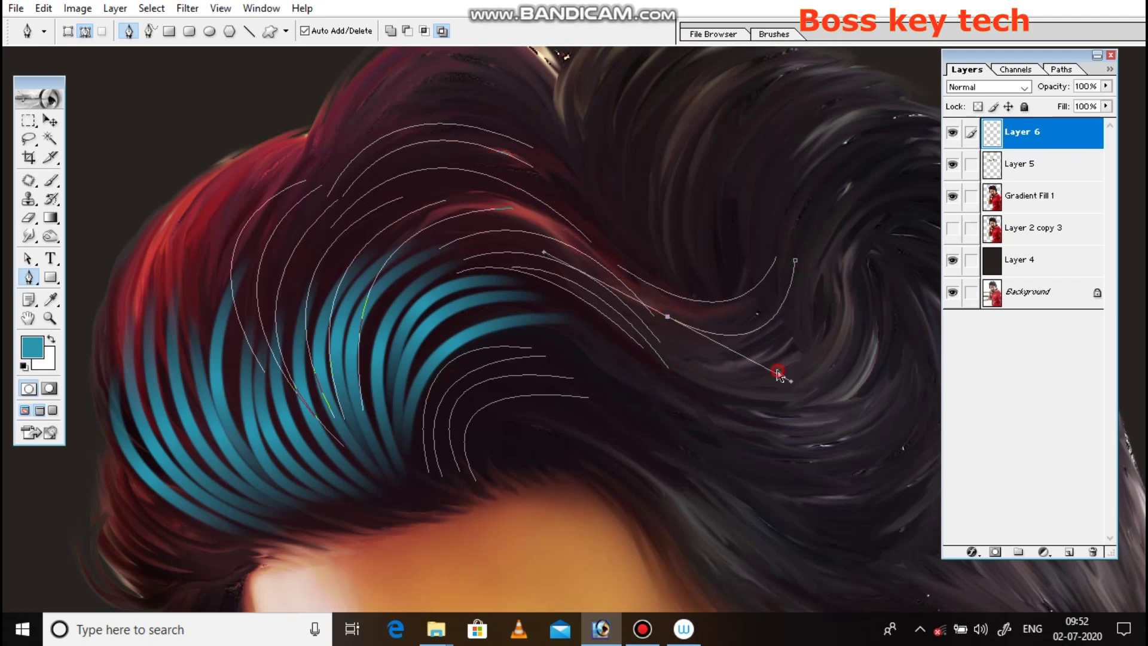
left_click_drag(682, 376, 706, 380)
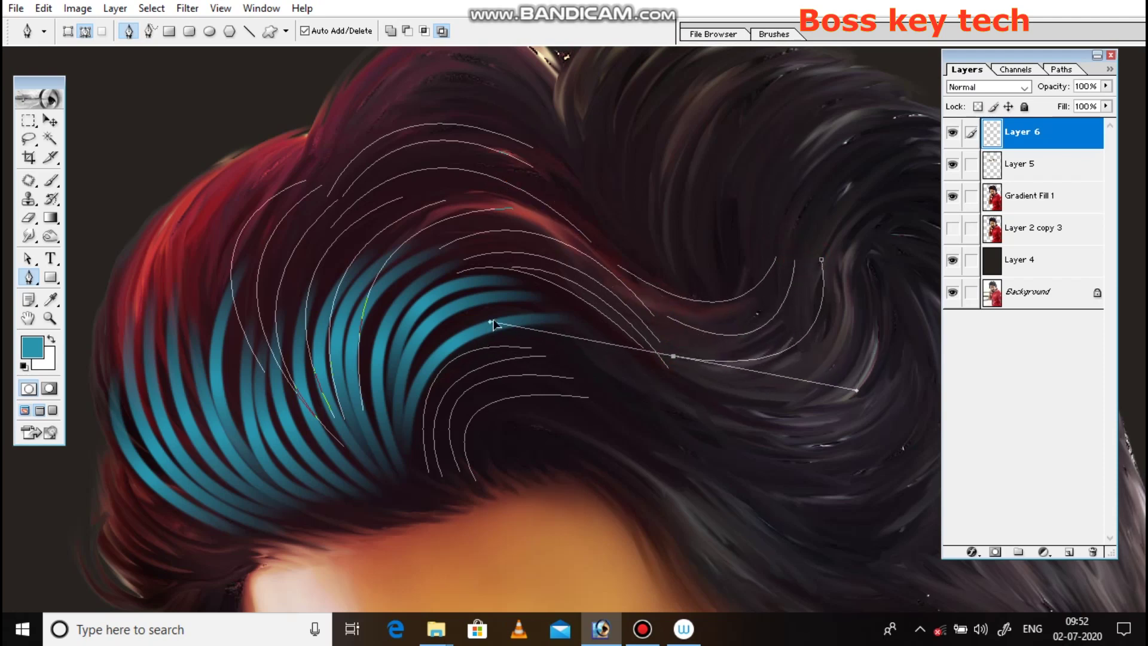
left_click_drag(636, 369, 481, 344)
left_click(856, 259)
left_click_drag(715, 396, 492, 384)
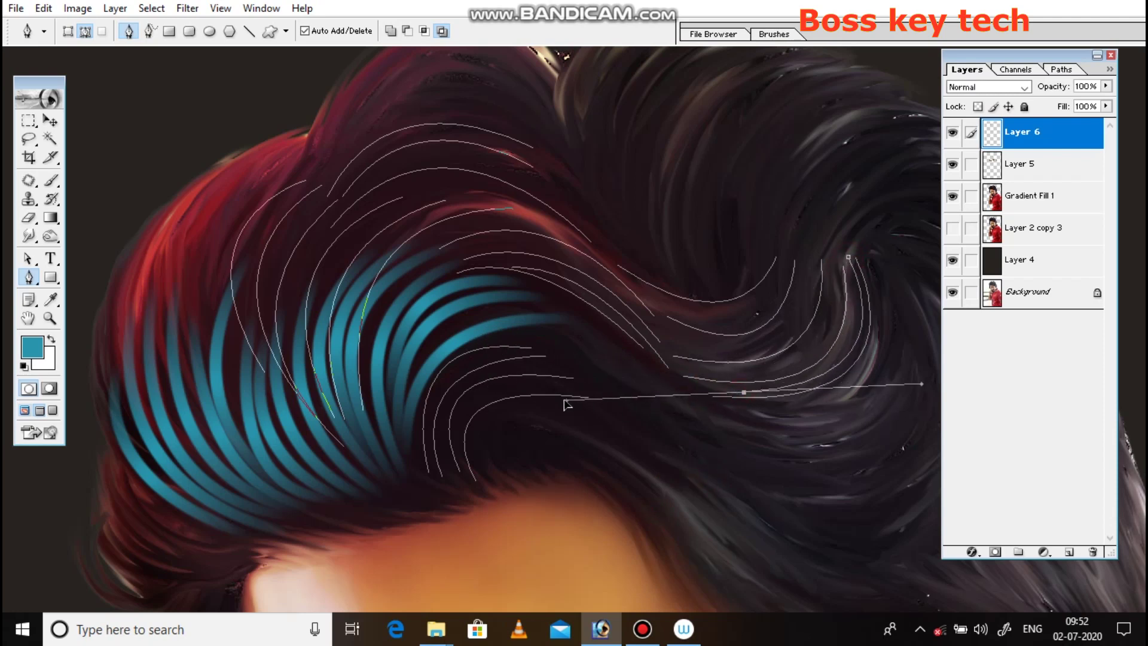
left_click(868, 263)
left_click_drag(767, 407, 658, 407)
key("Return")
left_click(810, 250)
left_click_drag(659, 351, 489, 327)
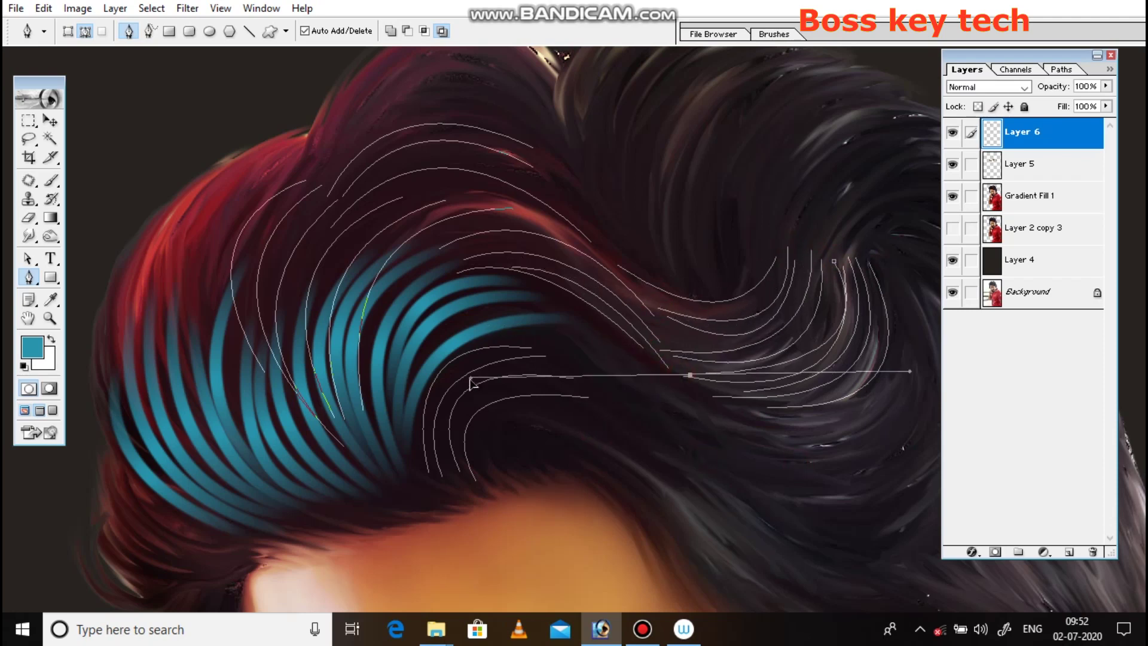
key("Return")
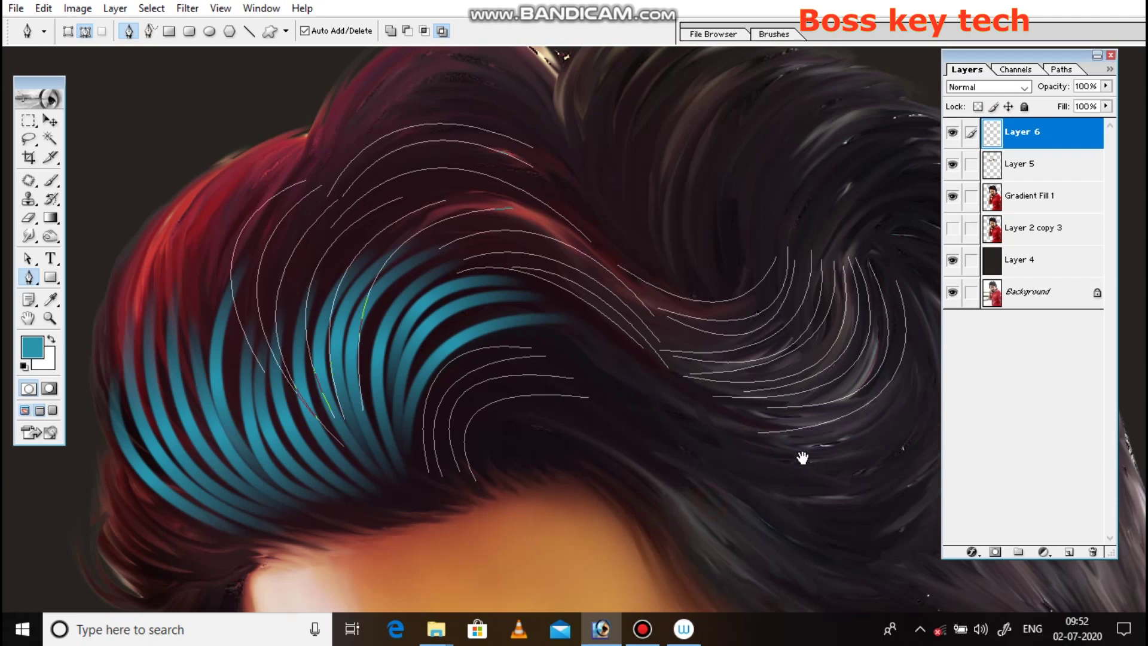
Step: Marquee-select the anchors of all the new strand paths
scroll(800, 451, "down", 1)
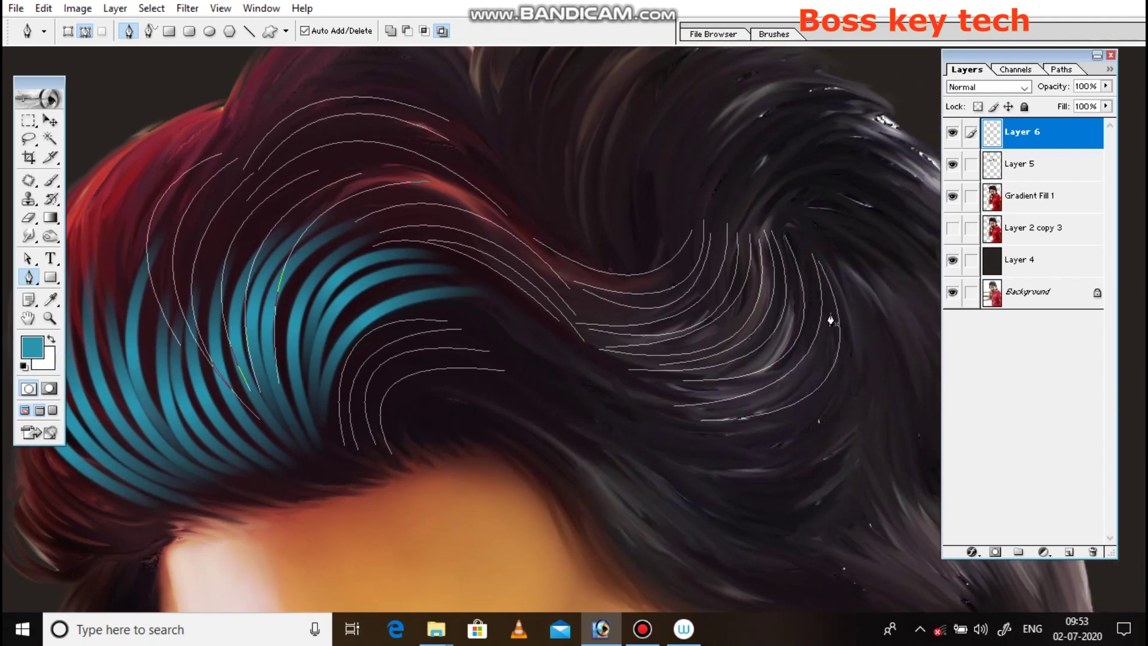
left_click_drag(688, 417, 520, 430)
key("Return")
left_click_drag(100, 105, 897, 559)
left_click_drag(155, 76, 924, 544)
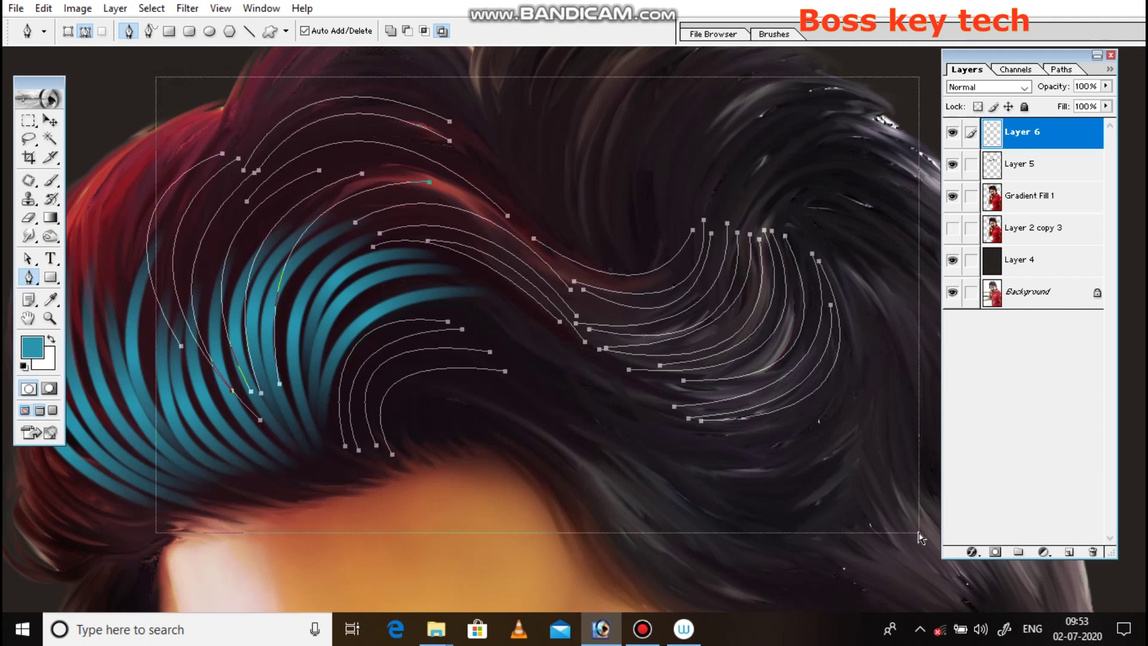
Step: Create Layer 7 and stroke all the selected paths with the teal brush
left_click(1069, 551)
left_click(27, 258)
right_click(466, 394)
left_click(520, 508)
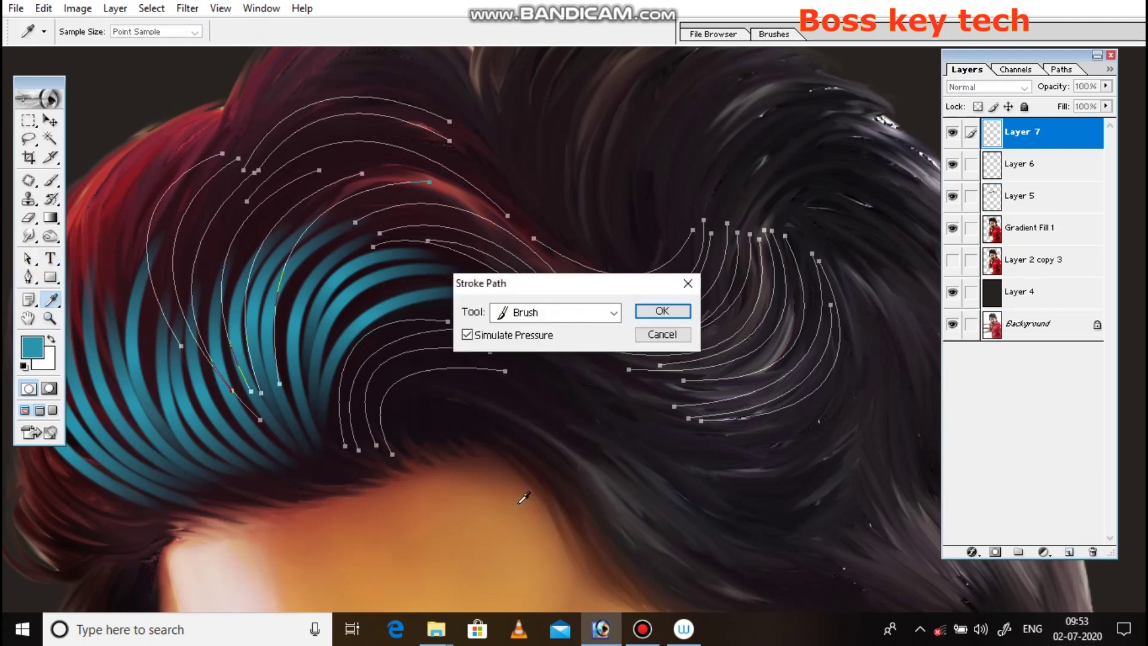
key("Return")
key("Return")
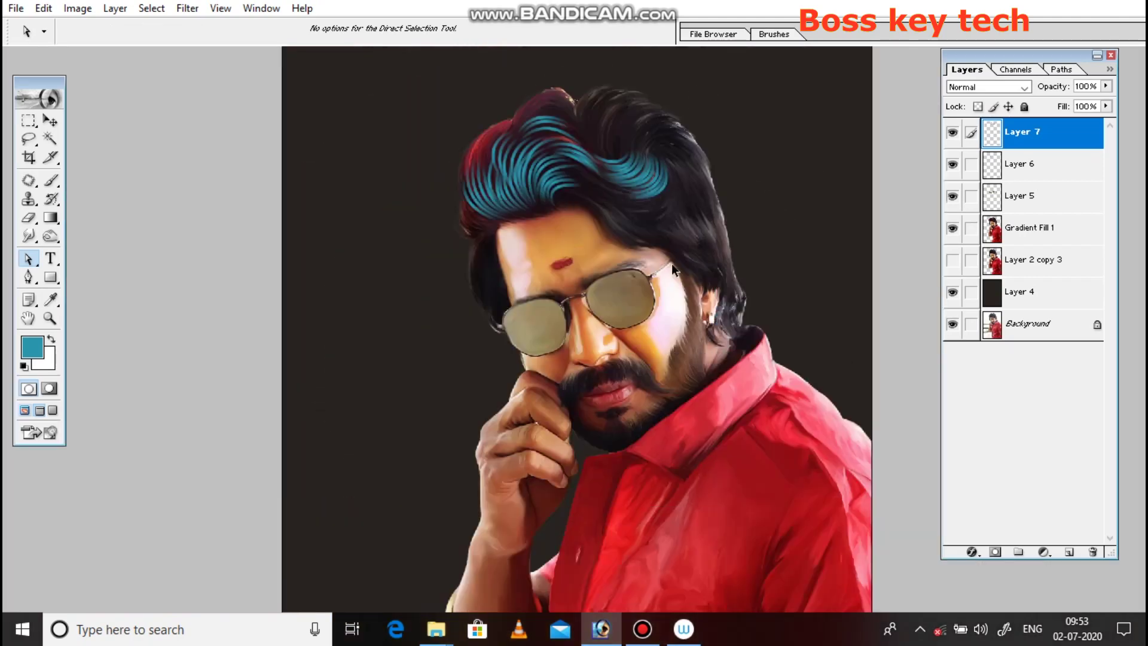
Step: Zoom in on the hair and start a strand along the lower swirl
key("ctrl+plus")
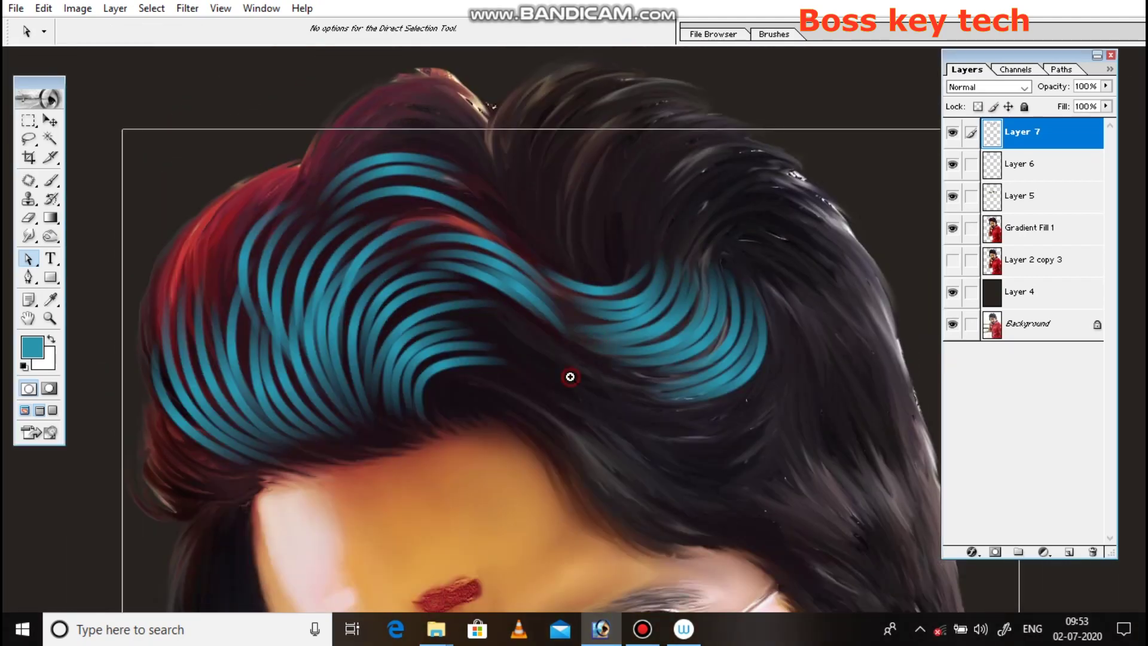
key("ctrl+plus")
key("p")
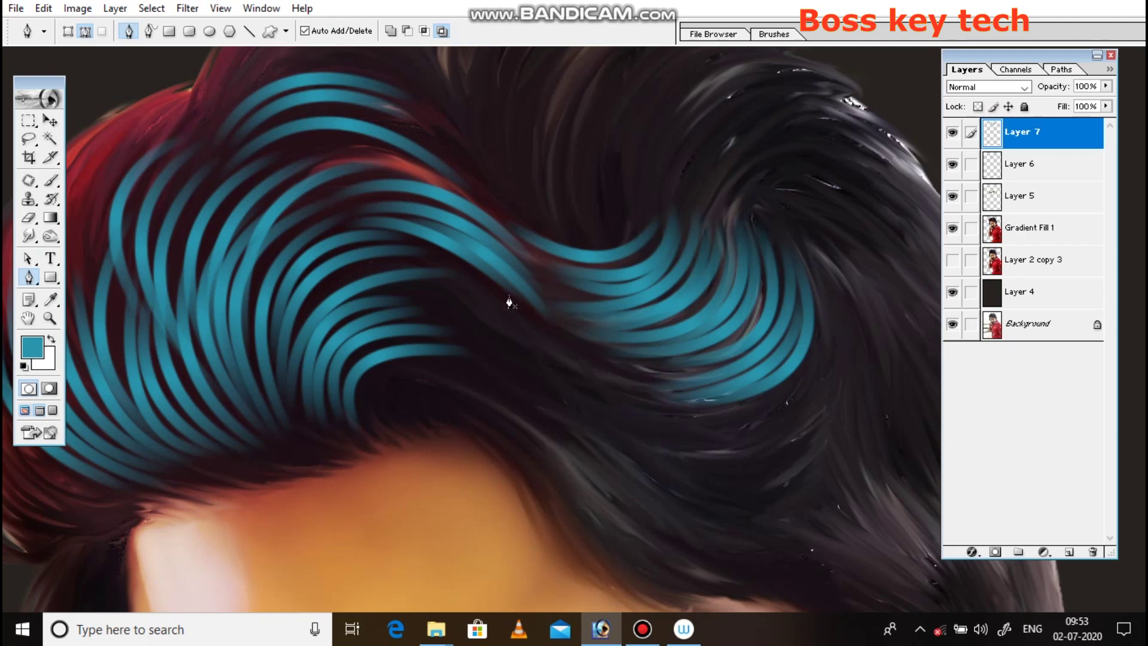
left_click_drag(771, 353, 932, 239)
Step: Trace several curved strands along the lower wave of the swirl
left_click(458, 291)
left_click(487, 346)
left_click_drag(777, 360, 883, 256)
left_click(524, 398, "ctrl")
left_click_drag(788, 399, 855, 258)
left_click(622, 457, "ctrl")
left_click_drag(814, 420, 914, 311)
left_click(566, 416, "ctrl")
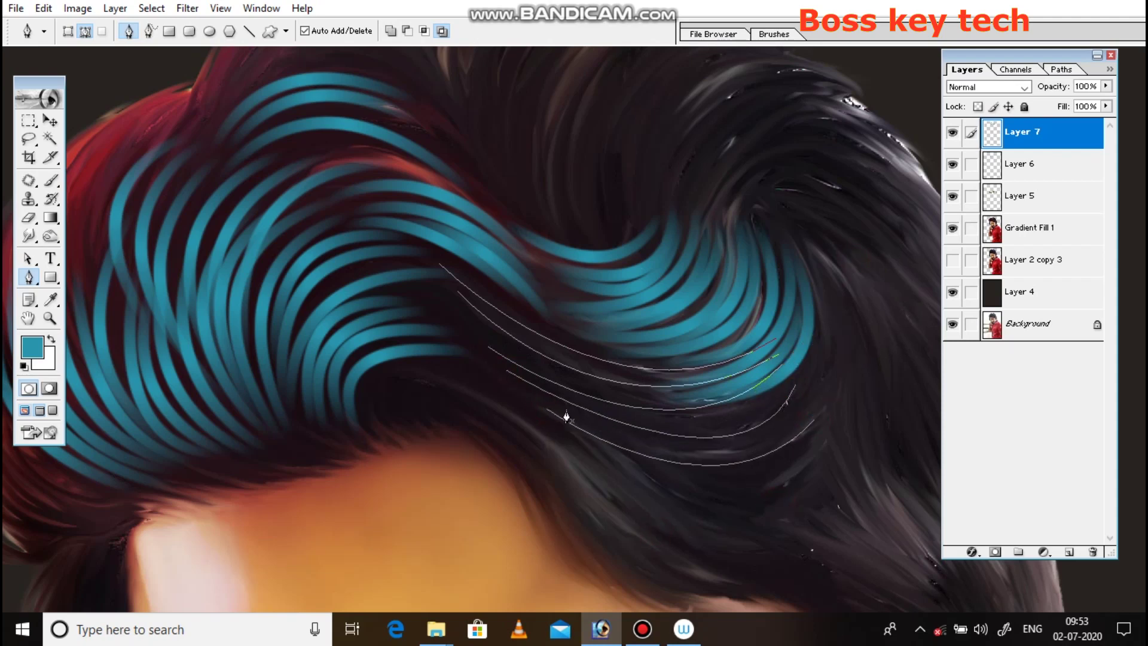
left_click(416, 414)
left_click_drag(615, 468, 698, 545)
left_click(584, 495, "ctrl")
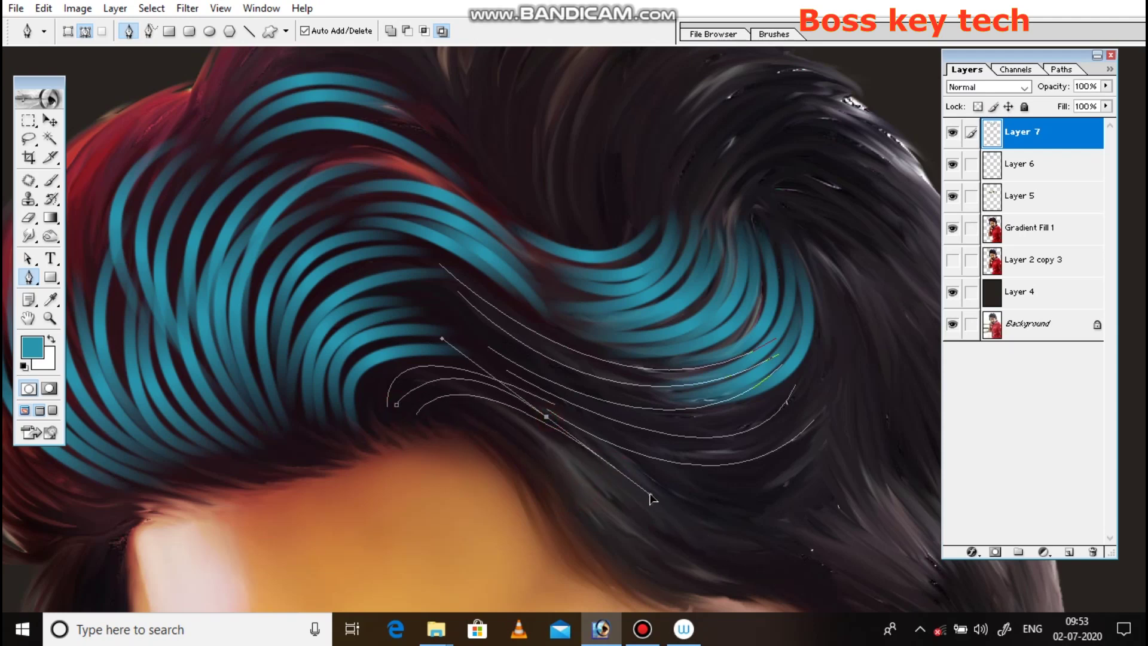
Step: Draw more strands curving up and down the right curl
left_click(589, 428)
left_click_drag(811, 388, 860, 251)
left_click(805, 259, "ctrl")
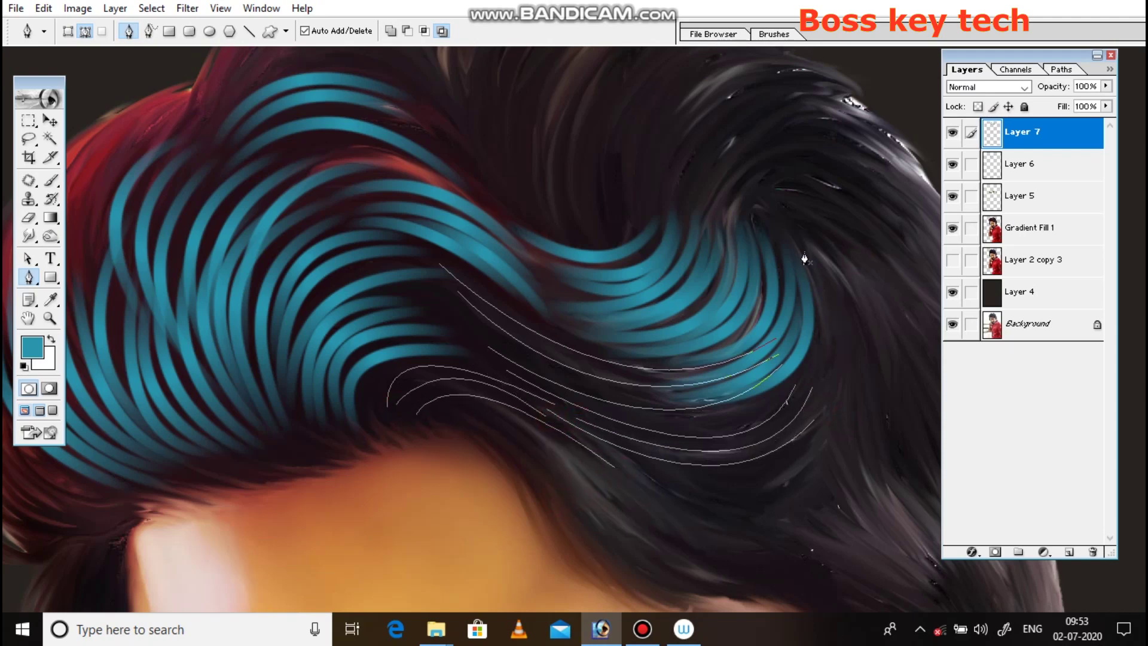
left_click_drag(759, 452, 646, 472)
left_click(804, 259)
left_click_drag(787, 406, 747, 476)
left_click(812, 311, "ctrl")
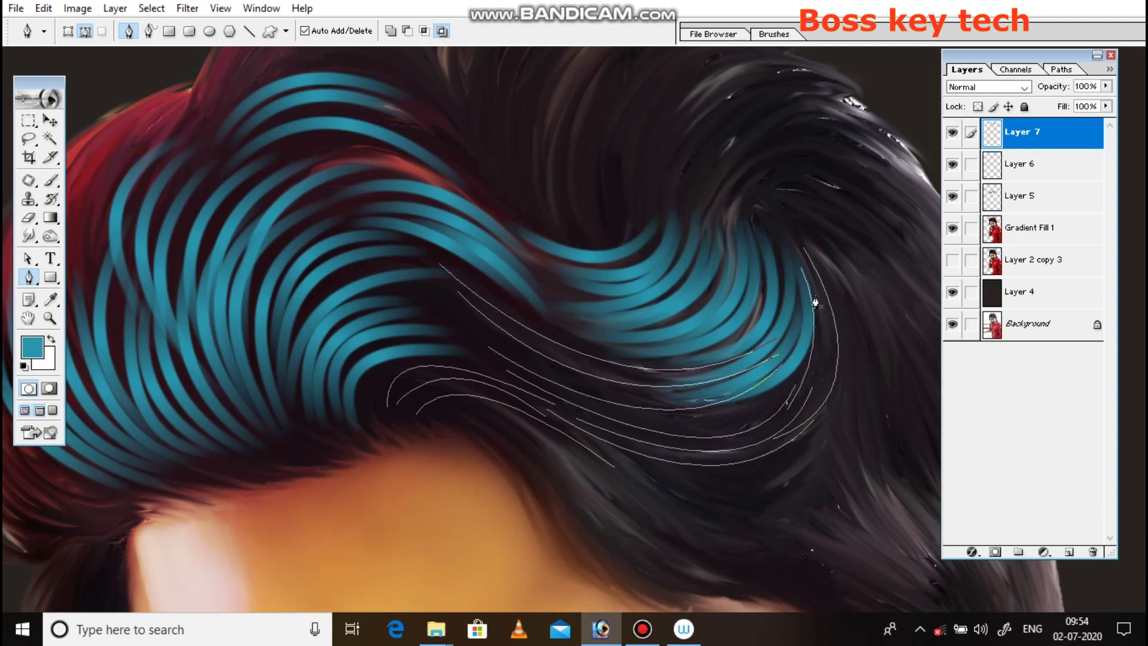
mouse_move(807, 413)
left_mouse_down()
mouse_move(767, 464)
mouse_move(525, 486)
left_mouse_up()
left_click(796, 366, "ctrl")
left_click(827, 304, "ctrl")
left_click_drag(664, 406, 891, 423)
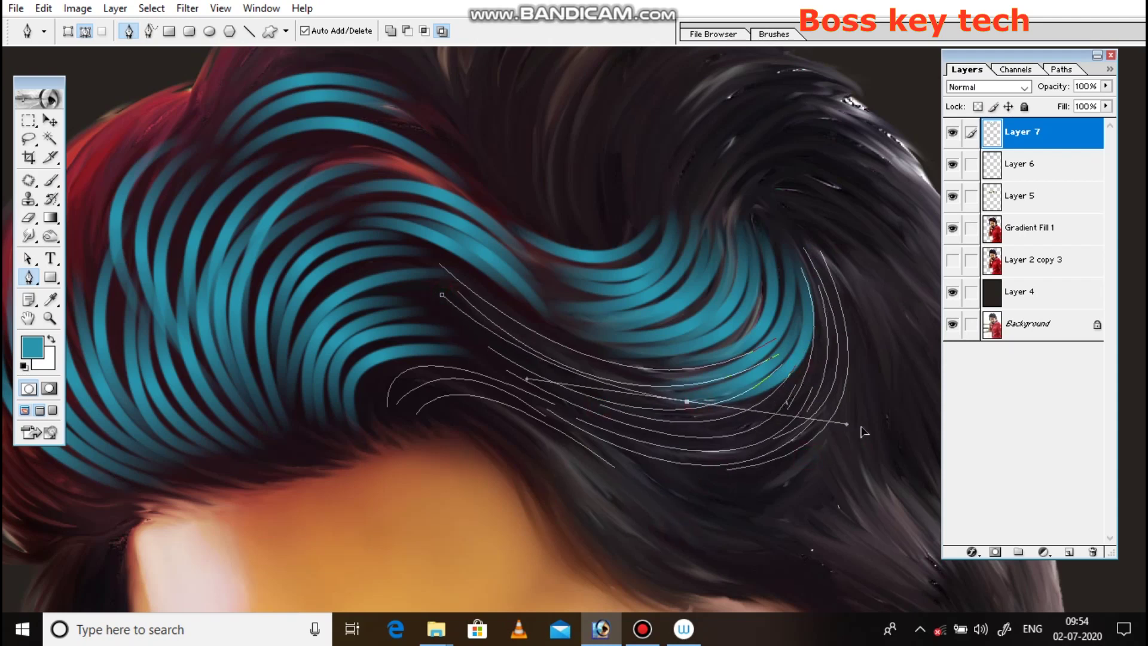
left_click(336, 200, "ctrl")
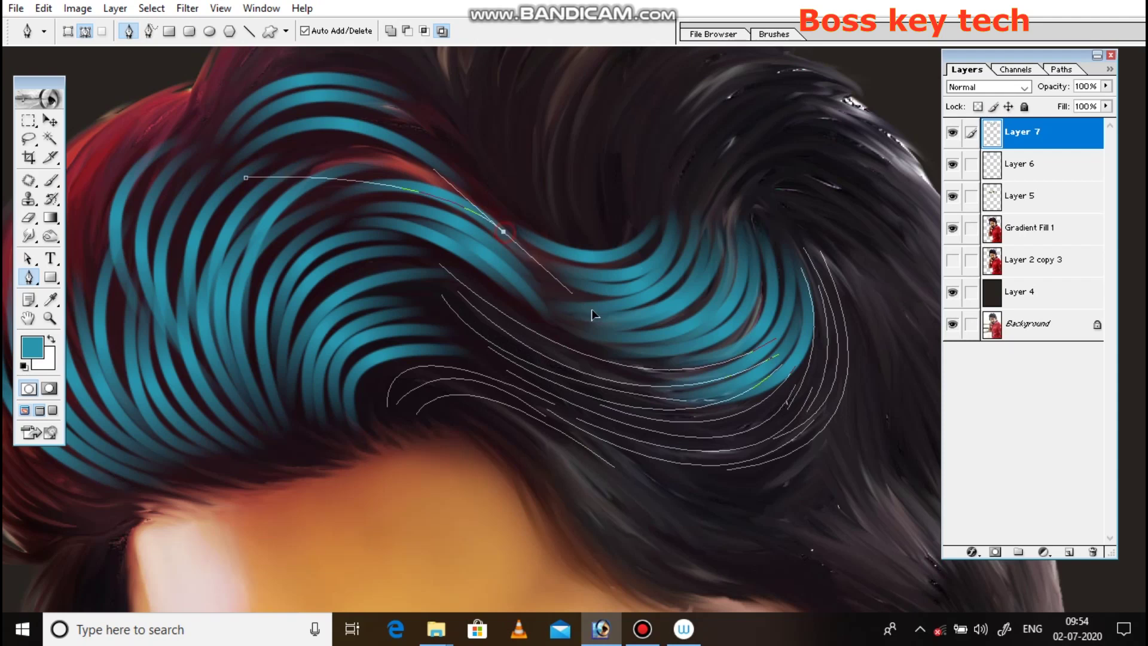
Step: Add two curves over the upper-left swirl, then select all strand path anchors
left_click_drag(518, 233, 543, 350)
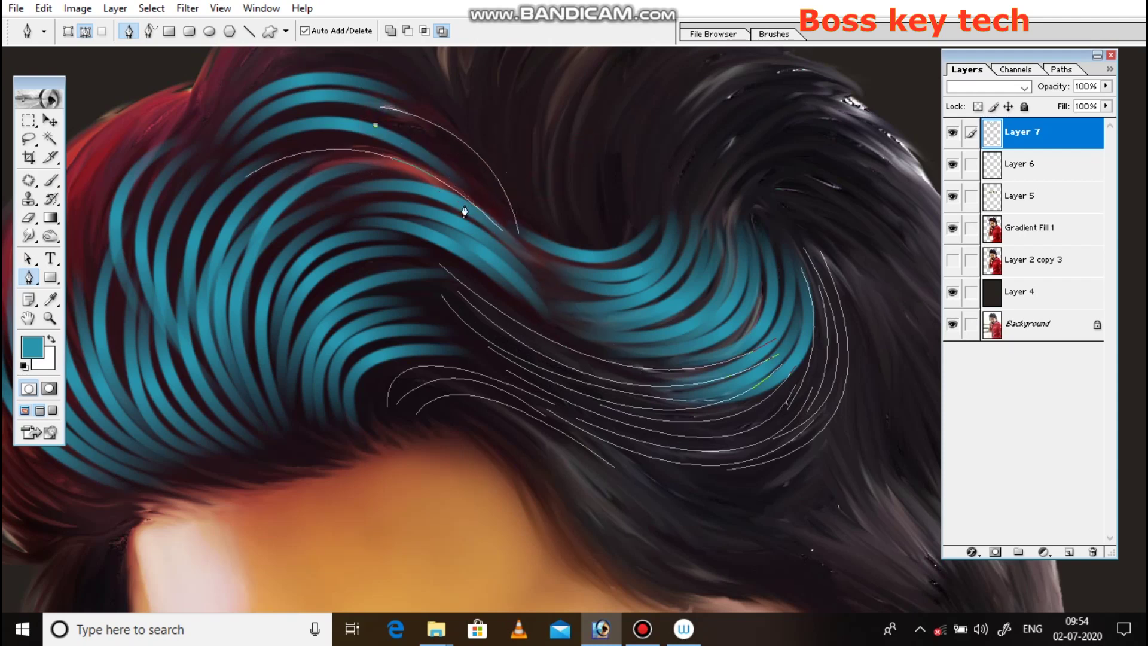
left_click(262, 159)
left_click_drag(495, 221, 571, 335)
left_click(639, 174, "ctrl")
left_click_drag(229, 96, 935, 589)
right_click(827, 318)
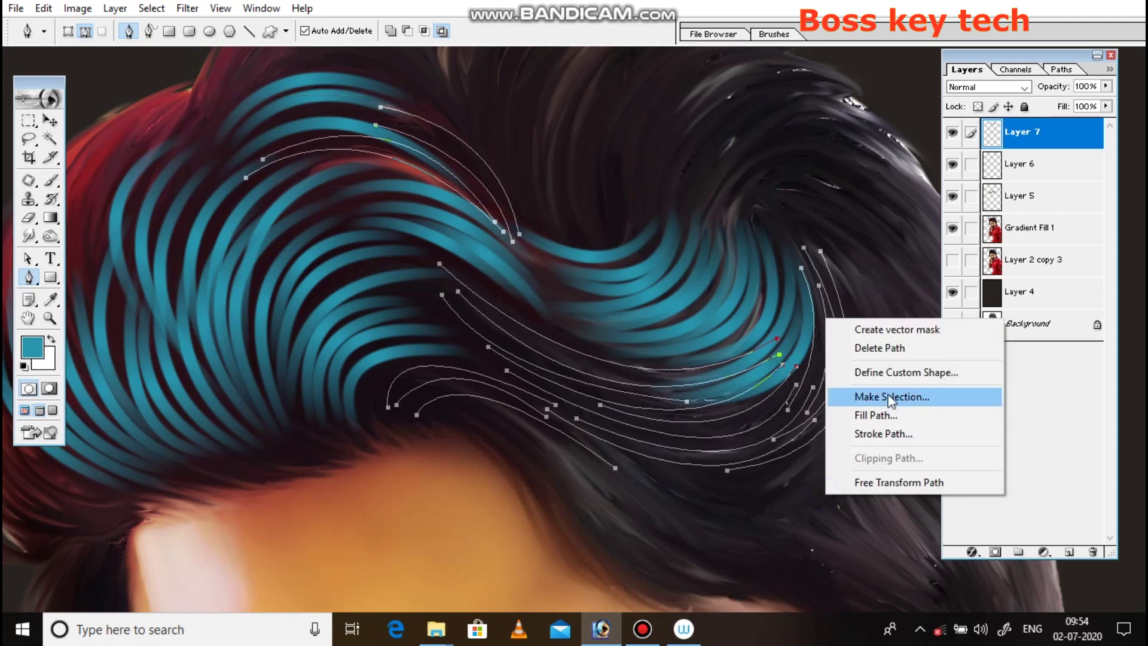
Step: Stroke the marquee-selected hair paths with the teal brush and review the portrait
left_click(709, 174)
left_click(28, 259)
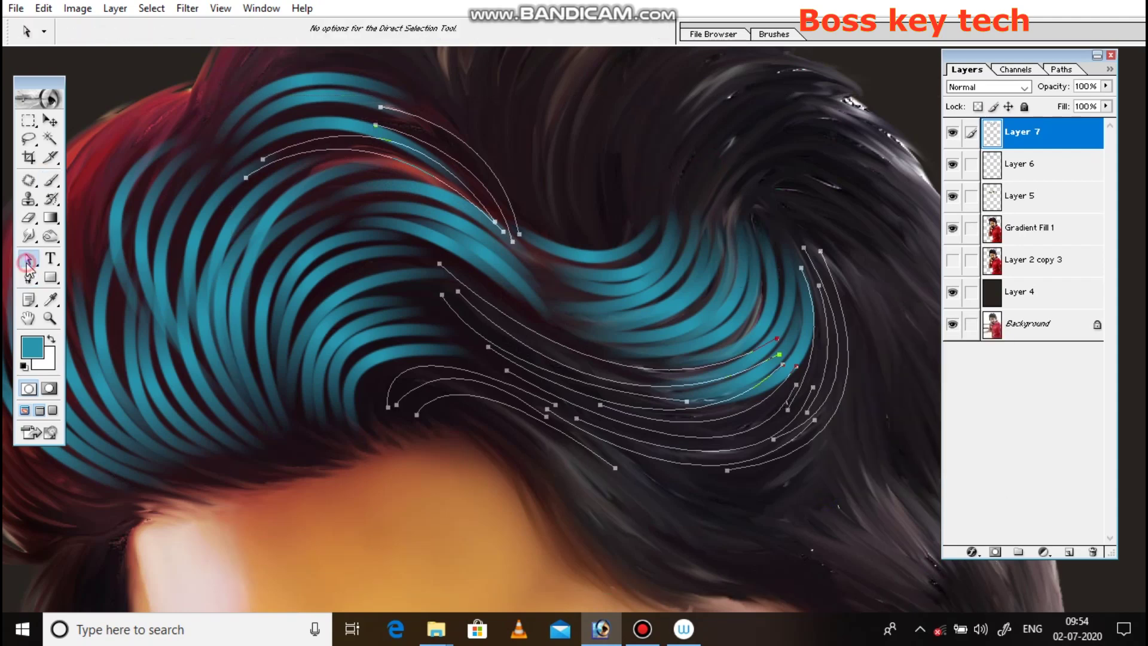
left_click_drag(229, 93, 867, 563)
right_click(770, 326)
left_click(846, 431)
key("Return")
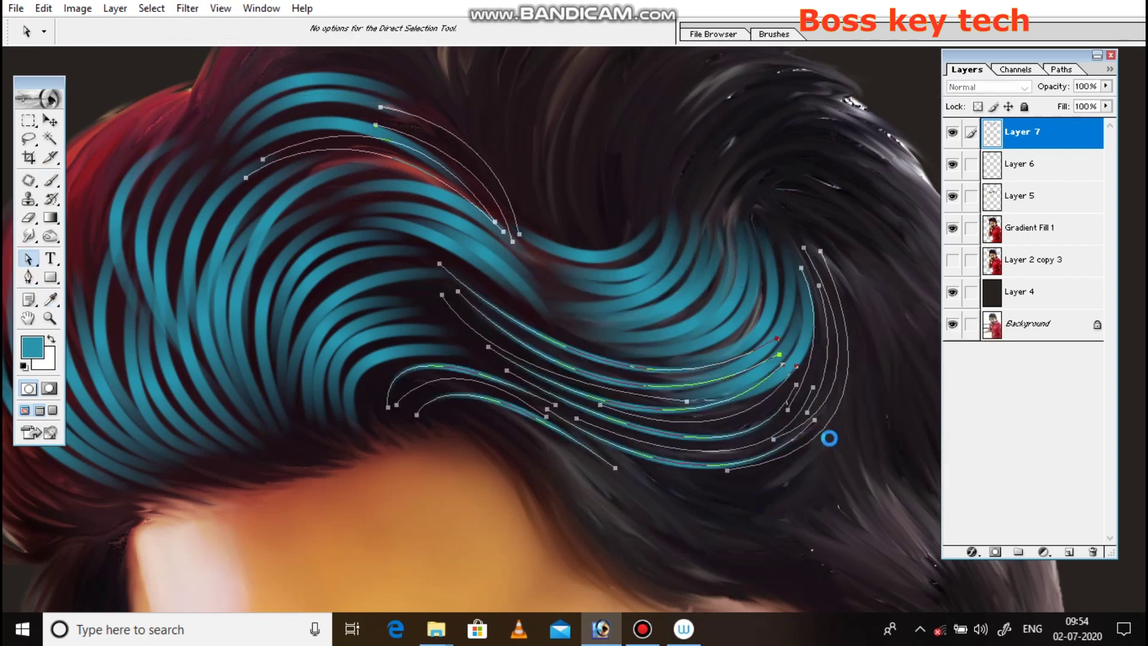
key("ctrl+h")
key("ctrl+minus")
key("ctrl+minus")
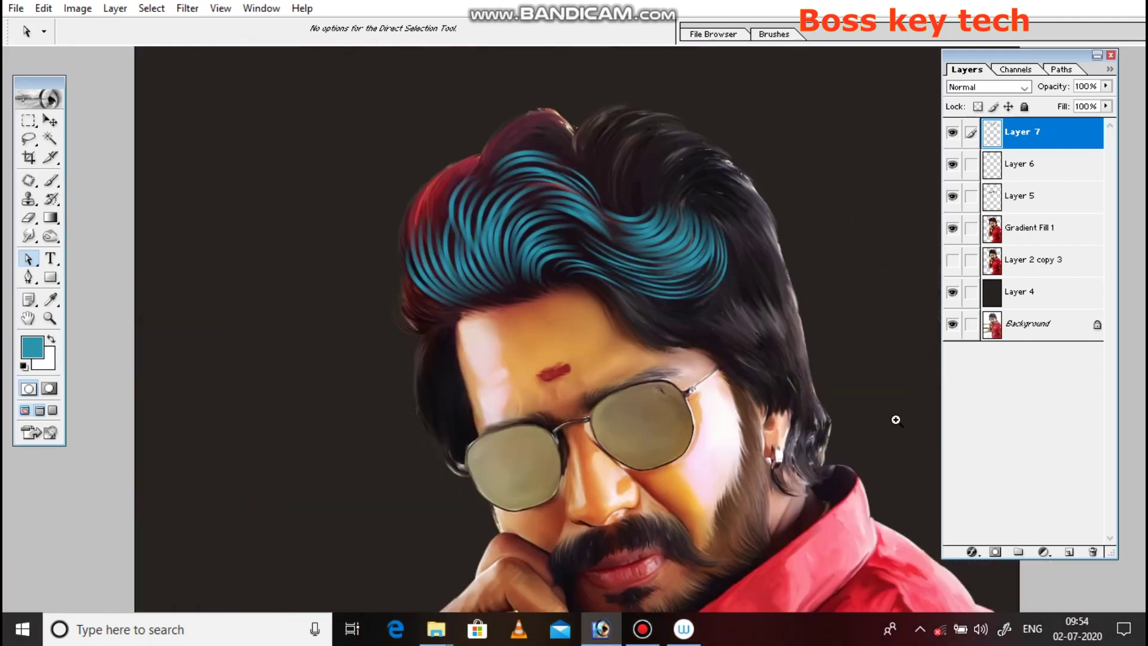
key("ctrl+plus")
key("ctrl+plus")
left_click_drag(538, 332, 543, 354)
Step: Reselect the strand paths, stroke them again as teal strands, and hide the outlines
key("ctrl+h")
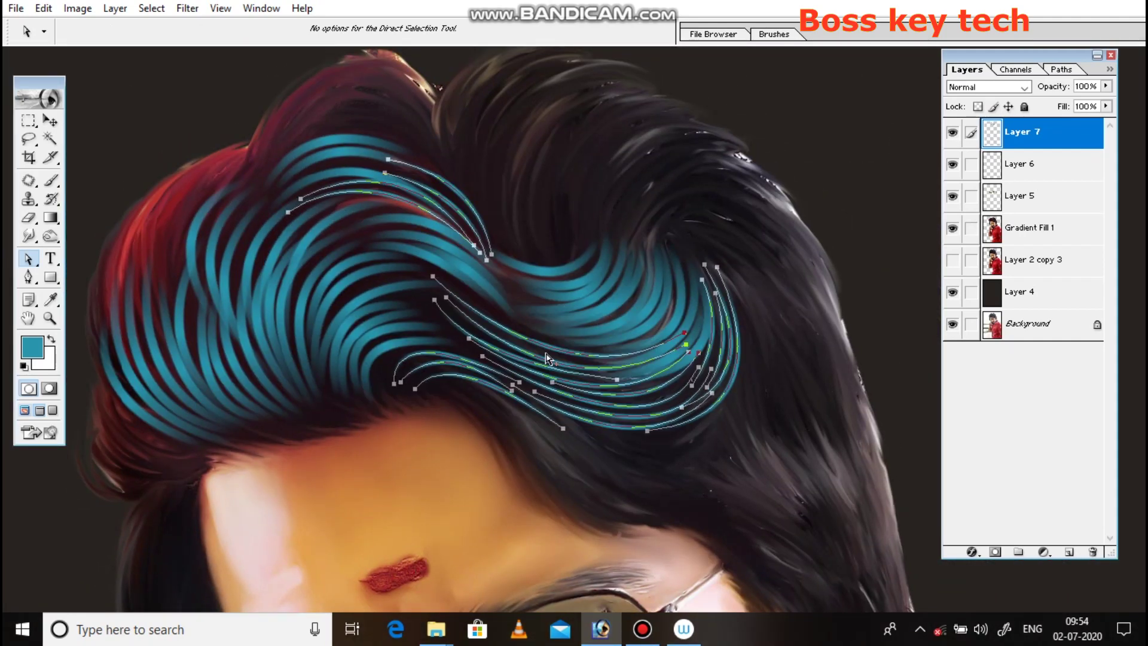
key("b")
left_click(28, 258)
left_click_drag(257, 124, 789, 471)
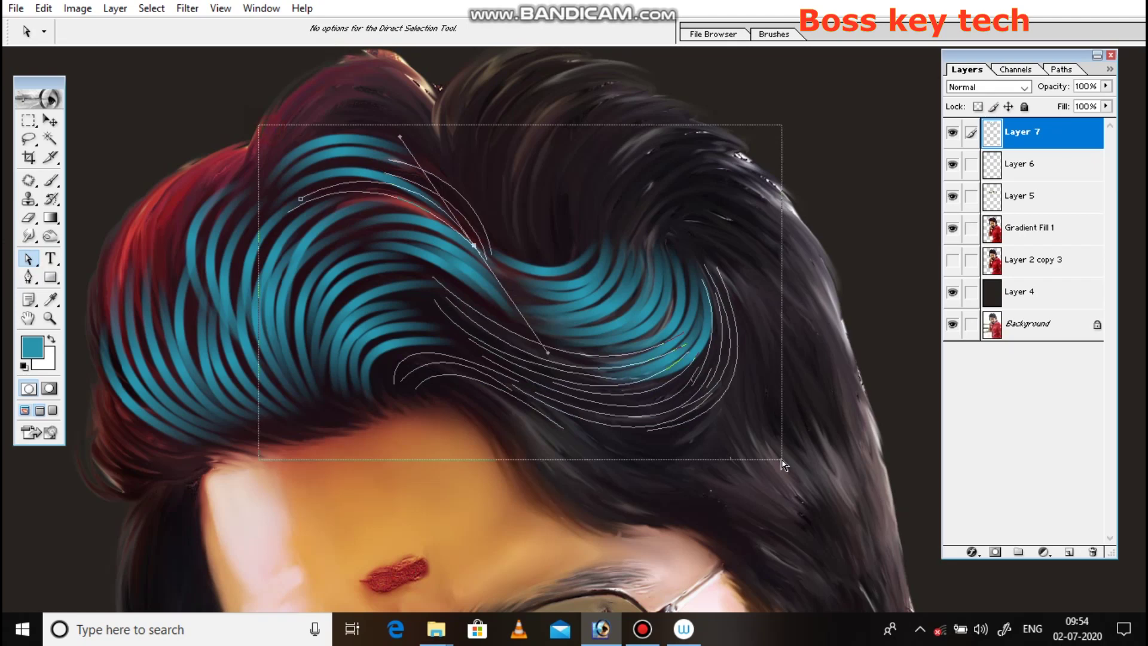
right_click(789, 264)
left_click(844, 378)
key("Return")
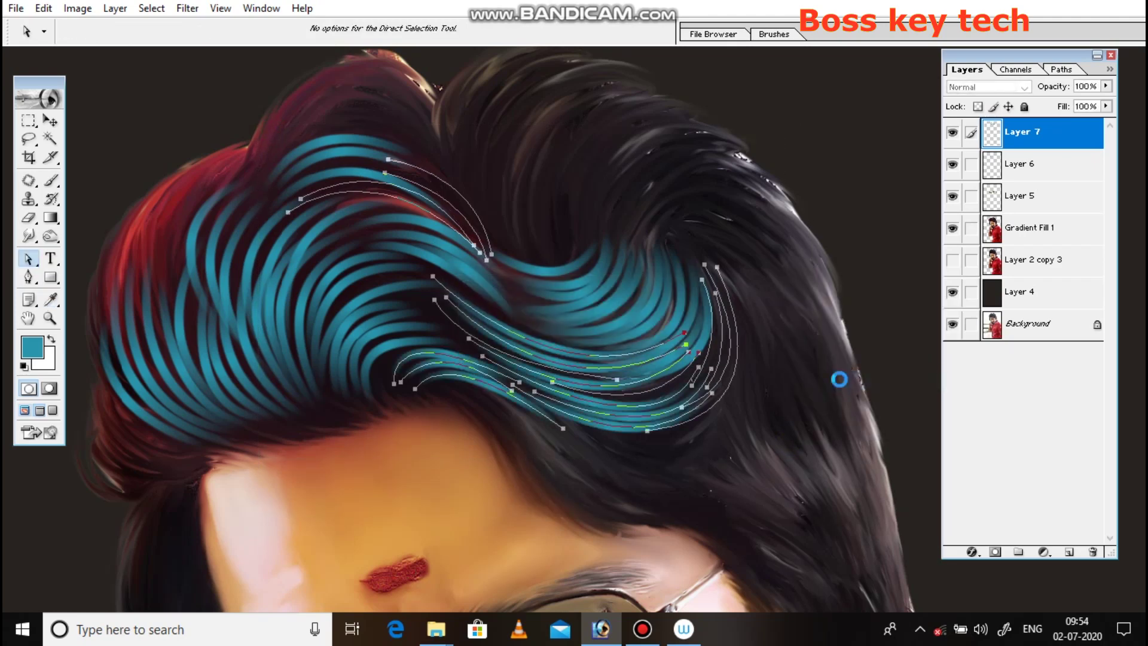
key("ctrl+h")
scroll(600, 197, "down", 3)
scroll(478, 350, "right", 5)
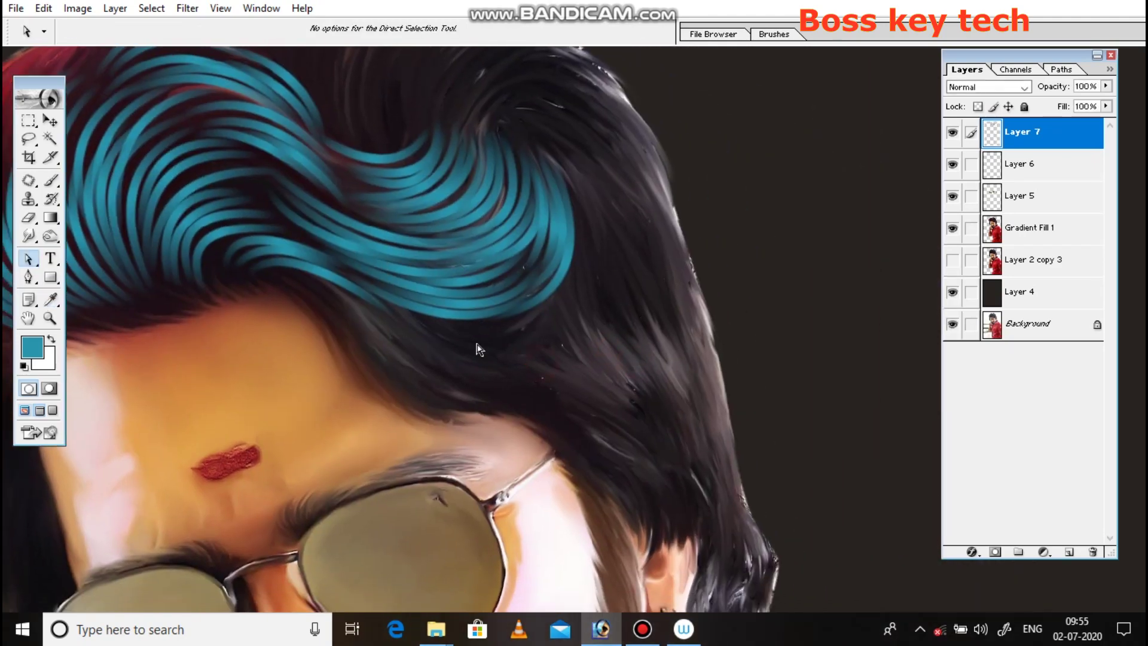
Step: With the Freeform Pen, draw six strand curves across the dark hair above the forehead
left_click(29, 278)
left_click(94, 289)
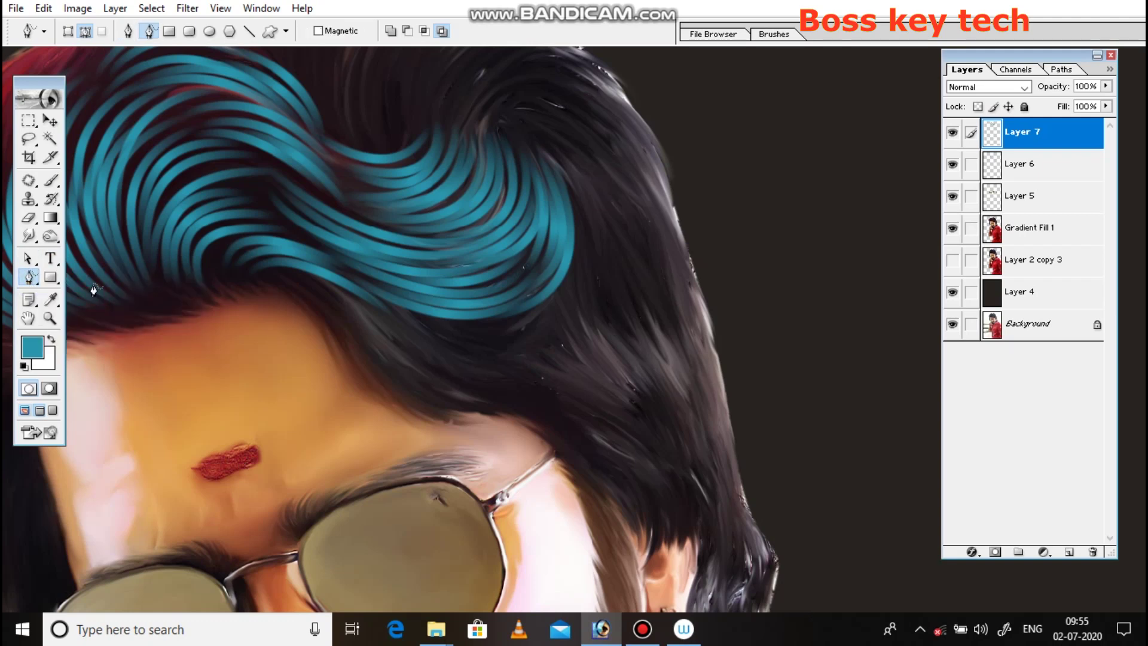
left_click_drag(298, 278, 555, 399)
left_click_drag(328, 286, 565, 369)
left_click_drag(371, 315, 589, 377)
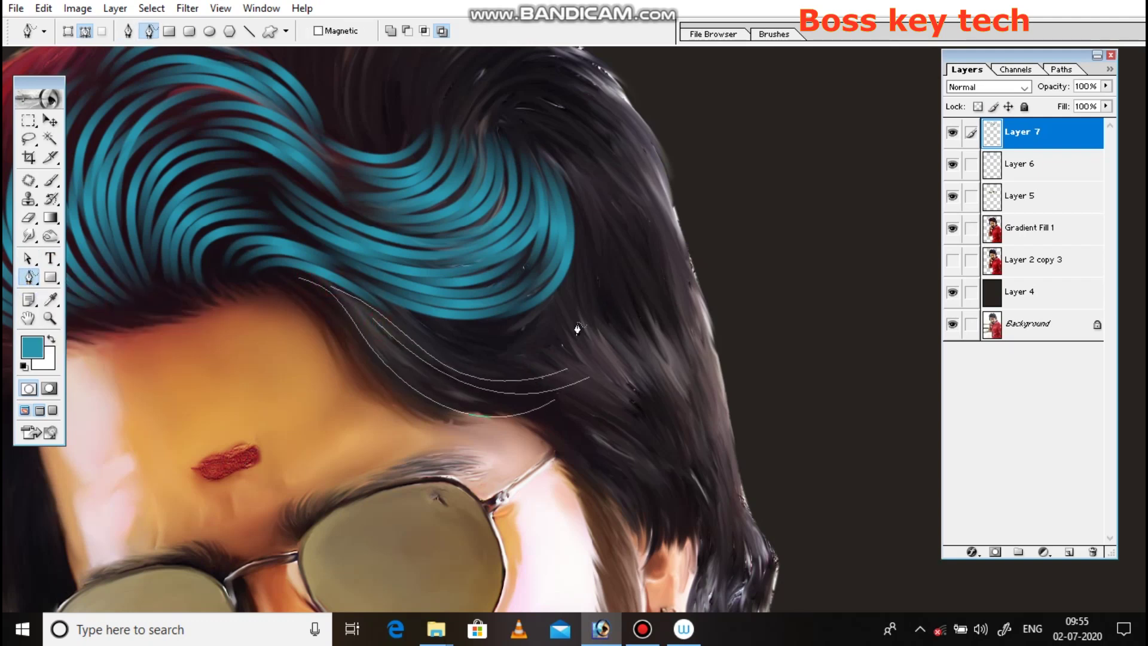
left_click_drag(402, 311, 563, 290)
mouse_move(420, 326)
left_mouse_down()
mouse_move(570, 295)
mouse_move(492, 367)
left_mouse_up()
left_click_drag(581, 360, 595, 336)
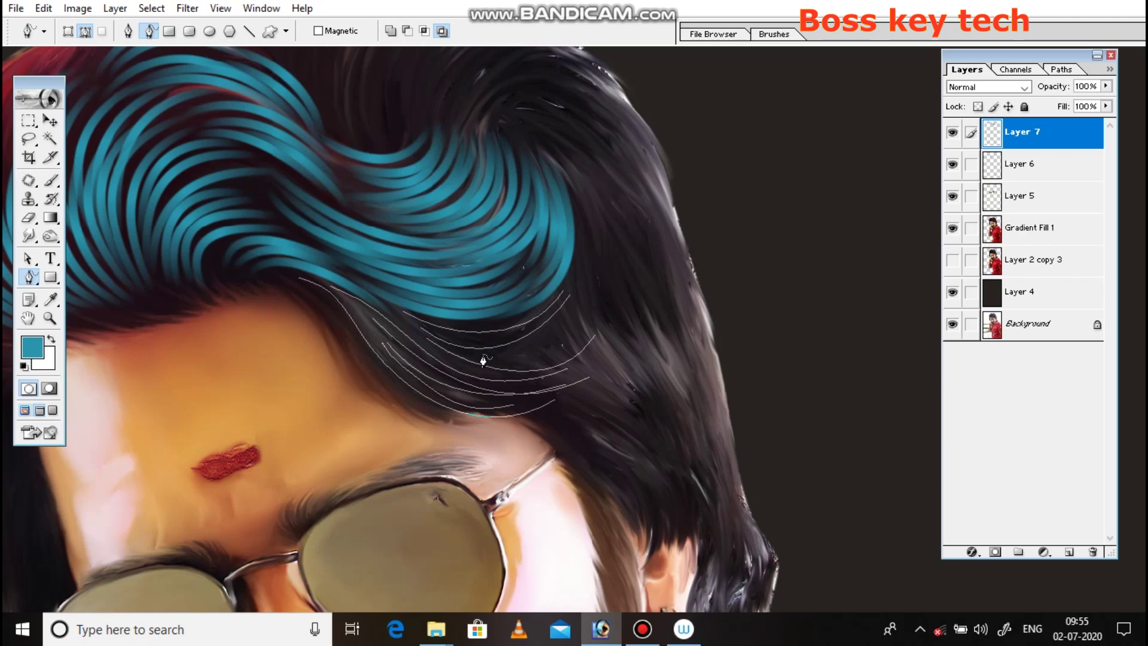
Step: Select all the new strand paths and stroke them into teal strands
left_click(542, 387)
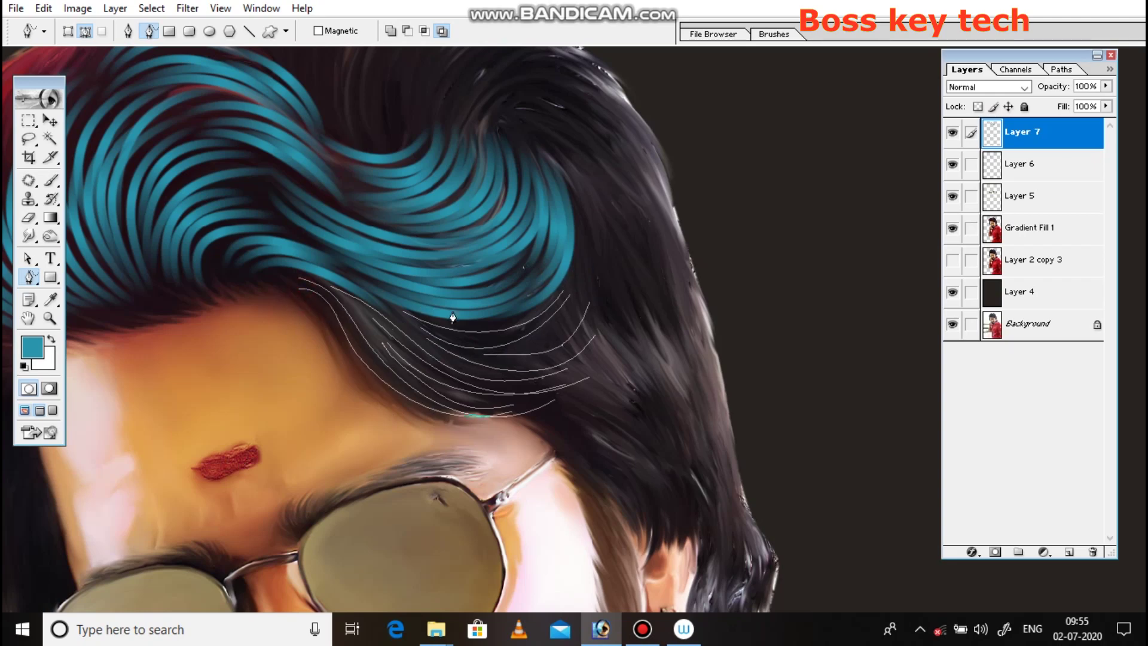
scroll(479, 188, "up", 3)
scroll(569, 236, "down", 3)
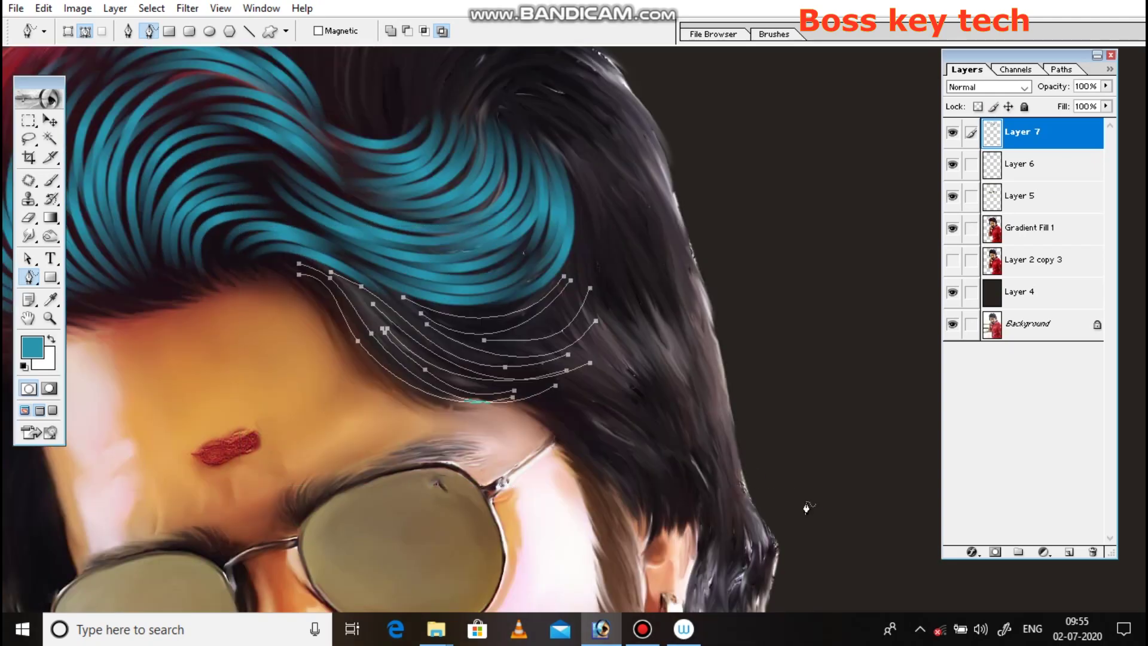
left_click(28, 258)
key("f")
key("Tab")
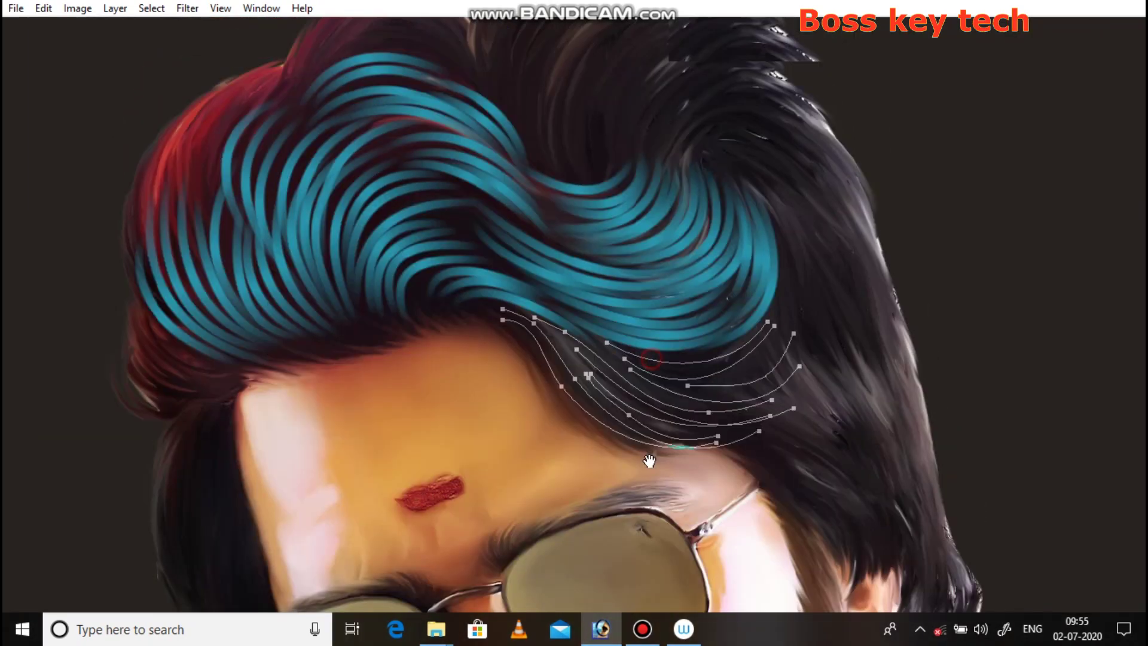
left_click_drag(855, 517, 454, 242)
right_click(690, 258)
left_click(737, 374)
key("Return")
Step: Hide the path outlines and fit the whole portrait on screen
key("ctrl+h")
key("Tab")
key("ctrl+0")
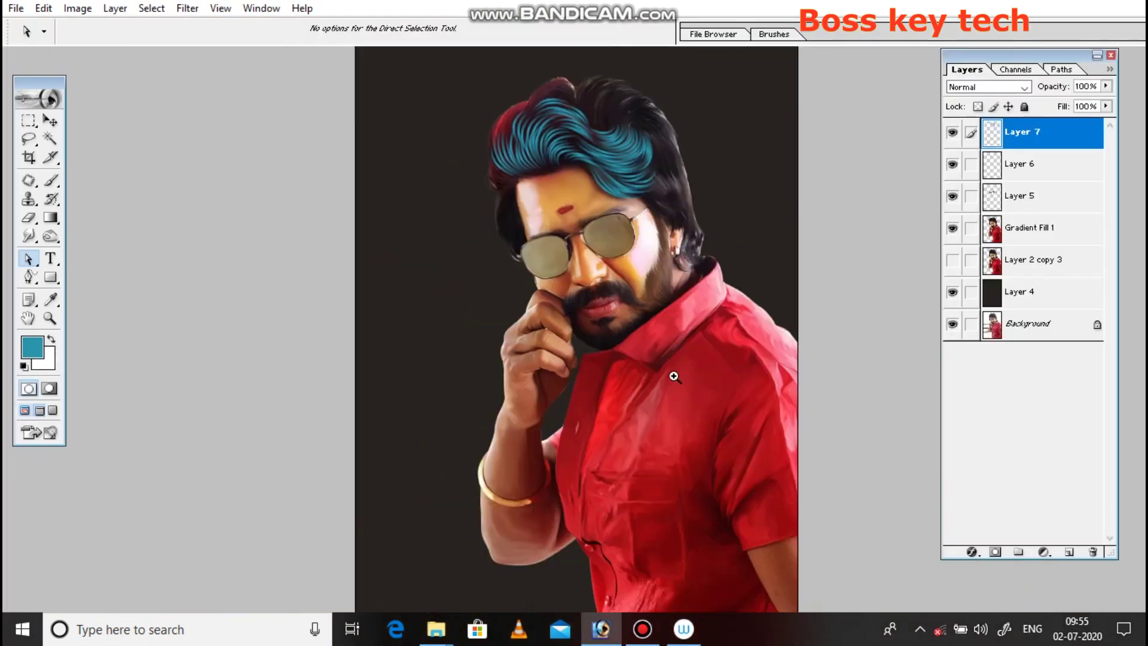
left_click(636, 210, "ctrl")
Step: Zoom into the hair and toggle the painted layers to compare with the original photo
left_click(684, 289, "ctrl")
left_click(530, 257, "ctrl")
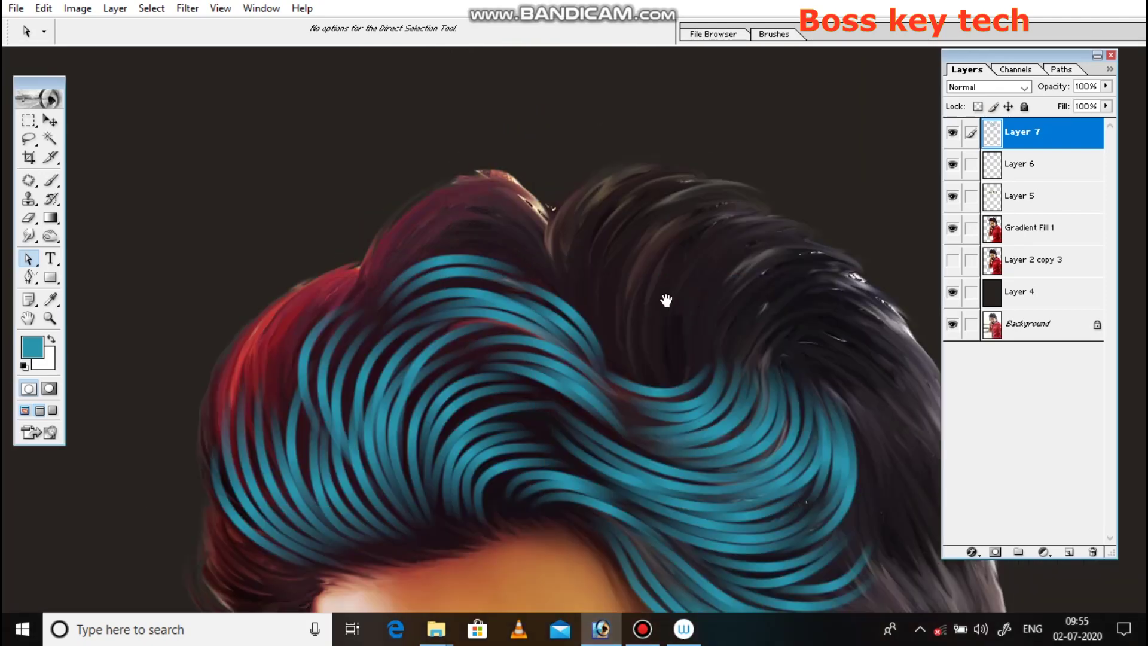
left_click(952, 324, "alt")
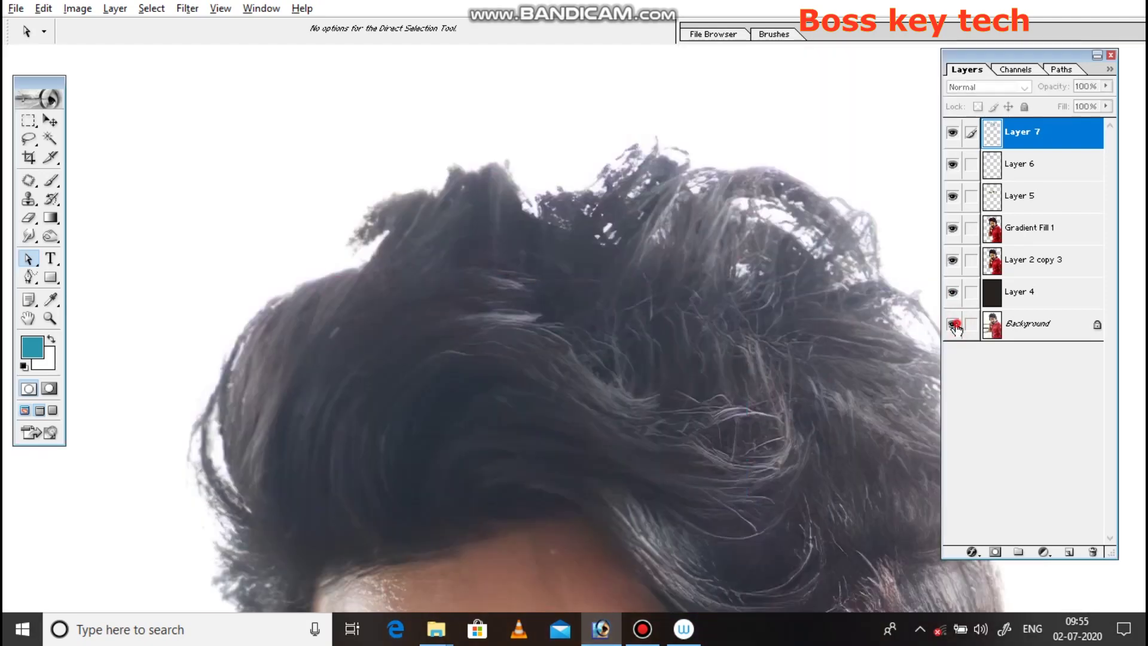
left_click(952, 324, "alt")
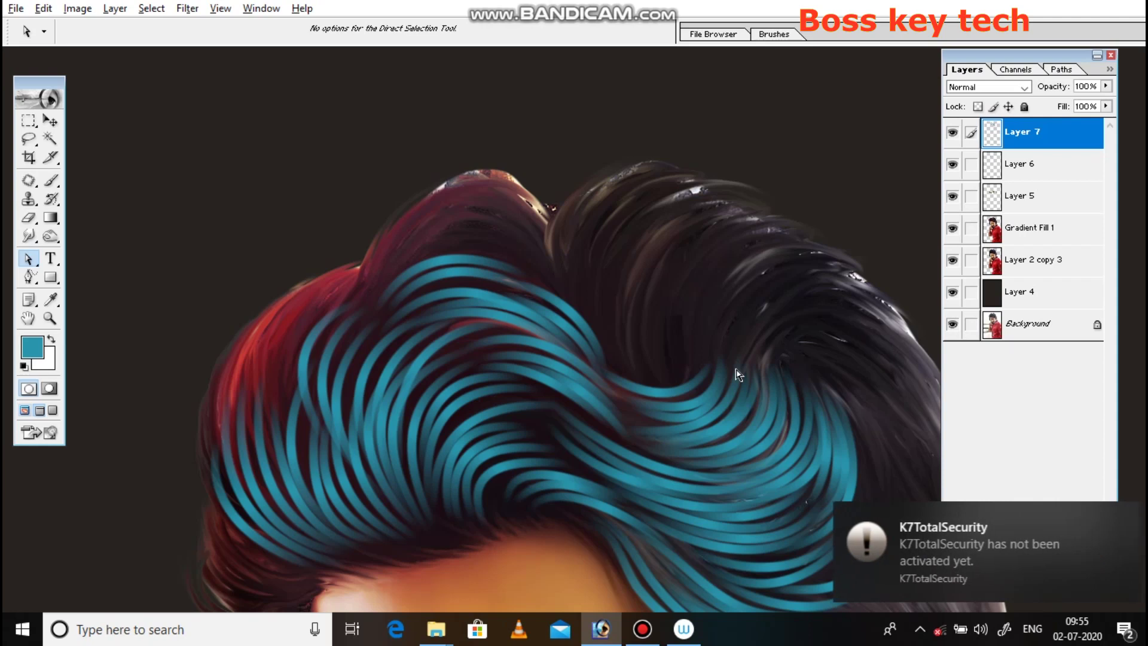
Step: Sketch several freeform strand arcs over the top of the hair
key("p")
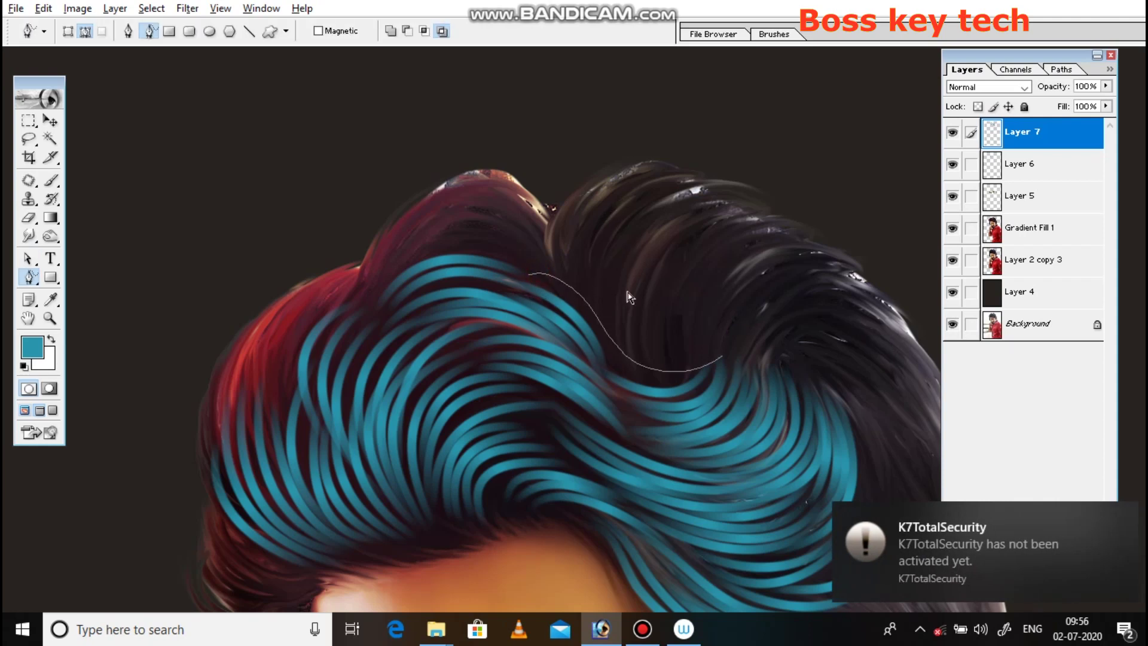
left_click_drag(657, 299, 622, 387)
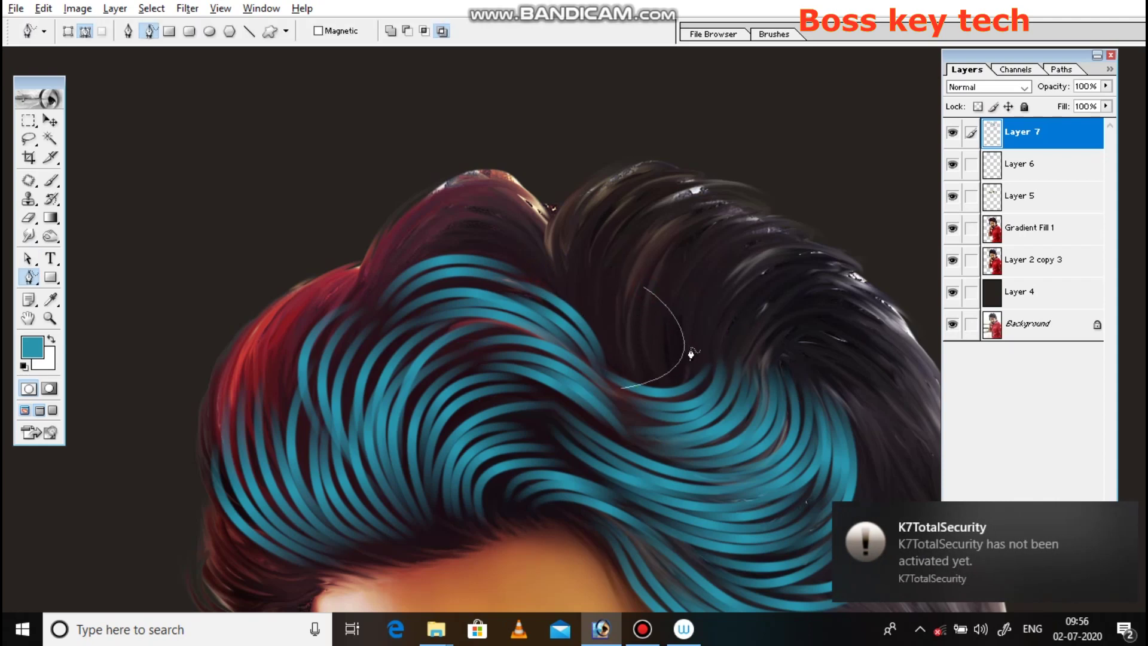
left_click_drag(694, 290, 667, 425)
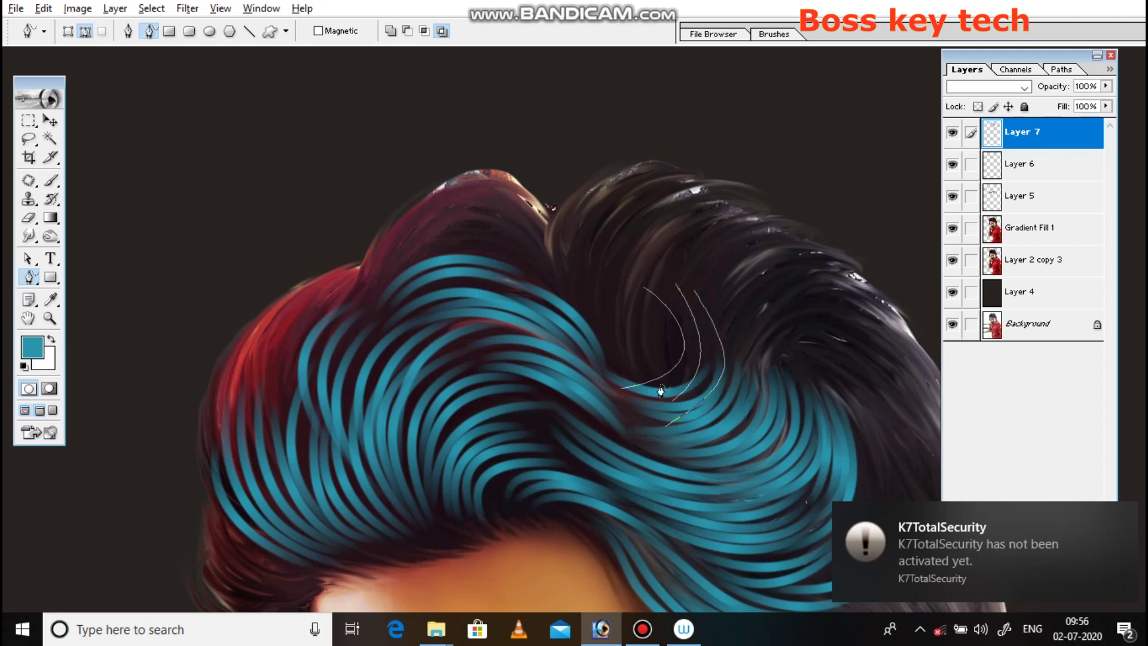
mouse_move(645, 334)
left_mouse_down()
mouse_move(464, 266)
mouse_move(465, 318)
left_mouse_up()
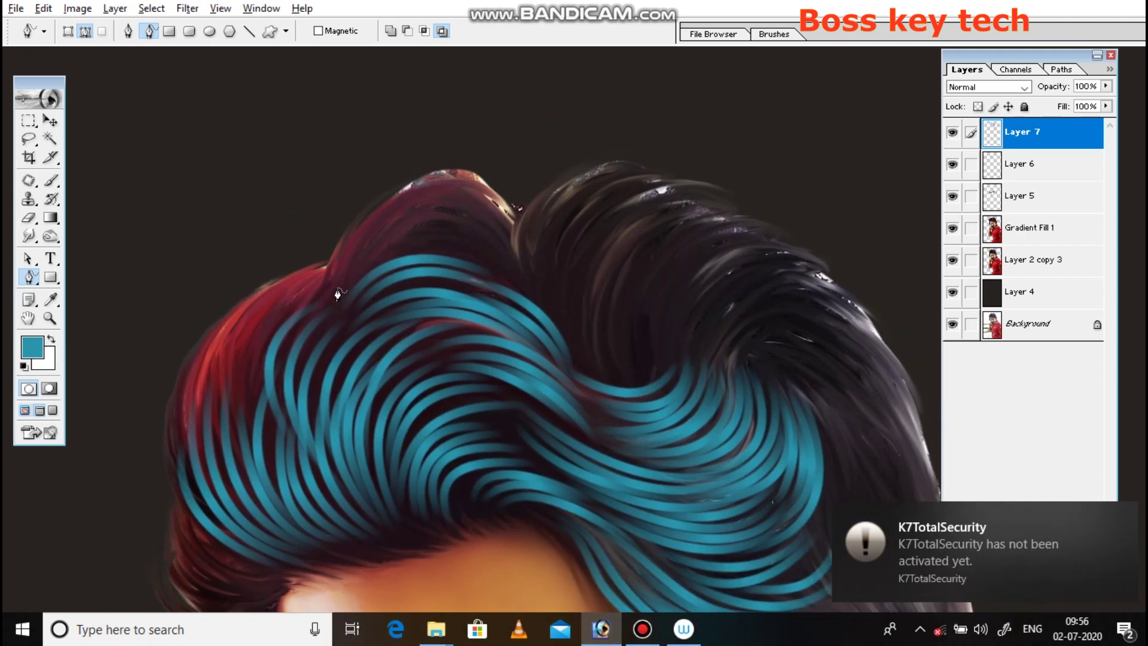
left_click_drag(504, 277, 337, 278)
left_click_drag(358, 239, 518, 248)
left_click_drag(383, 222, 508, 212)
left_click_drag(416, 213, 514, 216)
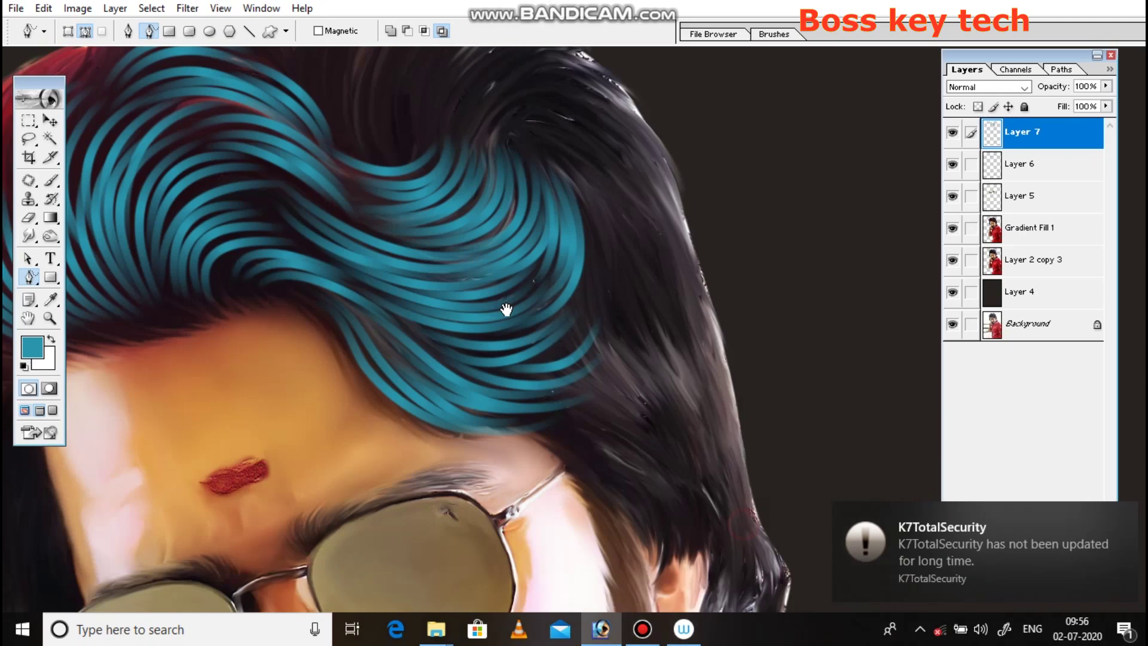
Step: Draw strand arcs over the dark hair on the right side and stroke them teal
left_click_drag(867, 598, 649, 380)
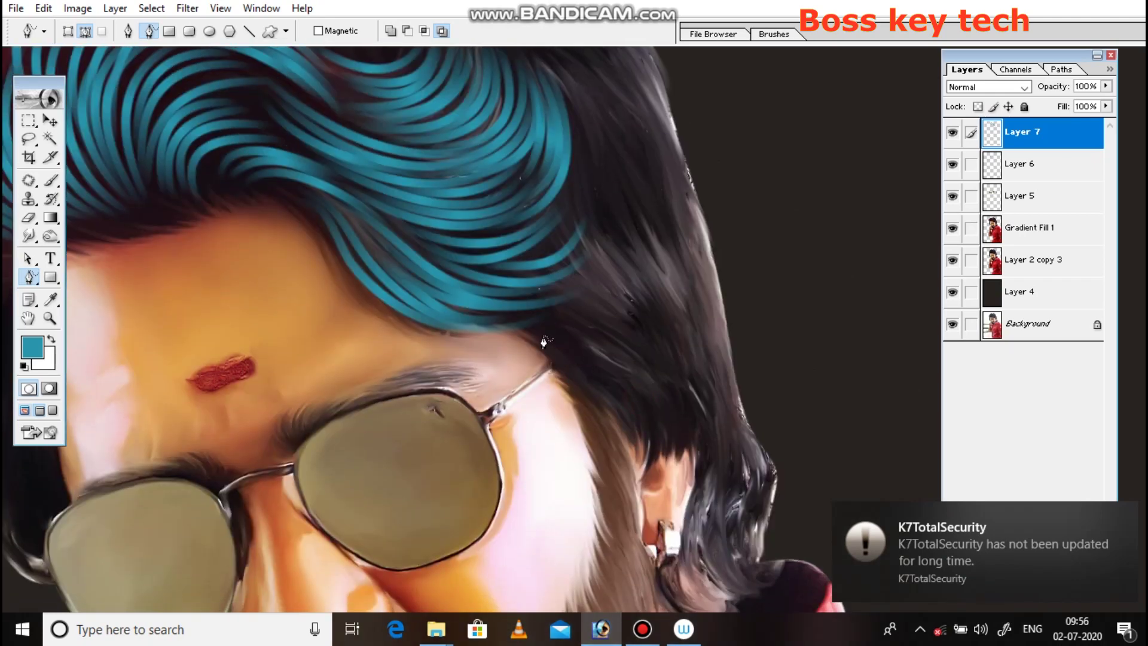
left_click_drag(661, 366, 569, 302)
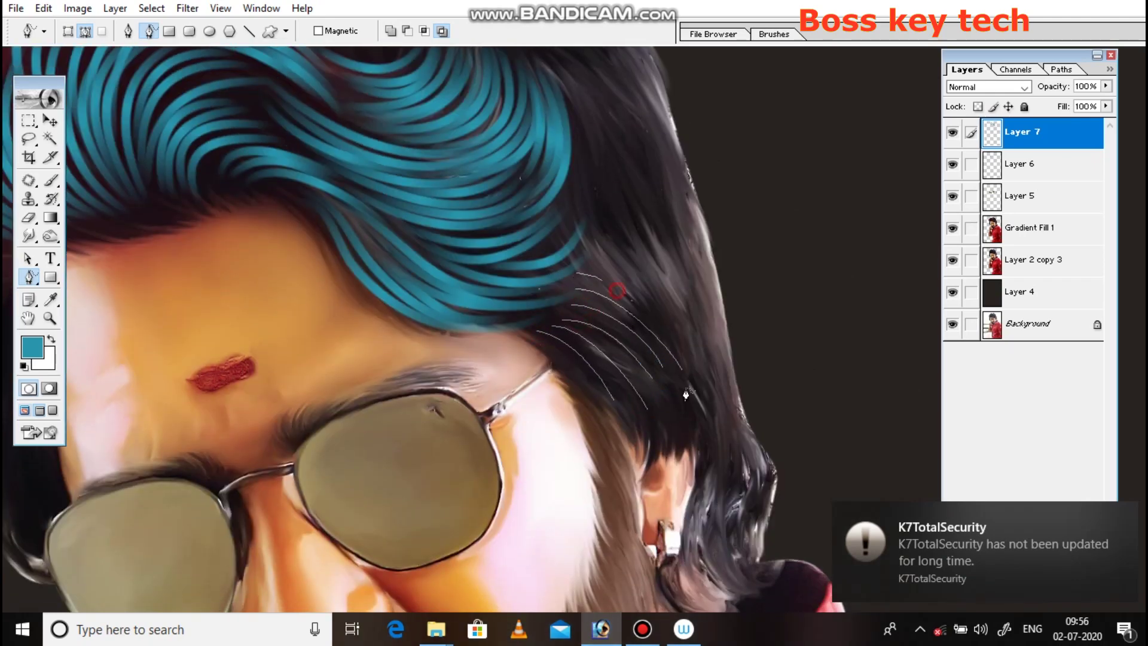
left_click_drag(661, 287, 725, 361)
left_click_drag(622, 297, 694, 356)
left_click_drag(617, 275, 614, 256)
key("ctrl+z")
left_click(611, 356)
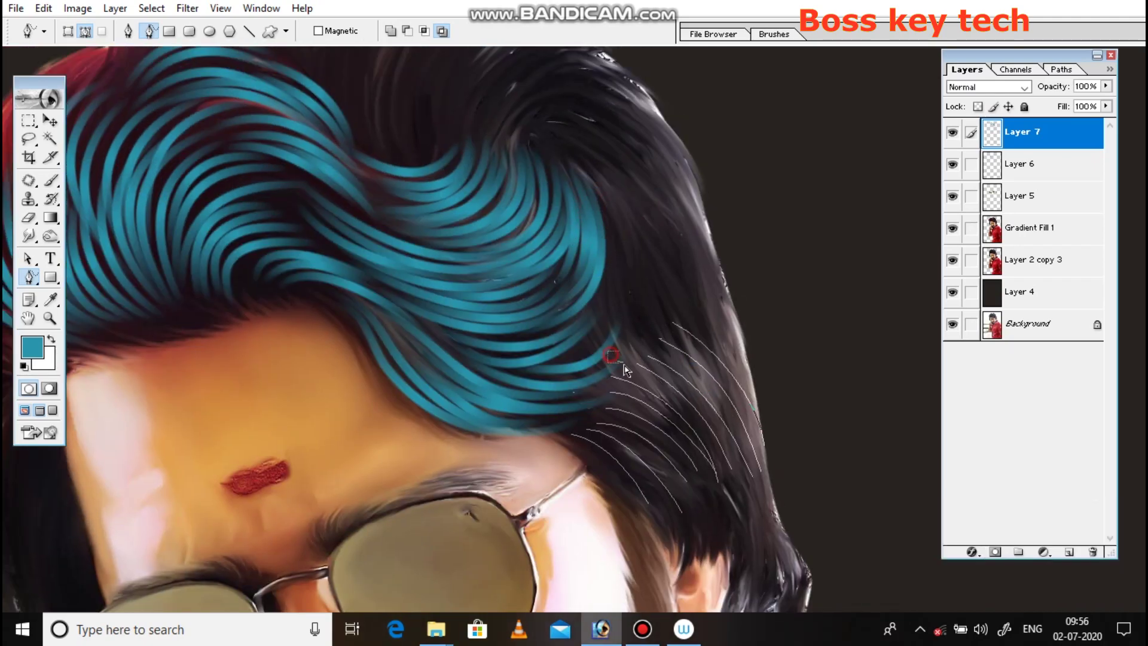
right_click(813, 458)
left_click(862, 392)
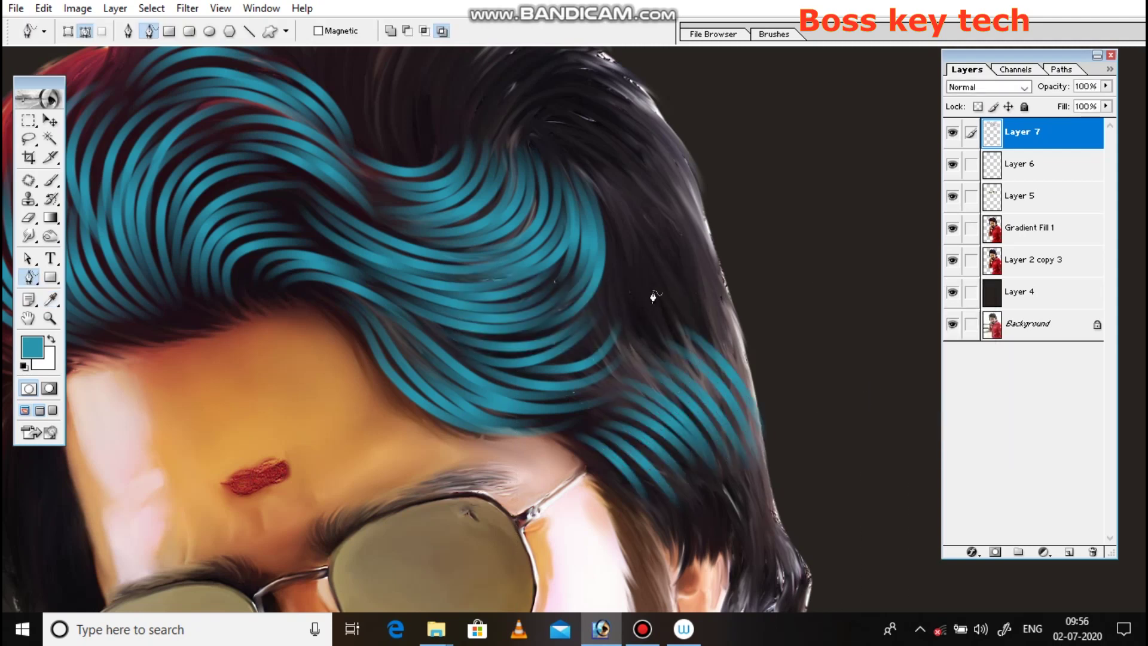
Step: Add more strand paths running down past the temple and stroke them teal
mouse_move(682, 404)
left_mouse_down()
mouse_move(601, 245)
mouse_move(696, 372)
left_mouse_up()
left_click_drag(627, 222, 699, 359)
left_click_drag(598, 173, 723, 346)
left_click_drag(617, 185, 697, 323)
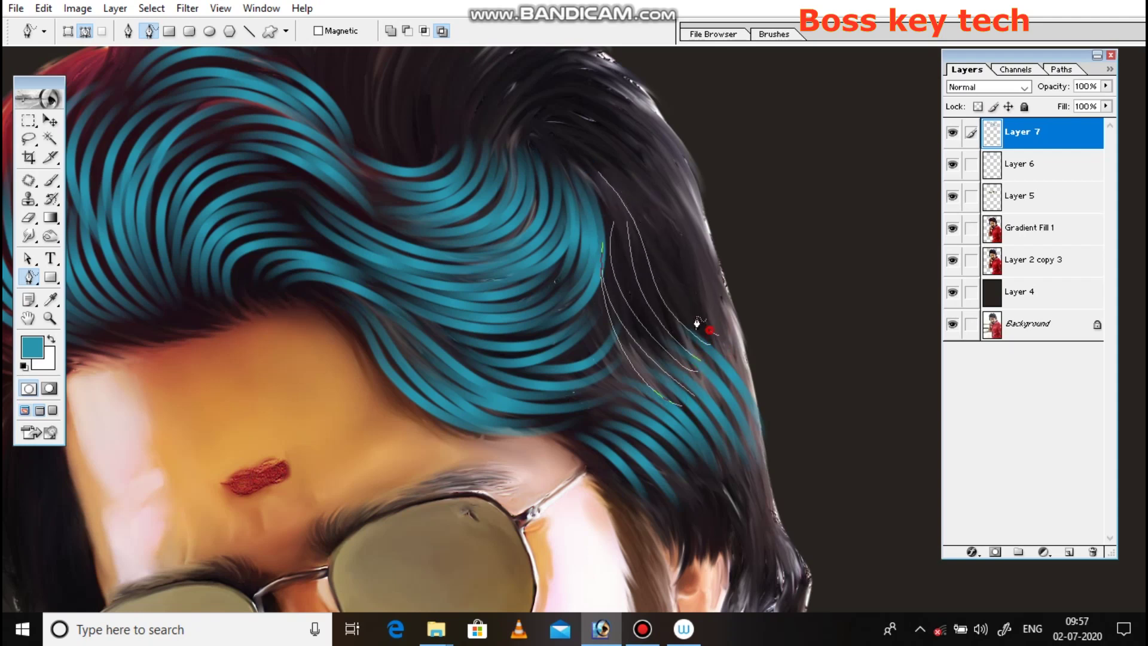
left_click_drag(574, 258, 648, 425)
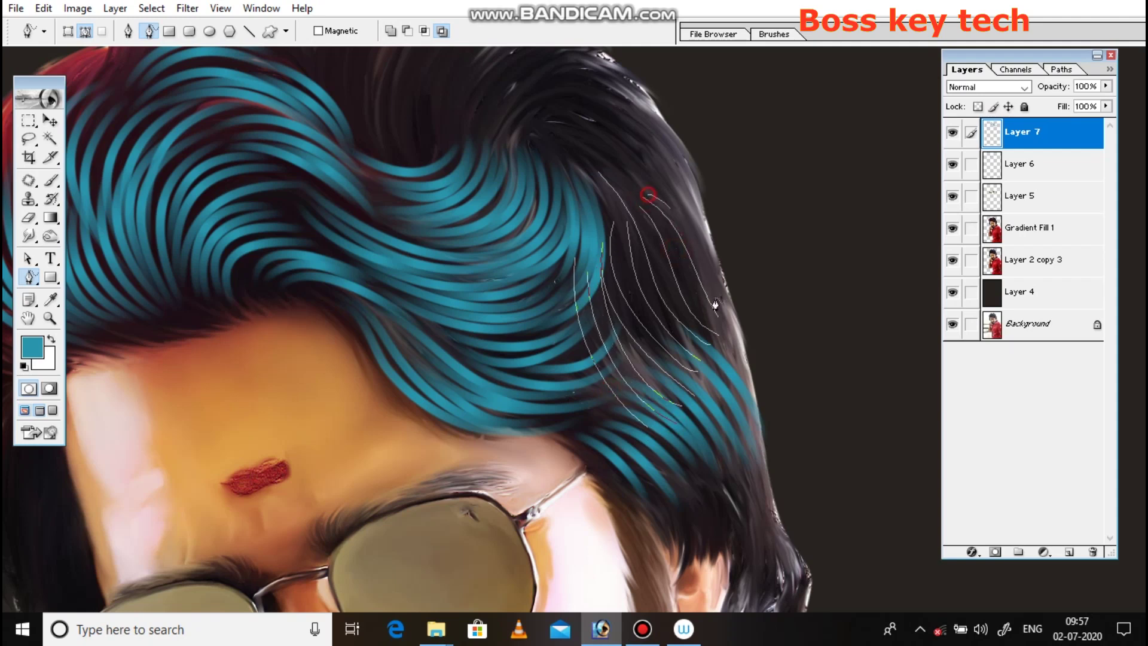
left_click_drag(598, 193, 592, 174)
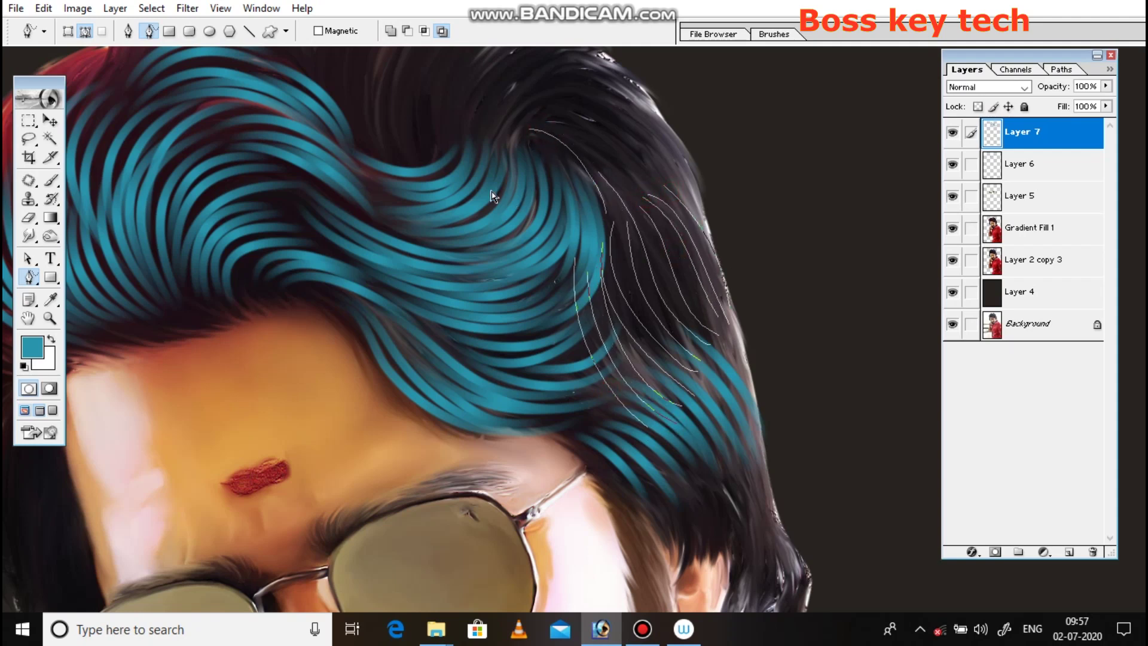
right_click(762, 222)
left_click(824, 336)
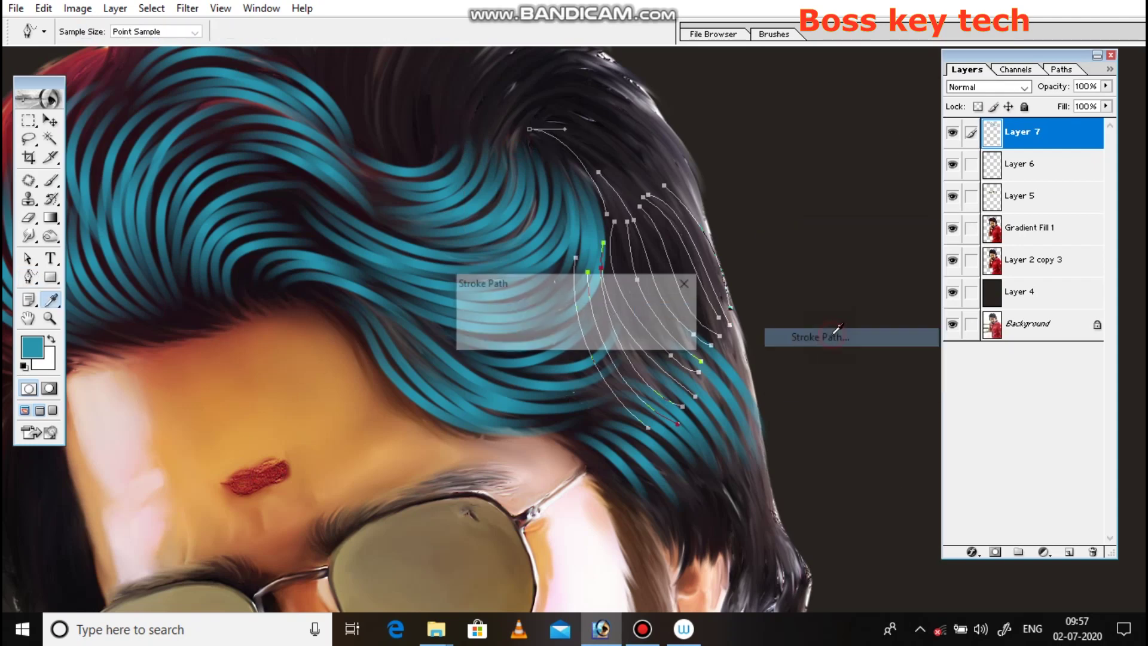
Step: Check the whole portrait, then erase excess teal strokes in the hair
key("ctrl+minus")
key("ctrl+minus")
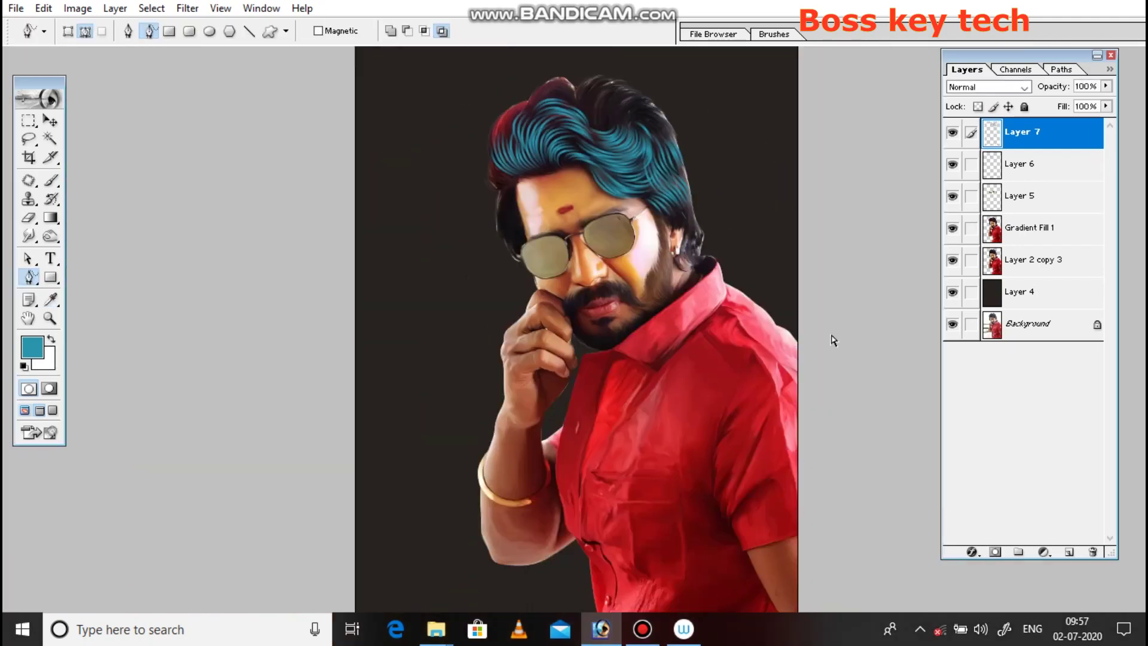
key("ctrl+plus")
key("ctrl+plus")
key("e")
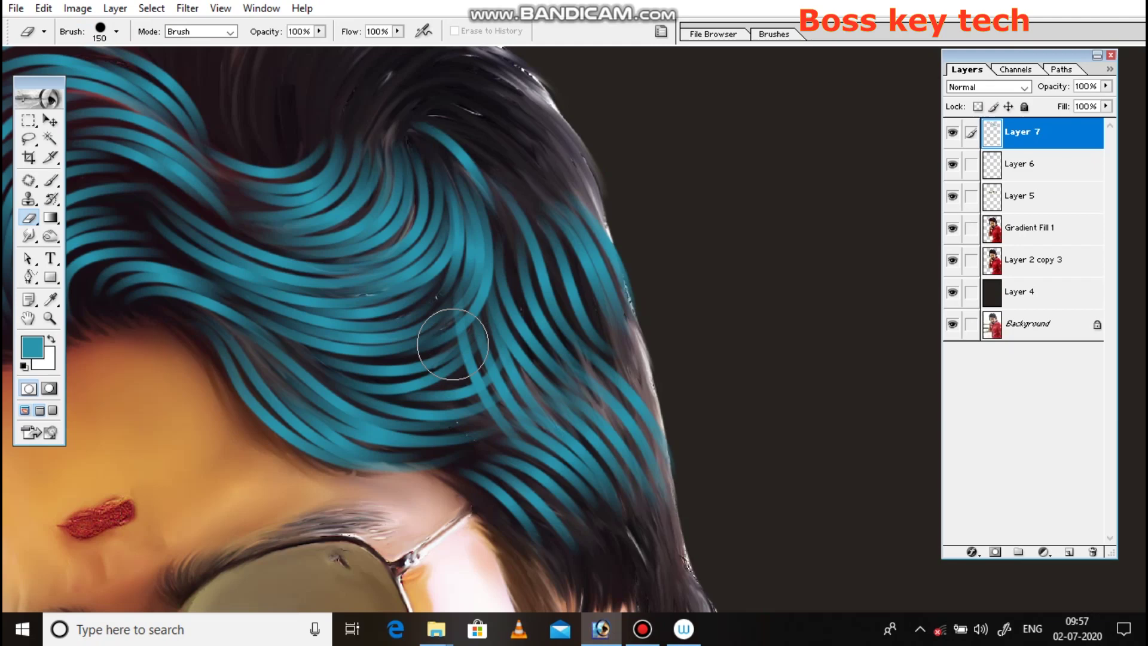
left_click(457, 344)
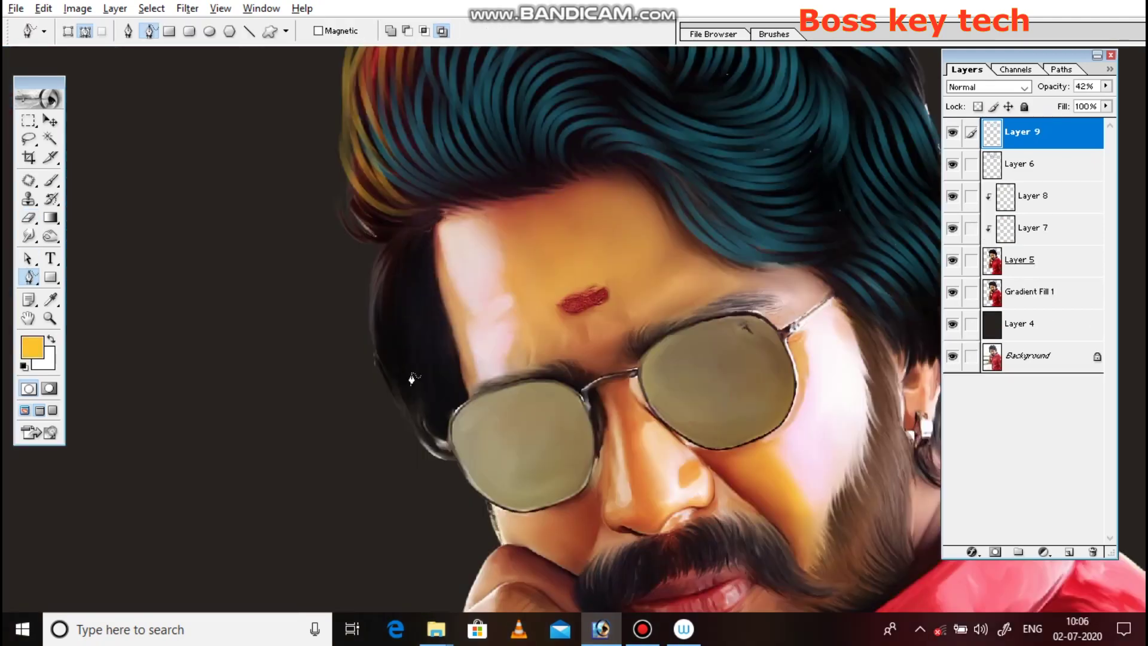
Step: Draw freeform strand paths along the left and upper-left edge of the hair
left_click_drag(422, 291, 433, 400)
left_click_drag(412, 310, 423, 419)
left_click_drag(396, 245, 380, 355)
left_click_drag(436, 266, 454, 385)
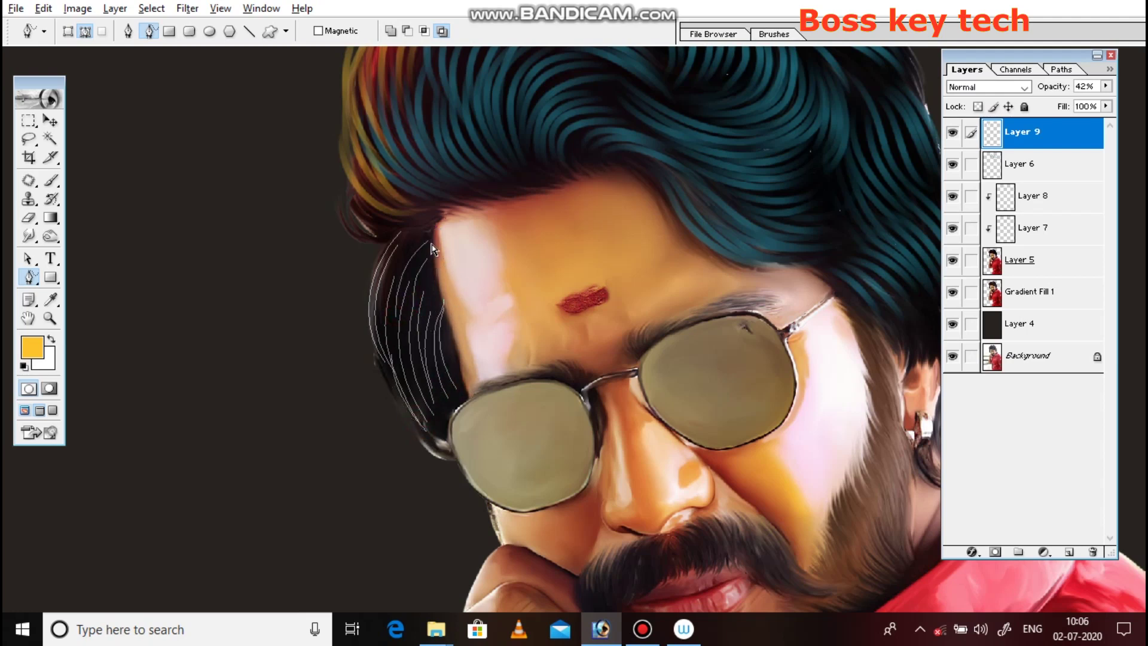
left_click_drag(321, 131, 400, 221)
left_click_drag(328, 150, 398, 230)
left_click_drag(342, 133, 409, 217)
key("ctrl+z")
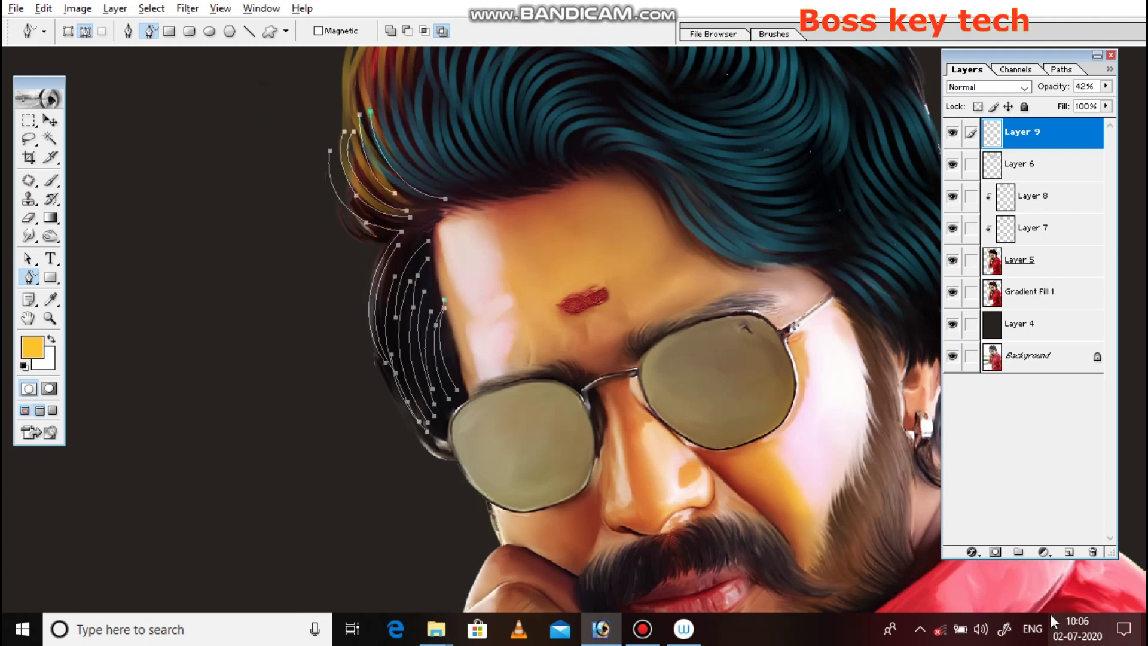
Step: On a new layer, stroke the selected paths with the brush as yellow strands
key("ctrl+shift+alt+n")
key("b")
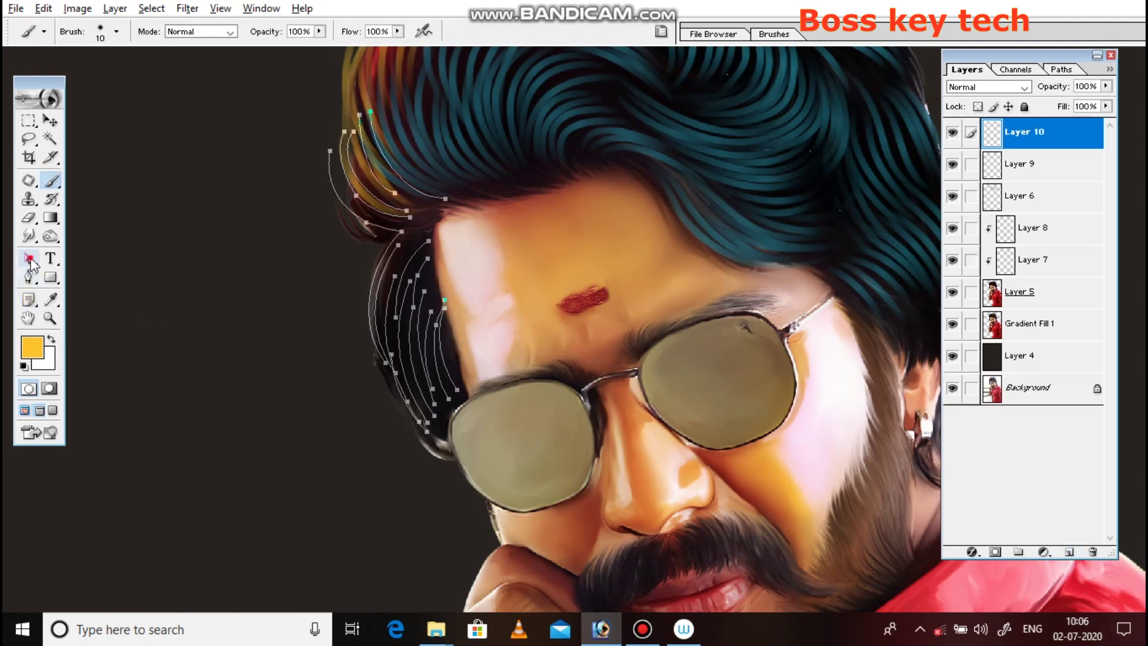
left_click(28, 259)
right_click(329, 276)
left_click(392, 392)
left_click(661, 310)
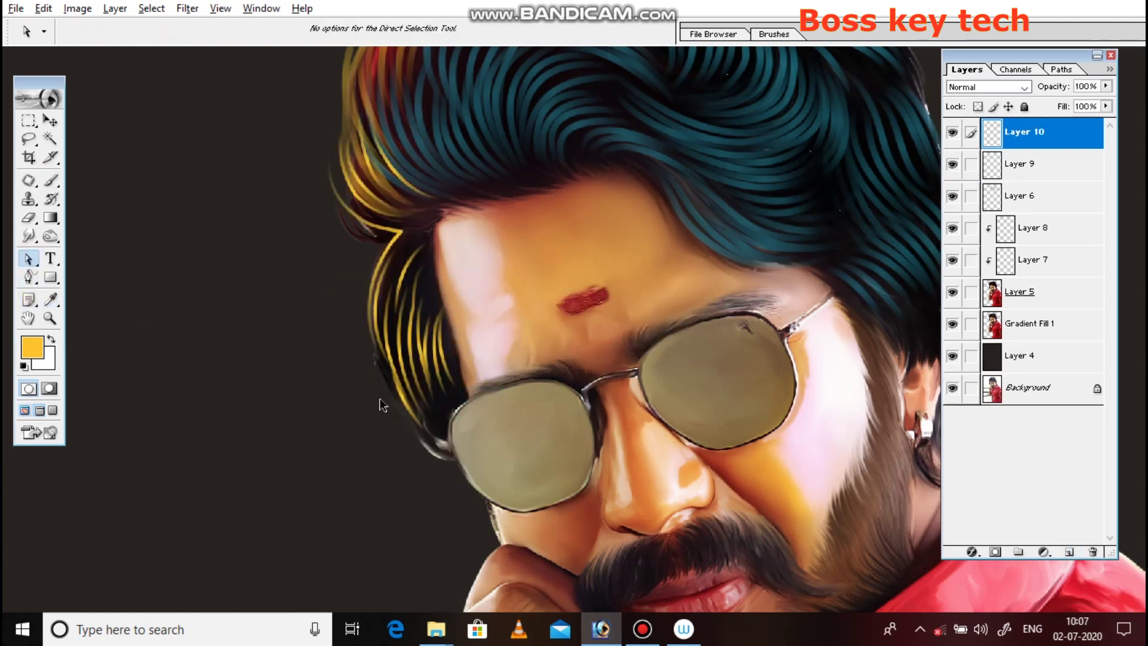
Step: Check the whole image and set the new strands layer to 54% opacity
key("ctrl+0")
left_click(541, 191, "ctrl")
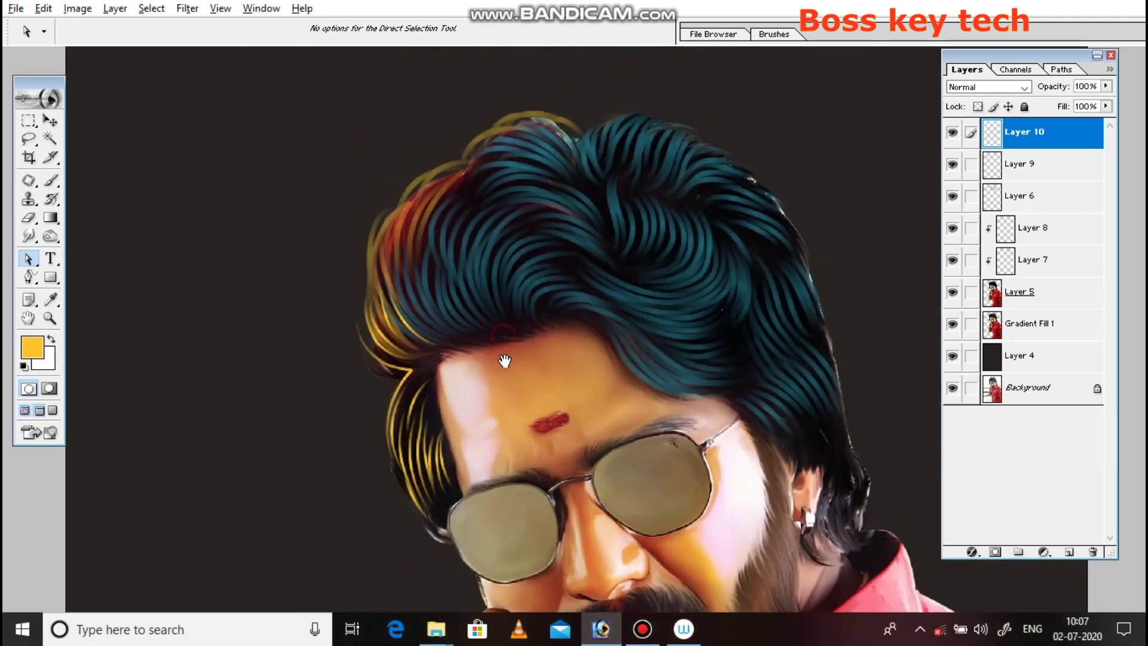
left_click_drag(1105, 86, 1070, 101)
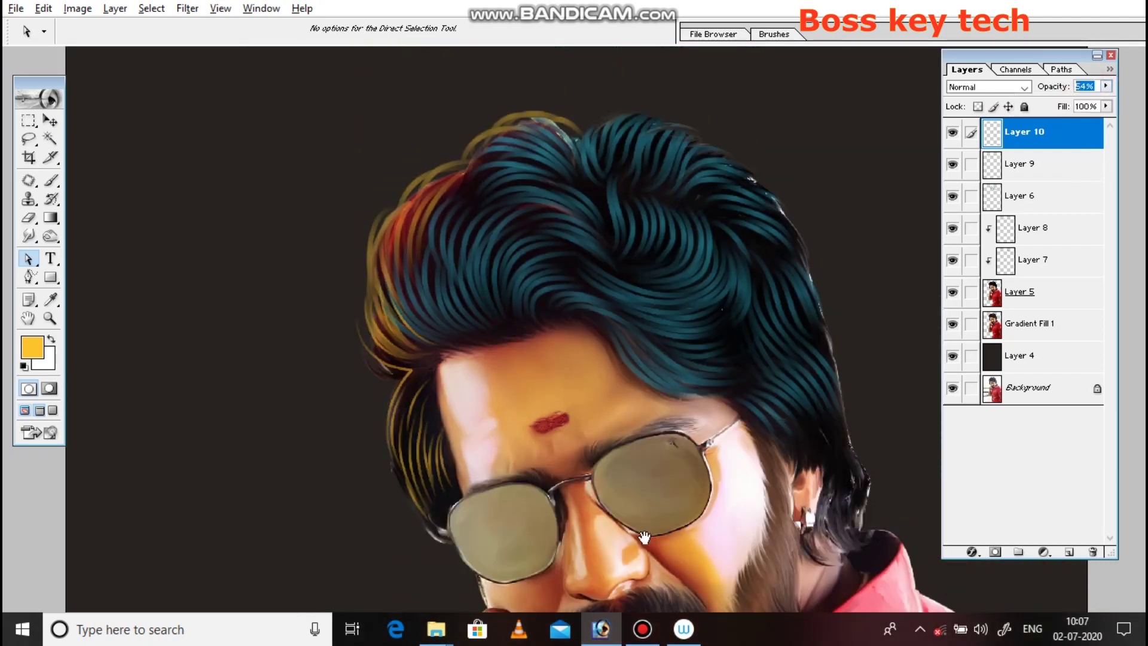
left_click(689, 379, "alt")
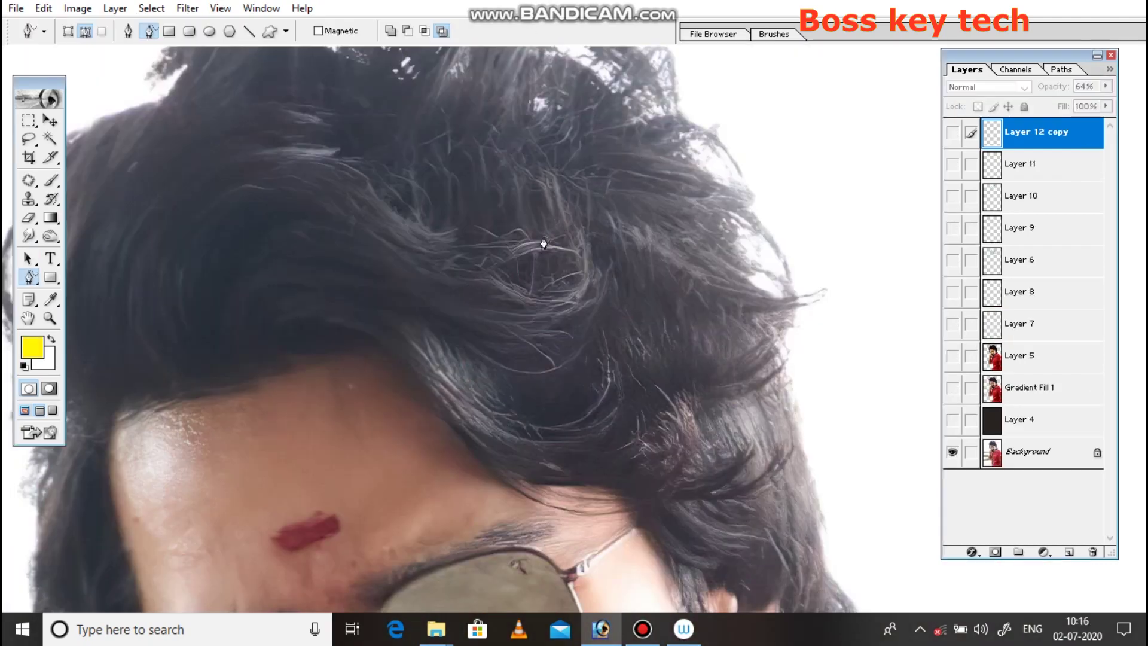
Step: Draw curved strand paths through the middle and lower-right hair over the reference photo
left_click_drag(511, 310, 596, 212)
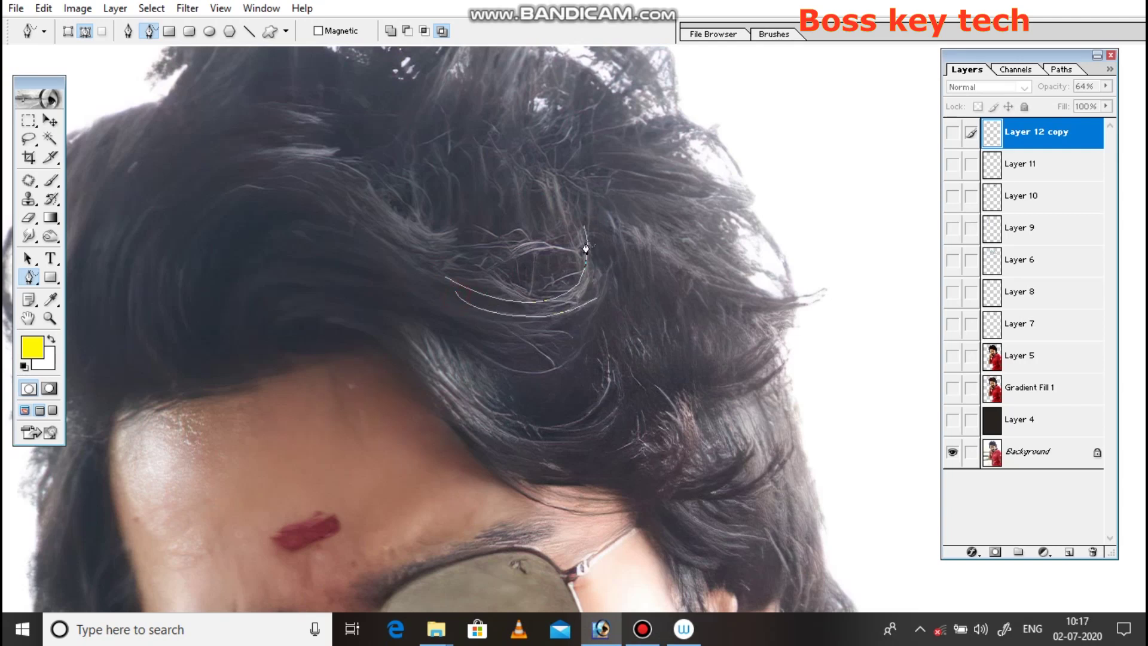
left_click_drag(461, 307, 547, 341)
left_click(470, 317)
left_click_drag(608, 304, 477, 346)
left_click(486, 340)
mouse_move(600, 324)
left_mouse_down()
mouse_move(556, 358)
mouse_move(555, 393)
left_mouse_up()
left_click(509, 420)
left_click(513, 443)
left_click_drag(654, 372, 674, 457)
left_click(725, 448)
left_click_drag(657, 507, 774, 486)
left_click_drag(713, 506, 739, 467)
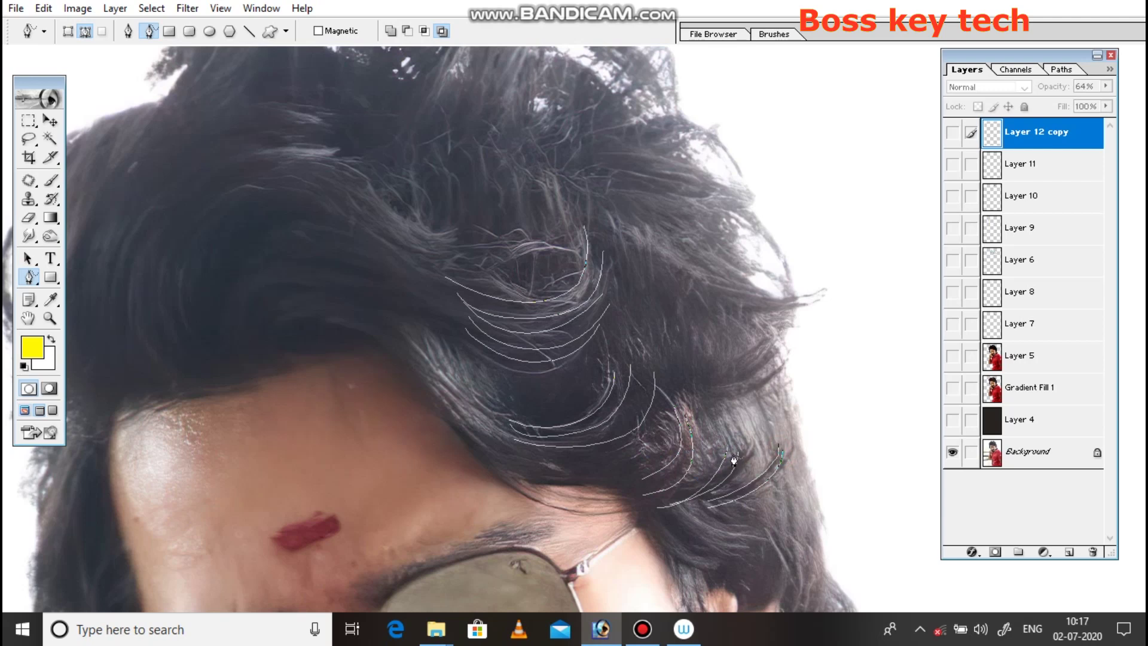
left_click_drag(725, 352, 682, 350)
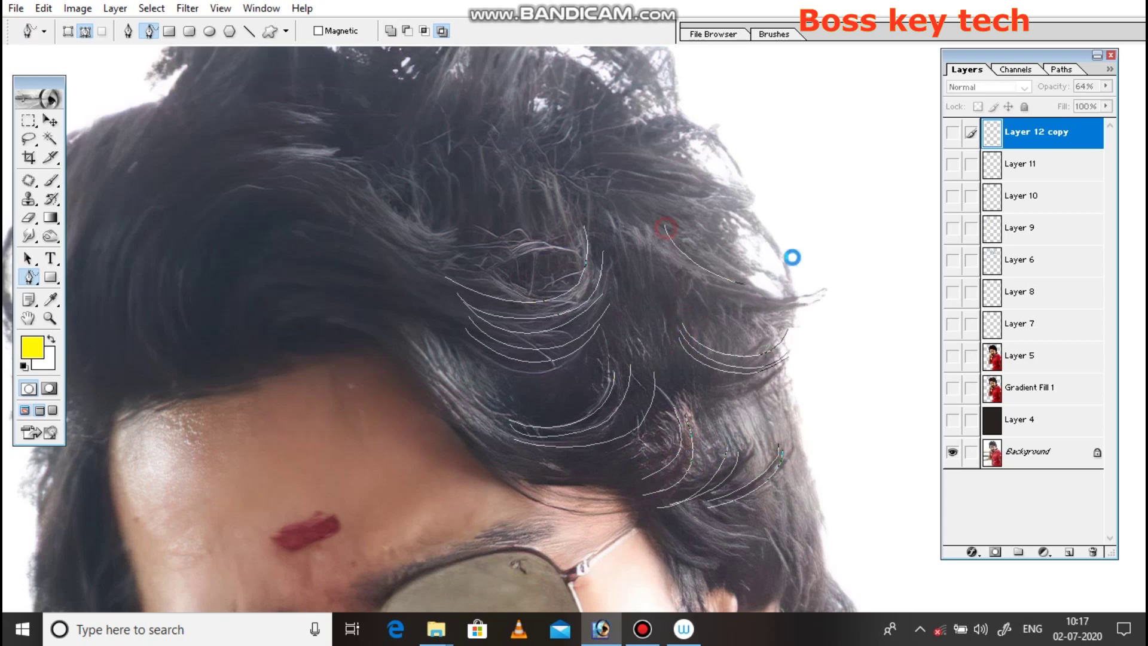
Step: Add parallel strand paths across the upper-left hair and near the top of the head
left_click_drag(715, 255, 606, 174)
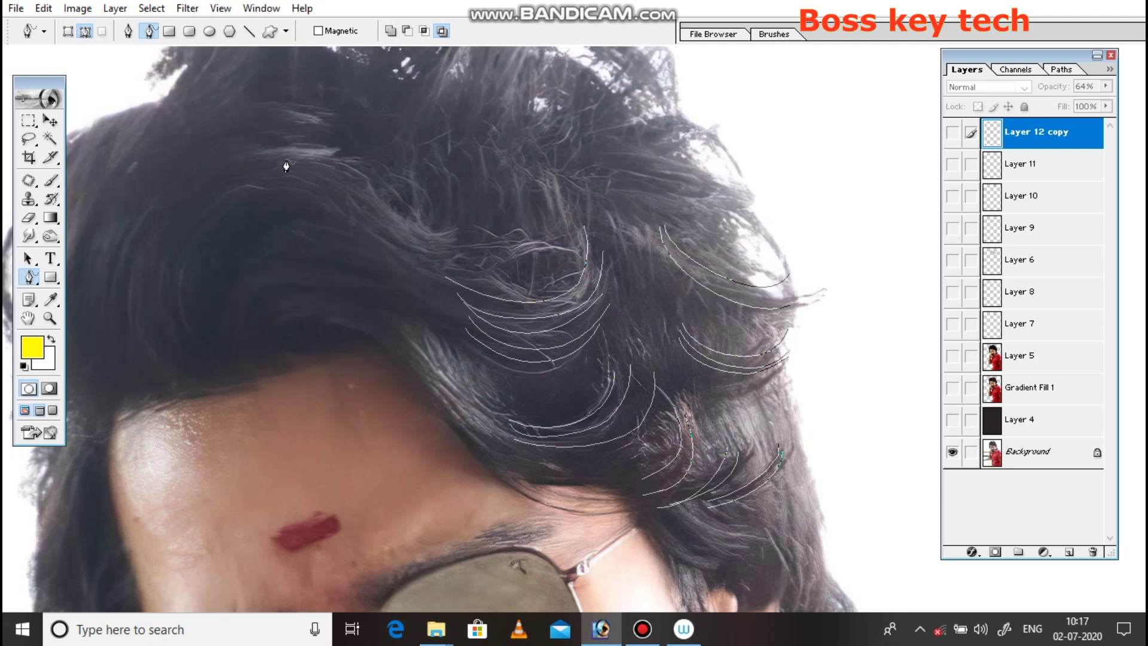
left_click(363, 175)
left_click_drag(483, 241, 509, 202)
left_click(356, 190)
left_click(477, 261)
left_click(353, 205)
left_click(471, 274)
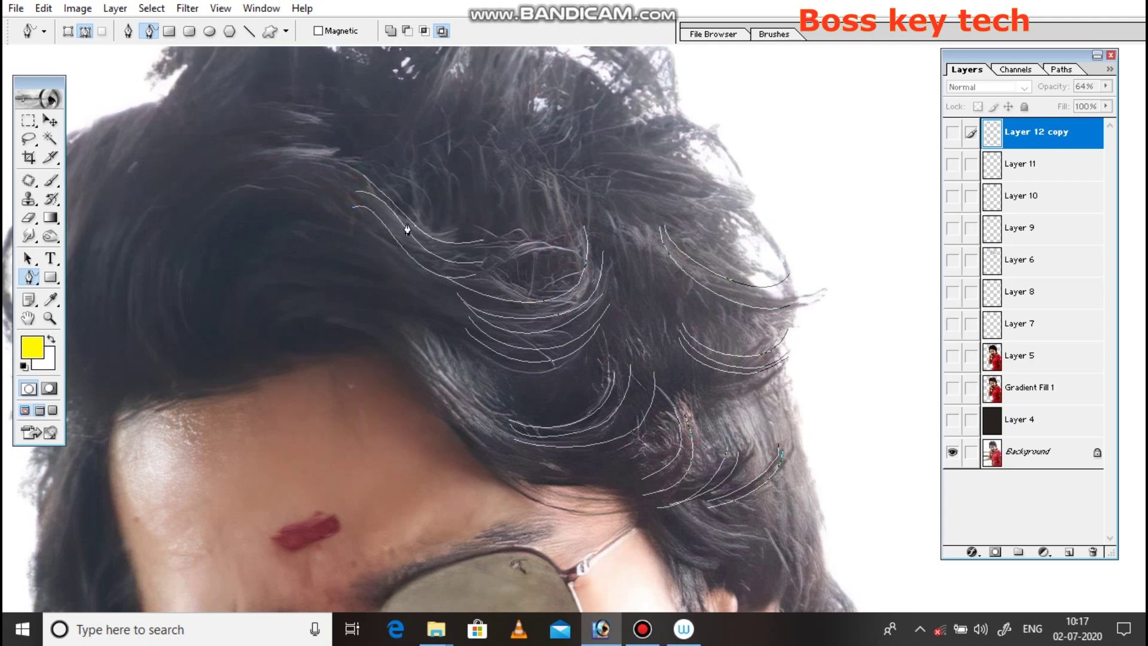
mouse_move(283, 326)
left_mouse_down()
mouse_move(445, 394)
mouse_move(454, 382)
left_mouse_up()
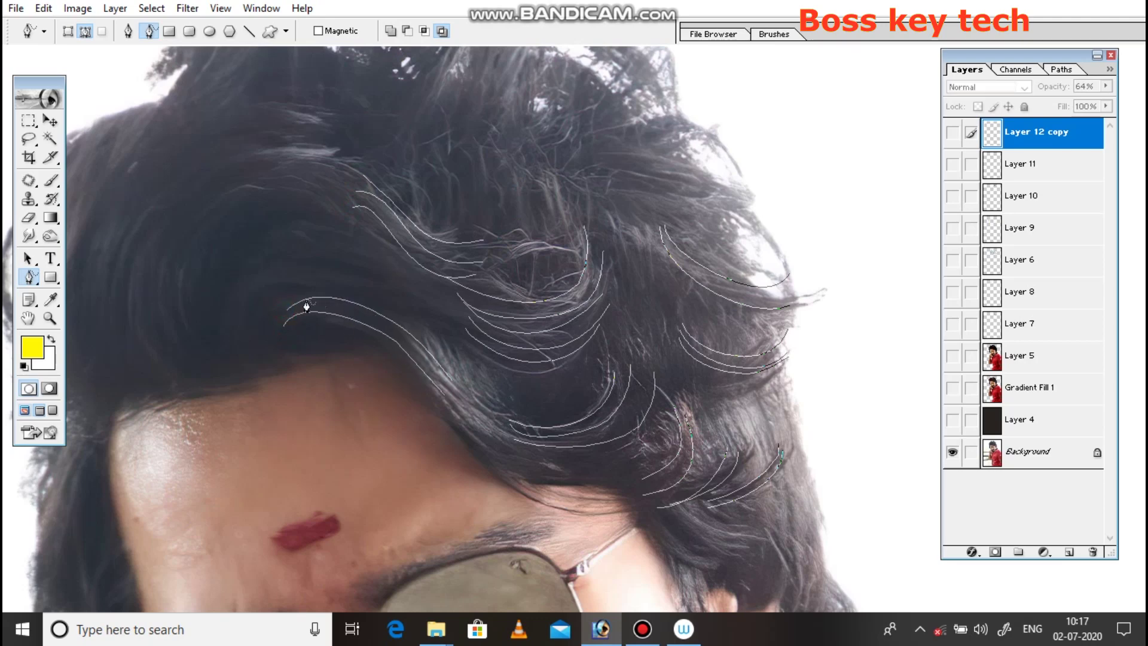
left_click_drag(446, 150, 423, 234)
left_click(399, 228)
left_click_drag(466, 104, 509, 142)
key("ctrl+z")
Step: Select all strand paths and stroke them in yellow on a new layer
left_click_drag(204, 277, 870, 609)
left_click(29, 258)
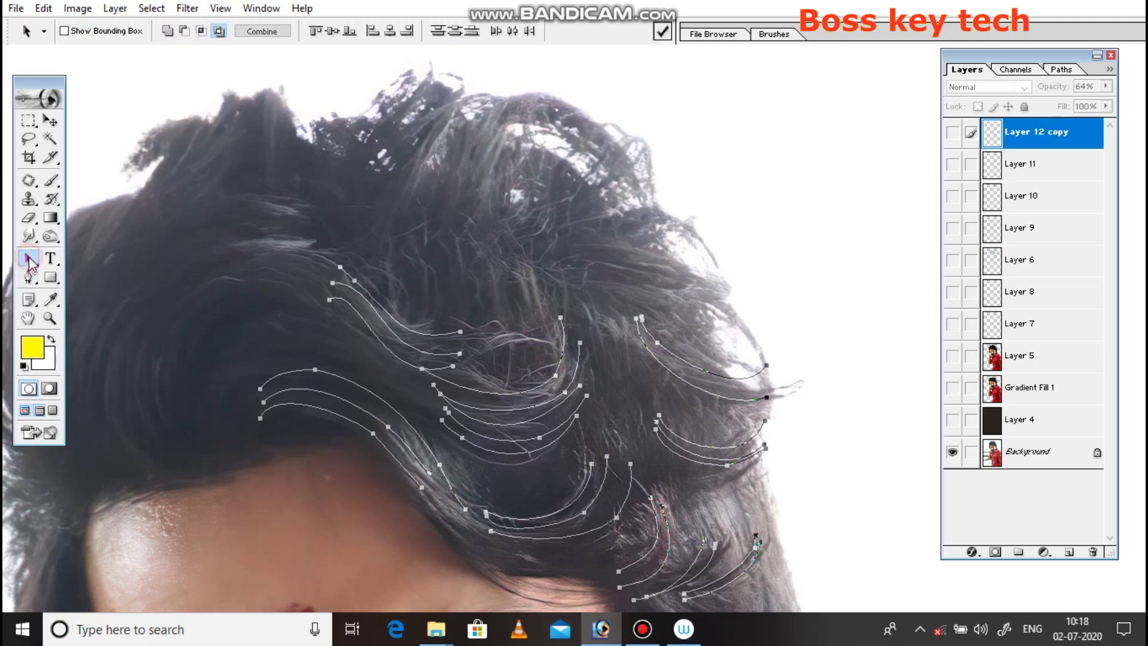
left_click(1073, 552)
right_click(709, 285)
left_click(761, 397)
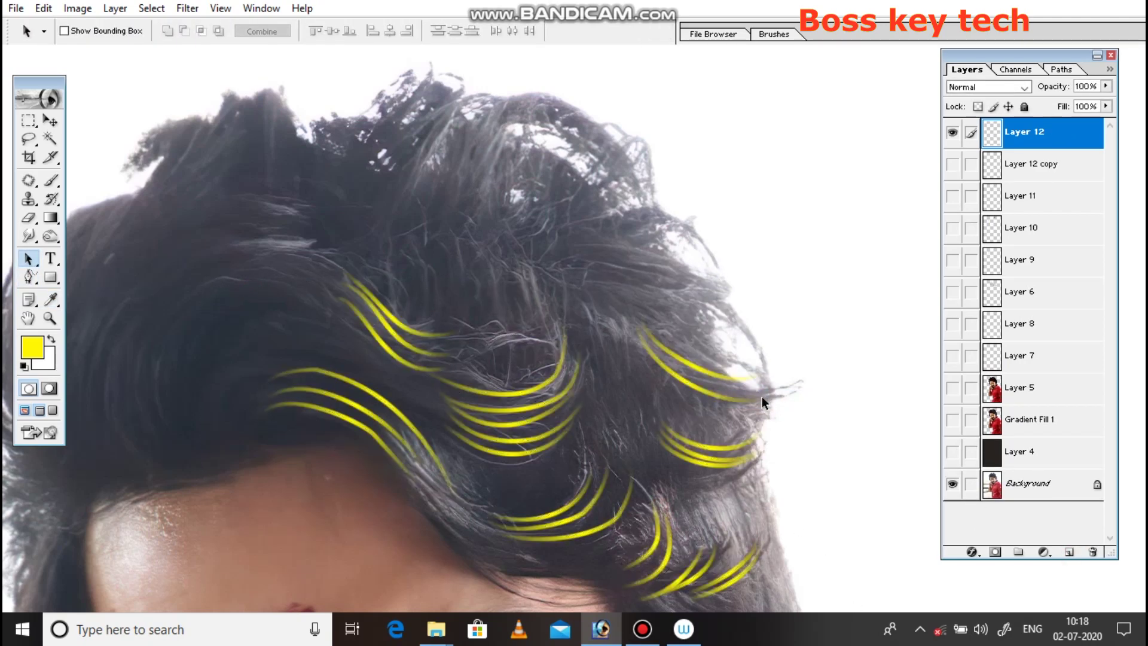
Step: Turn the painting layers back on, set the yellow strands to 50% opacity, and inspect the hair
left_click_drag(955, 456, 955, 167)
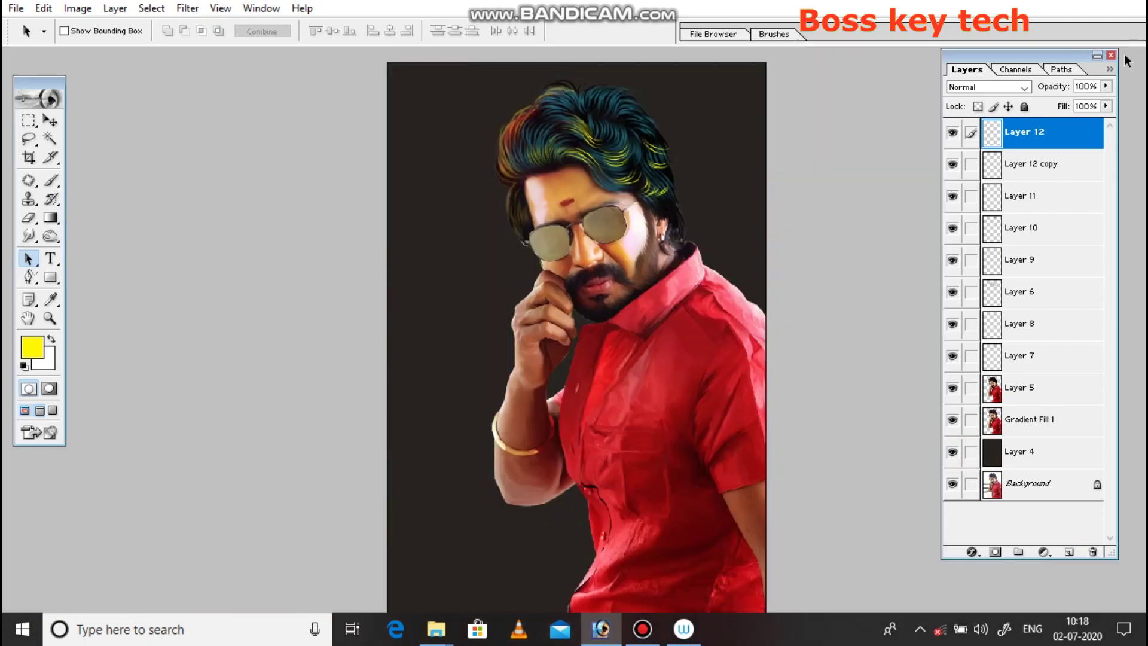
key("5")
key("ctrl+plus")
key("ctrl+plus")
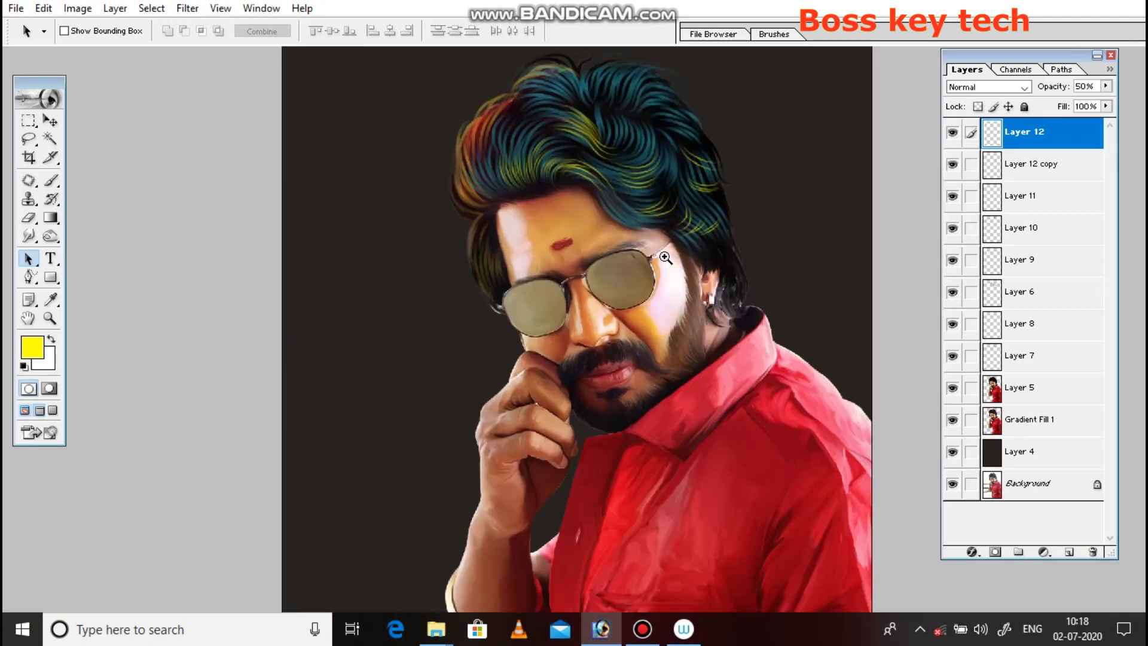
key("ctrl+plus")
key("ctrl+plus")
key("ctrl+0")
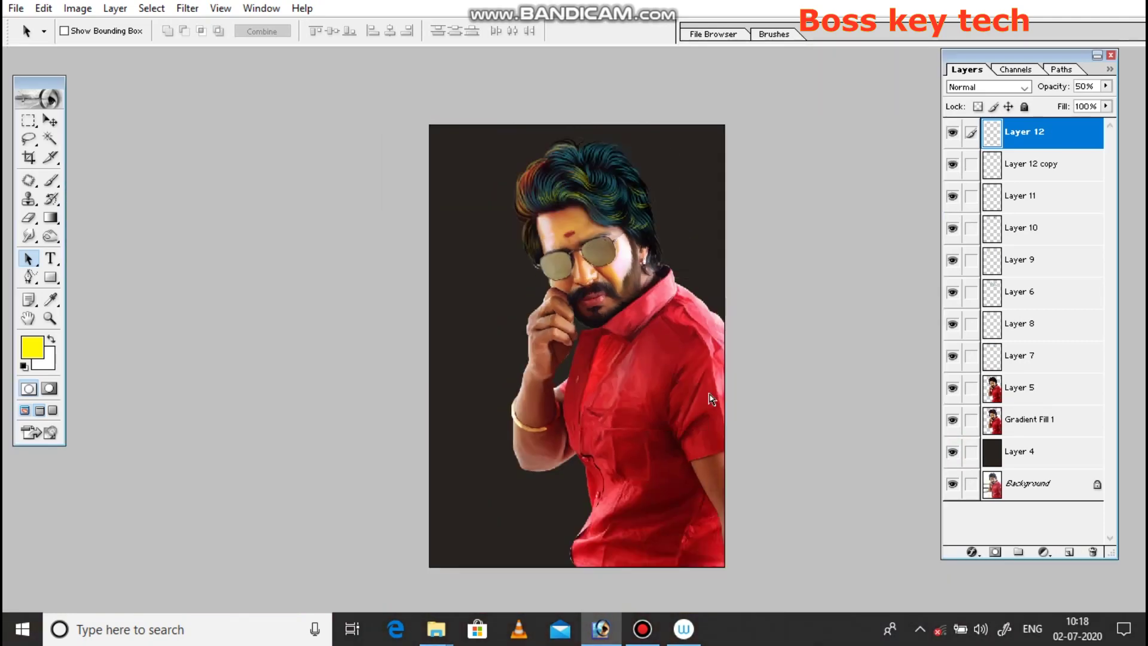
key("ctrl+alt+0")
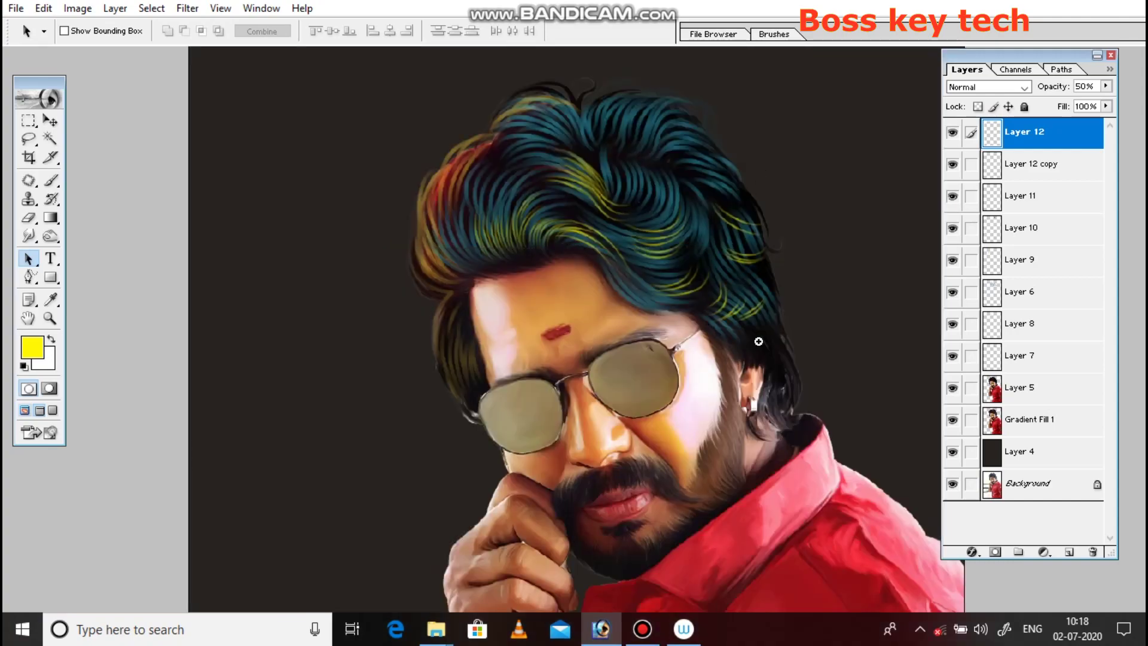
key("ctrl+plus")
key("ctrl+plus")
key("ctrl+plus")
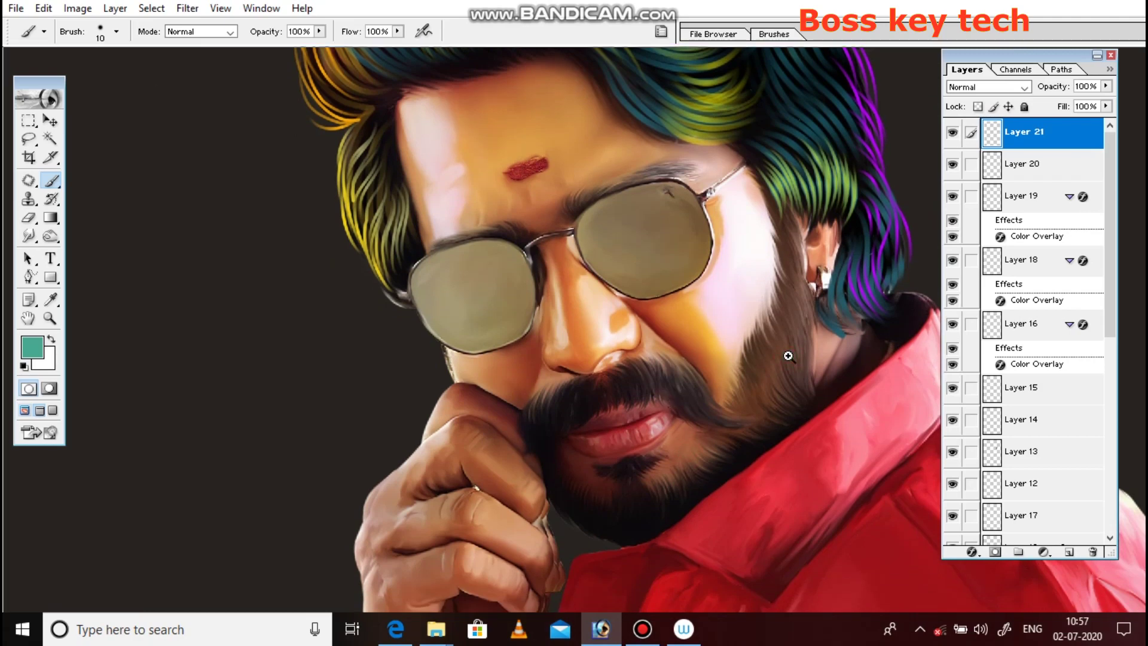
Step: Zoom in and trace freeform strand paths running up the beard toward the ear
key("ctrl+plus")
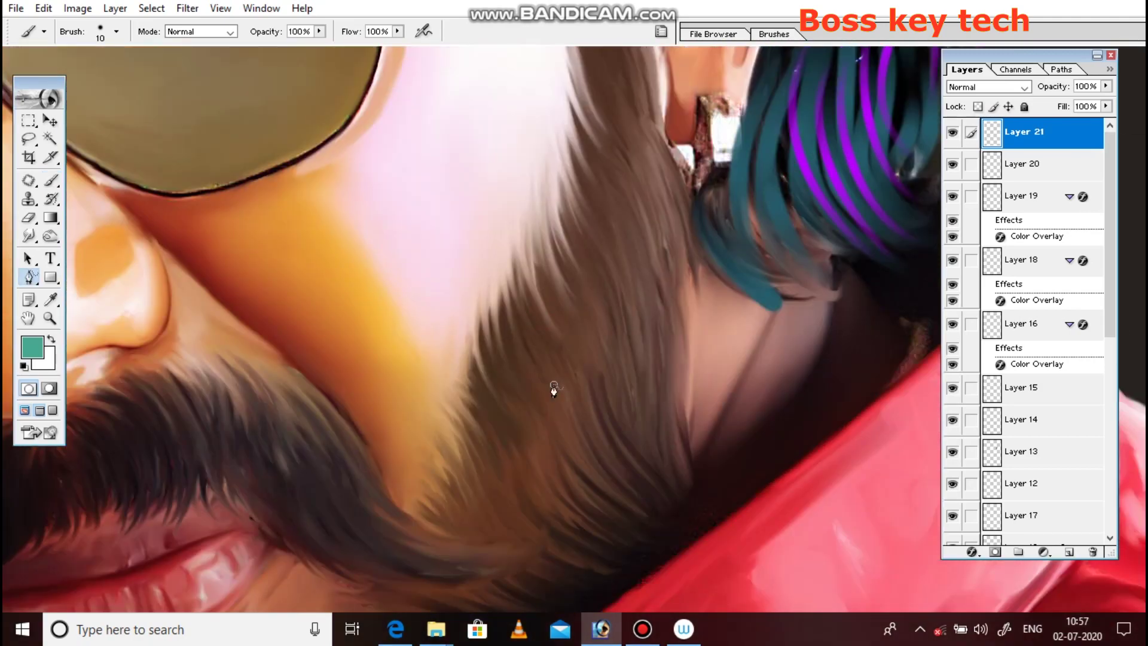
key("p")
mouse_move(463, 416)
left_mouse_down()
mouse_move(492, 476)
mouse_move(509, 473)
left_mouse_up()
left_click_drag(459, 380, 519, 427)
left_click_drag(484, 323, 517, 393)
left_click_drag(499, 301, 538, 397)
left_click_drag(509, 280, 547, 371)
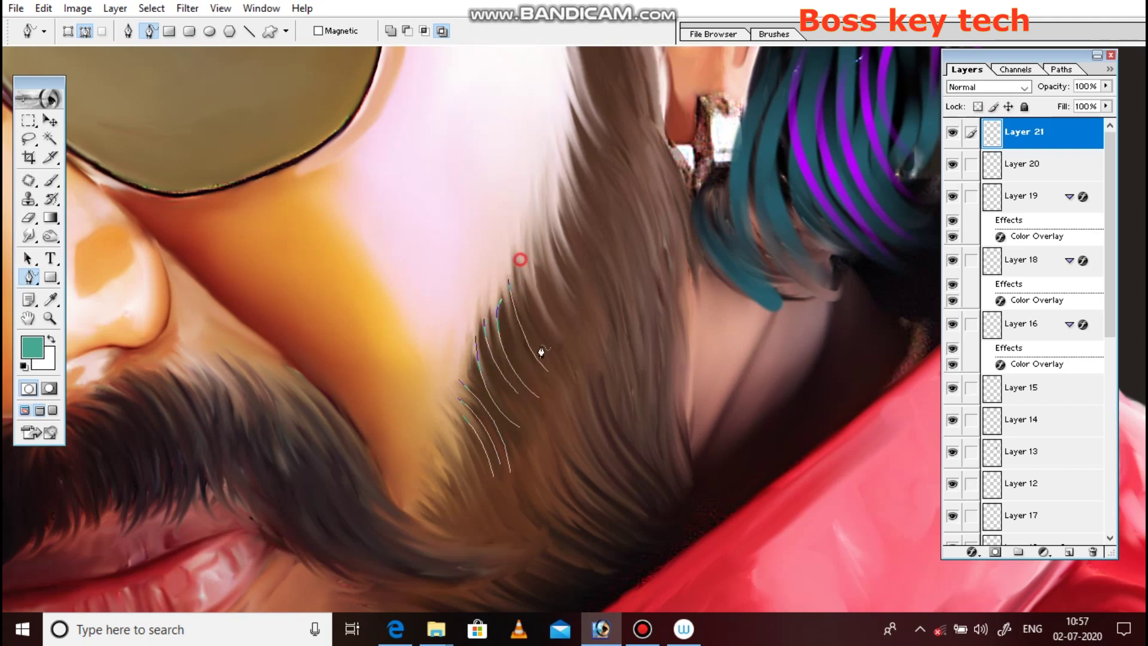
mouse_move(505, 292)
left_mouse_down()
mouse_move(541, 387)
mouse_move(558, 367)
left_mouse_up()
left_click_drag(526, 249, 568, 337)
mouse_move(537, 218)
left_mouse_down()
mouse_move(579, 329)
mouse_move(588, 308)
left_mouse_up()
left_click_drag(562, 185, 593, 293)
left_click_drag(590, 182, 576, 137)
left_click_drag(622, 165, 585, 91)
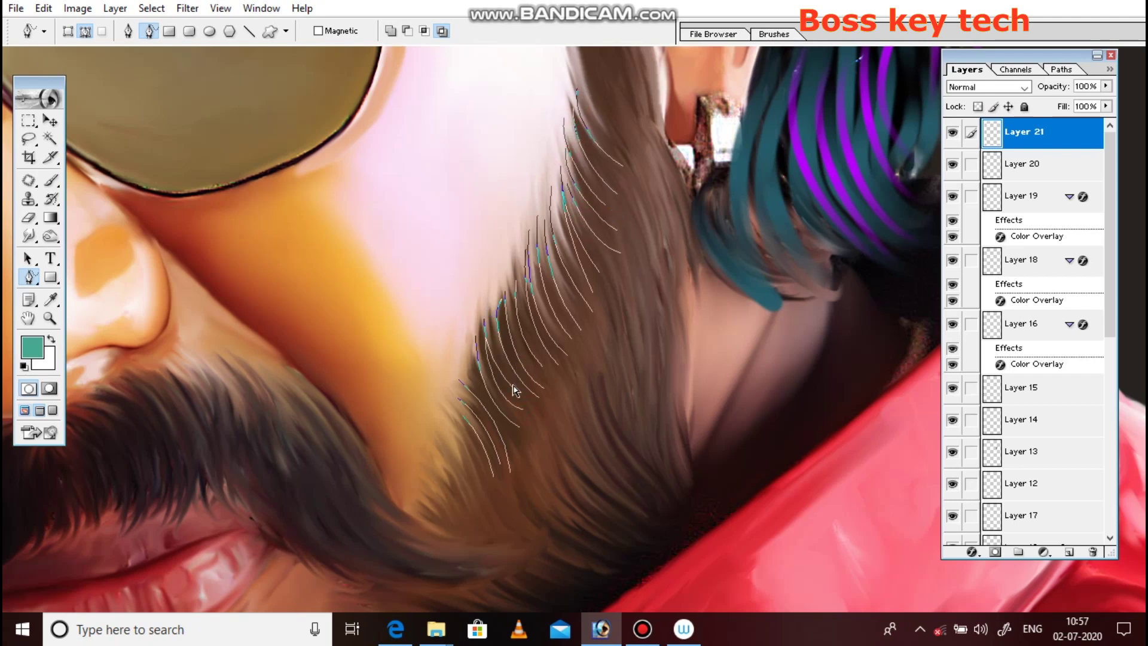
Step: Add more strand paths along the beard and on its lower part
left_click_drag(468, 473, 454, 448)
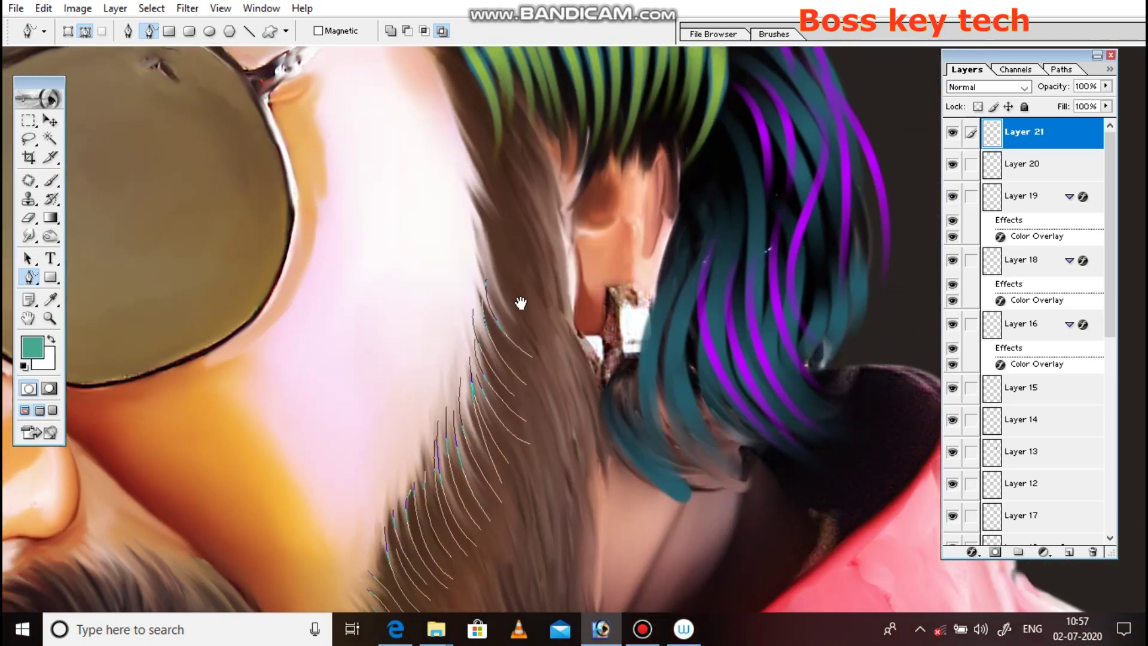
left_click(475, 239)
left_click_drag(480, 210, 509, 263)
left_click_drag(473, 186, 514, 269)
left_click_drag(467, 129, 517, 189)
scroll(438, 384, "down", 3)
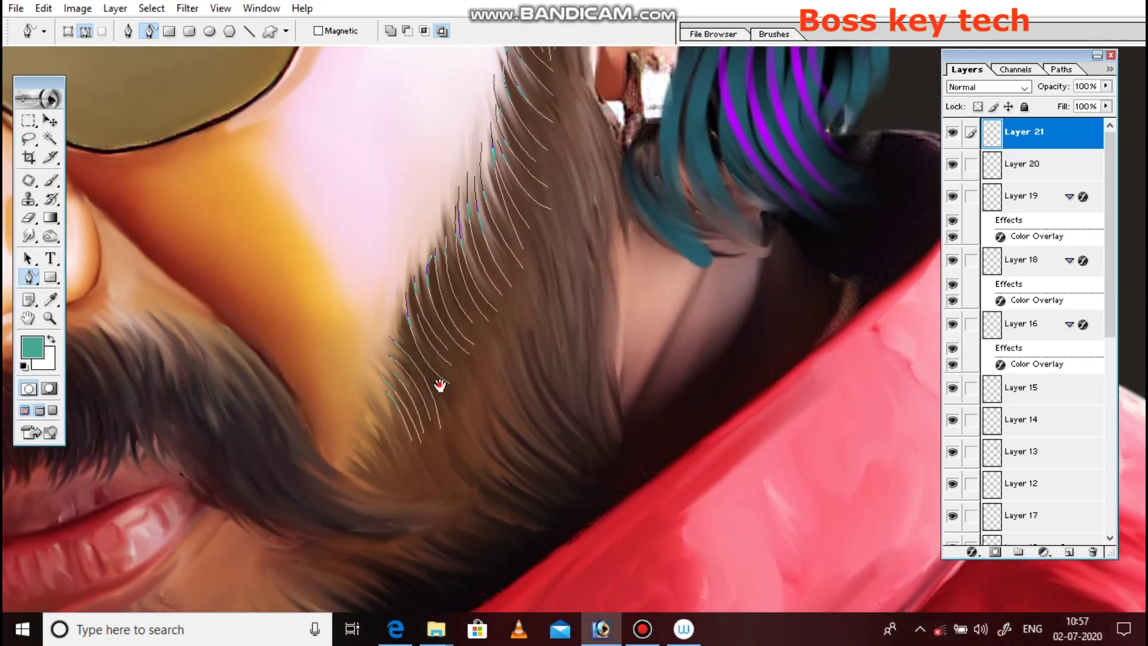
scroll(418, 341, "down", 3)
mouse_move(418, 301)
left_mouse_down()
mouse_move(452, 377)
mouse_move(461, 365)
left_mouse_up()
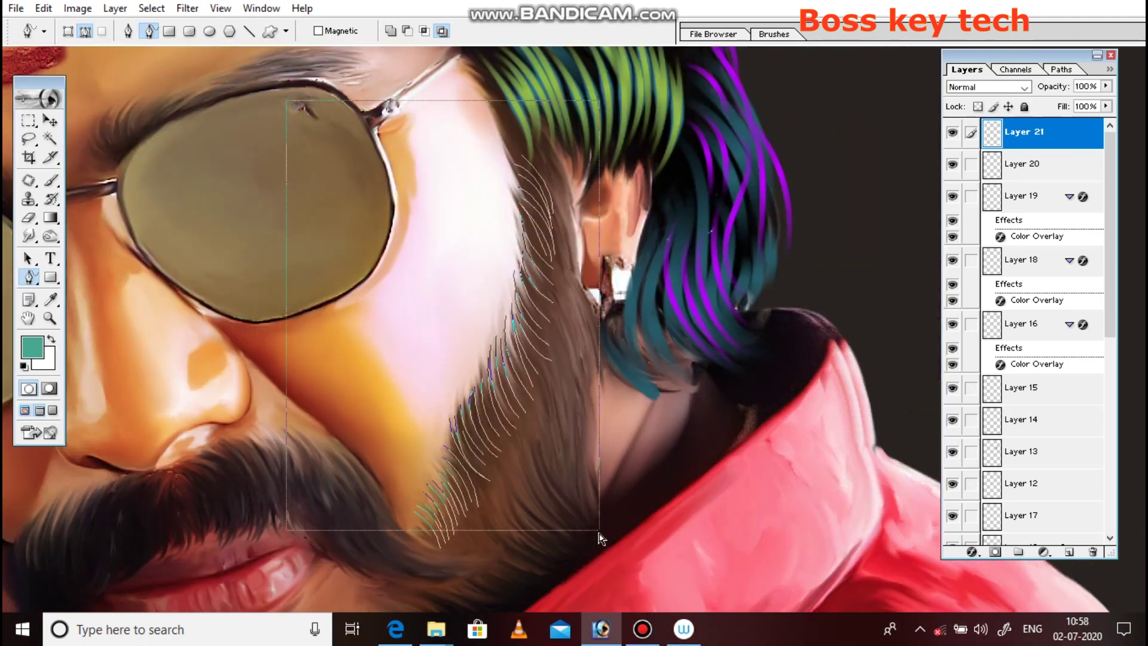
Step: Select the beard strand paths and stroke them in teal with the brush
left_click(1069, 551)
key("a")
right_click(658, 364)
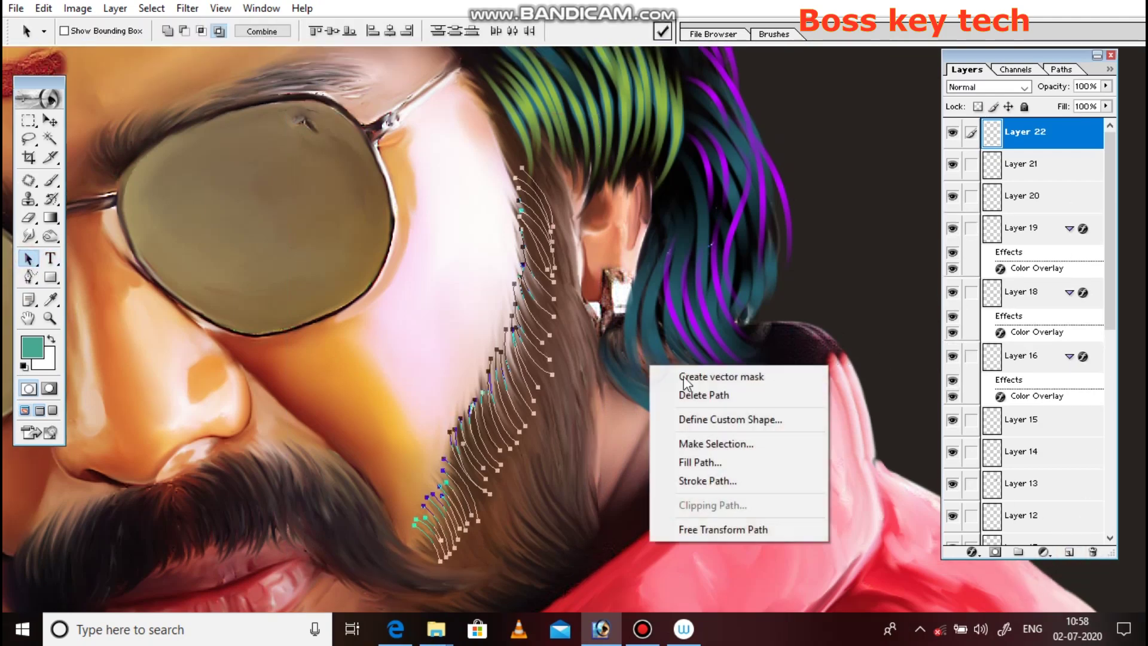
left_click(695, 480)
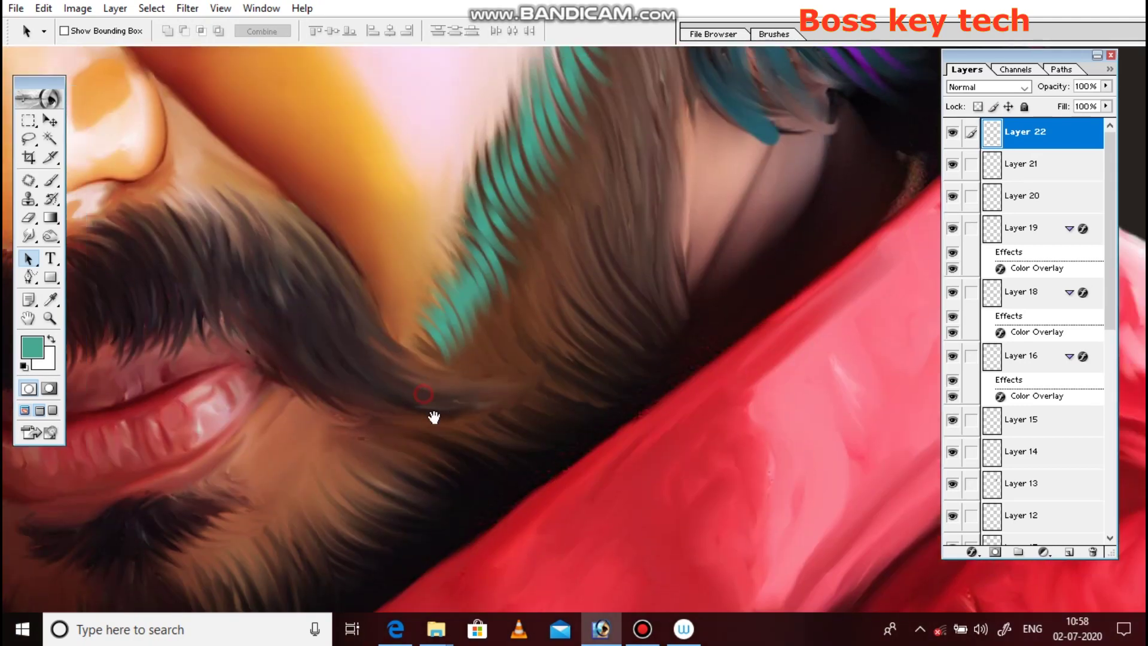
Step: Trace a new set of curved strand paths down the cheek toward the chin
key("p")
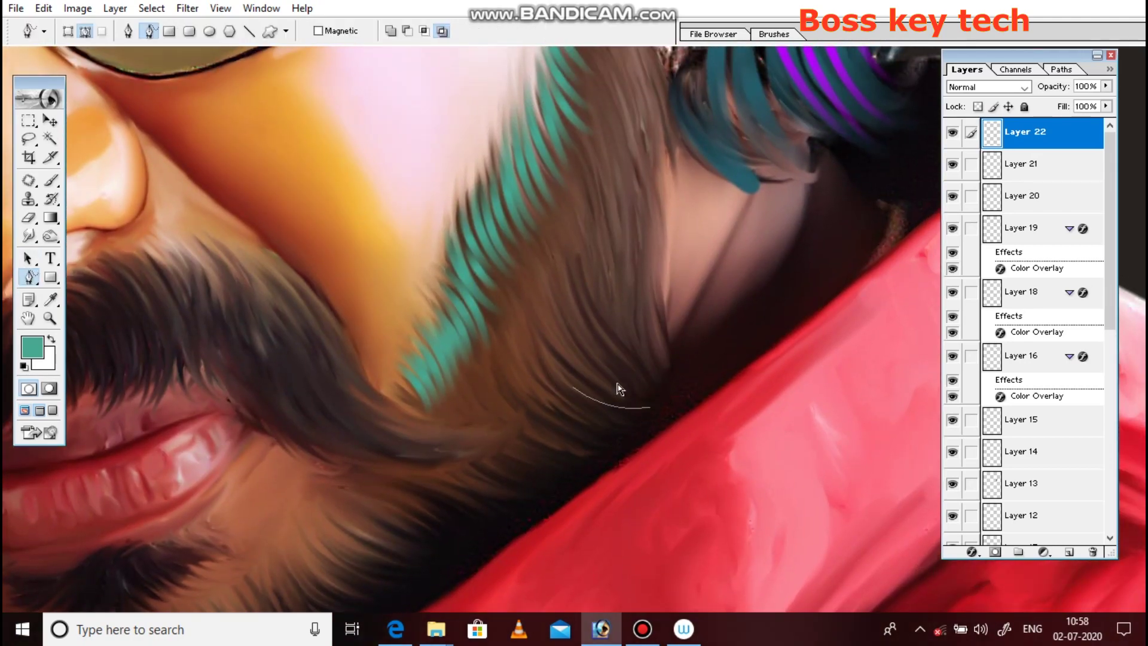
mouse_move(605, 326)
left_mouse_down()
mouse_move(664, 390)
mouse_move(664, 379)
left_mouse_up()
left_click_drag(631, 267, 659, 346)
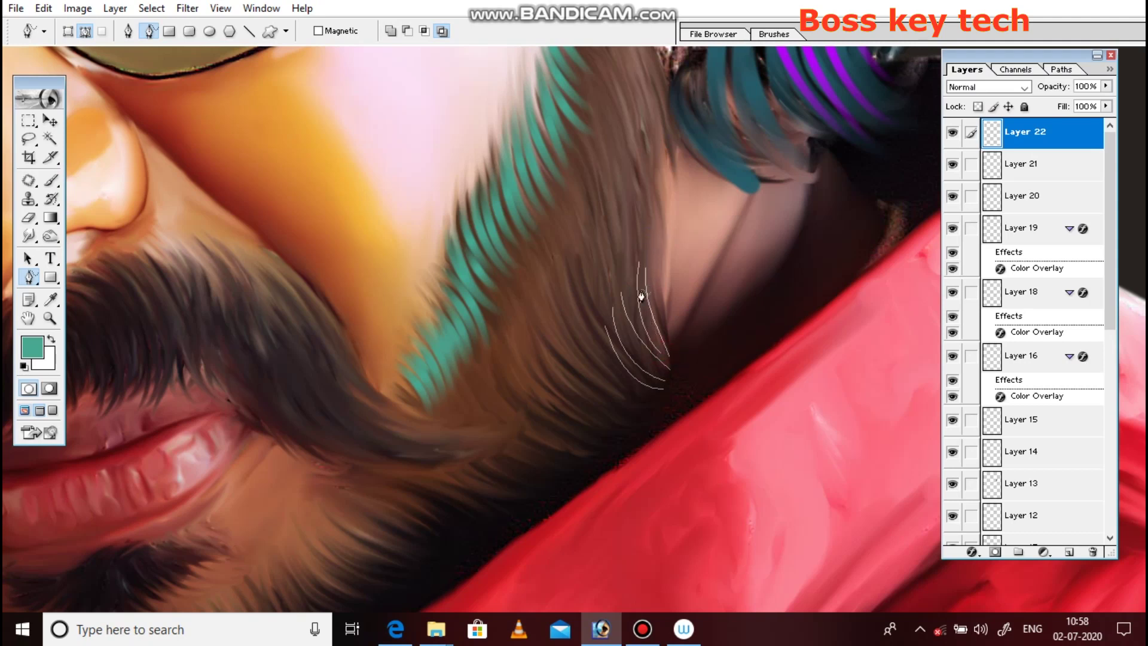
mouse_move(579, 334)
left_mouse_down()
mouse_move(666, 395)
mouse_move(658, 418)
left_mouse_up()
left_click_drag(557, 375, 637, 420)
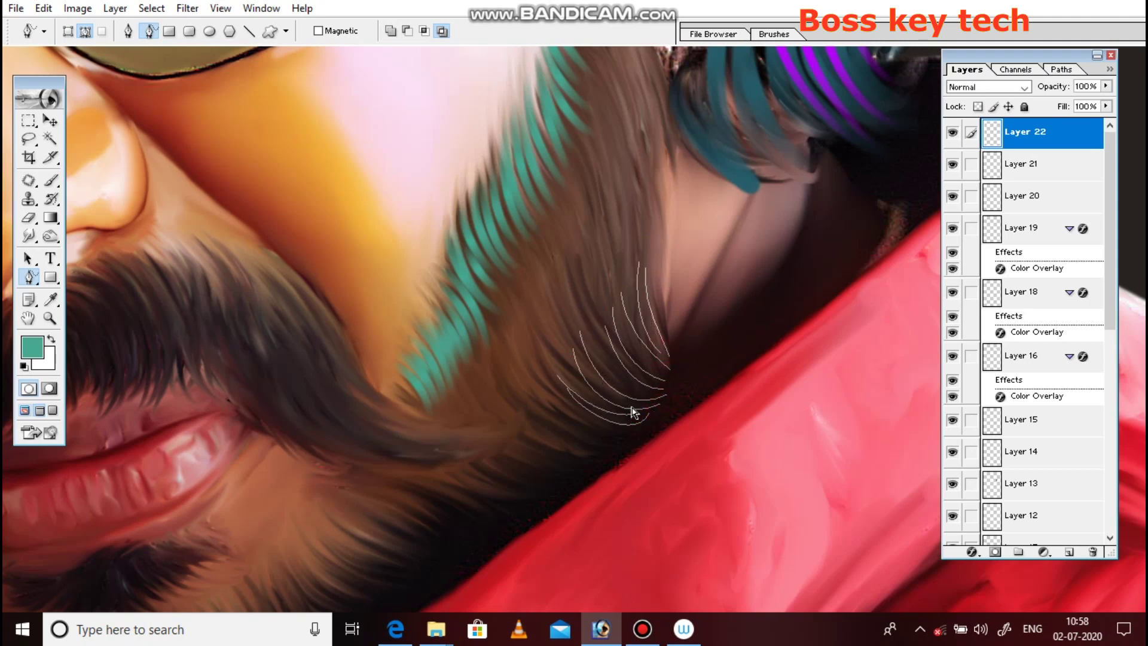
mouse_move(553, 346)
left_mouse_down()
mouse_move(605, 374)
mouse_move(613, 435)
left_mouse_up()
mouse_move(558, 385)
left_mouse_down()
mouse_move(624, 458)
mouse_move(591, 459)
left_mouse_up()
left_click_drag(523, 412, 577, 463)
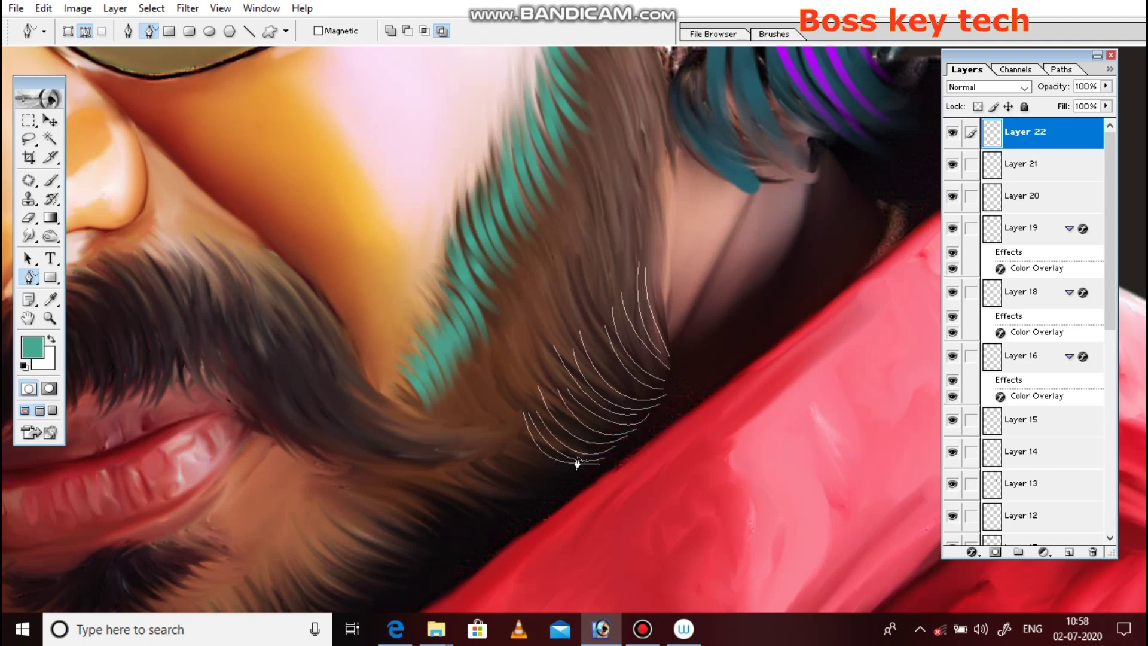
left_click_drag(518, 417, 589, 468)
left_click_drag(494, 447, 560, 482)
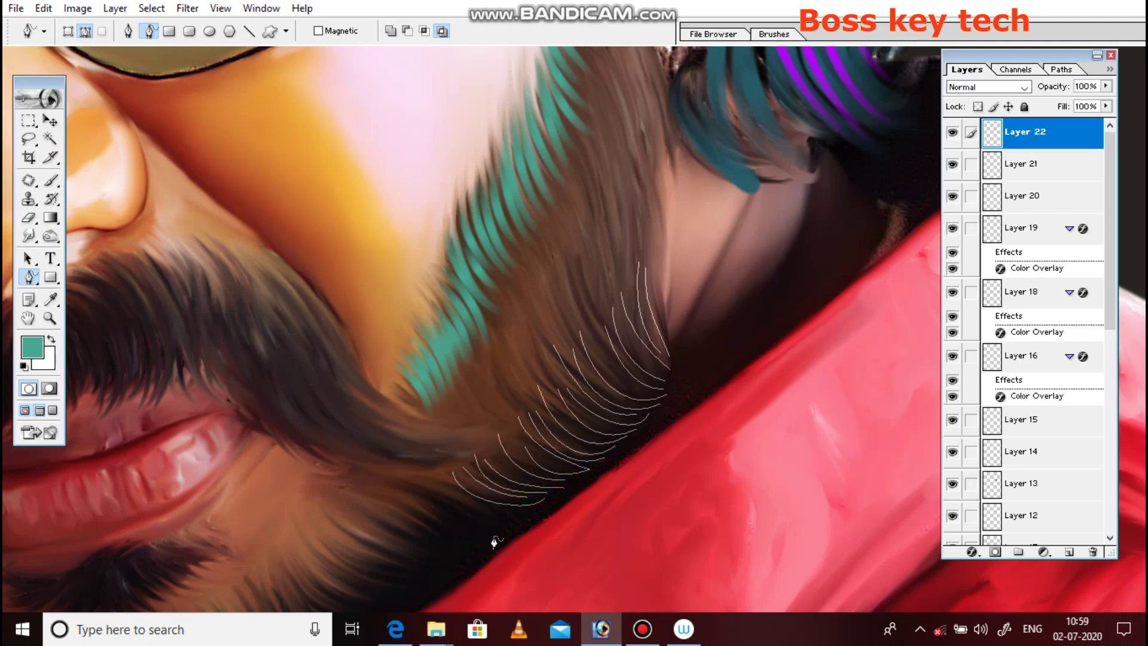
Step: Add more curved strand paths along the jawline and the beard's lower edge
left_click_drag(423, 498, 493, 548)
left_click_drag(515, 496, 603, 419)
left_click_drag(481, 512, 383, 494)
left_click_drag(529, 478, 453, 441)
left_click_drag(515, 497, 426, 461)
left_click_drag(474, 506, 395, 476)
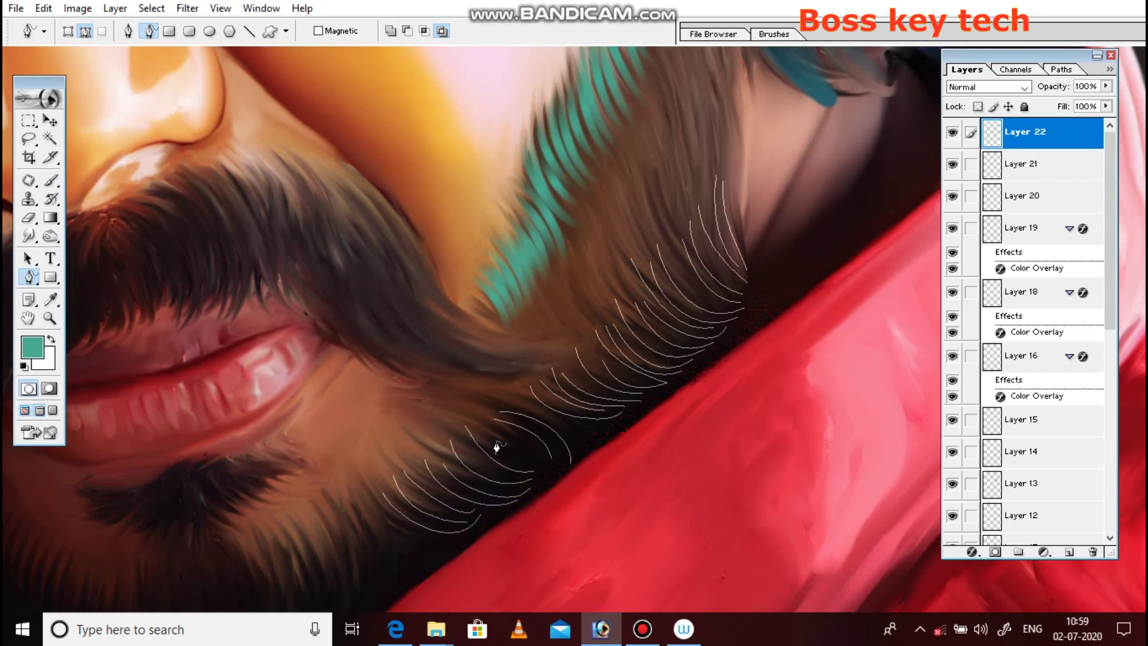
left_click_drag(535, 473, 503, 438)
mouse_move(481, 516)
left_mouse_down()
mouse_move(382, 529)
mouse_move(361, 607)
left_mouse_up()
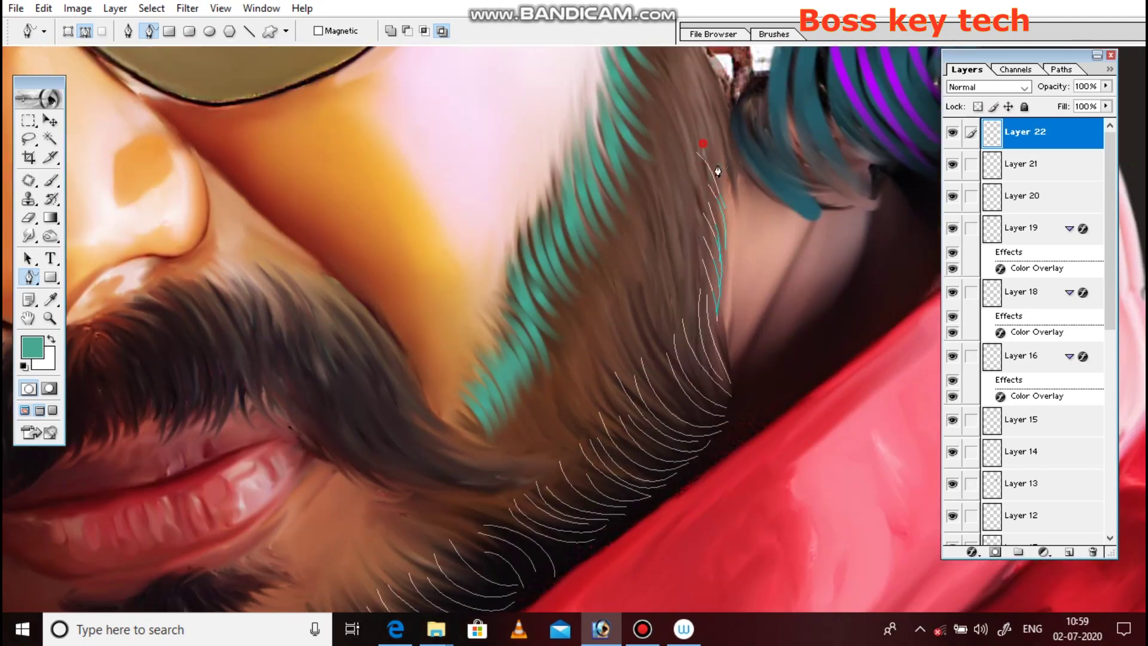
left_click_drag(731, 183, 697, 94)
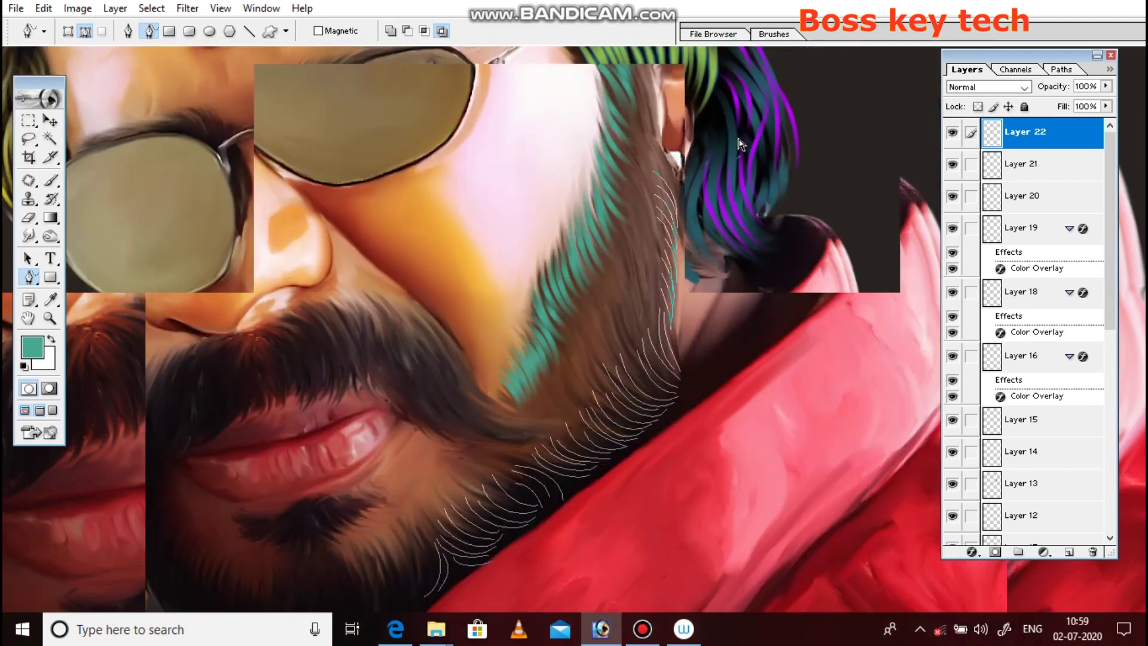
Step: Stroke the jawline strand paths with the teal brush and check the whole portrait
key("ctrl+minus")
right_click(818, 428)
left_click(879, 537)
key("Return")
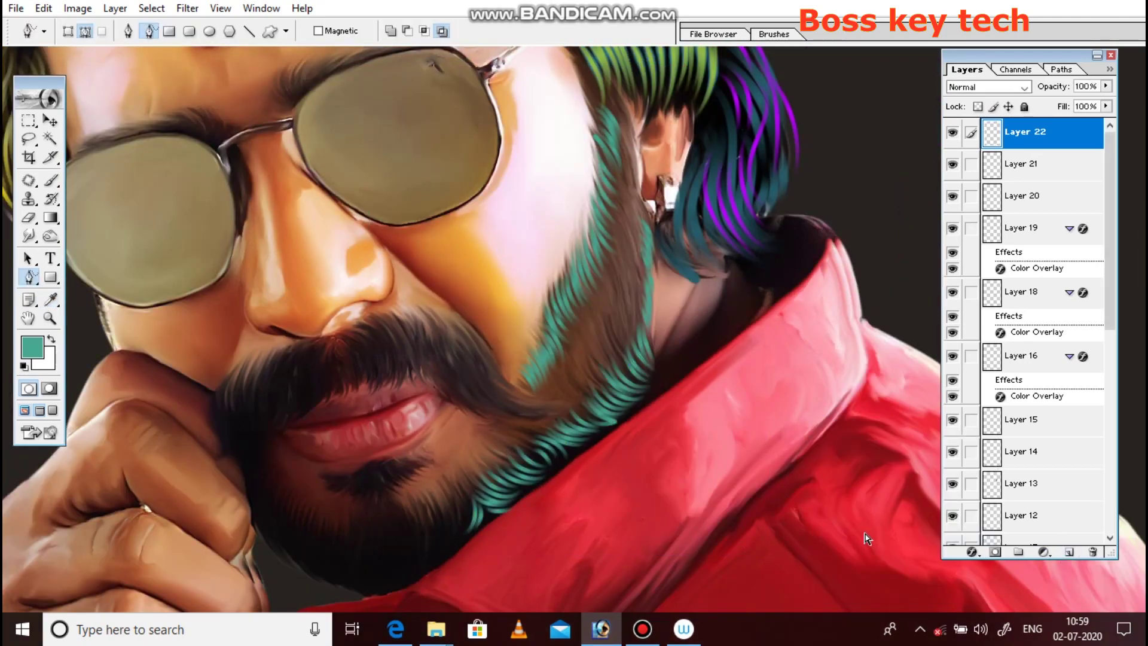
key("ctrl+0")
key("ctrl+plus")
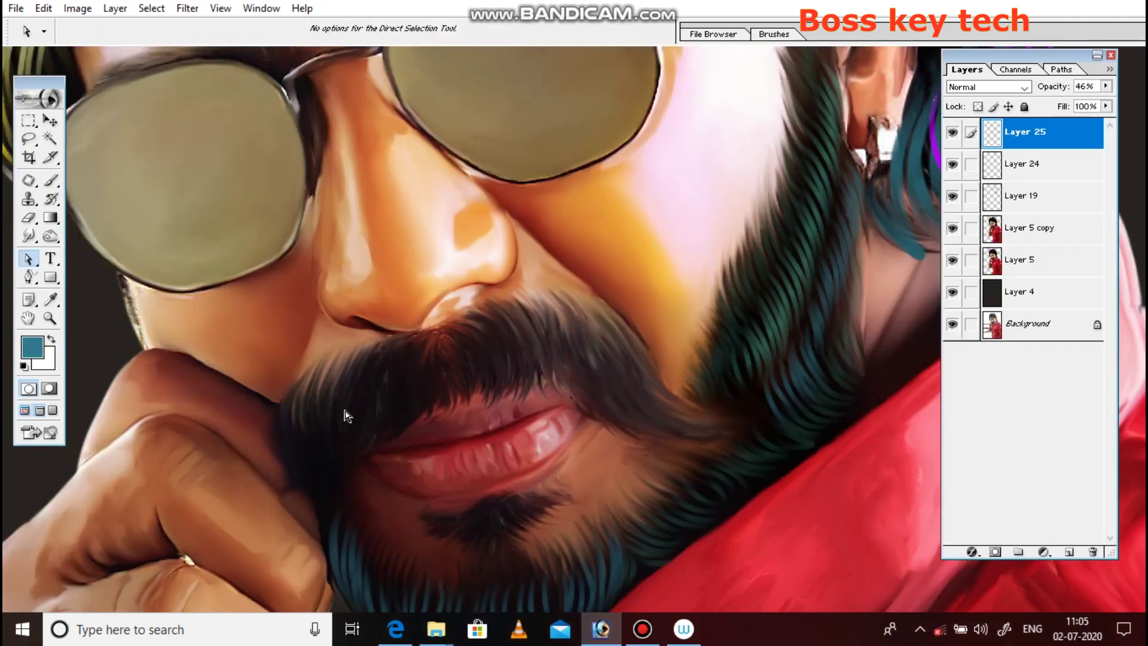
key("p")
left_click(763, 410, "ctrl")
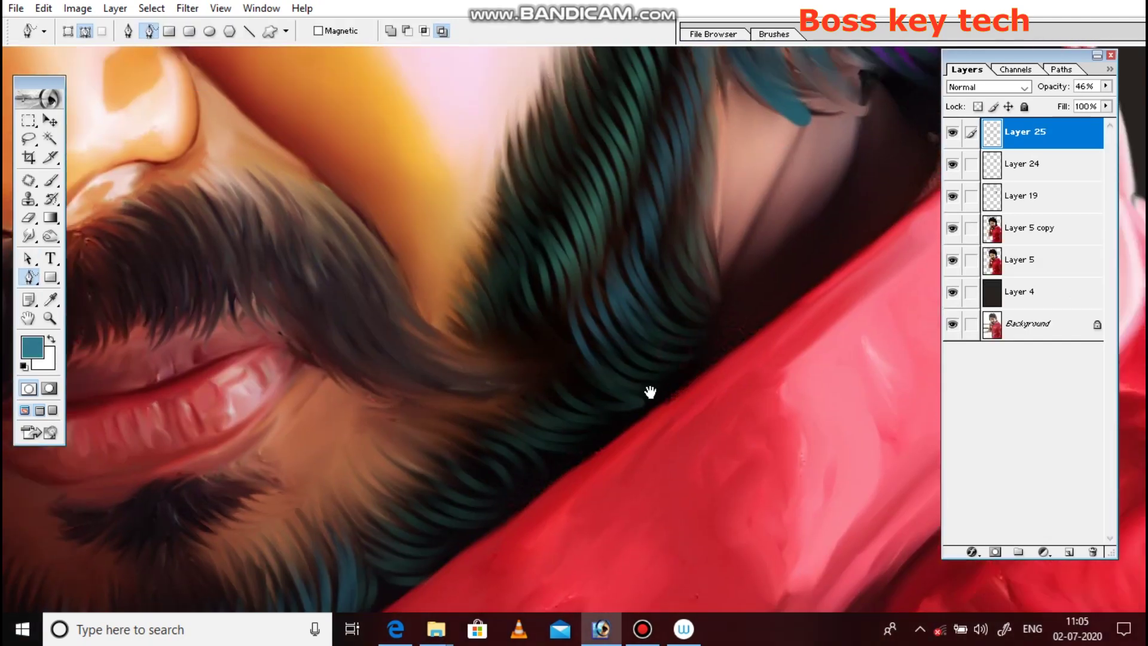
Step: Trace strand paths sweeping down-right at the moustache's right end
left_click_drag(649, 392, 771, 508)
left_click_drag(515, 358, 660, 425)
left_click_drag(508, 383, 497, 371)
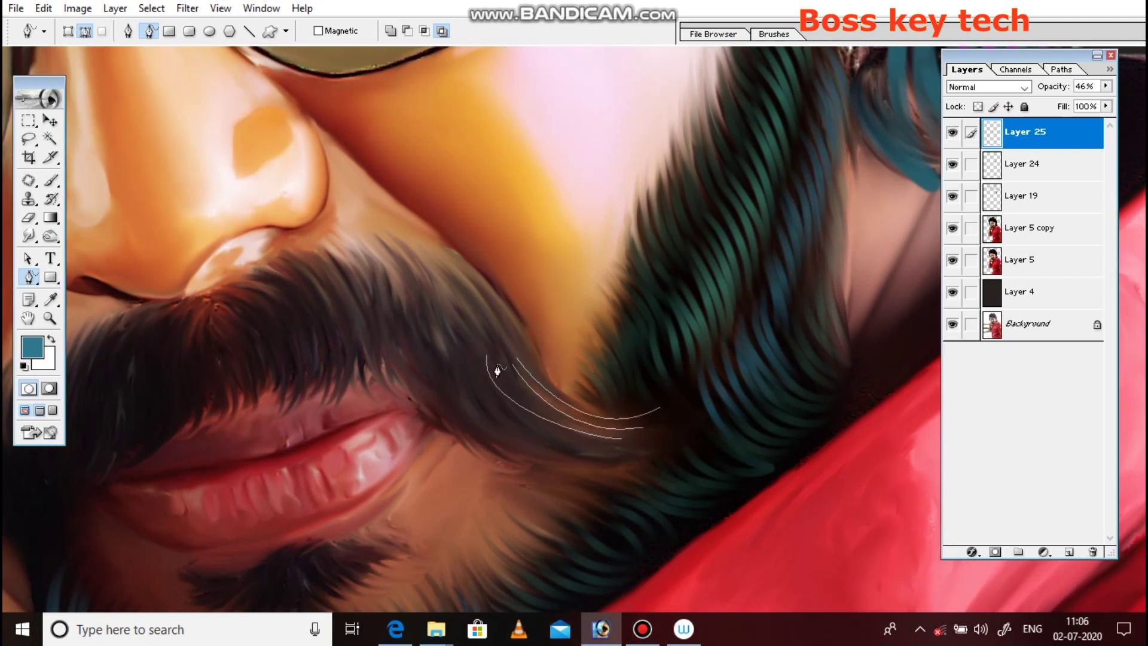
mouse_move(592, 443)
left_mouse_down()
mouse_move(469, 357)
mouse_move(567, 443)
left_mouse_up()
left_click_drag(449, 366, 583, 439)
left_click_drag(441, 375, 588, 437)
key("ctrl+alt+z")
left_click_drag(441, 362, 541, 444)
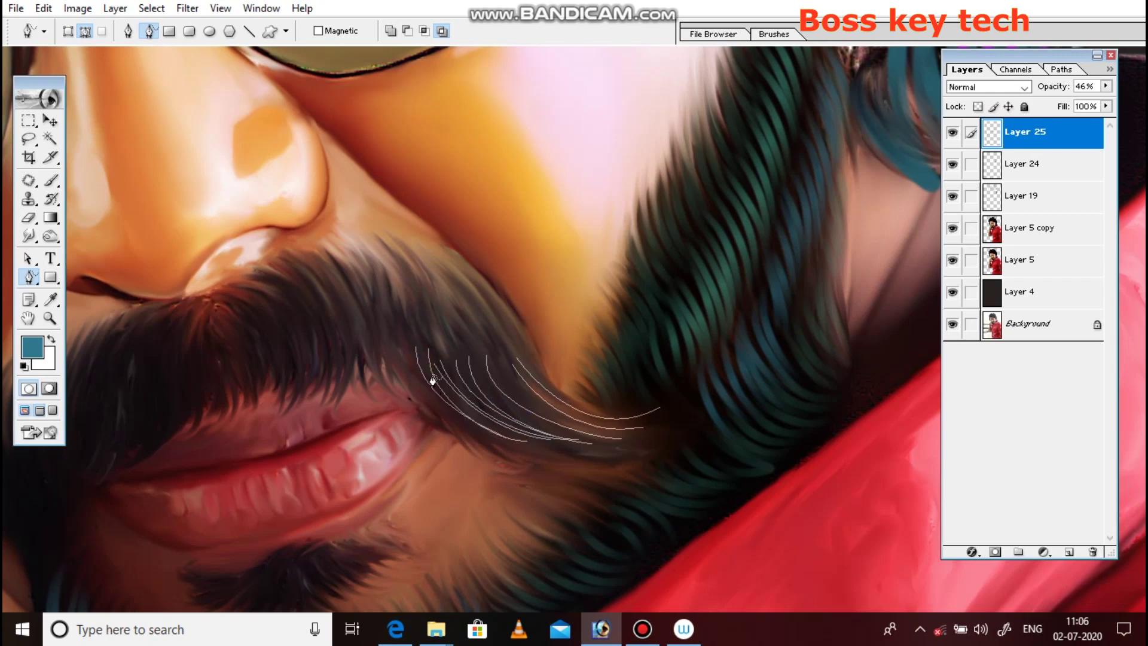
left_click_drag(411, 346, 520, 446)
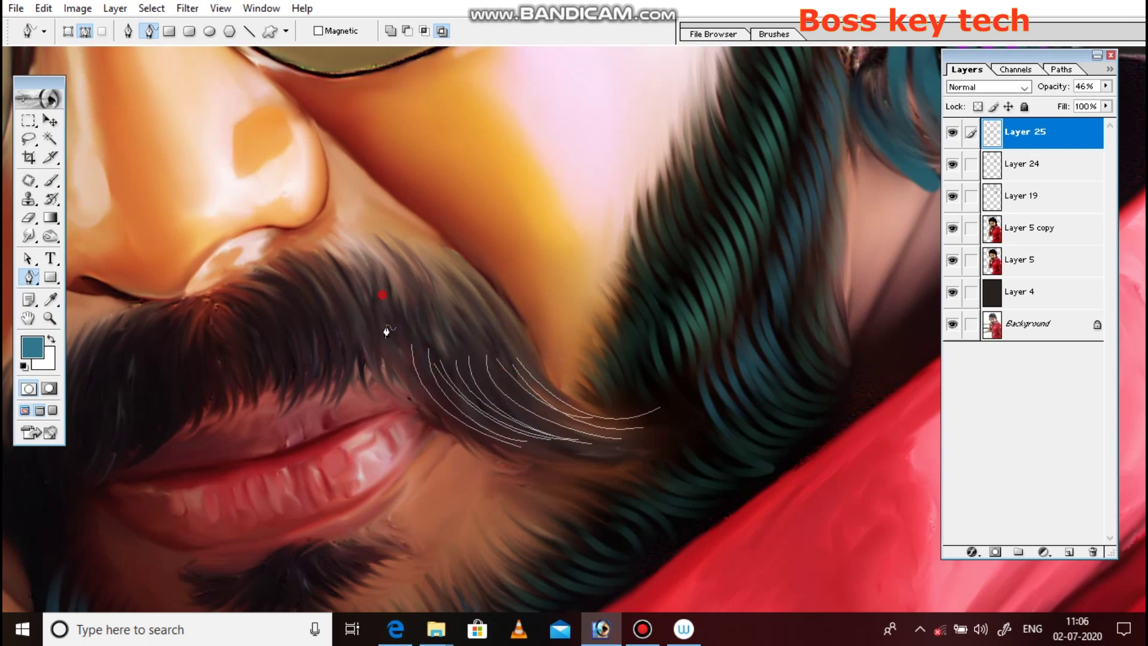
Step: Trace strand paths over the upper and left parts of the moustache
mouse_move(357, 256)
left_mouse_down()
mouse_move(396, 347)
mouse_move(408, 350)
left_mouse_up()
mouse_move(382, 240)
left_mouse_down()
mouse_move(421, 351)
mouse_move(446, 350)
left_mouse_up()
left_click_drag(419, 251, 466, 347)
left_click_drag(460, 274, 495, 355)
mouse_move(323, 267)
left_mouse_down()
mouse_move(362, 358)
mouse_move(383, 340)
left_mouse_up()
left_click_drag(258, 274, 328, 353)
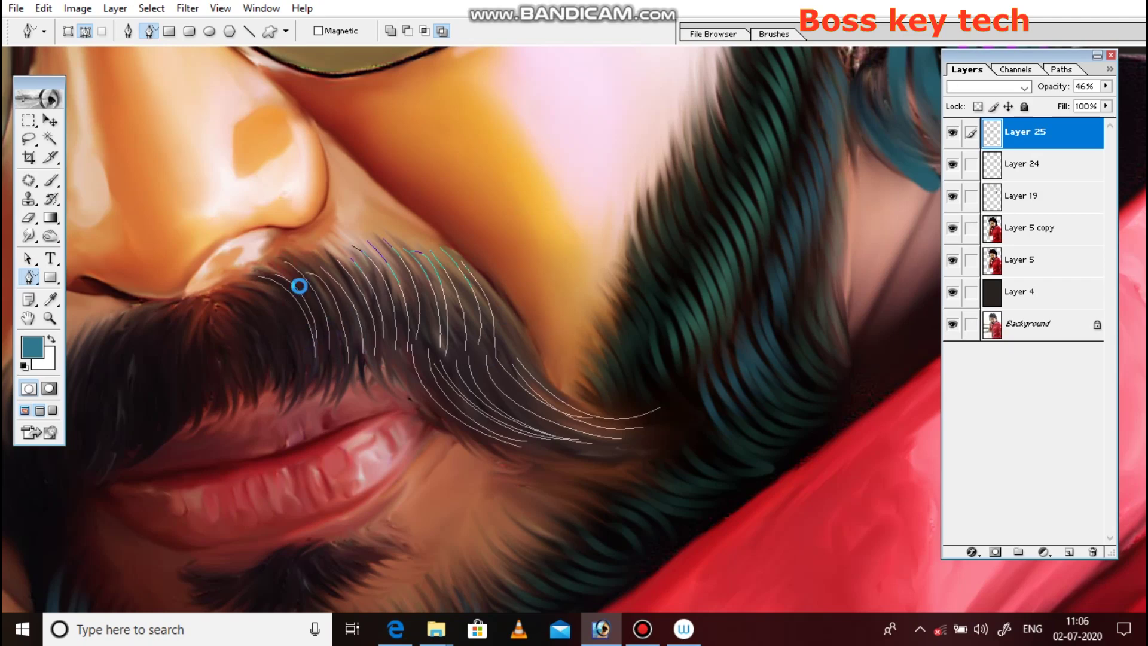
mouse_move(236, 300)
left_mouse_down()
mouse_move(278, 385)
mouse_move(305, 371)
left_mouse_up()
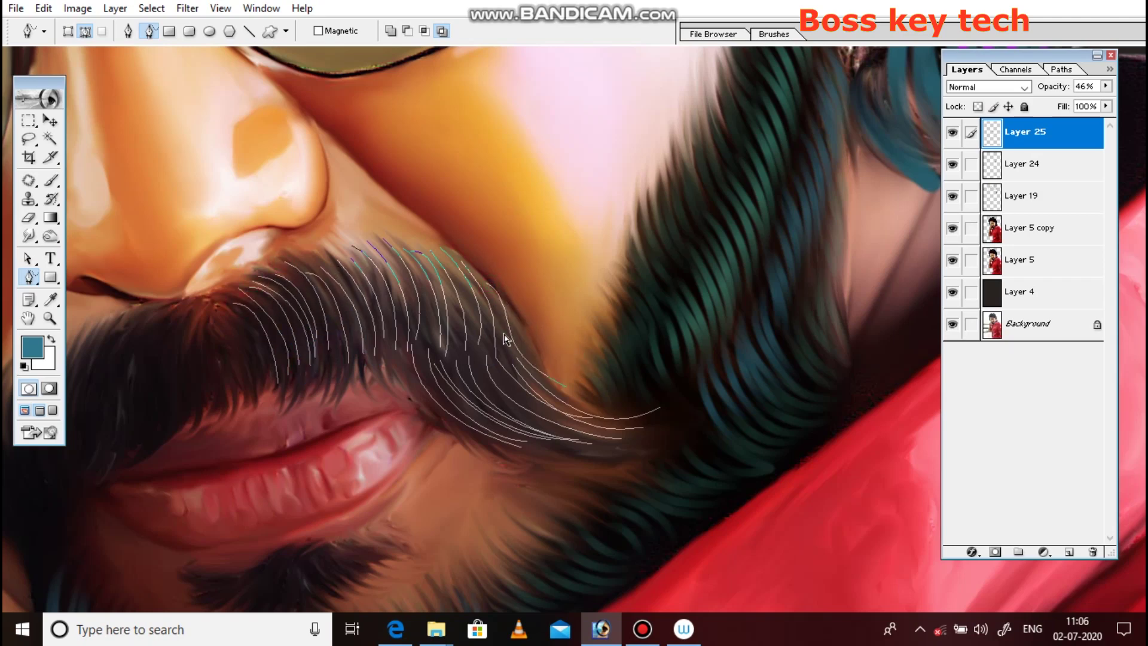
Step: Add strand paths across the left moustache, its middle and left edge
scroll(506, 338, "left", 5)
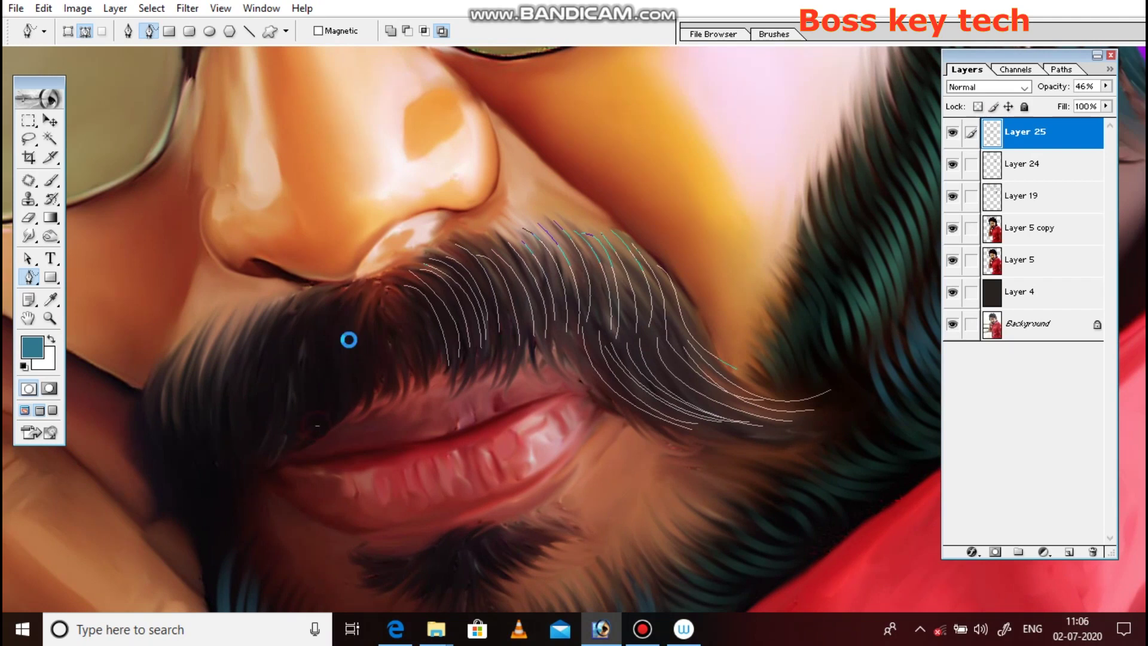
mouse_move(197, 461)
left_mouse_down()
mouse_move(206, 360)
mouse_move(226, 365)
left_mouse_up()
mouse_move(232, 452)
left_mouse_down()
mouse_move(246, 344)
mouse_move(274, 329)
left_mouse_up()
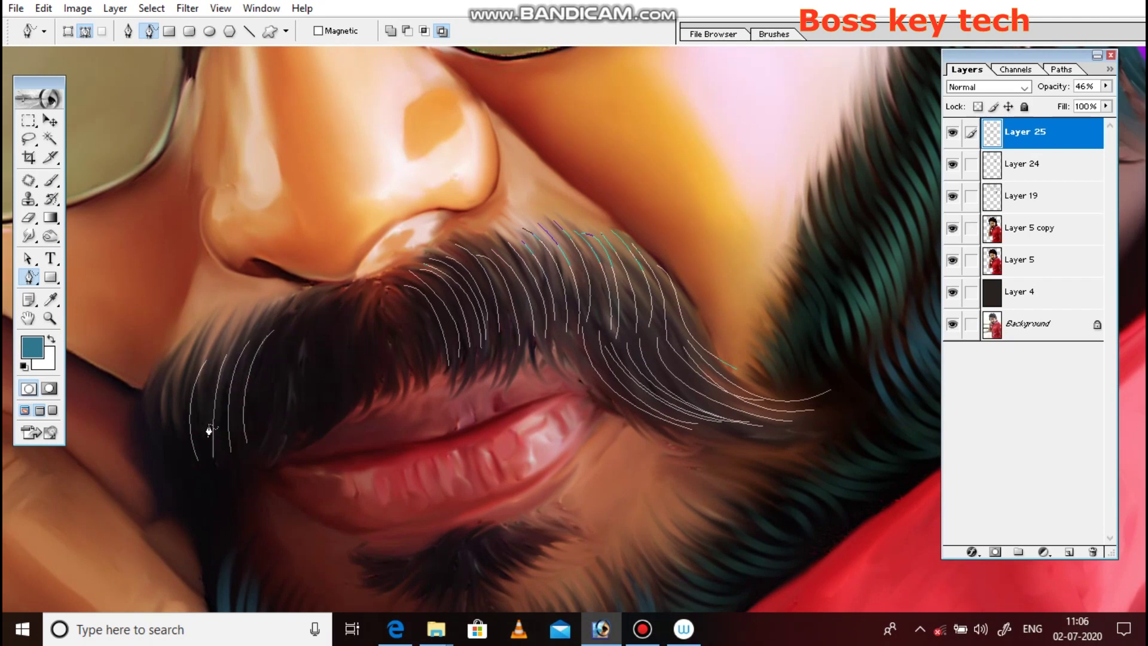
mouse_move(263, 418)
left_mouse_down()
mouse_move(284, 327)
mouse_move(298, 323)
left_mouse_up()
left_click_drag(291, 409, 312, 321)
mouse_move(308, 392)
left_mouse_down()
mouse_move(330, 306)
mouse_move(344, 299)
left_mouse_up()
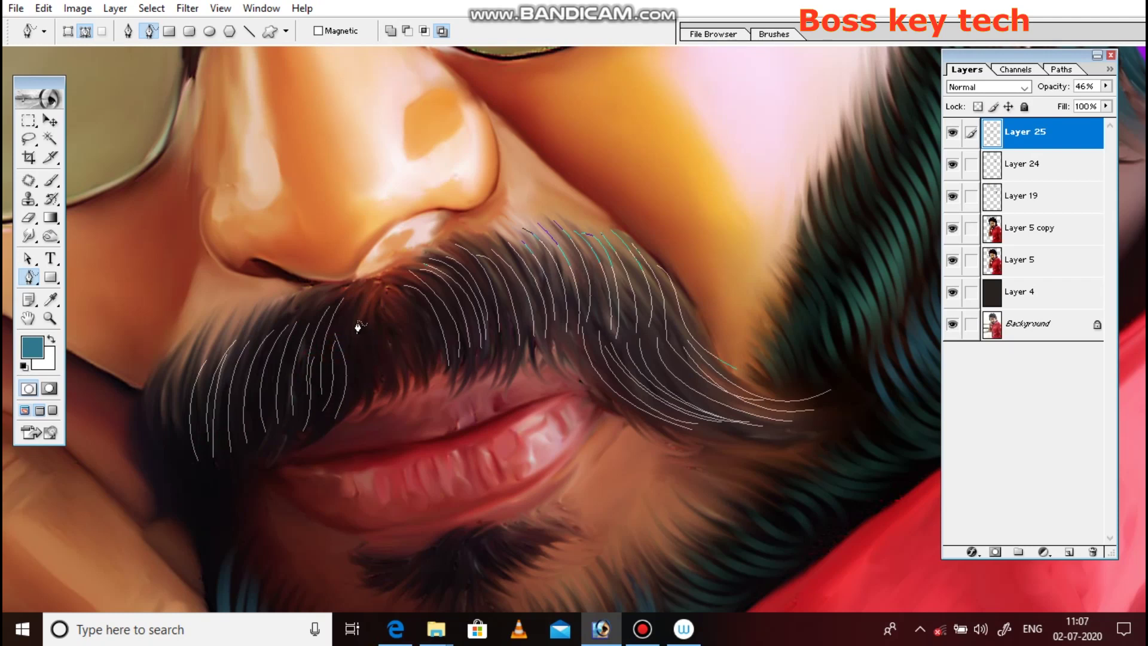
mouse_move(361, 306)
left_mouse_down()
mouse_move(351, 400)
mouse_move(412, 328)
left_mouse_up()
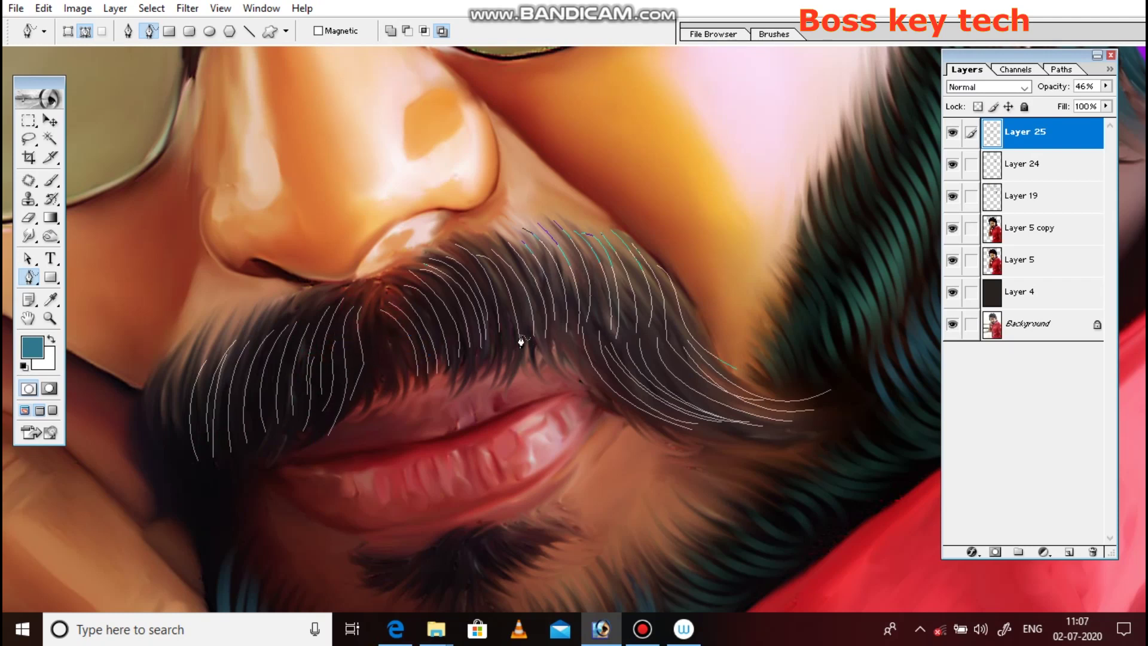
left_click_drag(197, 478, 174, 396)
left_click_drag(182, 499, 167, 408)
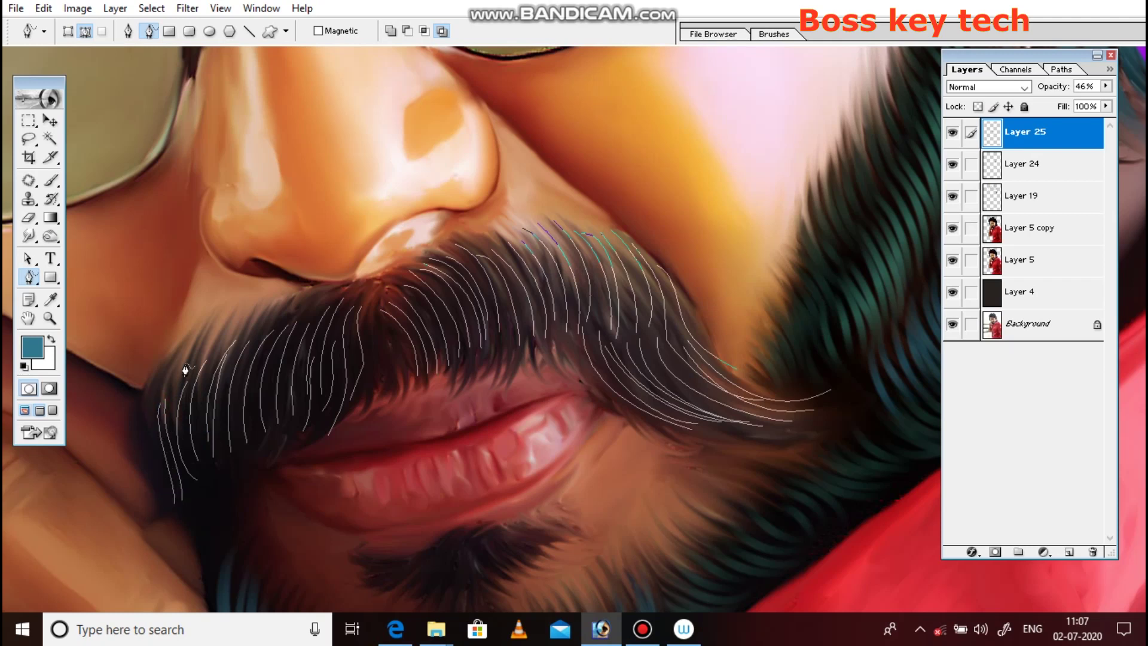
Step: Select all moustache paths and stroke them with the brush onto new Layer 26
left_click_drag(128, 318, 837, 514)
left_click(1069, 552)
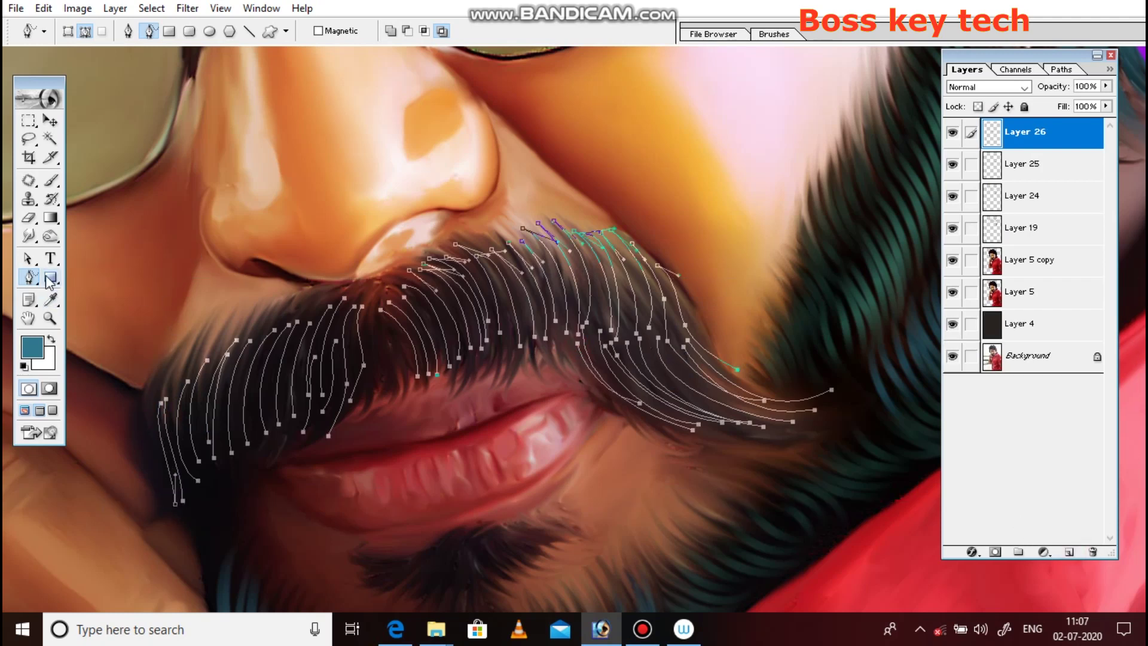
left_click(28, 258)
right_click(498, 227)
left_click(573, 340)
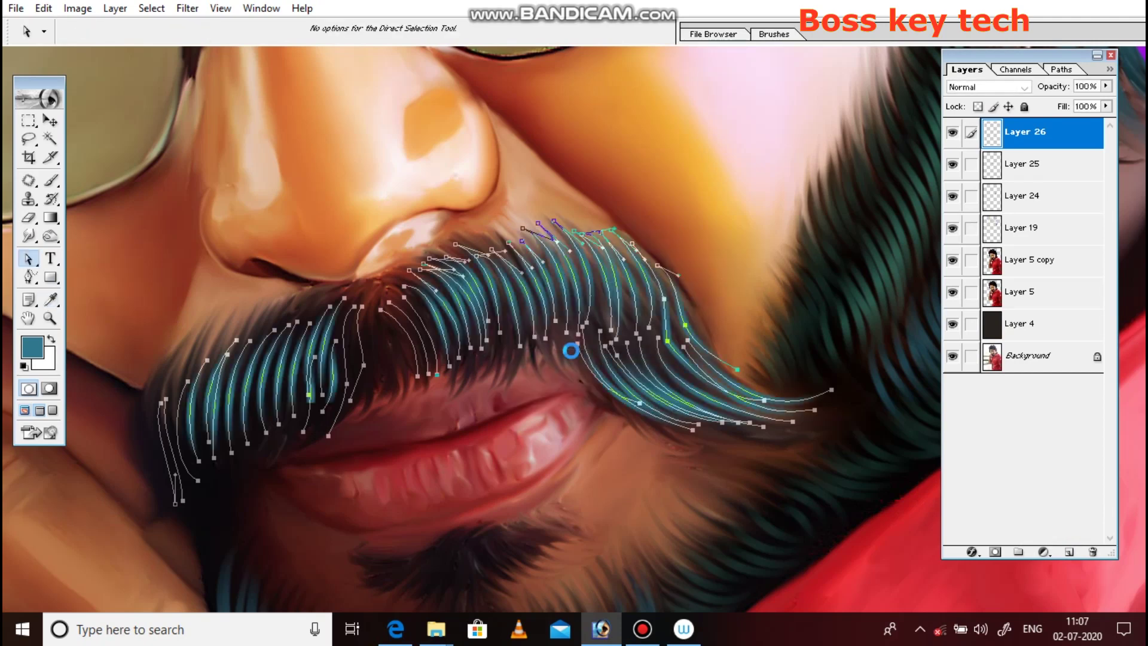
key("ctrl+0")
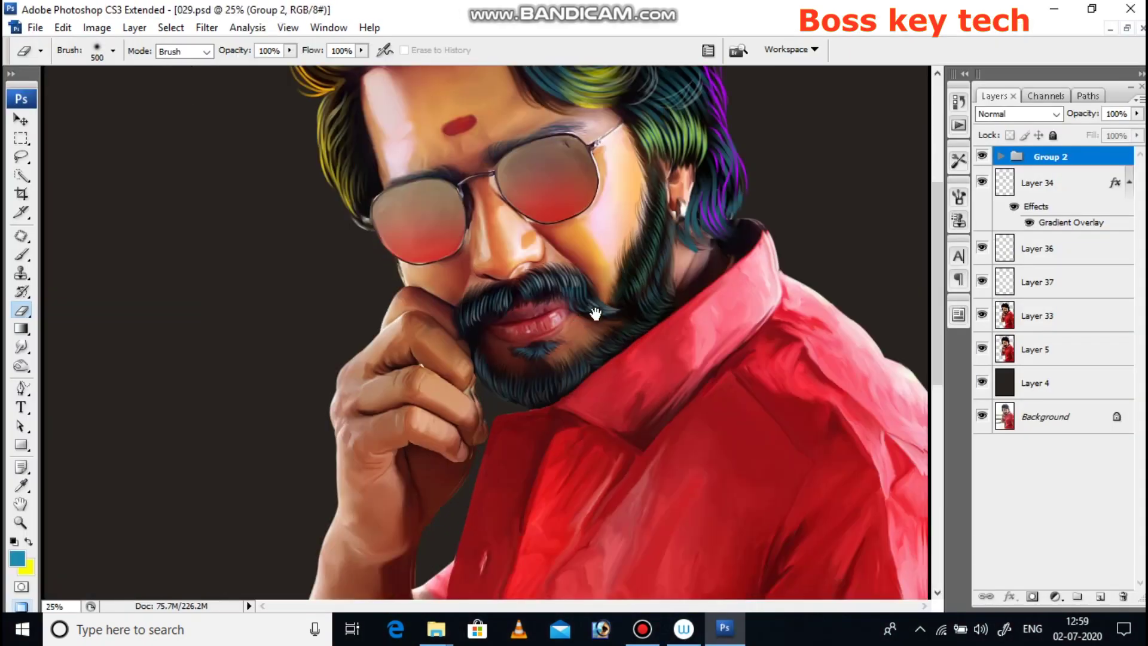
left_click_drag(595, 314, 622, 371)
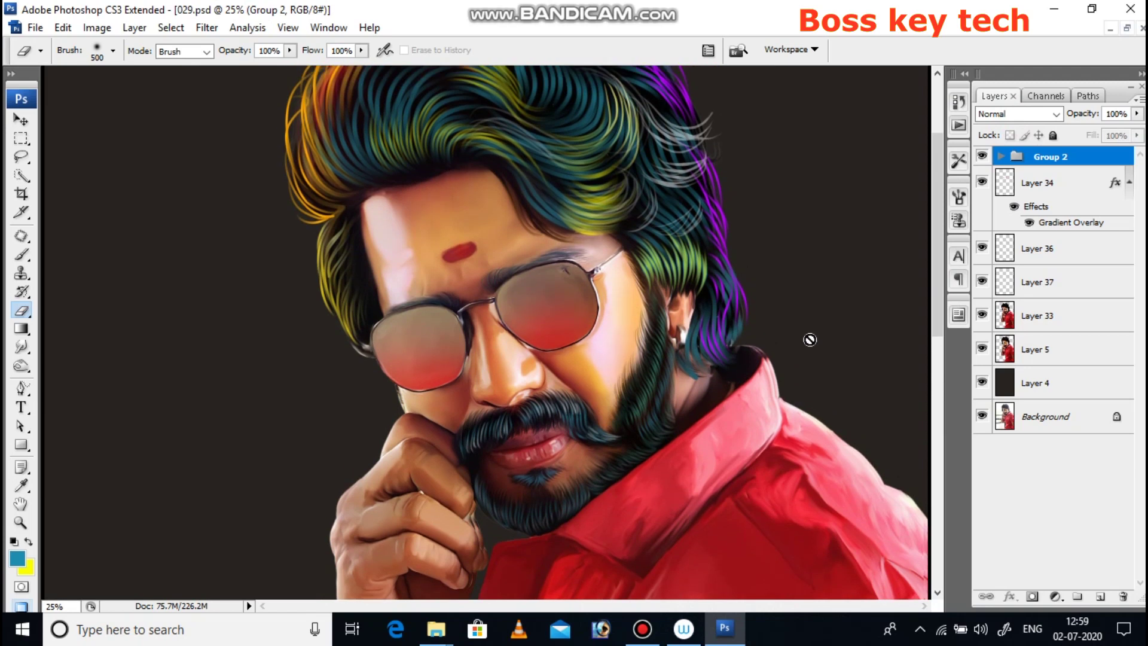
Step: Toggle Group 2 off and on to compare the portrait with and without rainbow hair
left_click(982, 157)
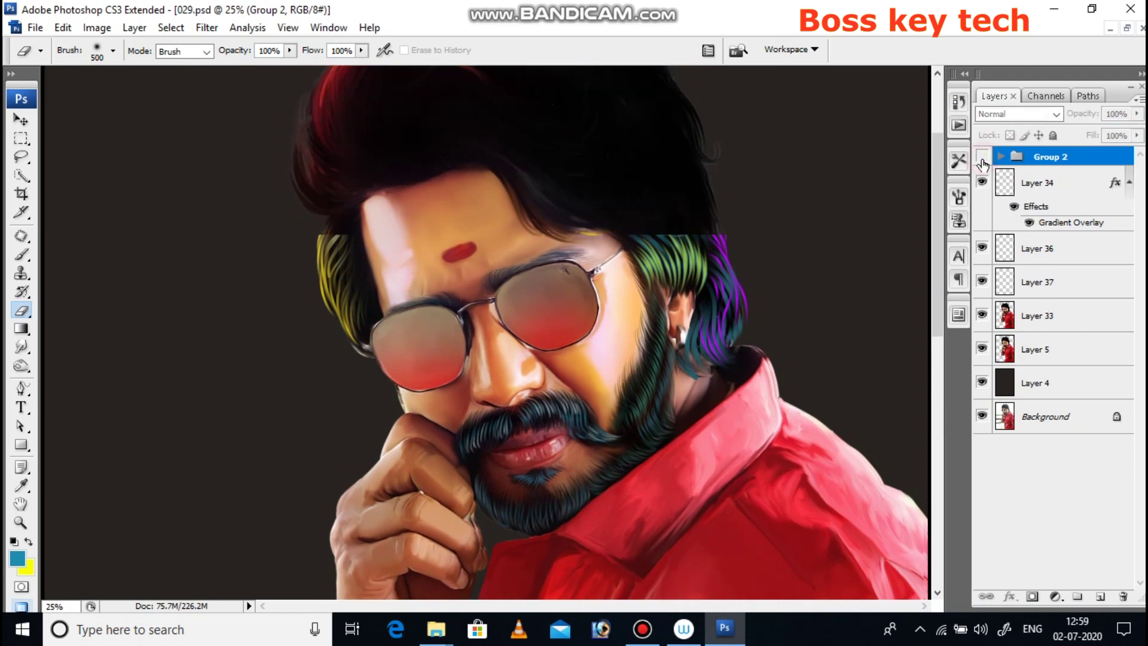
left_click(982, 156)
left_click(982, 157)
scroll(696, 463, "down", 3)
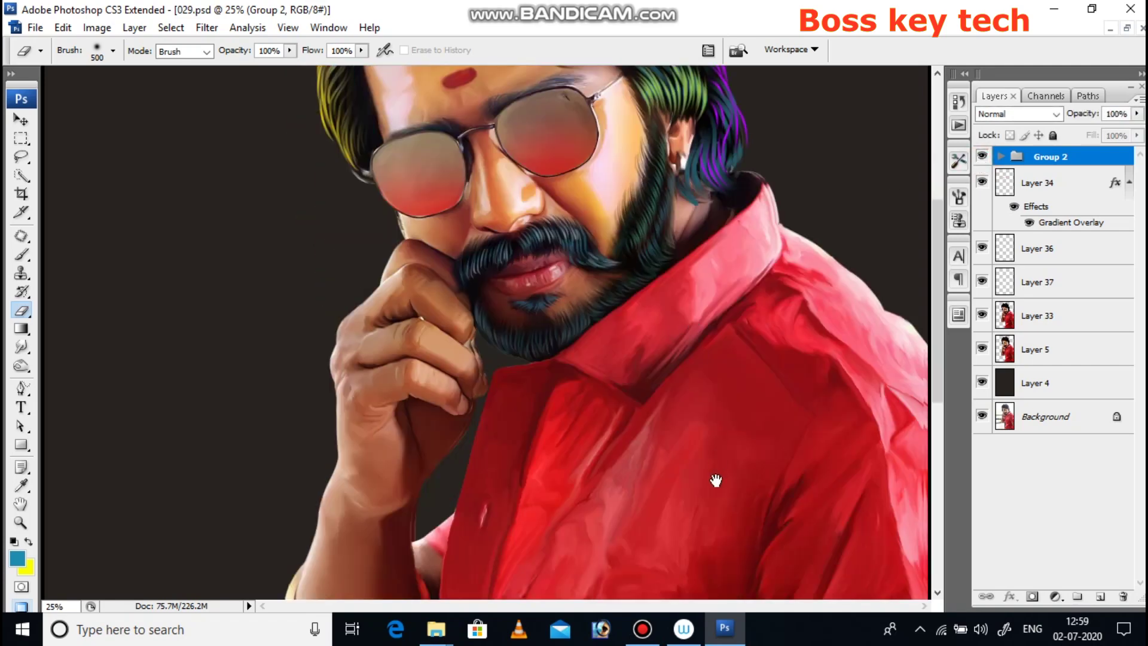
scroll(712, 464, "down", 5)
mouse_move(709, 415)
left_mouse_down()
mouse_move(729, 235)
mouse_move(732, 378)
left_mouse_up()
Step: Hide Layer 5 in the Layers panel
scroll(712, 405, "up", 2)
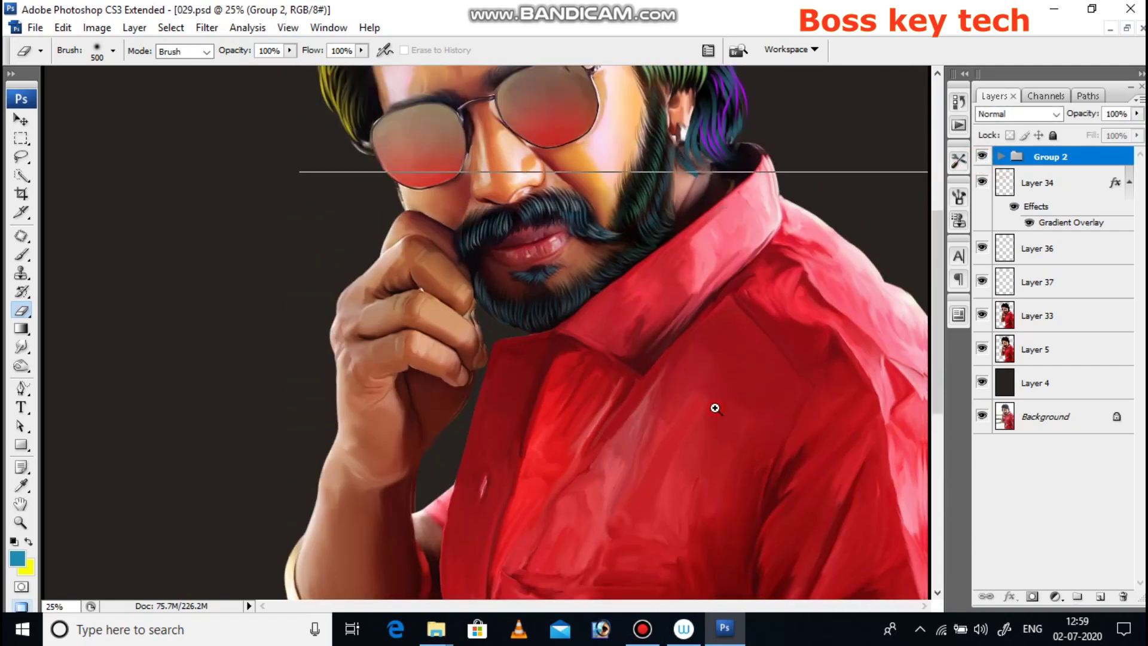
scroll(714, 405, "up", 1)
scroll(609, 389, "up", 1)
scroll(610, 389, "up", 1)
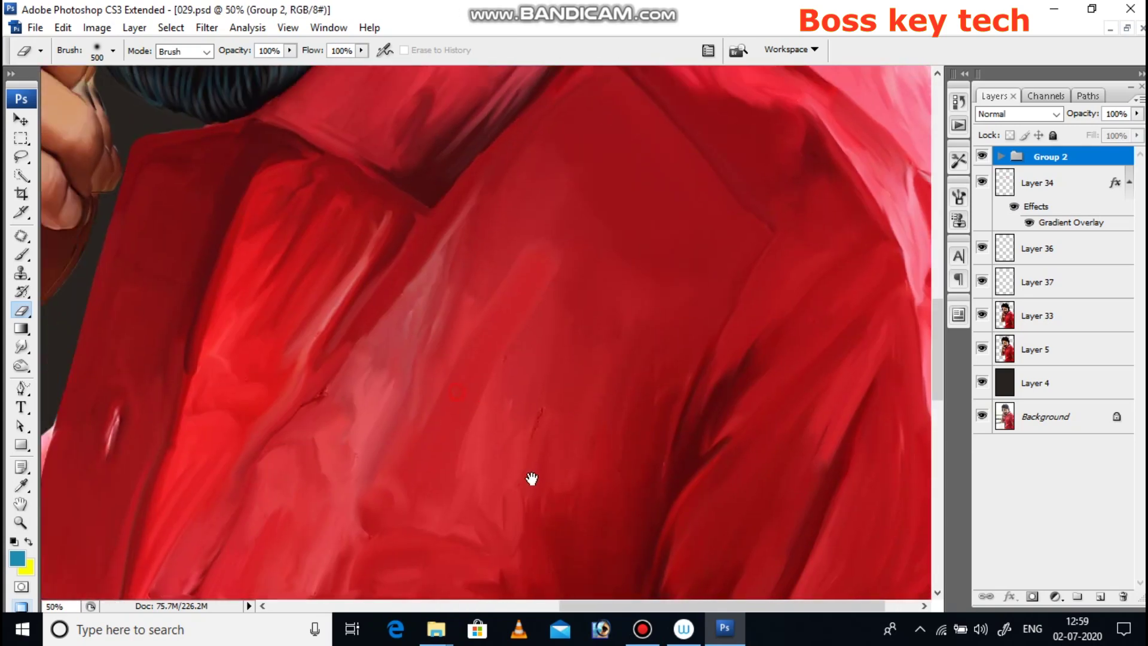
scroll(525, 469, "up", 2)
left_click(982, 349)
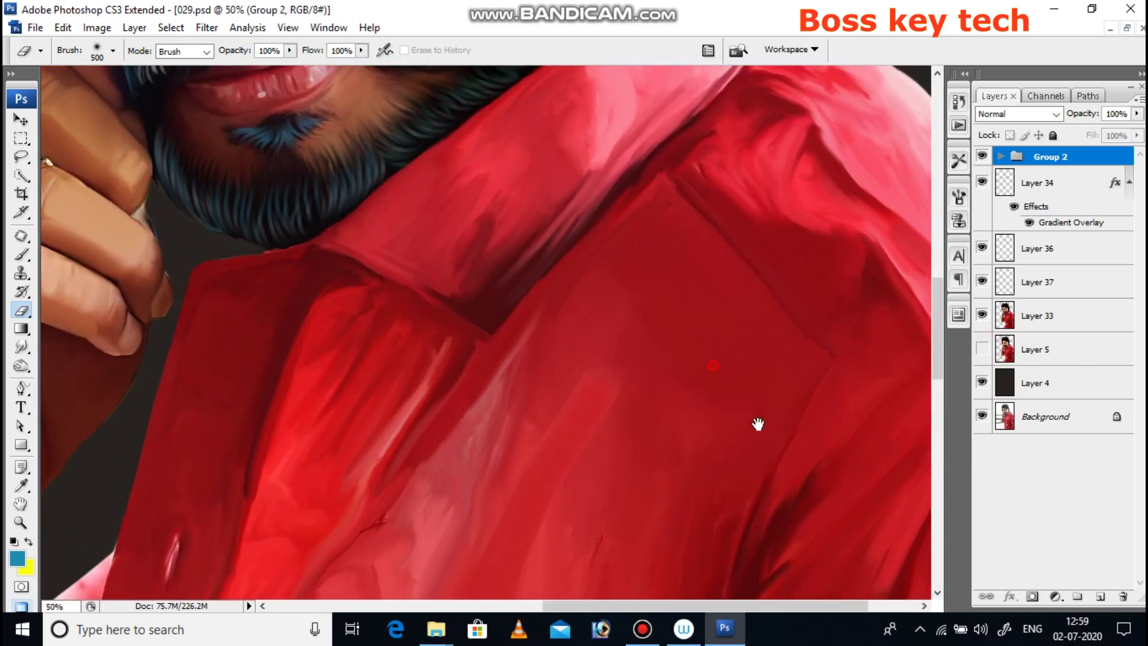
scroll(740, 403, "up", 2)
scroll(758, 443, "up", 2)
scroll(750, 379, "up", 2)
scroll(771, 426, "up", 2)
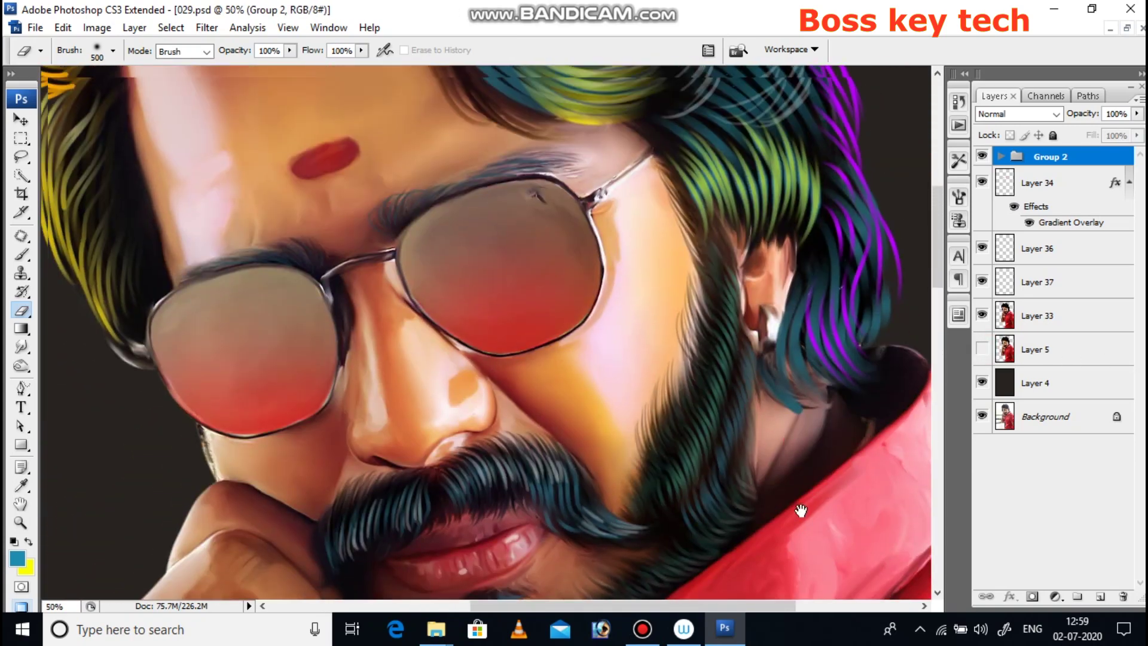
scroll(768, 454, "up", 1)
scroll(763, 486, "up", 2)
scroll(778, 345, "up", 1)
scroll(759, 362, "down", 1)
scroll(747, 378, "down", 2)
scroll(752, 380, "down", 2, "alt")
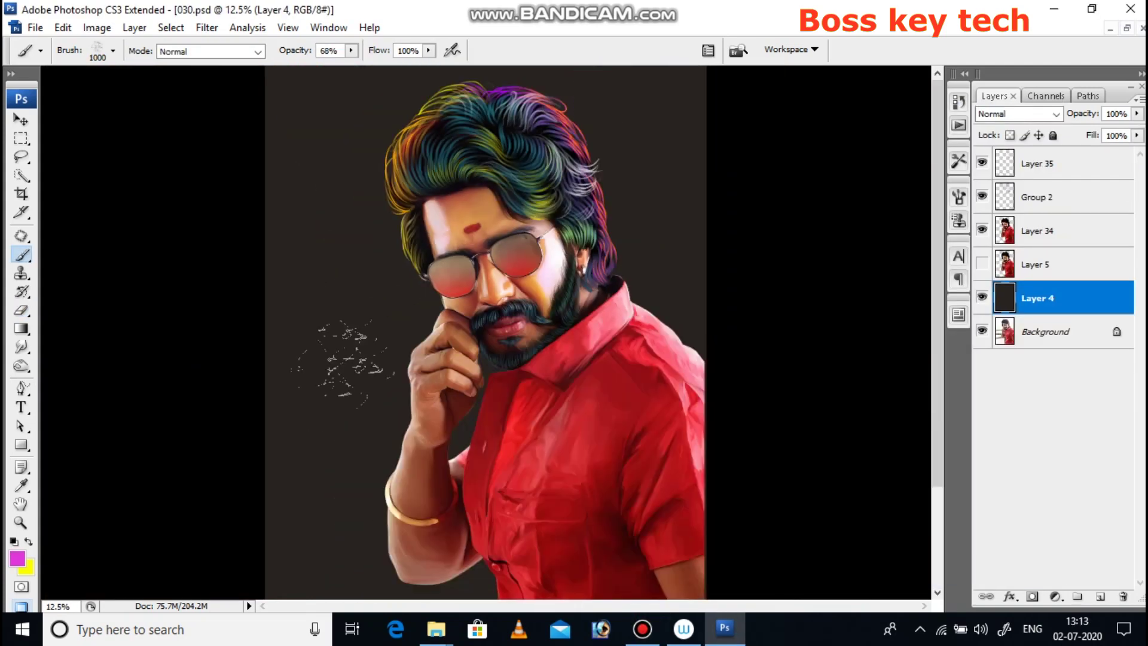
Step: Choose a large 2500 px textured brush and a dark magenta foreground colour
left_click(93, 51)
scroll(108, 239, "down", 3)
left_click(32, 239)
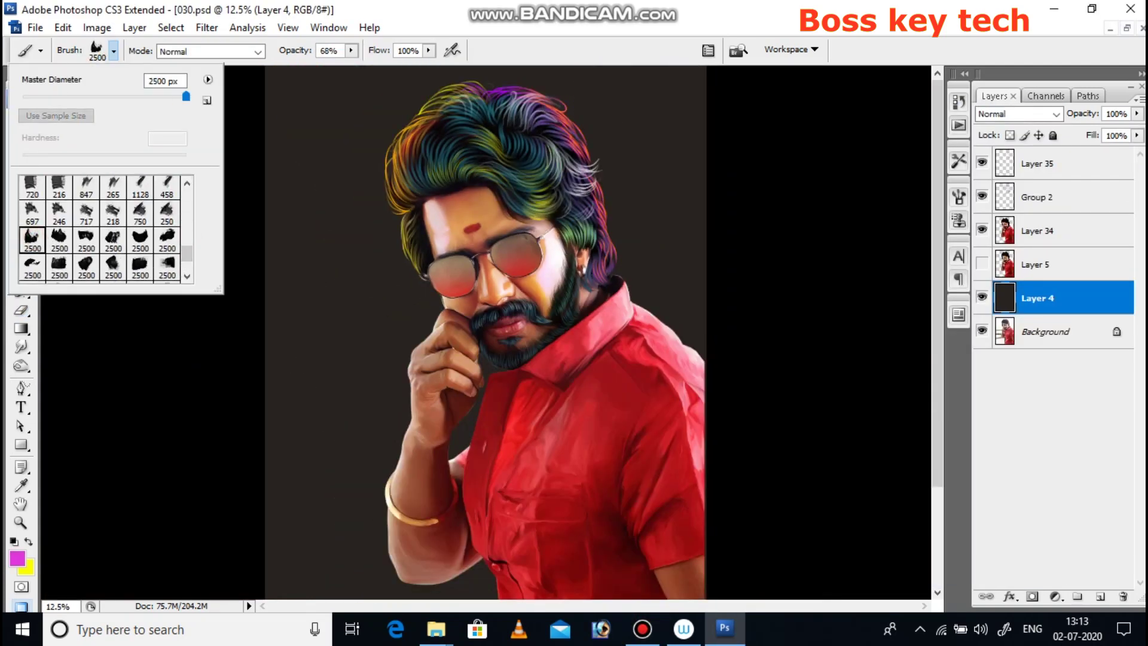
key("Return")
left_click(17, 558)
left_click(967, 393)
left_click(883, 341)
left_click_drag(968, 220, 967, 205)
left_click(864, 338)
left_click(1085, 185)
Step: On a new layer, dab faint magenta on the lower-left background with the brush tip rotated to 176°
left_click(1099, 596)
left_click(233, 412)
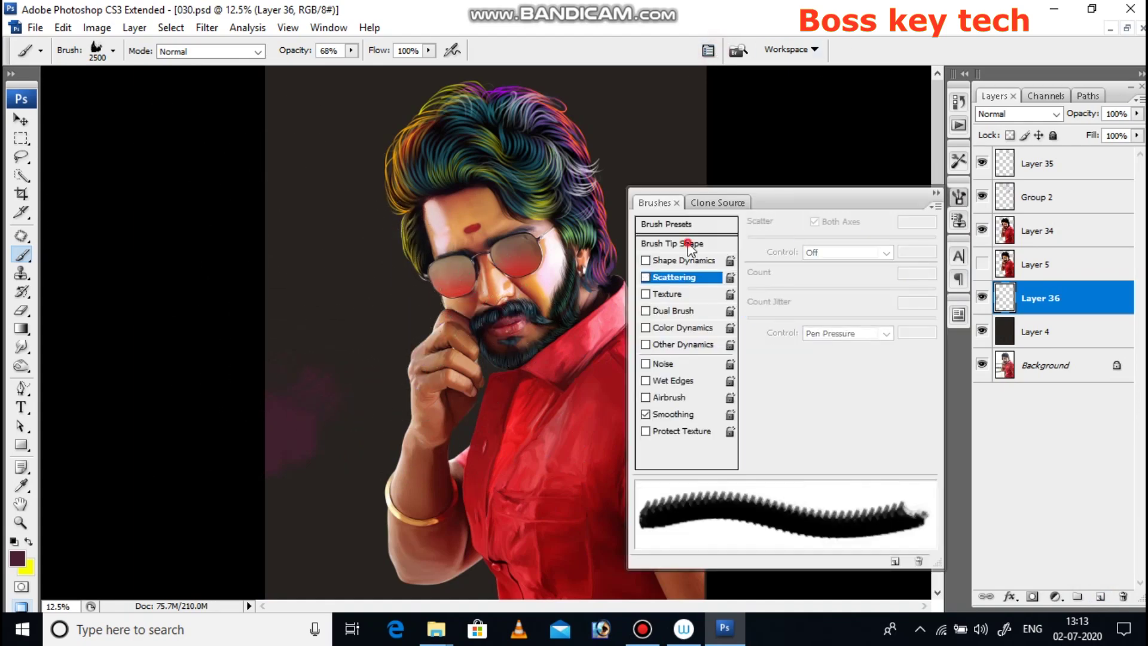
left_click_drag(905, 379, 861, 378)
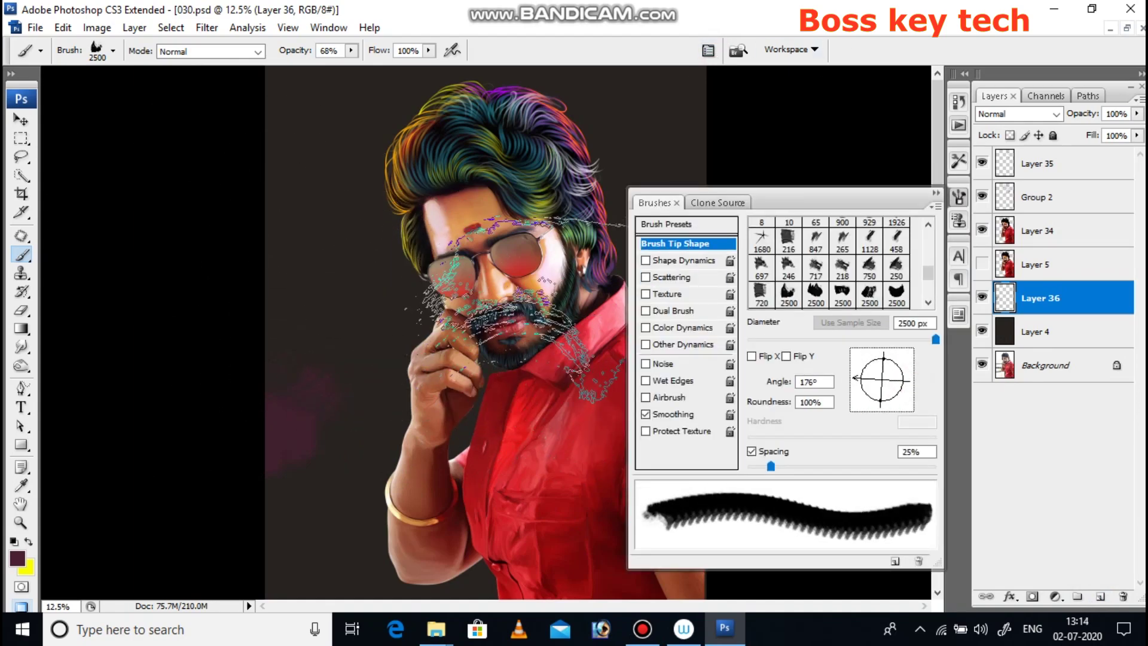
mouse_move(847, 202)
left_mouse_down()
mouse_move(984, 137)
mouse_move(913, 163)
left_mouse_up()
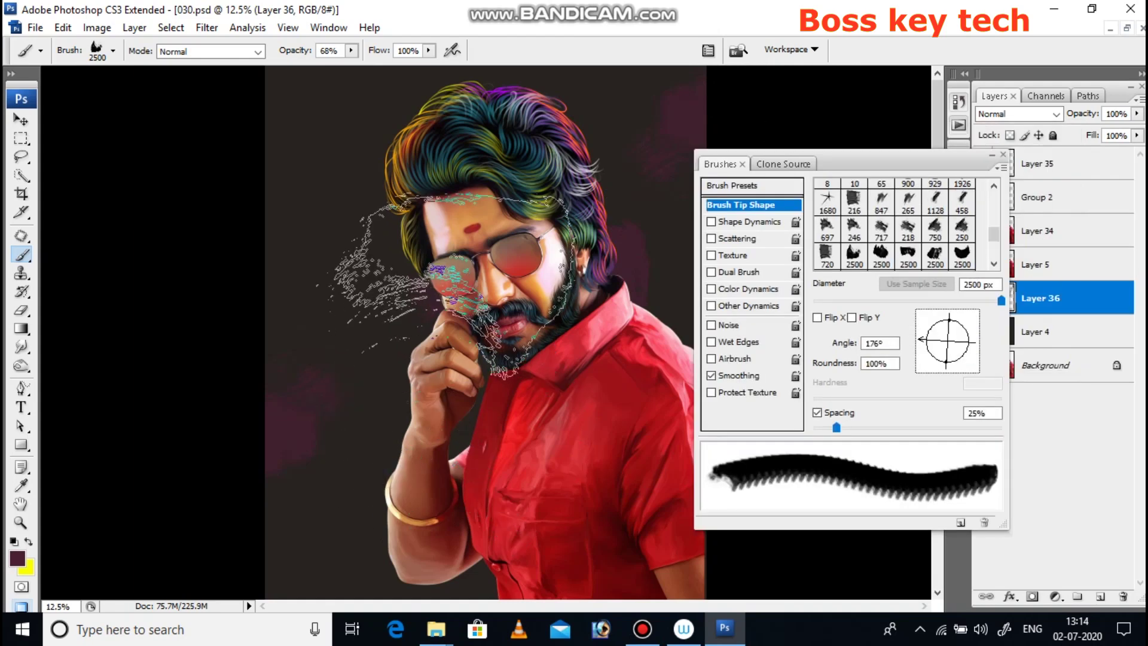
Step: Switch to bright green at 2% opacity and dab faint green left of the face
left_click(17, 558)
left_click(966, 314)
left_click(947, 188)
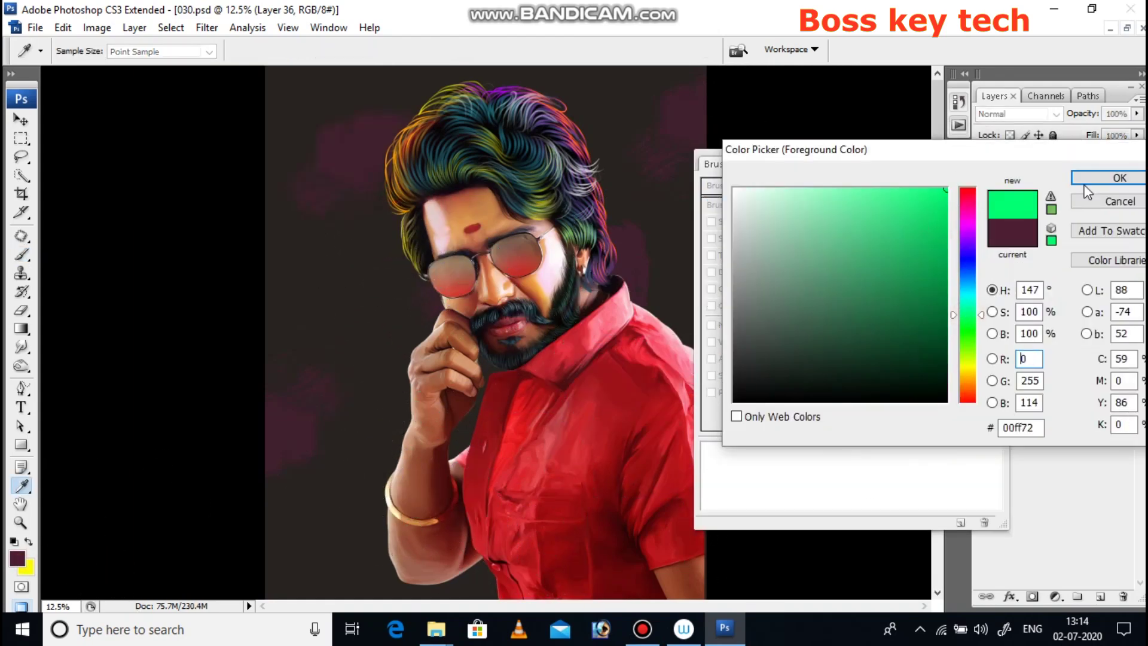
left_click(1119, 178)
left_click_drag(675, 144, 622, 138)
key("ctrl+z")
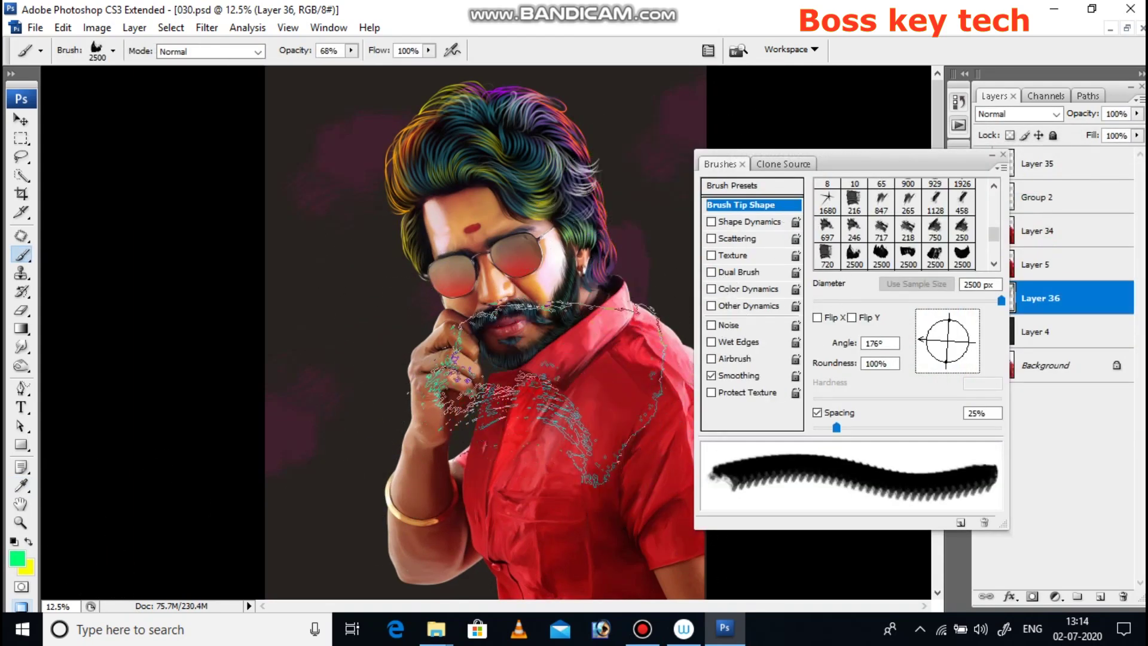
left_click_drag(352, 50, 314, 66)
left_click(418, 287)
key("ctrl+z")
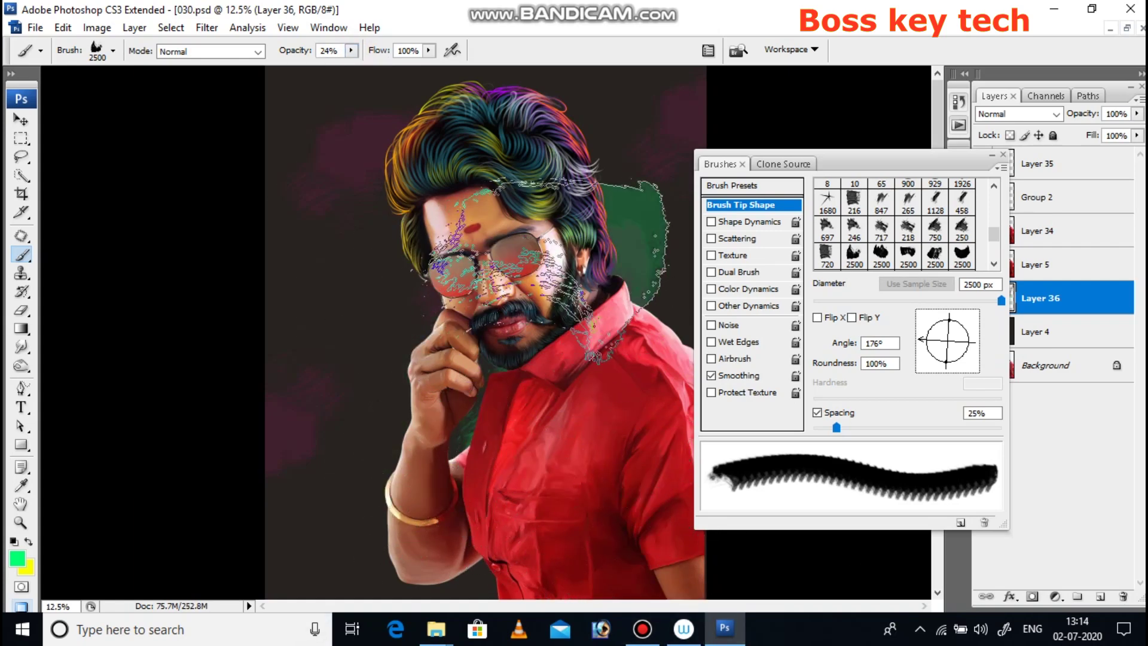
left_click_drag(351, 50, 317, 66)
left_click(361, 291)
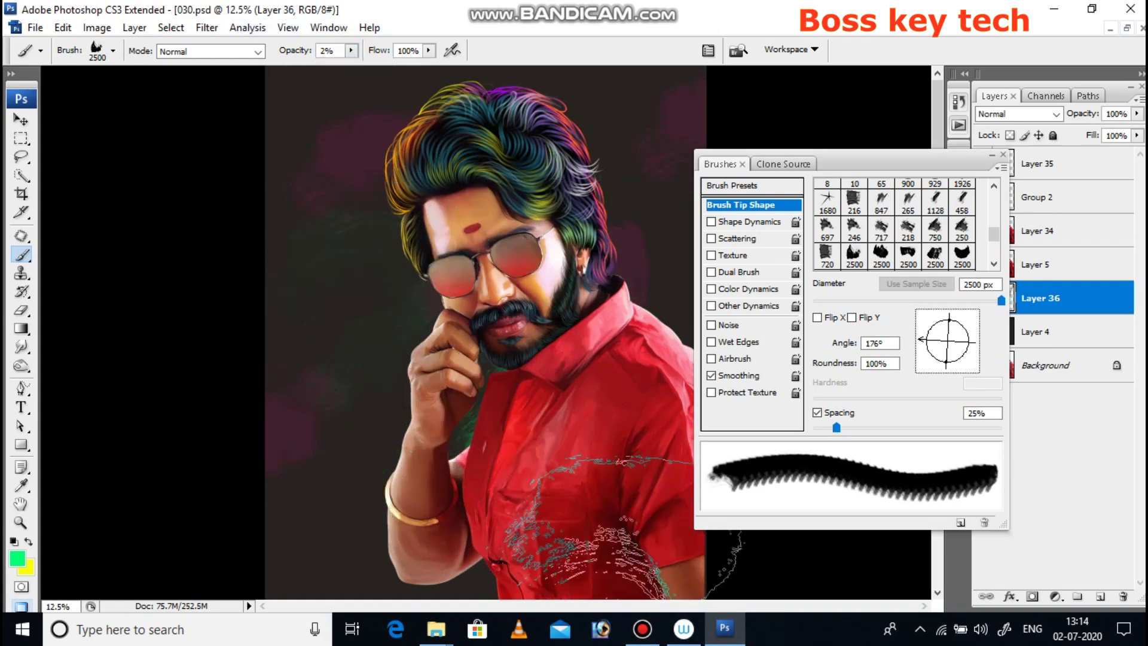
Step: Select the scattered 389 brush with scattering turned on
mouse_move(993, 233)
left_mouse_down()
mouse_move(997, 254)
mouse_move(993, 228)
left_mouse_up()
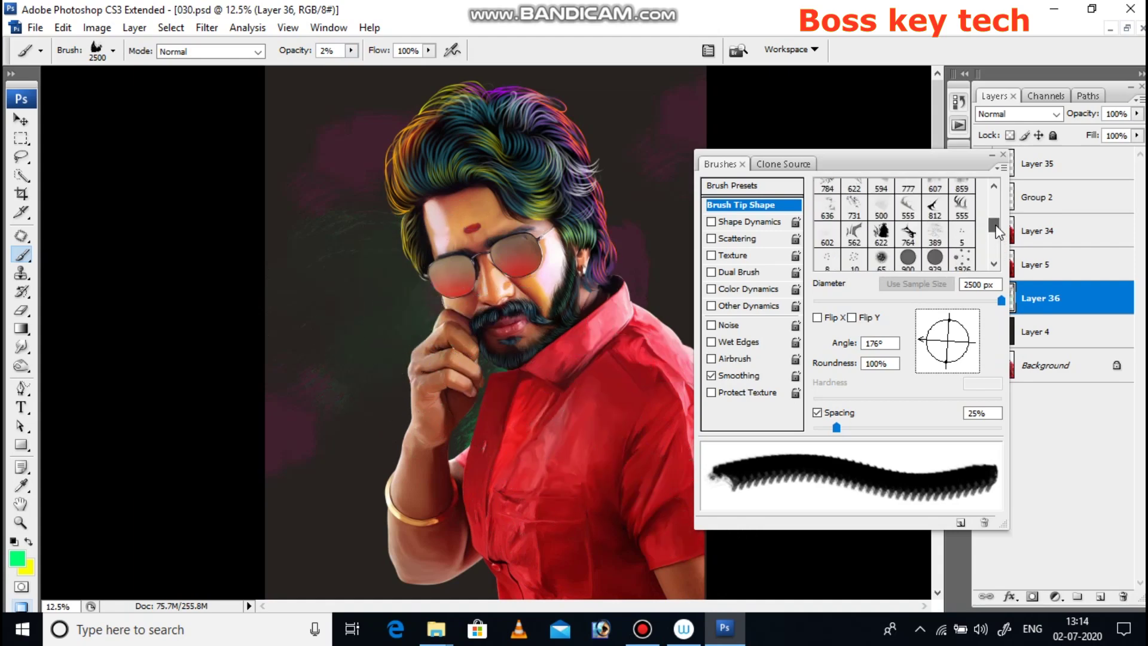
left_click(934, 233)
left_click(711, 238)
left_click_drag(845, 428, 854, 428)
left_click(920, 172)
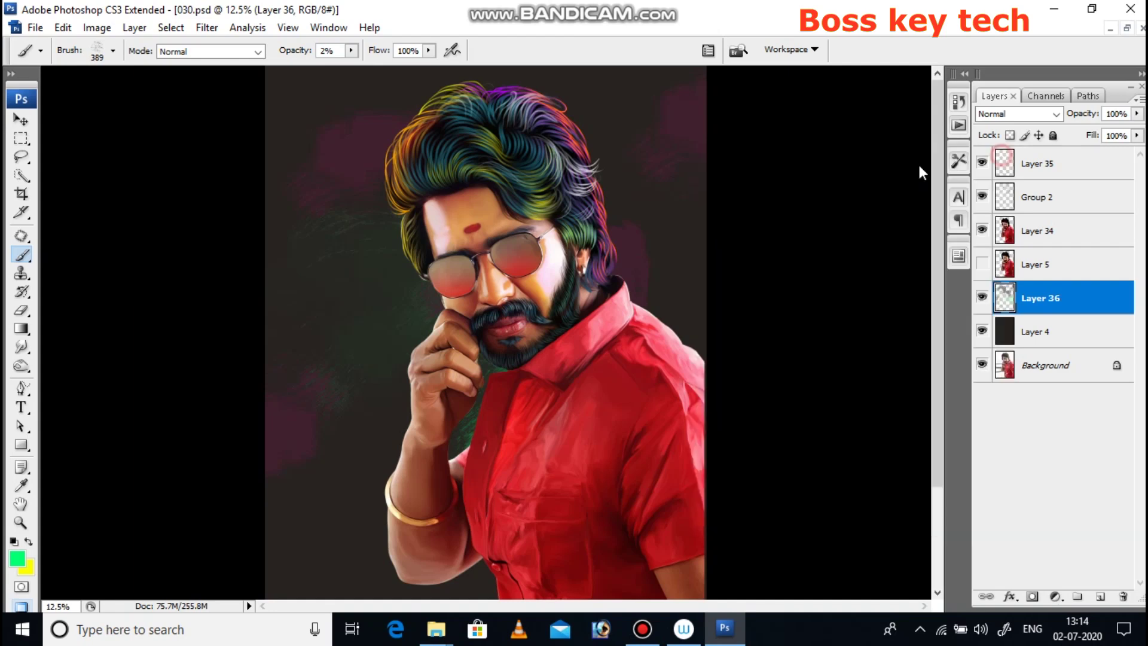
Step: Paint faint yellow-green marks near the shoulder in yellow at 43% opacity
left_click(18, 561)
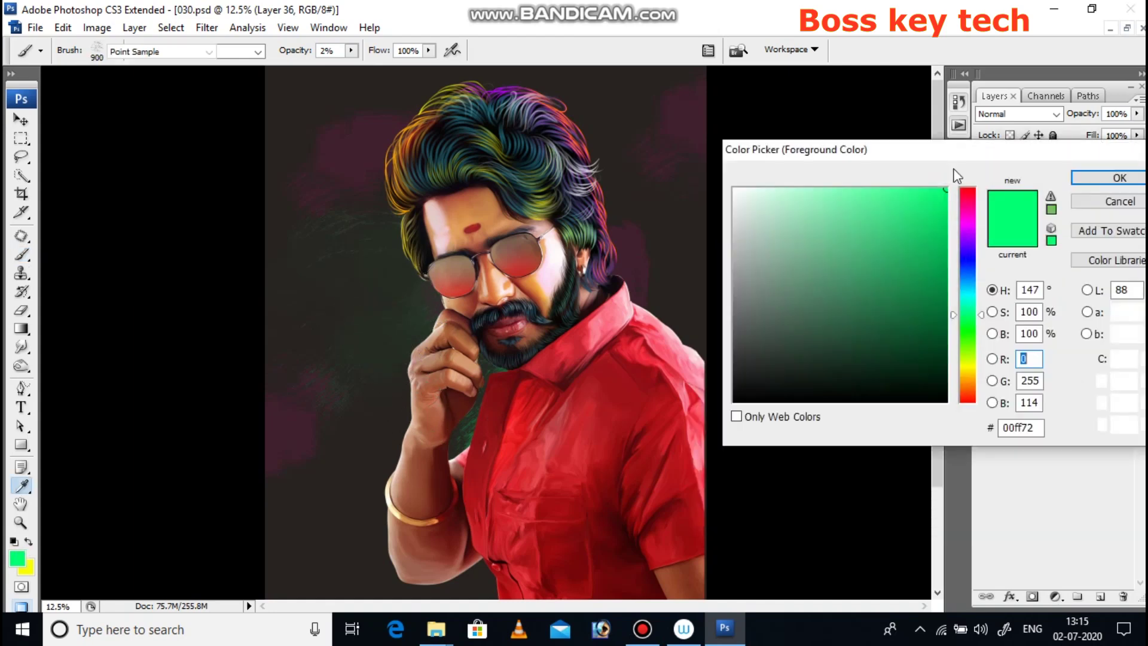
left_click(967, 372)
left_click(1119, 178)
mouse_move(353, 51)
left_mouse_down()
mouse_move(377, 62)
mouse_move(341, 63)
left_mouse_up()
left_click_drag(642, 287, 688, 314)
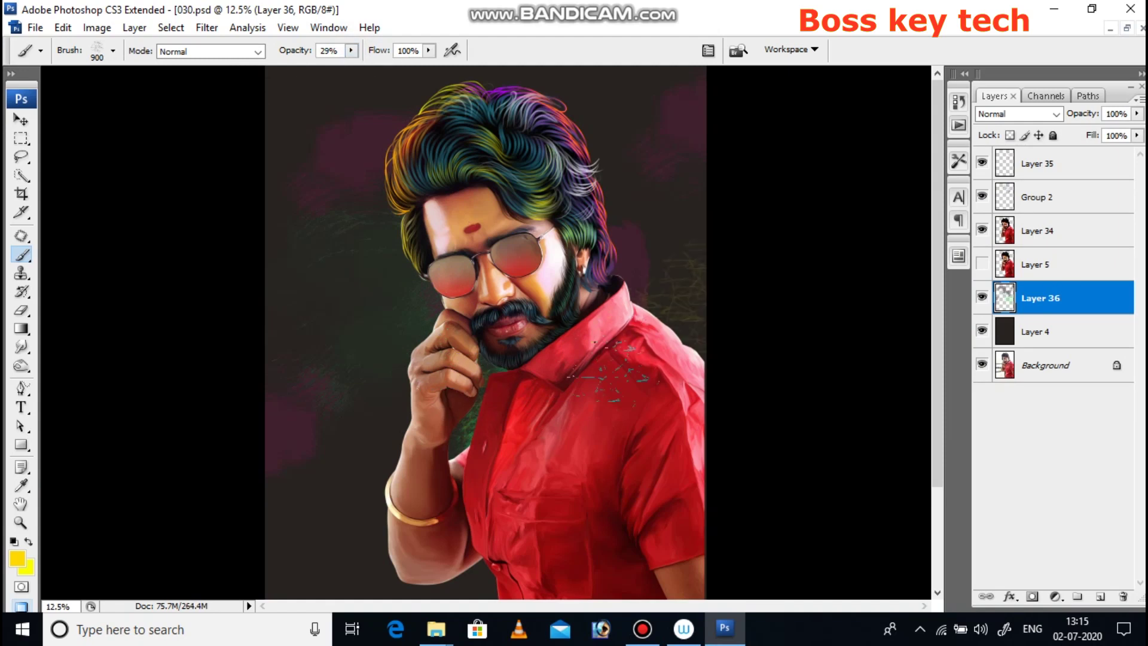
Step: With a 2500 px brush, paint yellow texture along the right edge and down the right side
left_click(112, 51)
left_click(173, 257)
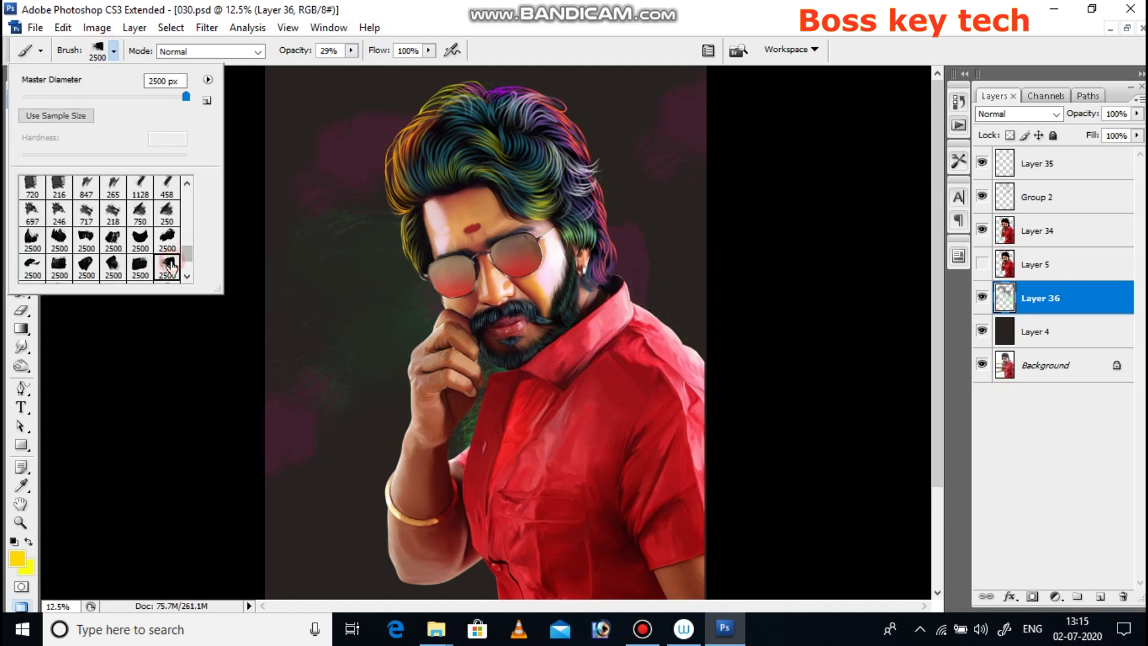
left_click(818, 242)
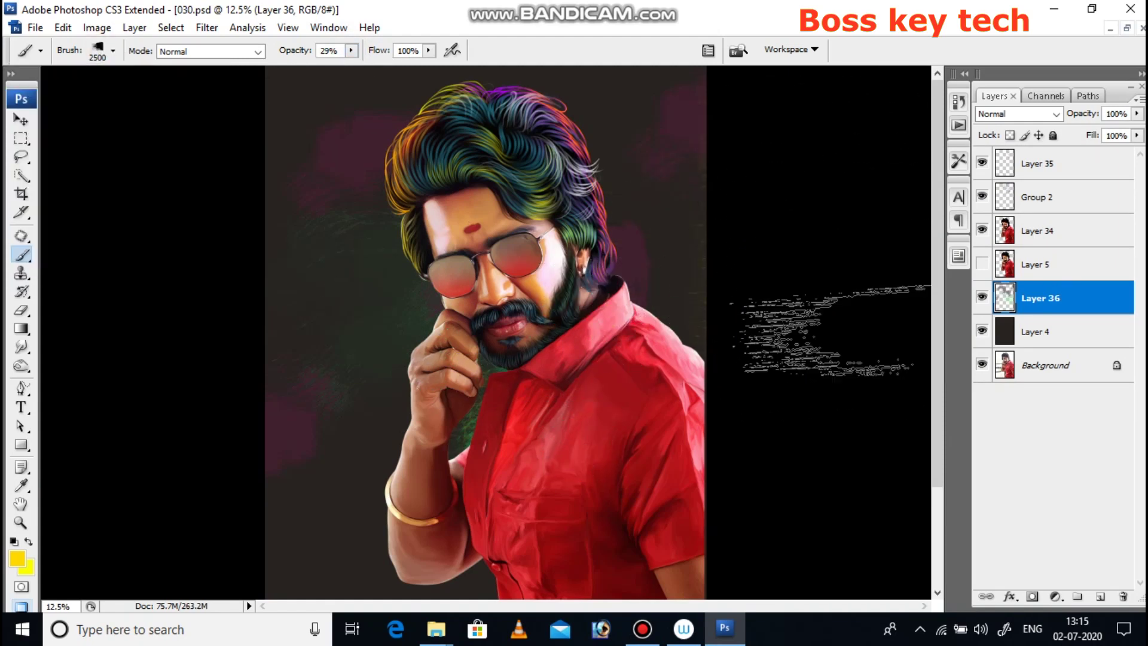
left_click_drag(848, 323, 866, 345)
key("ctrl+0")
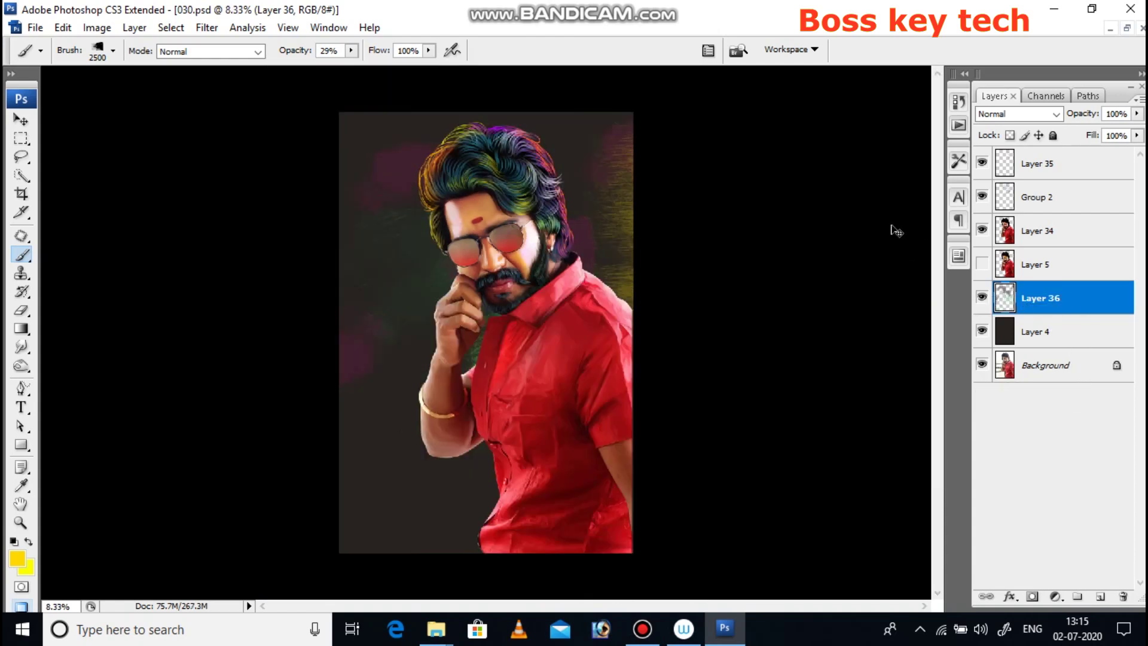
left_click_drag(634, 145, 906, 552)
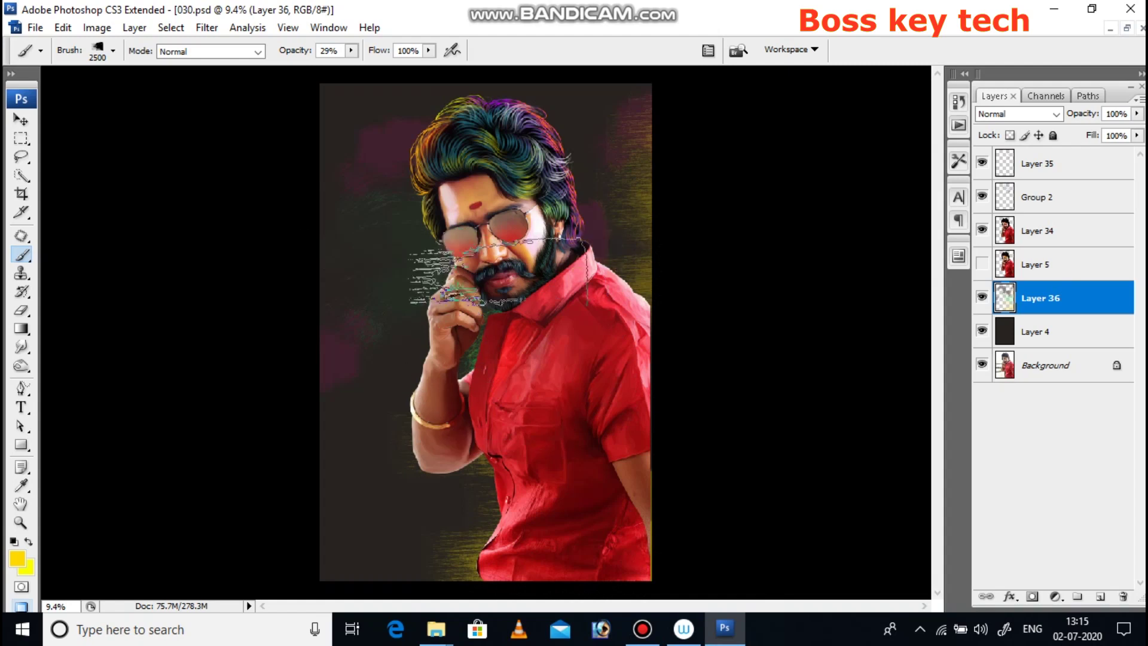
Step: Paint a faint yellow spot at the left edge with a 1300 px brush
left_click(98, 50)
left_click(179, 254)
left_click(415, 260)
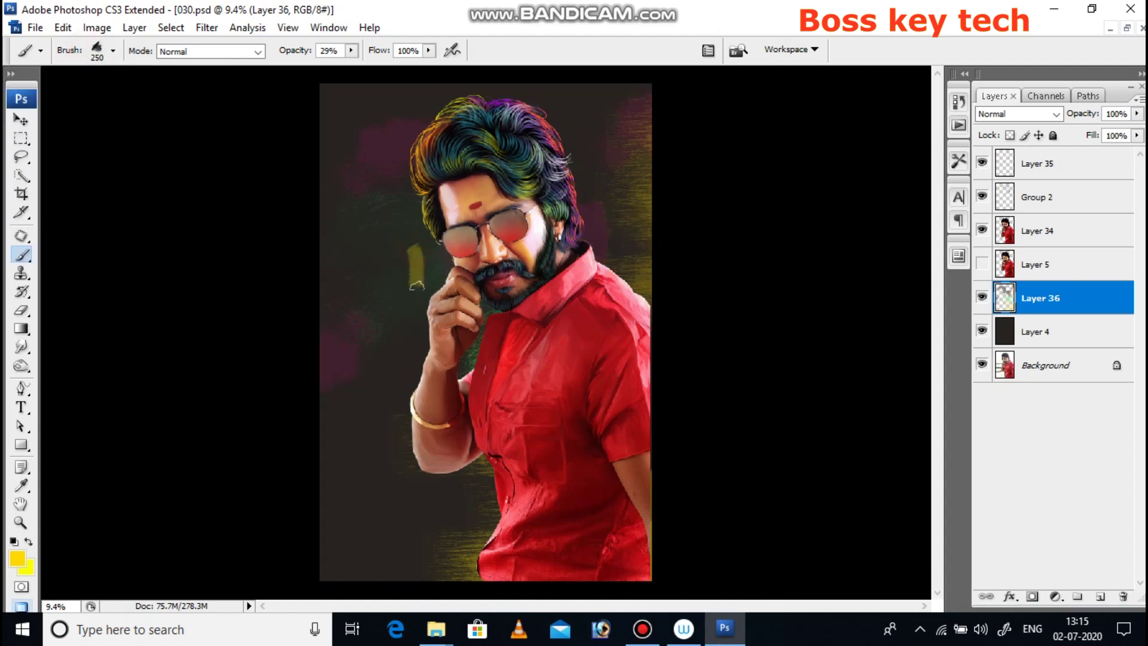
key("bracketright")
key("bracketright")
key("bracketright")
left_click_drag(390, 285, 268, 284)
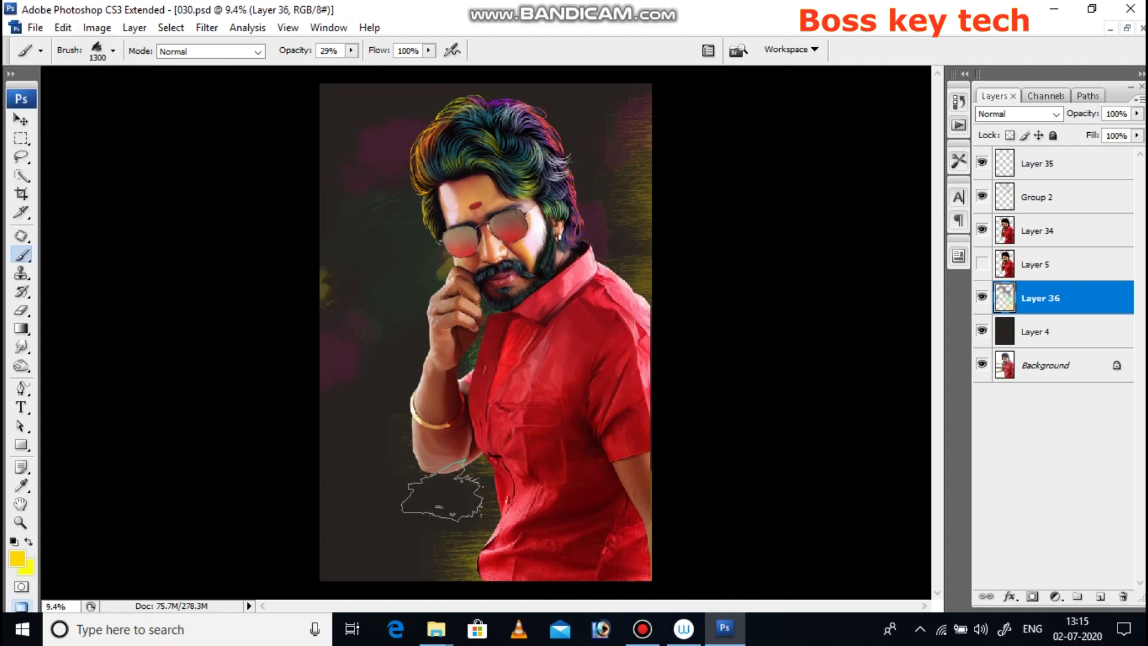
Step: Review the brush's shape dynamics and scattering settings and lower opacity to 7%
left_click(708, 50)
left_click(749, 221)
left_click(351, 50)
left_click_drag(349, 66, 337, 66)
left_click(992, 154)
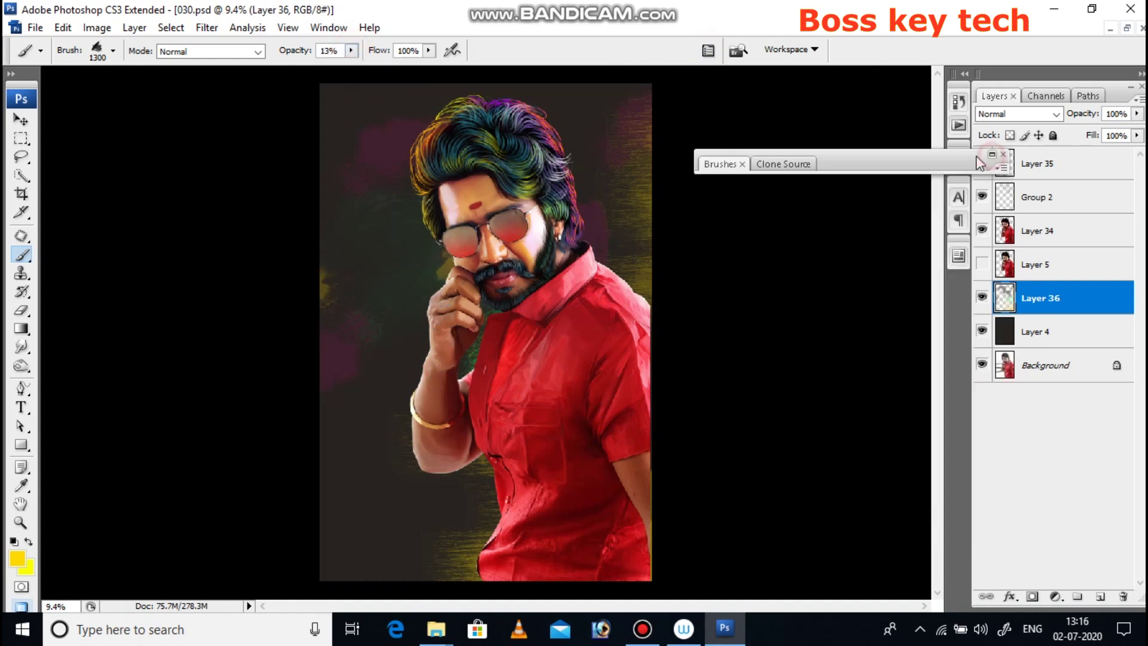
left_click(107, 58)
key("Escape")
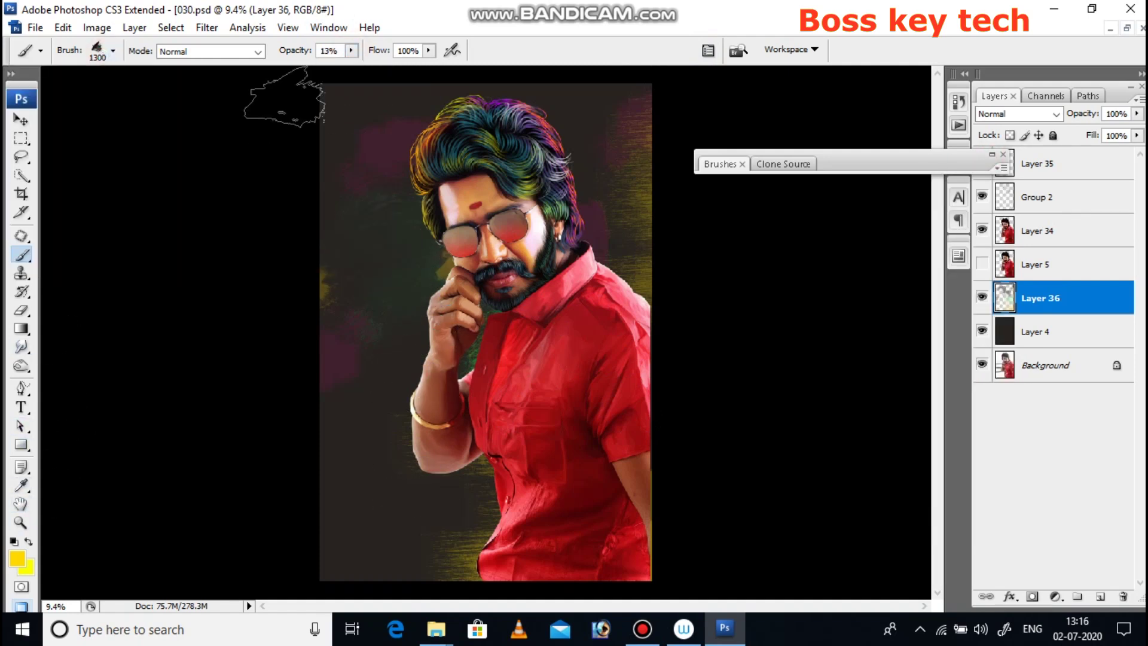
left_click(351, 50)
left_click_drag(349, 66, 346, 67)
Step: Tint the background left of the face with faint magenta
left_click(17, 557)
left_click(965, 215)
left_click(1115, 172)
left_click_drag(502, 383, 429, 292)
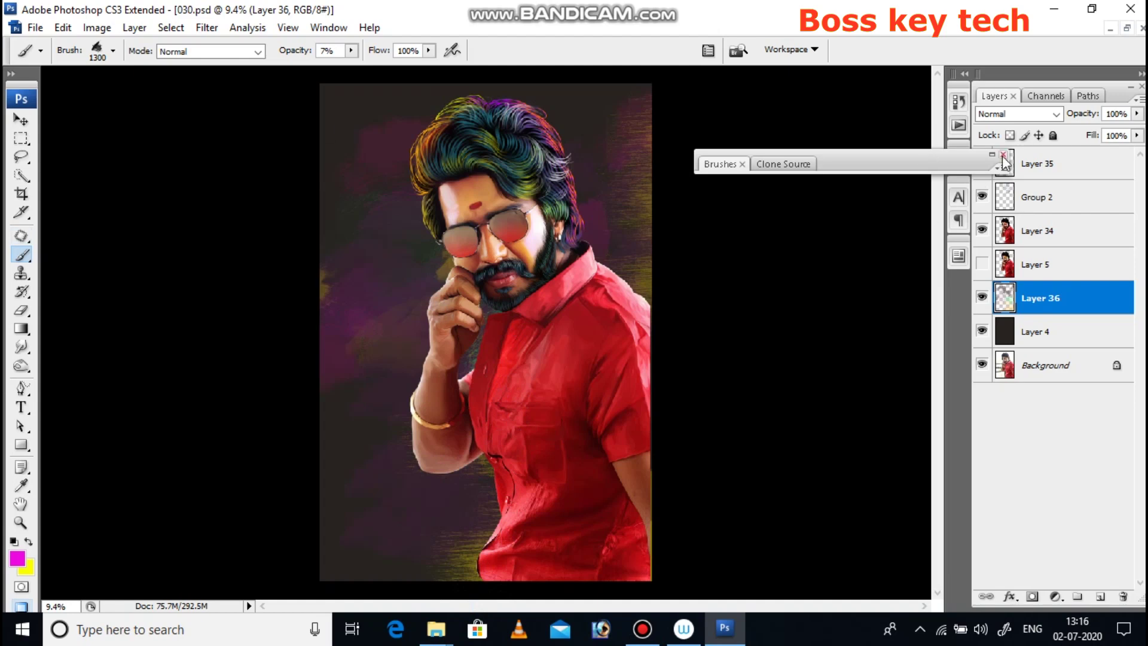
key("ctrl+plus")
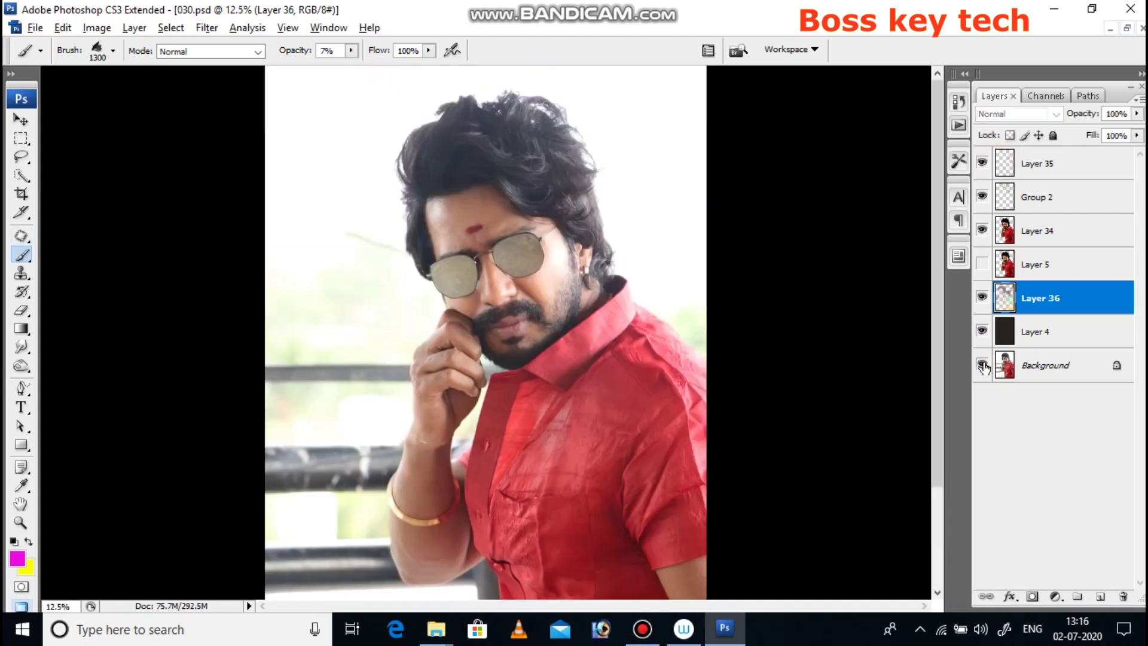
key("ctrl+minus")
key("ctrl+minus")
key("ctrl+plus")
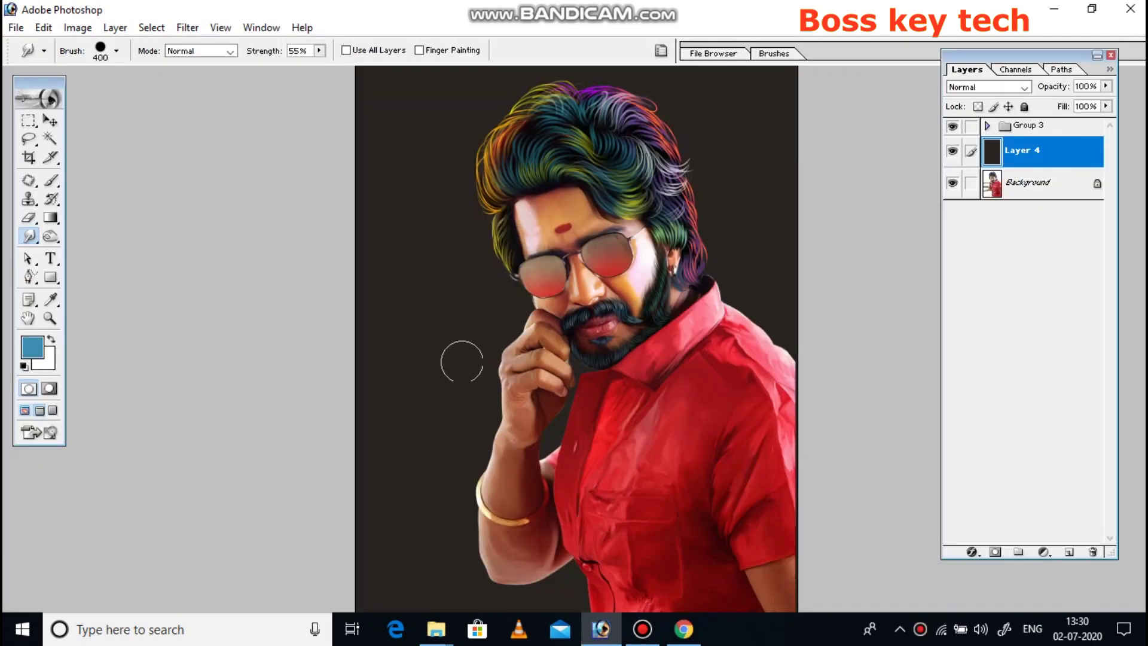
Step: Smudge the blue bokeh circles around the hair and down beside the arm into smoky trails
left_click_drag(471, 298, 487, 421)
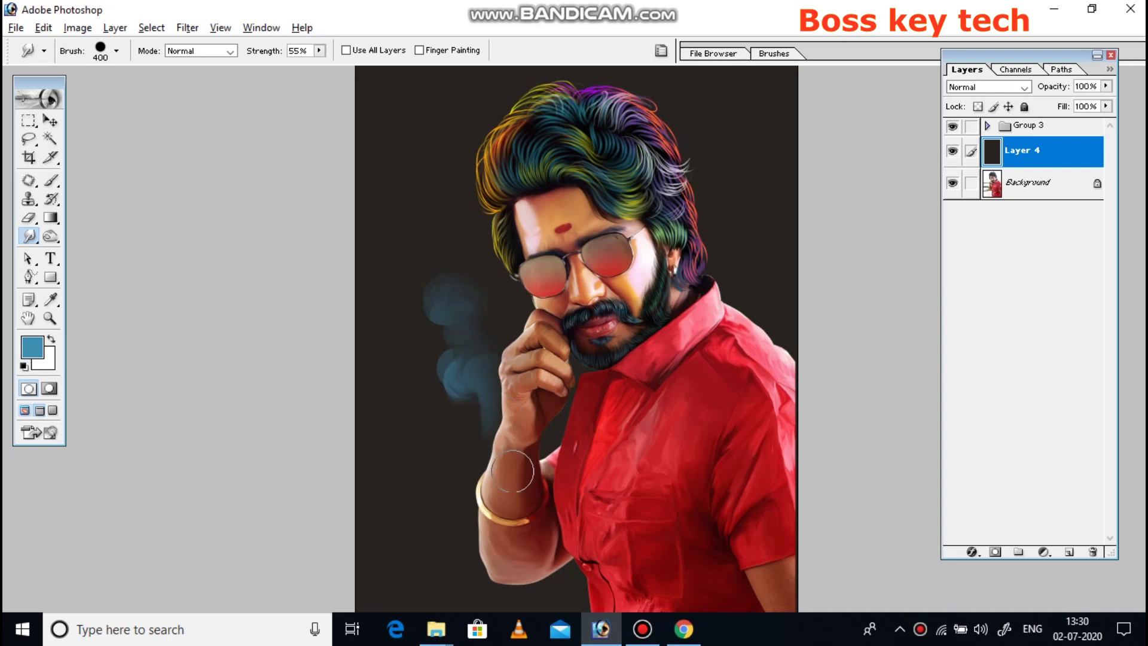
left_click_drag(726, 222, 743, 327)
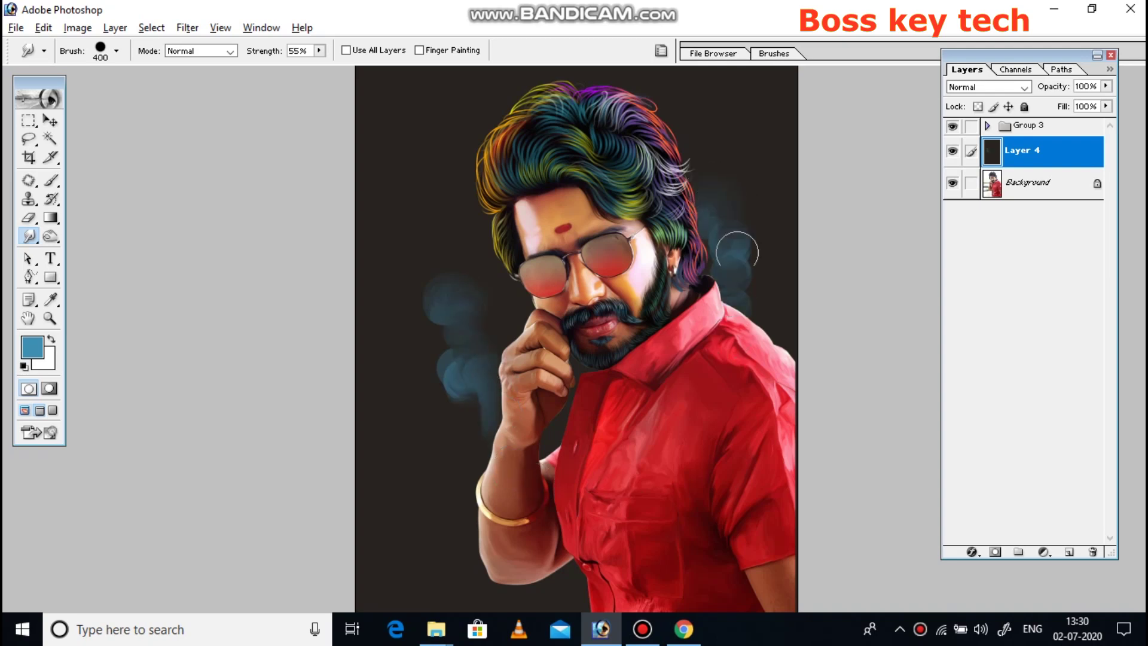
left_click_drag(477, 232, 417, 163)
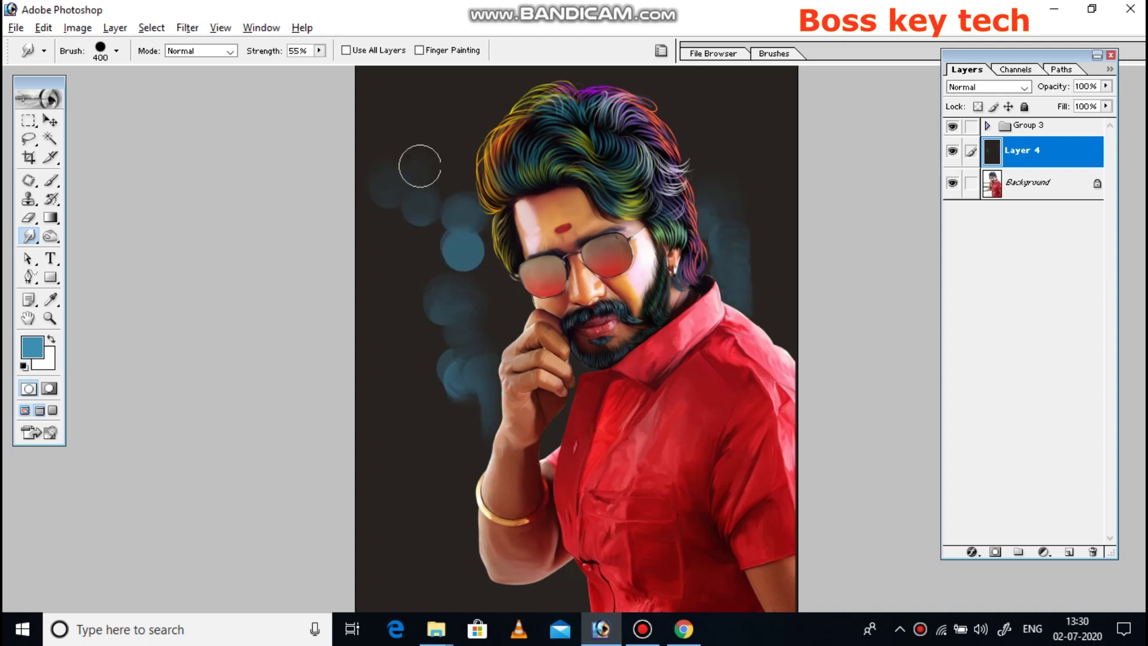
left_click_drag(464, 270, 410, 263)
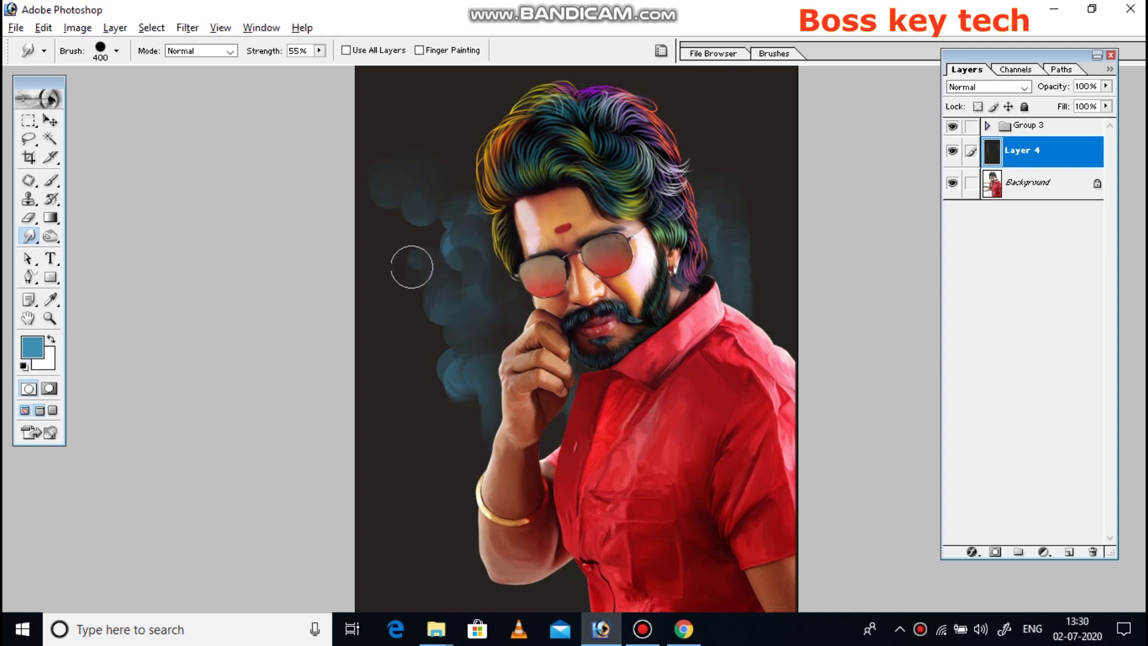
left_click_drag(492, 521, 449, 472)
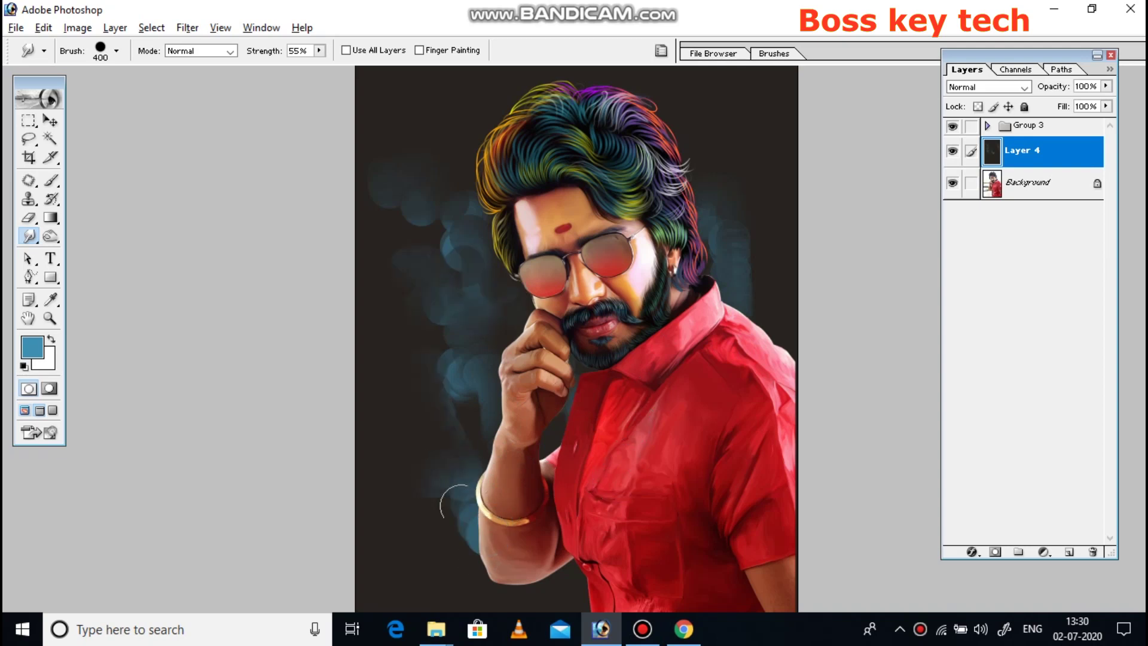
Step: Redo the smudge right of the hair, streak the upper-left, and add whitish smoke left of the hand
key("ctrl+z")
mouse_move(771, 286)
left_mouse_down()
mouse_move(730, 133)
mouse_move(733, 174)
mouse_move(743, 185)
mouse_move(758, 172)
mouse_move(750, 189)
left_mouse_up()
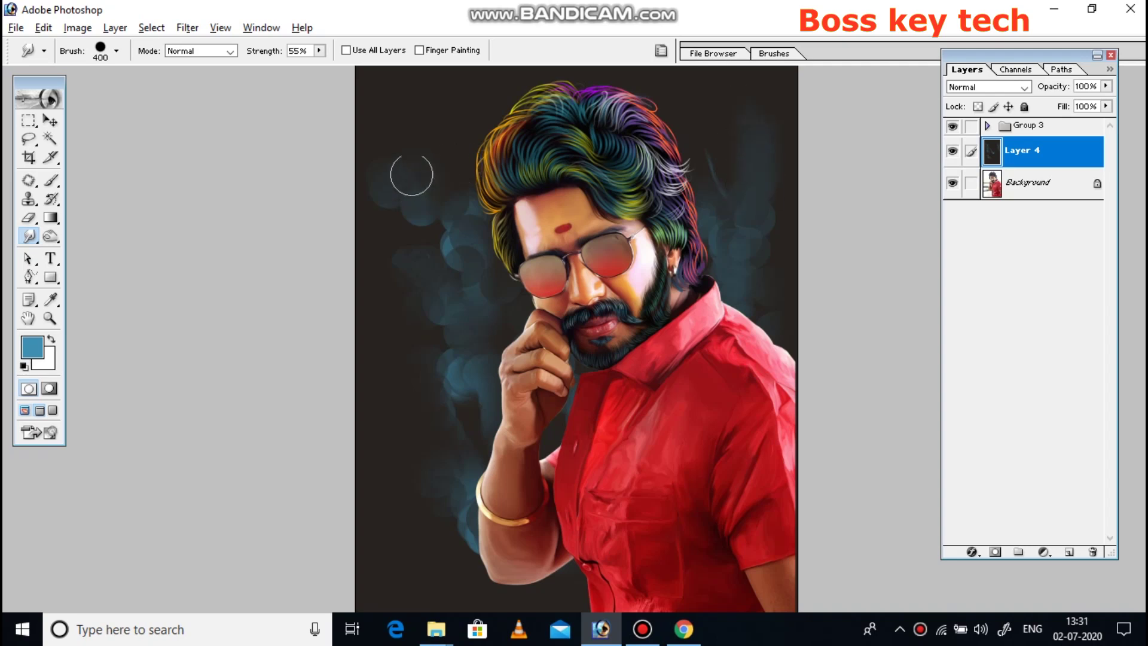
mouse_move(442, 98)
left_mouse_down()
mouse_move(411, 256)
mouse_move(457, 342)
left_mouse_up()
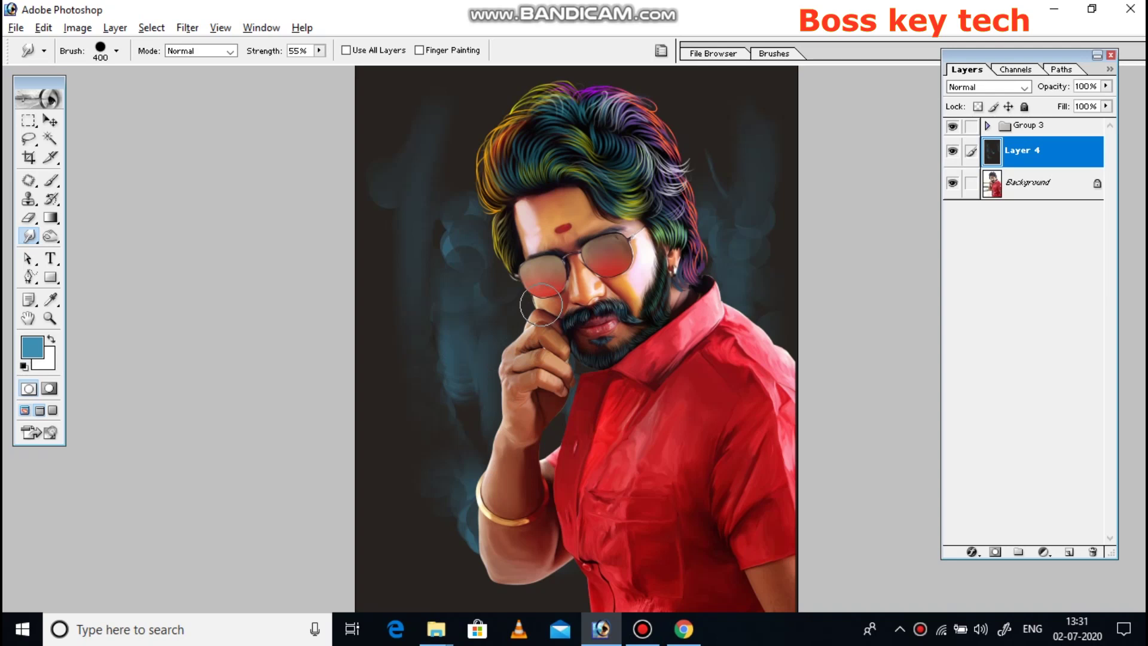
key("x")
left_click_drag(541, 304, 505, 284)
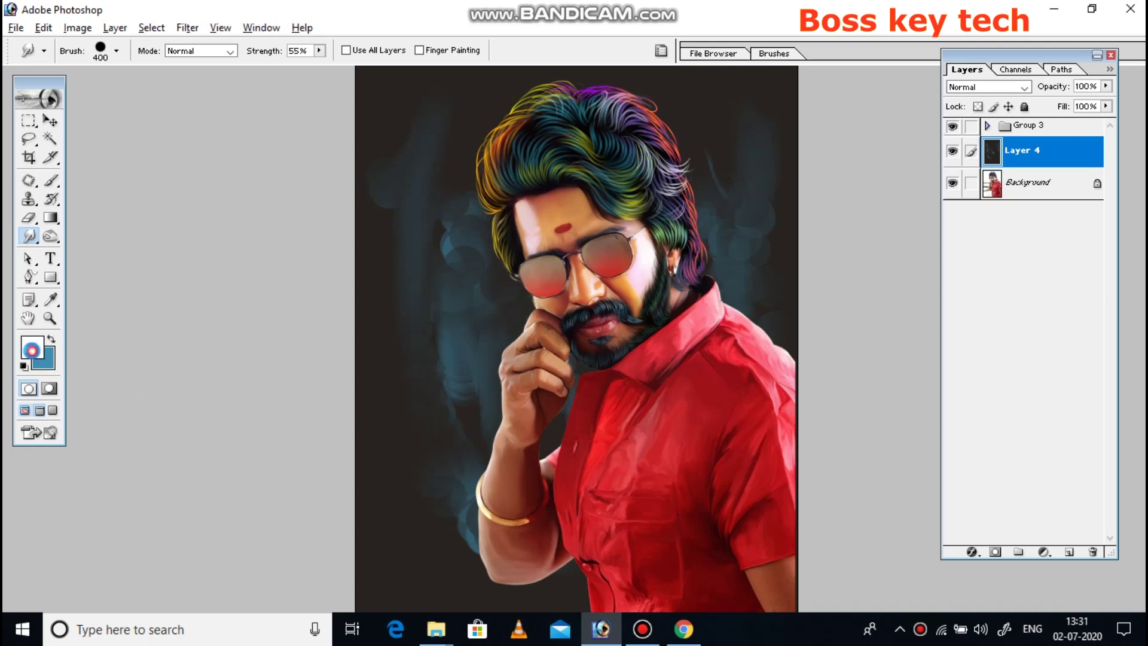
Step: Set the foreground colour to purple 95047F
left_click(31, 347)
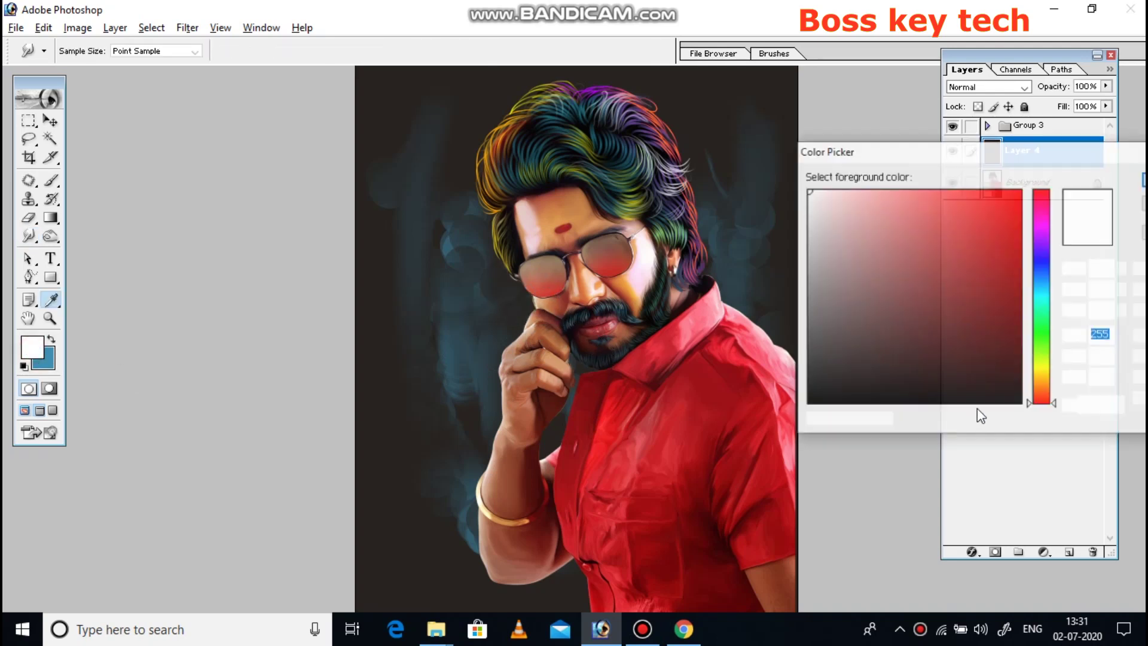
left_click(1041, 220)
left_click(1006, 349)
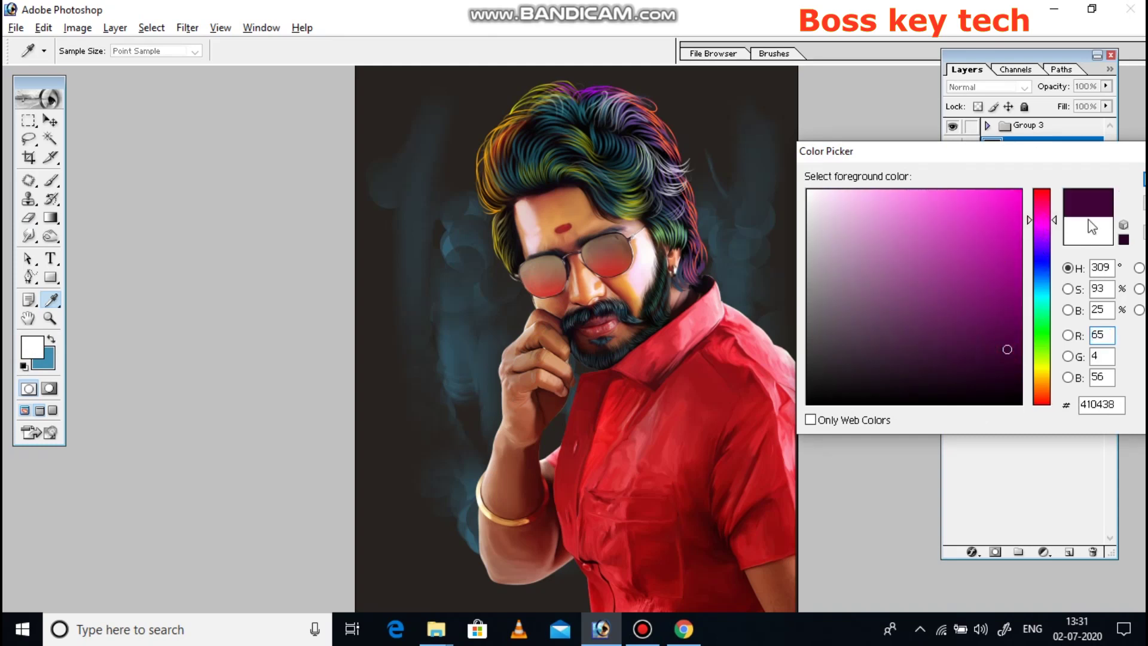
left_click(1015, 279)
key("Return")
Step: Smudge the blue background beside the figure and near the lower arm with a 250 px brush
key("r")
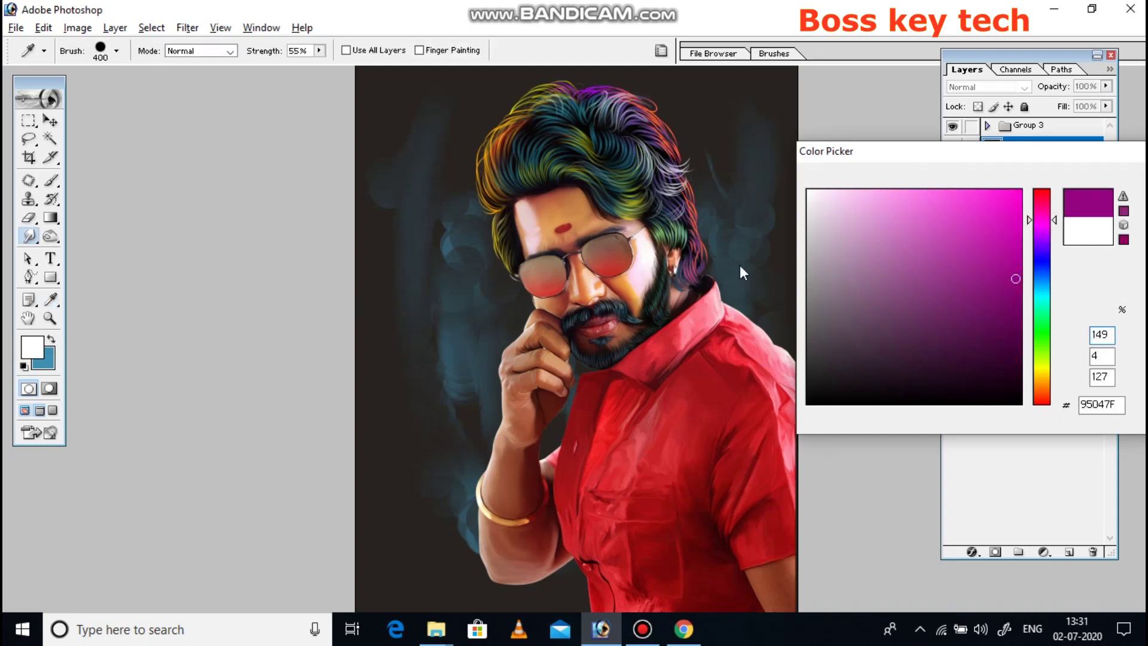
left_click_drag(520, 299, 503, 269)
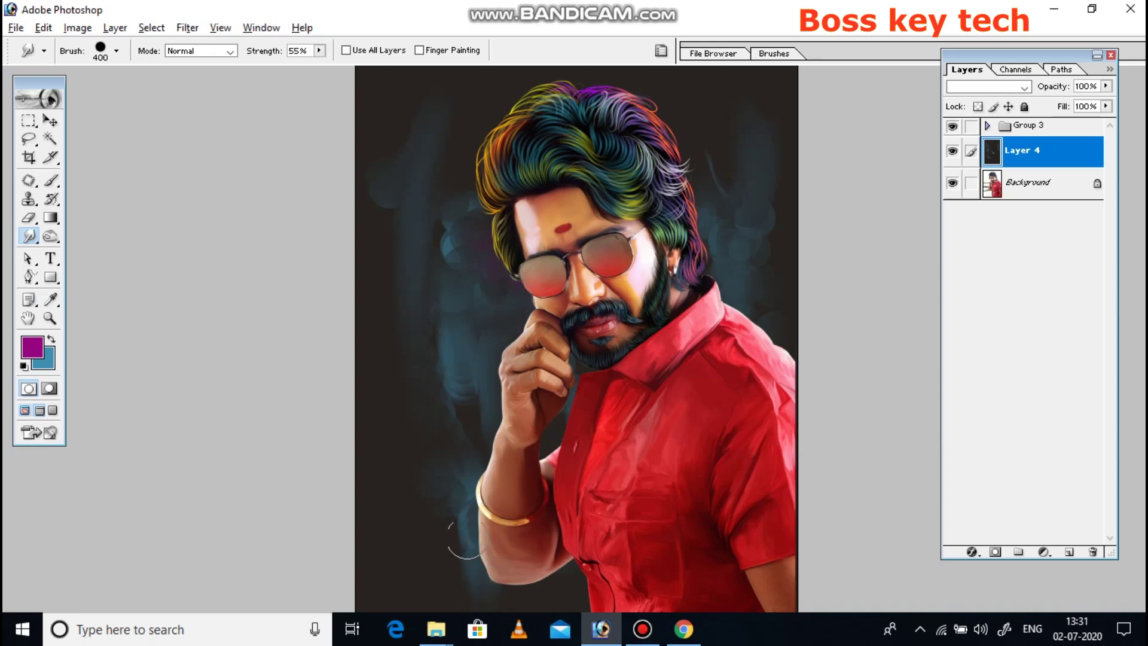
key("bracketleft")
key("bracketleft")
key("bracketleft")
key("bracketleft")
mouse_move(460, 395)
left_mouse_down()
mouse_move(419, 331)
mouse_move(449, 479)
mouse_move(452, 386)
left_mouse_up()
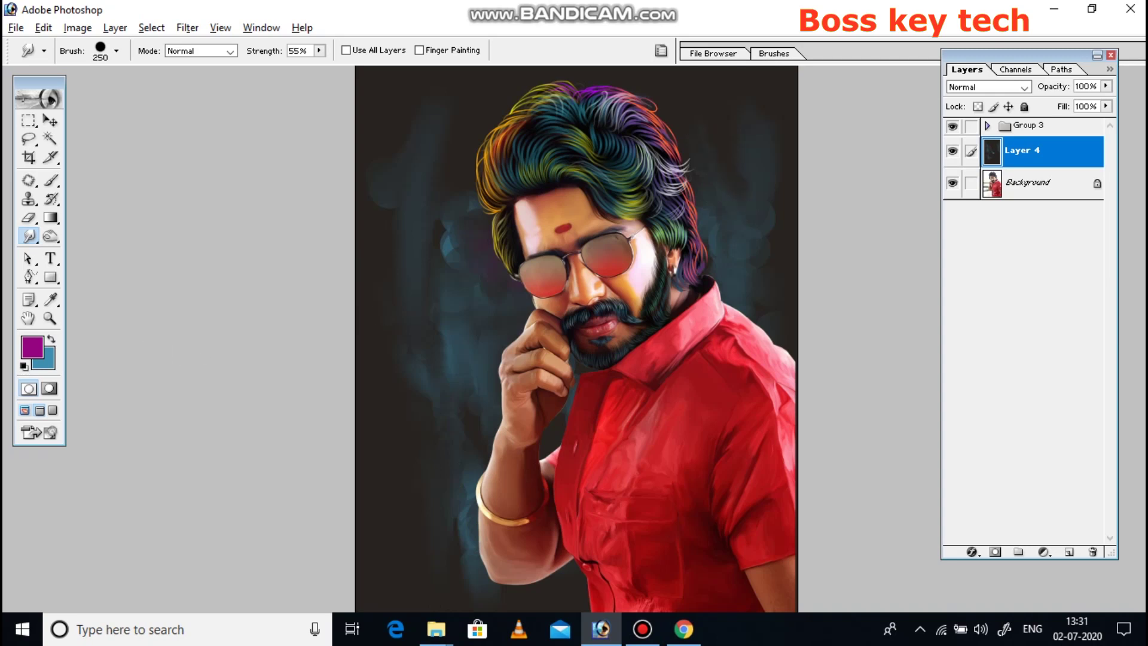
Step: Dial in full-strength magenta EA00FF as the foreground colour
left_click(41, 344)
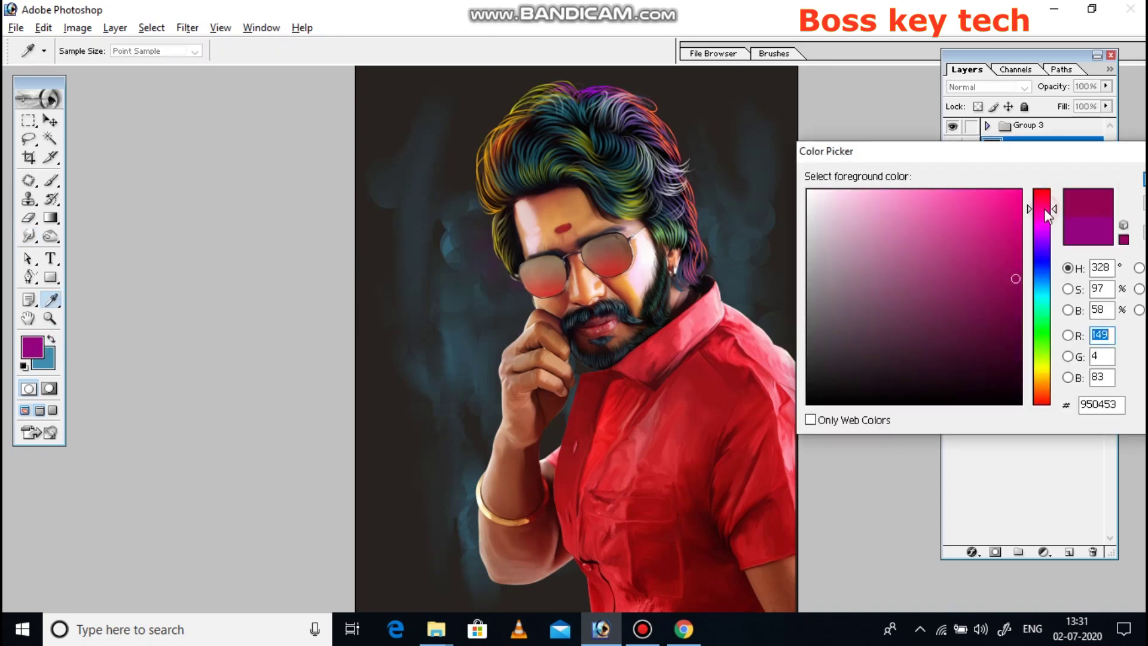
left_click(1007, 196)
left_click(1046, 228)
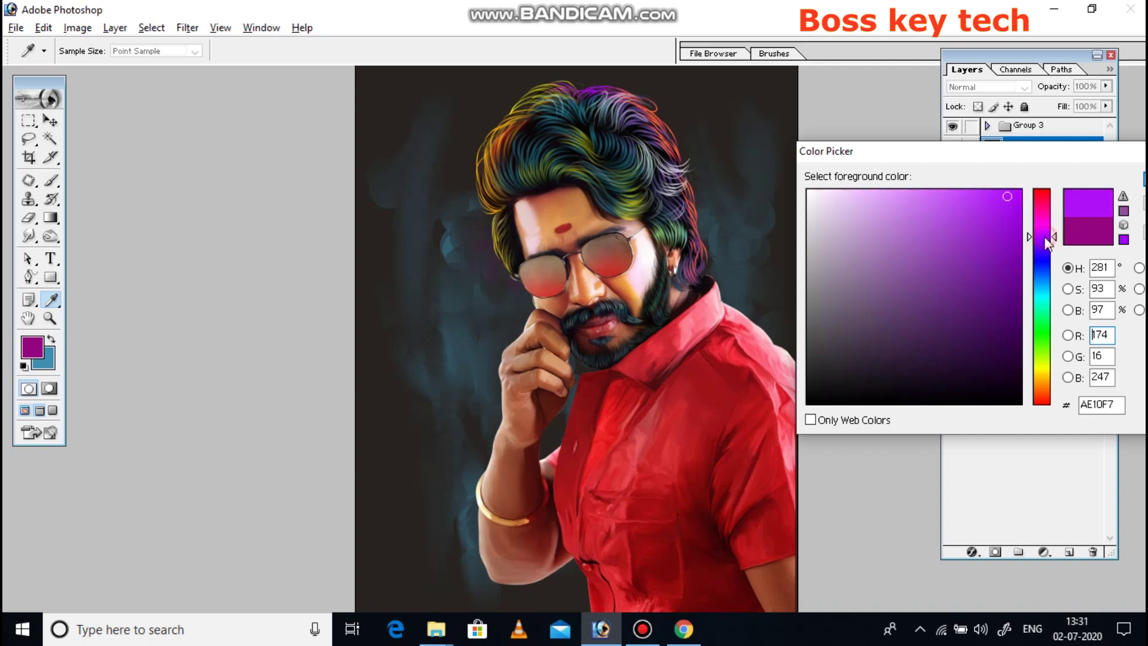
left_click(1020, 191)
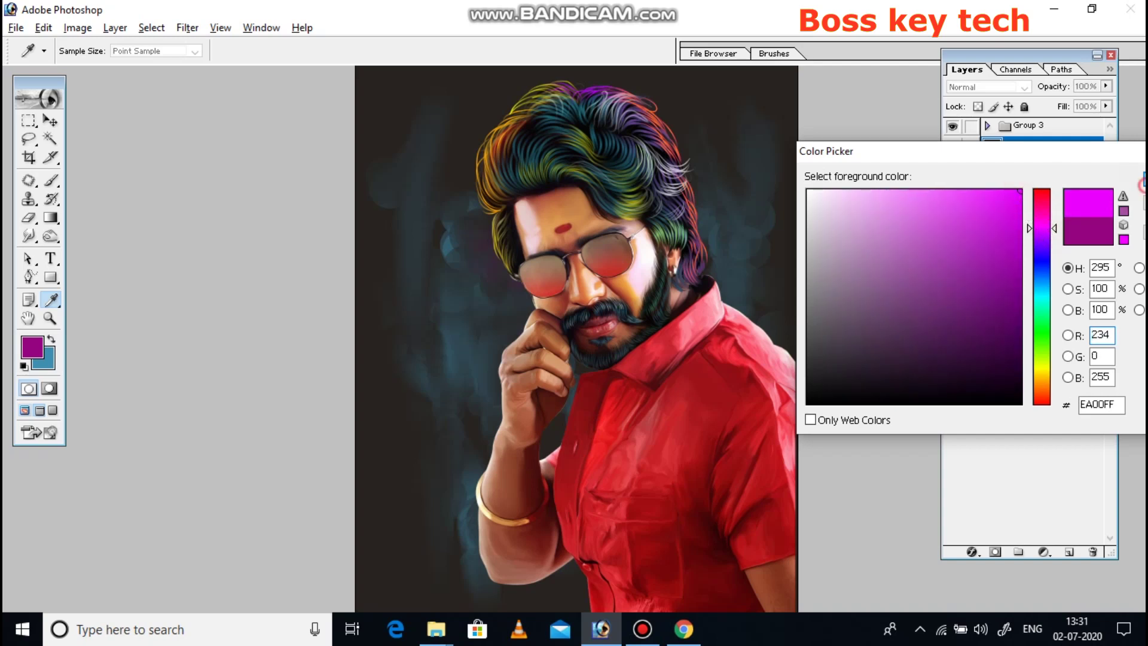
left_click(1142, 183)
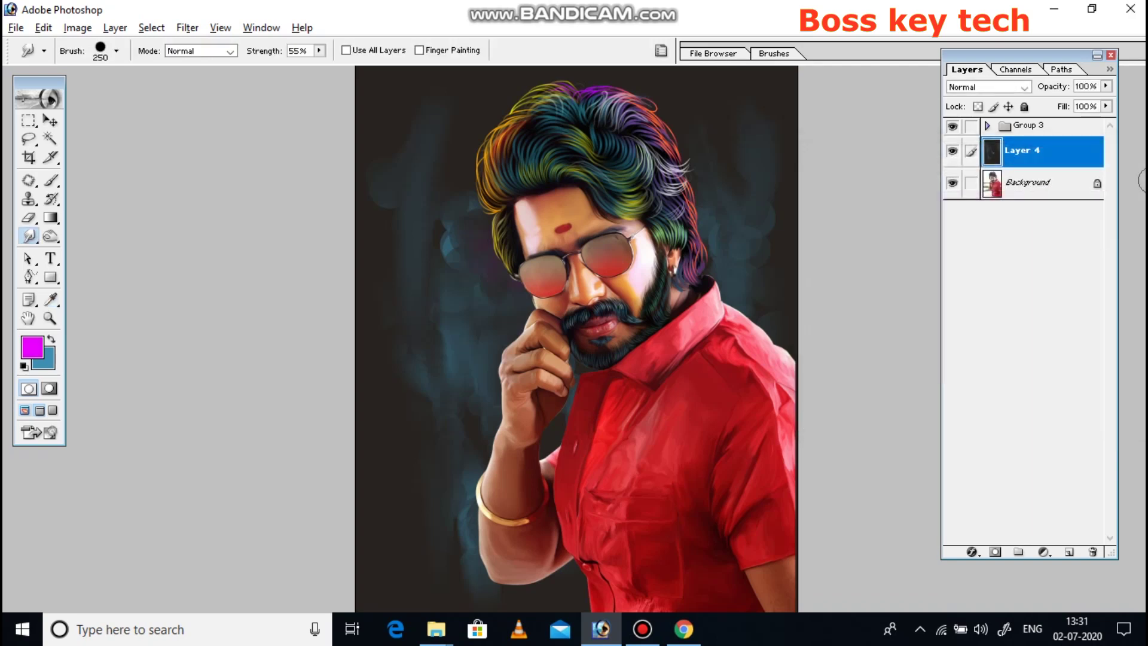
Step: On a new layer, try smudging a magenta glow right of the hair, then undo it
left_click(1067, 551)
left_click_drag(747, 230, 716, 109)
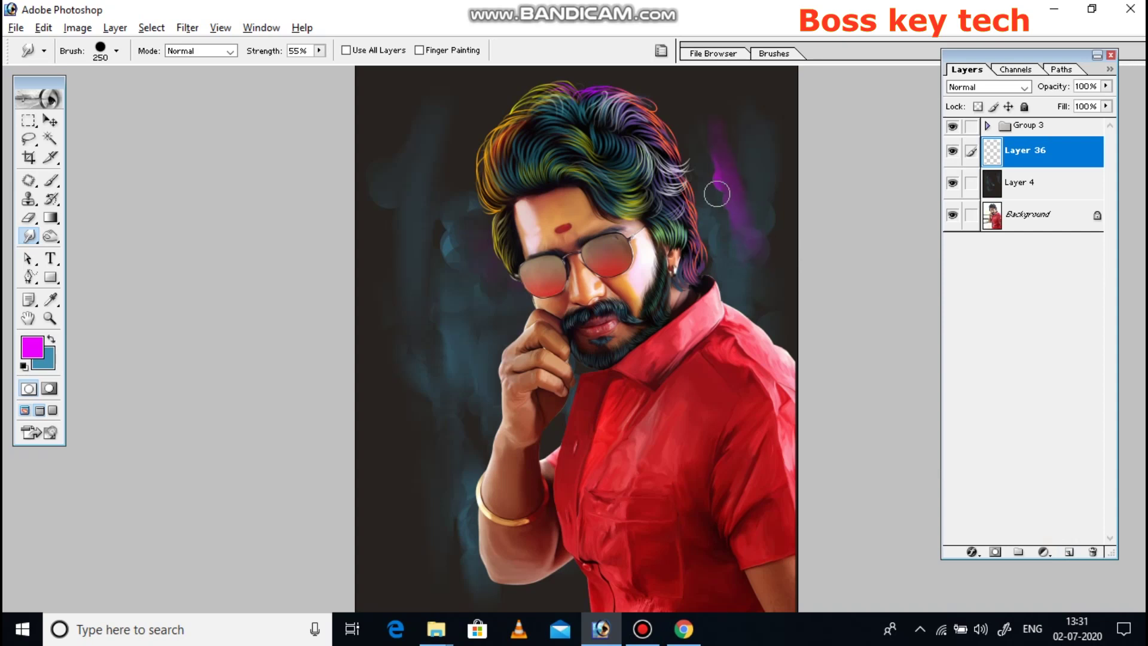
left_click_drag(726, 173, 745, 138)
key("ctrl+alt+z")
Step: On Layer 37, smudge red FF000B sampled from the shirt left of the face and above-right of the hair
left_click(1069, 553)
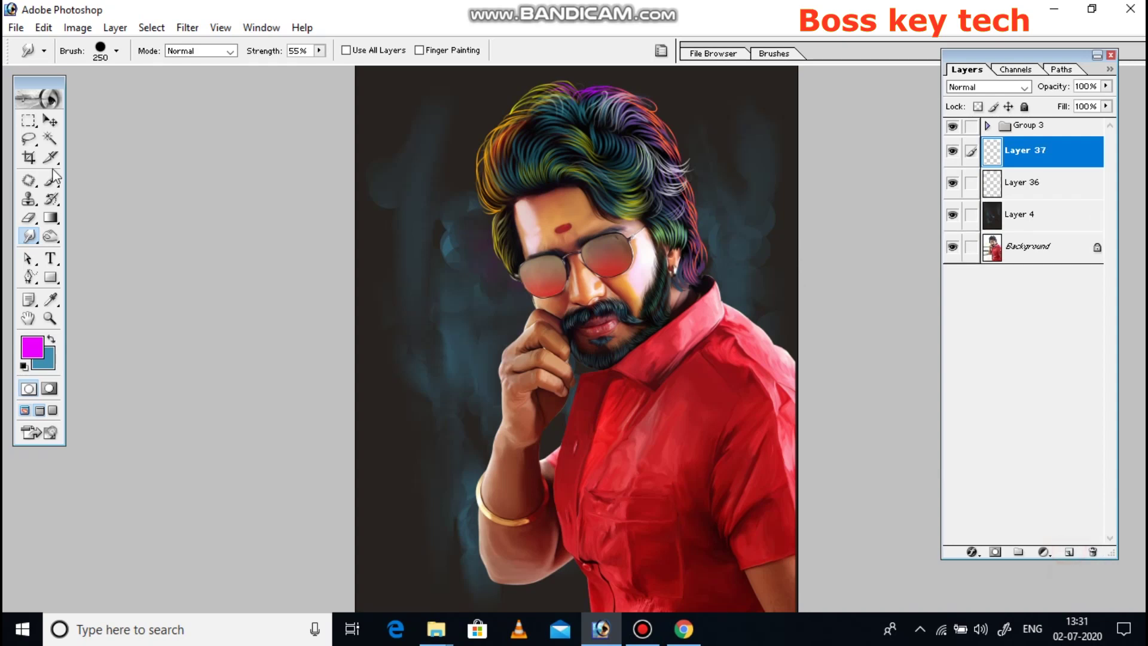
left_click(28, 345)
left_click(670, 392)
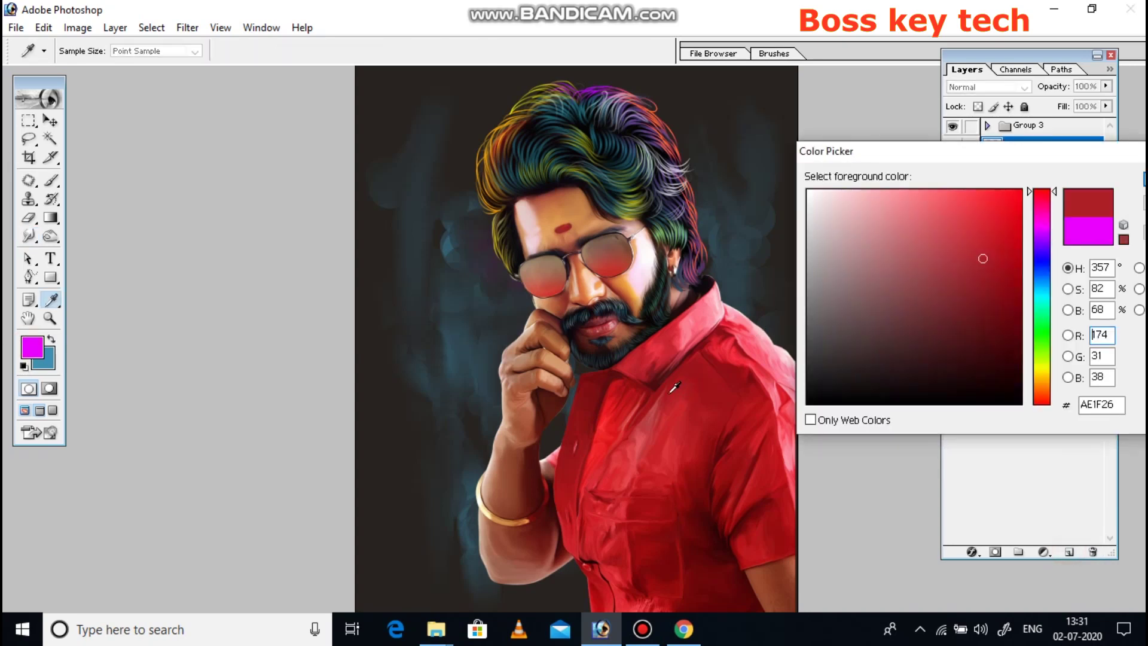
left_click_drag(1006, 228, 1141, 188)
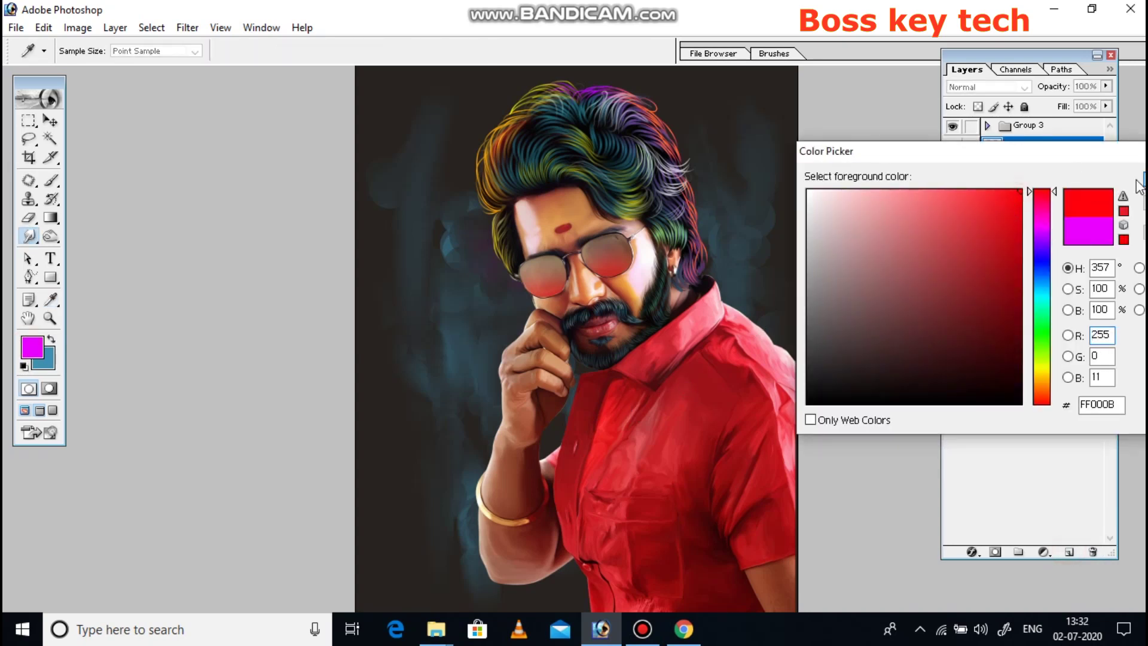
key("Return")
key("r")
left_click_drag(458, 326, 423, 255)
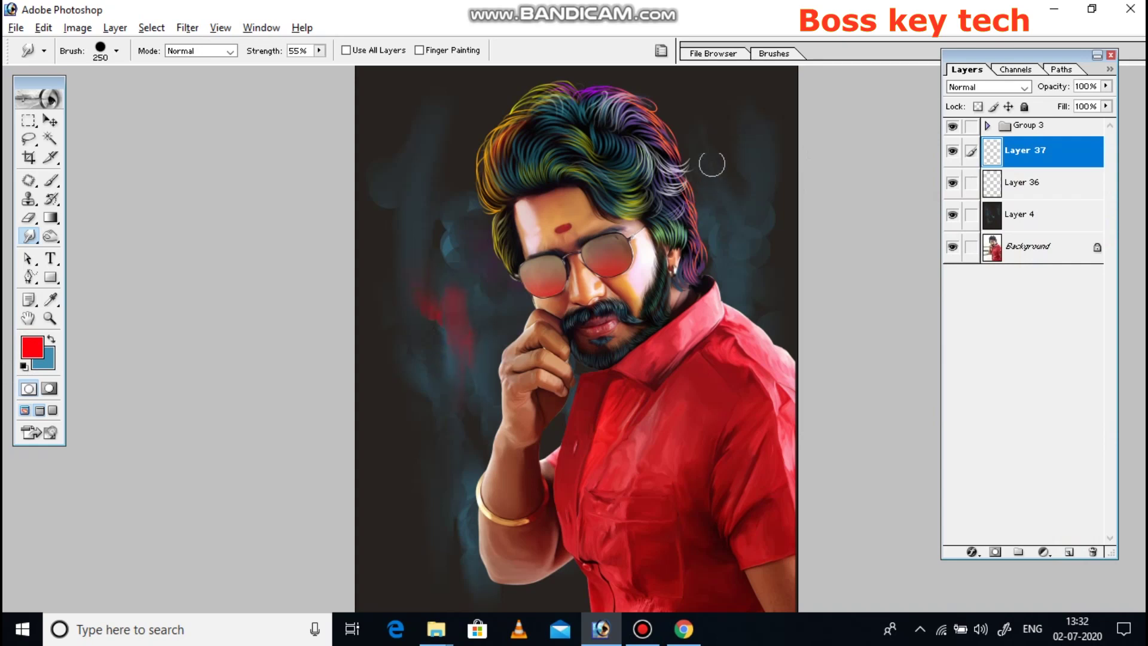
left_click_drag(738, 179, 700, 94)
Step: Compare the painting with the original photo, then view it zoomed in full-screen on black
left_click(952, 246, "alt")
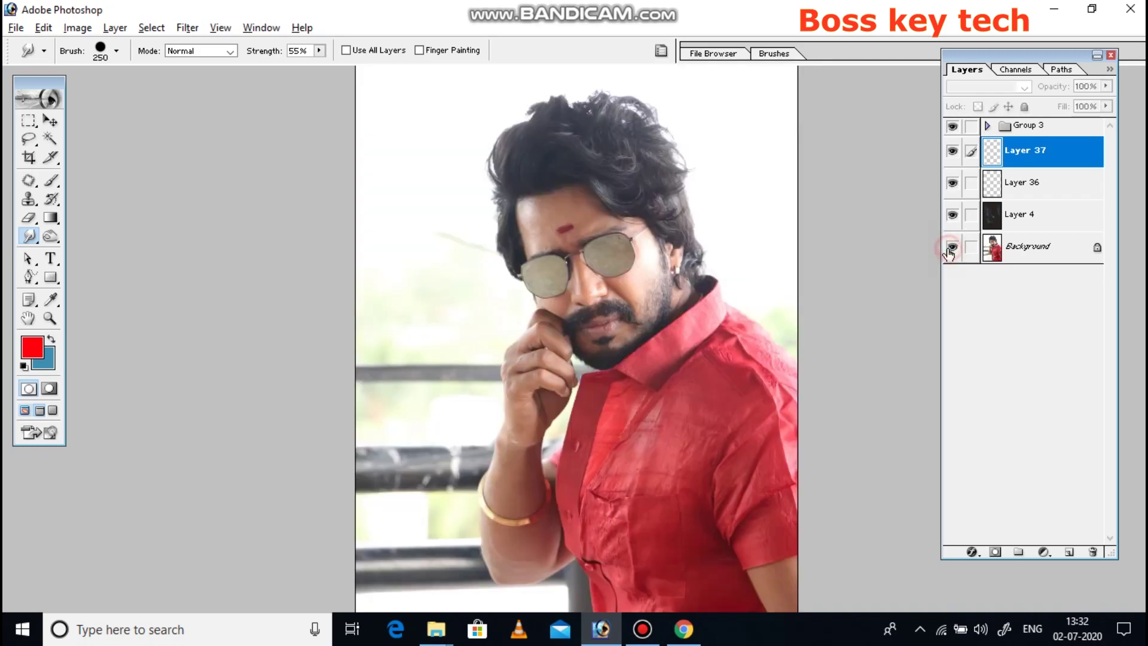
left_click(952, 246, "alt")
key("ctrl+minus")
key("ctrl+minus")
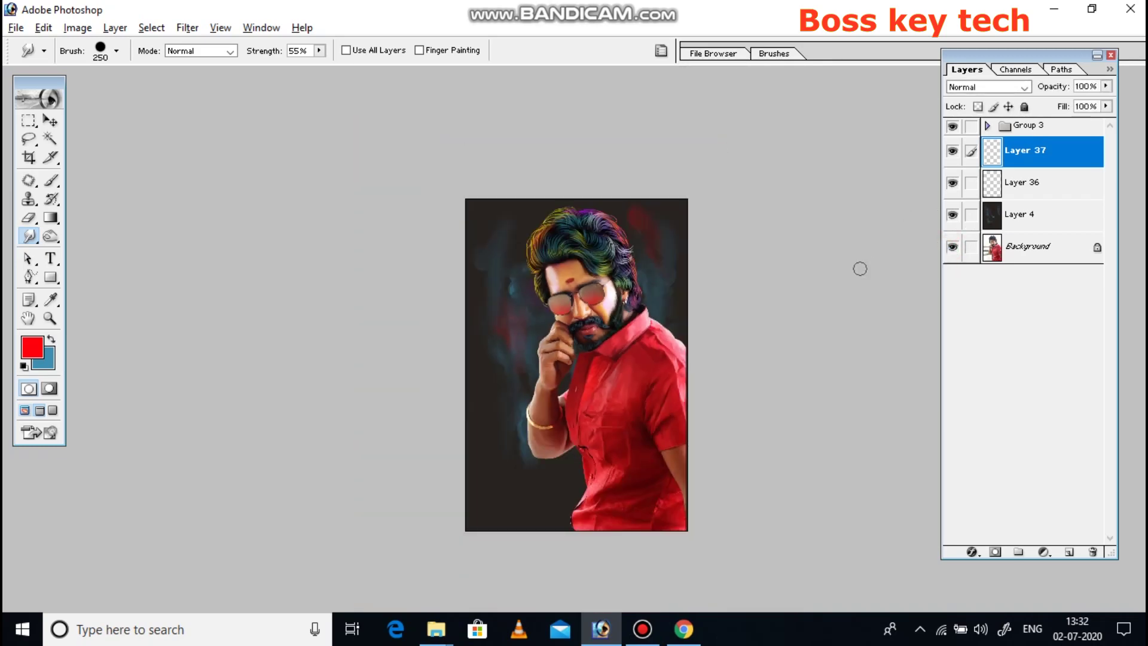
key("f")
key("ctrl+plus")
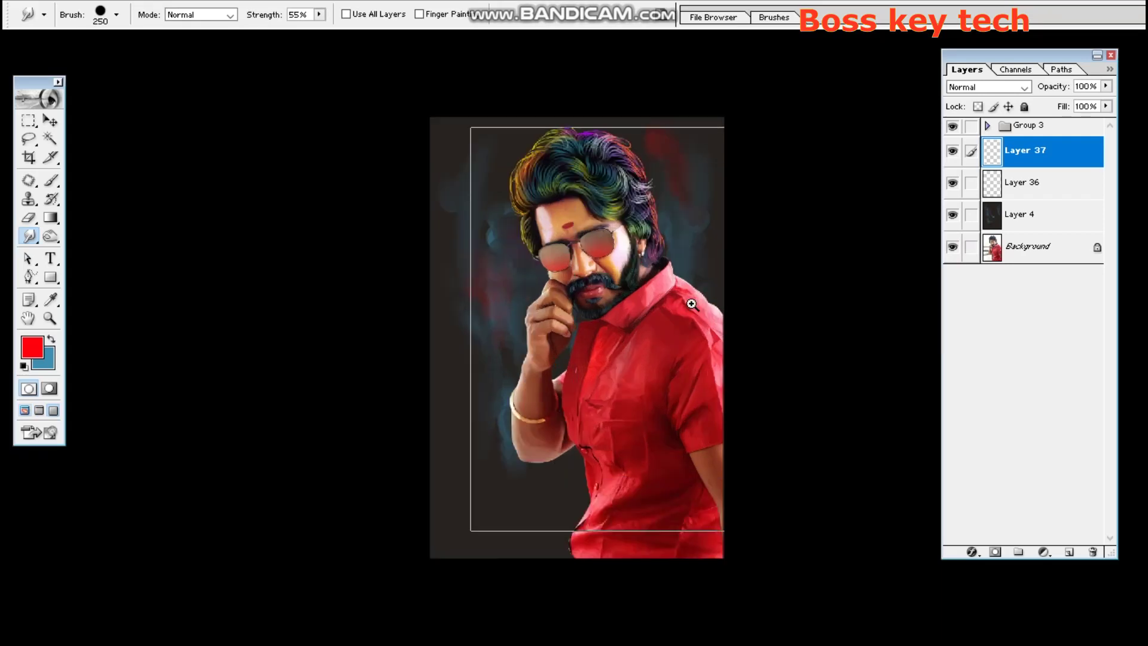
key("ctrl+plus")
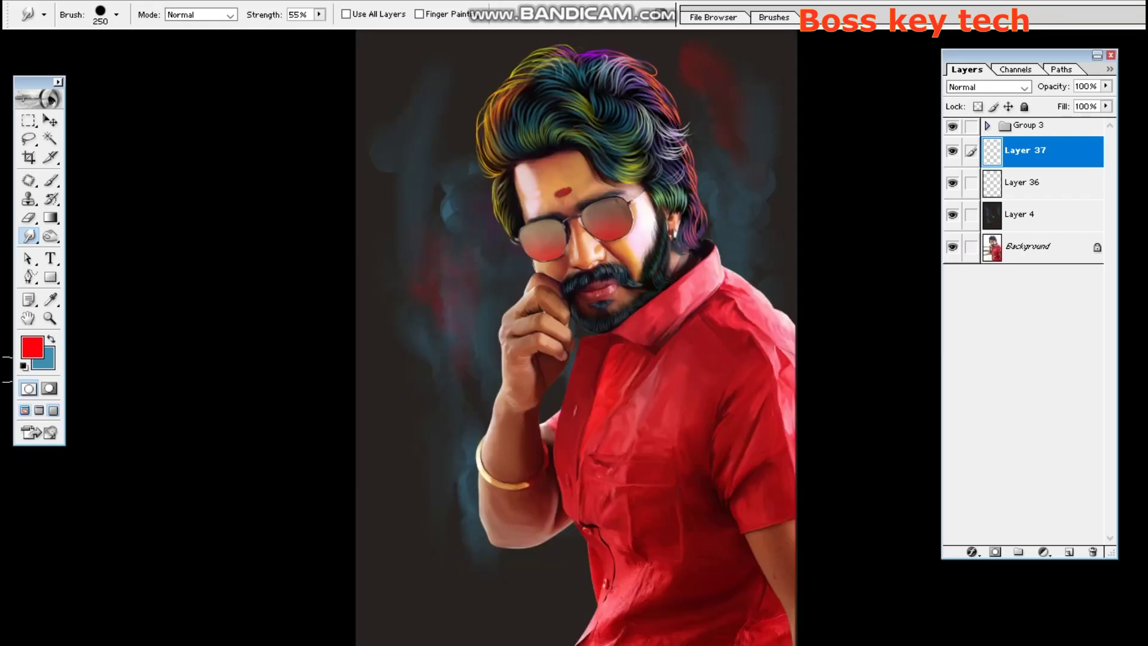
Step: Smudge yellow FFE400 strokes into the background left of the hand and forearm
left_click(33, 350)
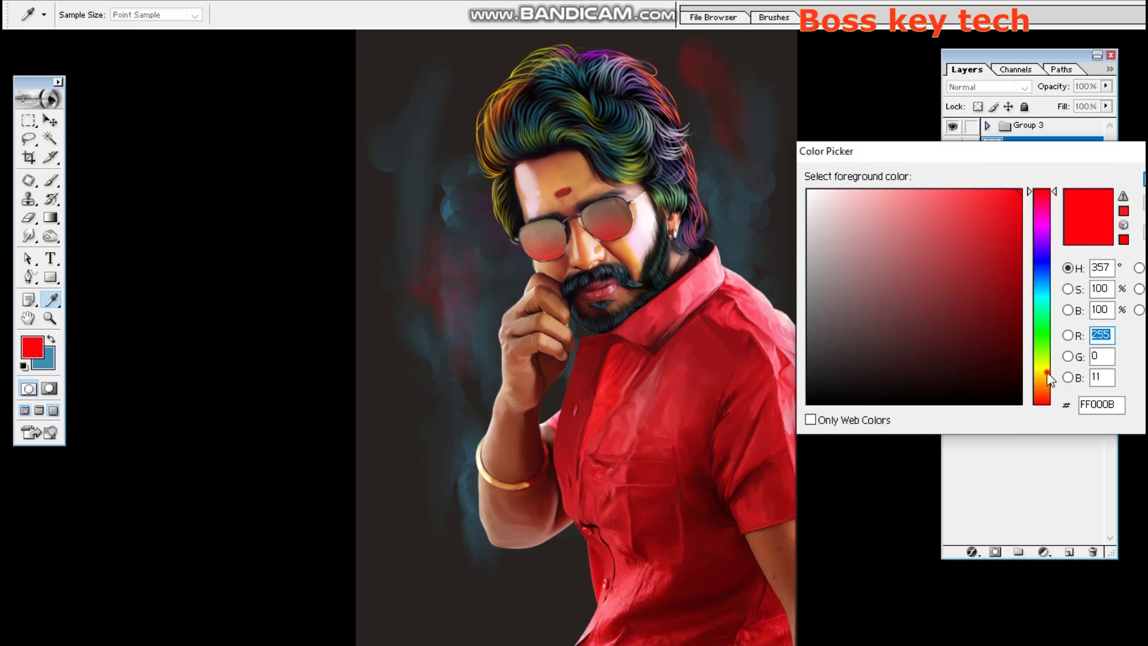
left_click(1046, 373)
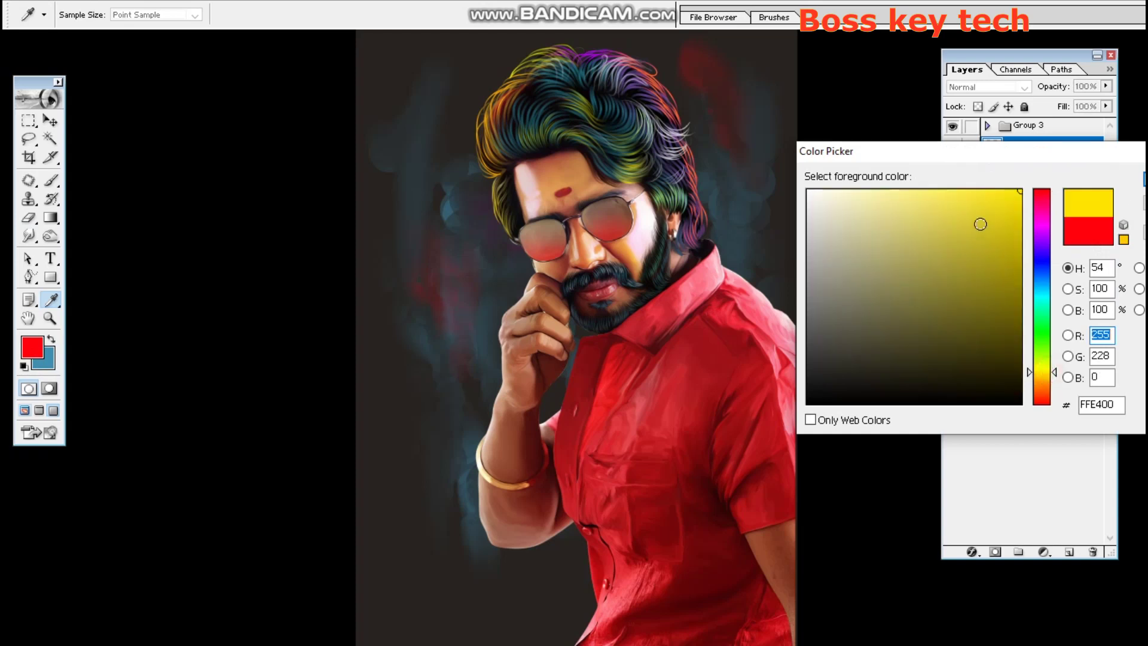
left_click(1142, 177)
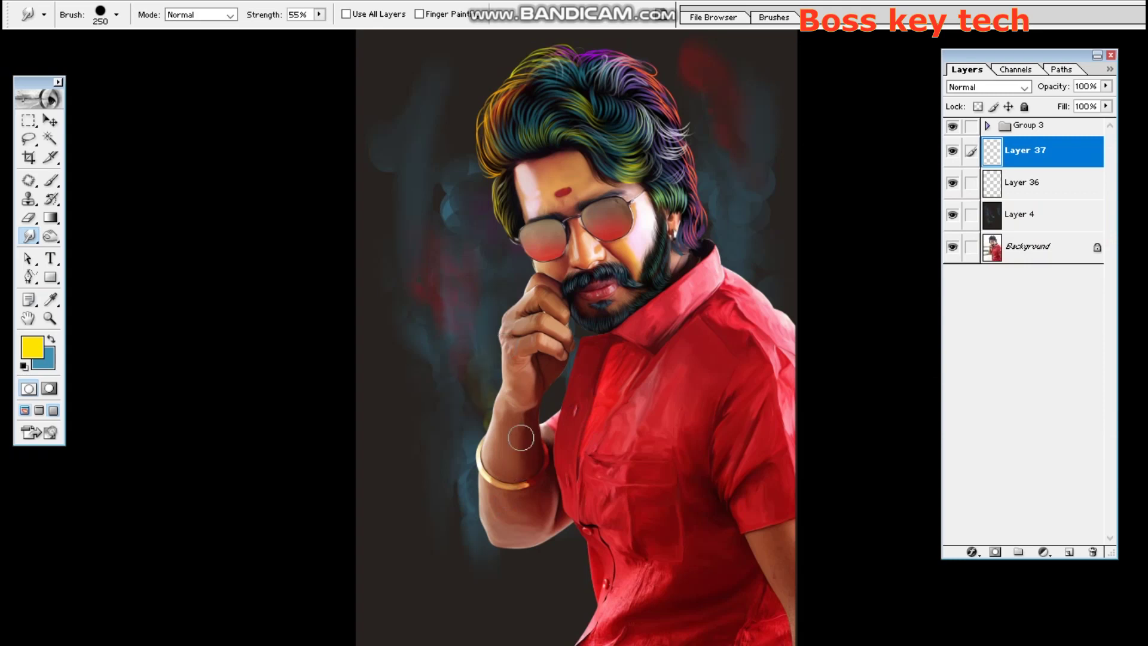
mouse_move(496, 398)
left_mouse_down()
mouse_move(473, 314)
mouse_move(481, 382)
mouse_move(470, 334)
mouse_move(489, 374)
left_mouse_up()
left_click_drag(485, 301, 494, 378)
mouse_move(487, 323)
left_mouse_down()
mouse_move(481, 412)
mouse_move(478, 377)
left_mouse_up()
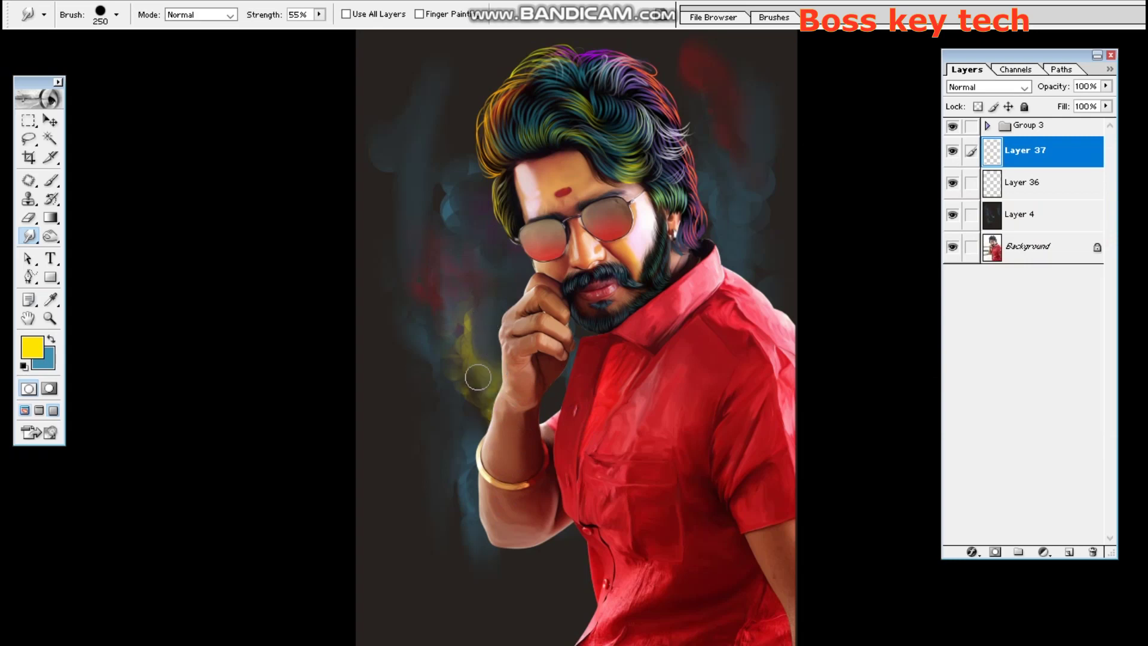
left_click_drag(475, 417, 479, 388)
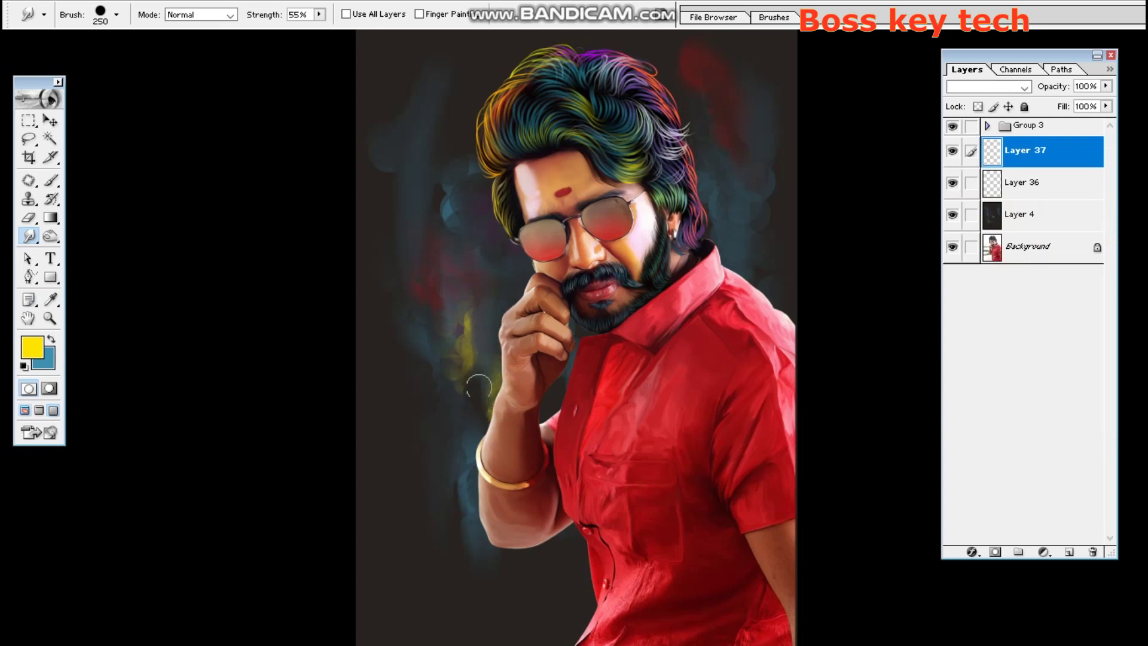
mouse_move(478, 397)
left_mouse_down()
mouse_move(463, 329)
mouse_move(511, 392)
left_mouse_up()
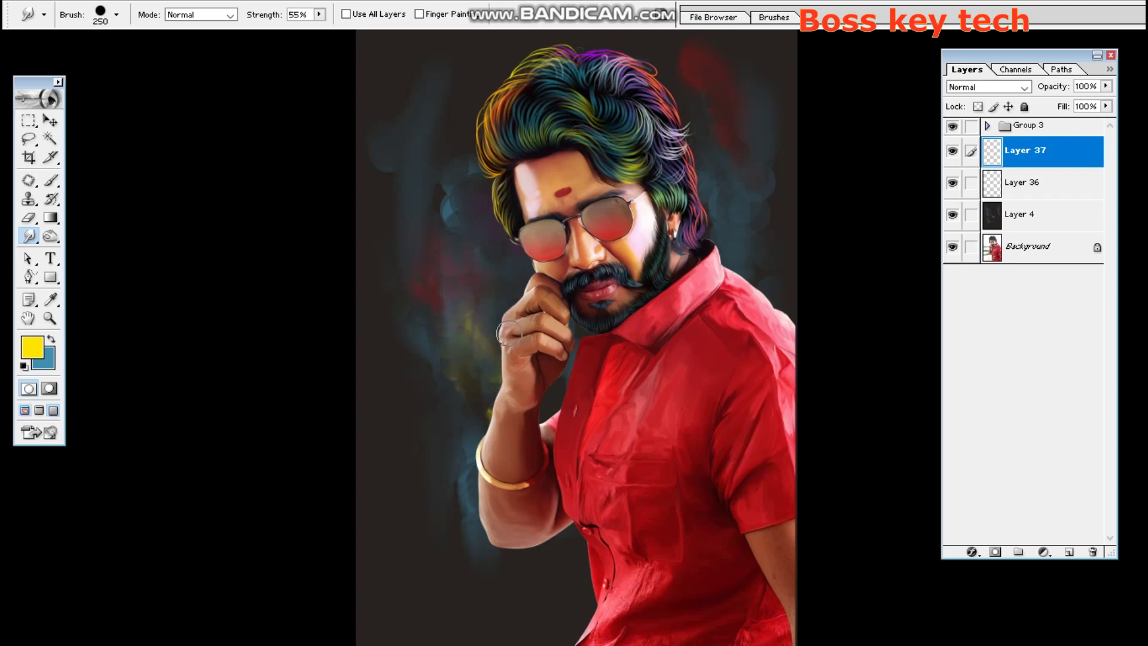
left_click_drag(468, 305, 483, 395)
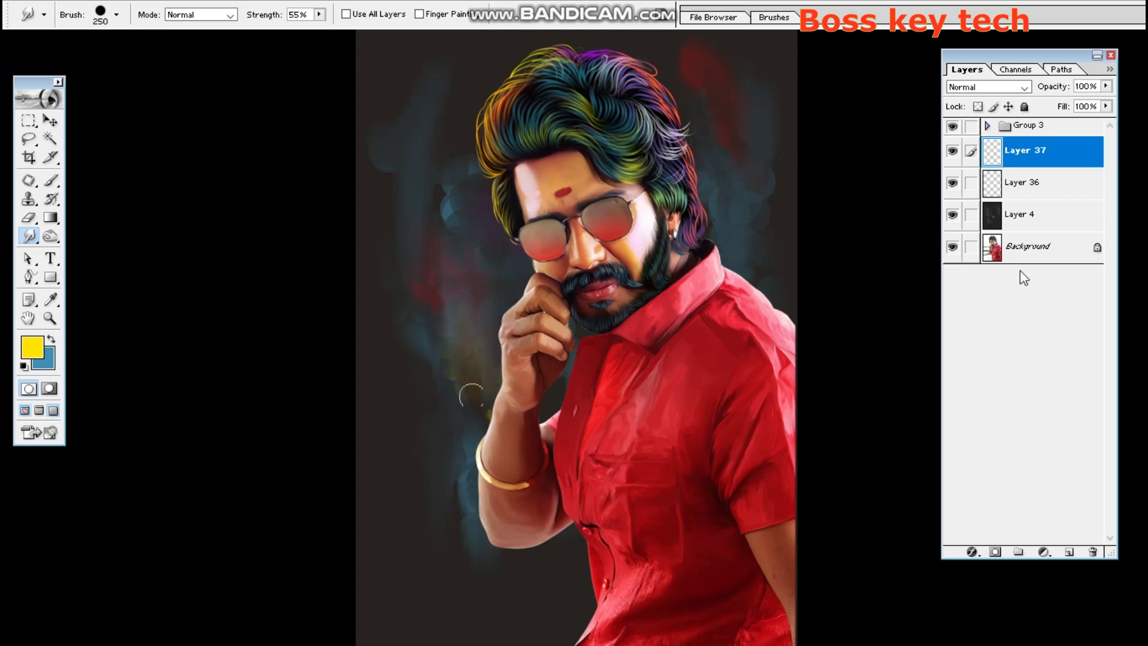
left_click(1017, 223)
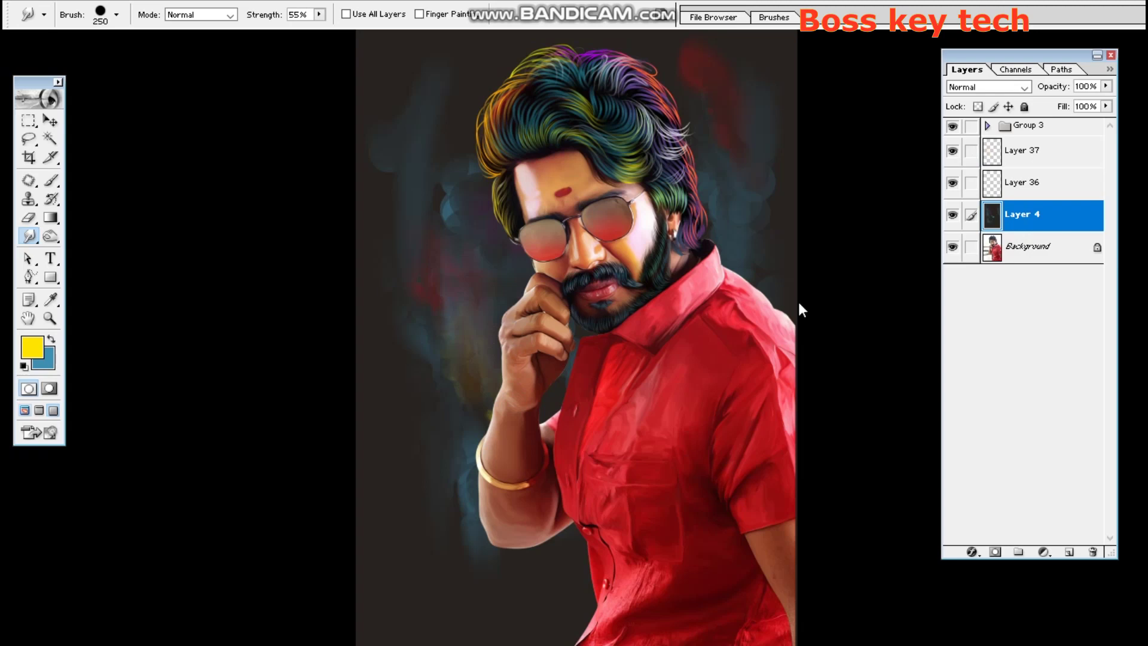
Step: Apply a Hue/Saturation hue shift of -32 to Layer 4, turning the blue haze teal
key("ctrl+u")
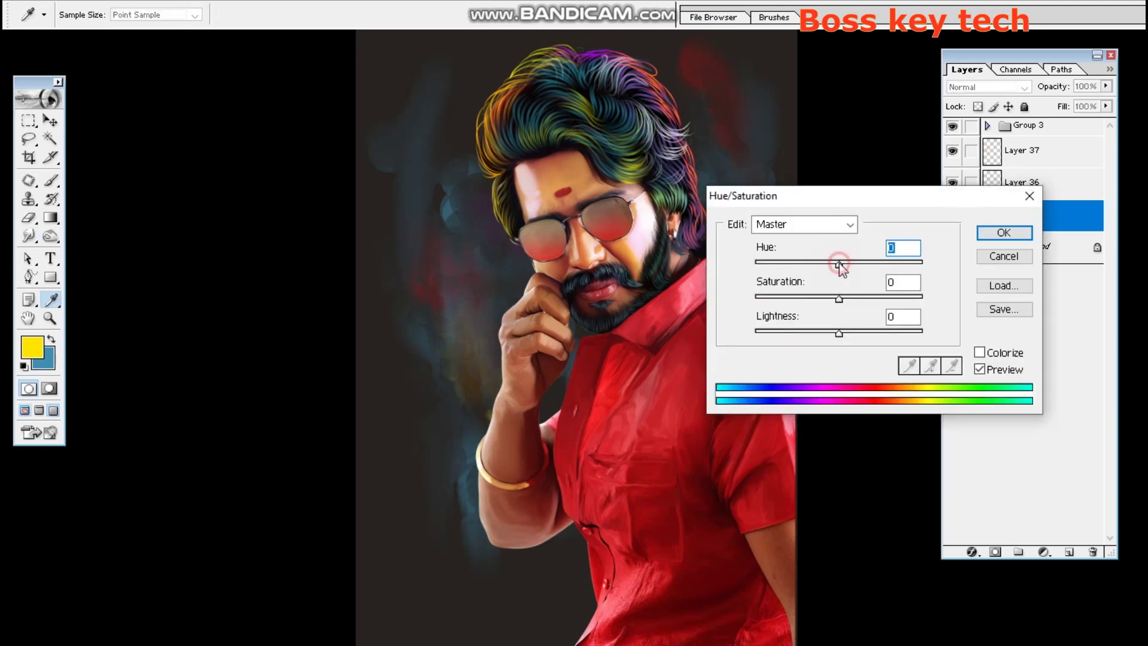
left_click_drag(846, 264, 812, 264)
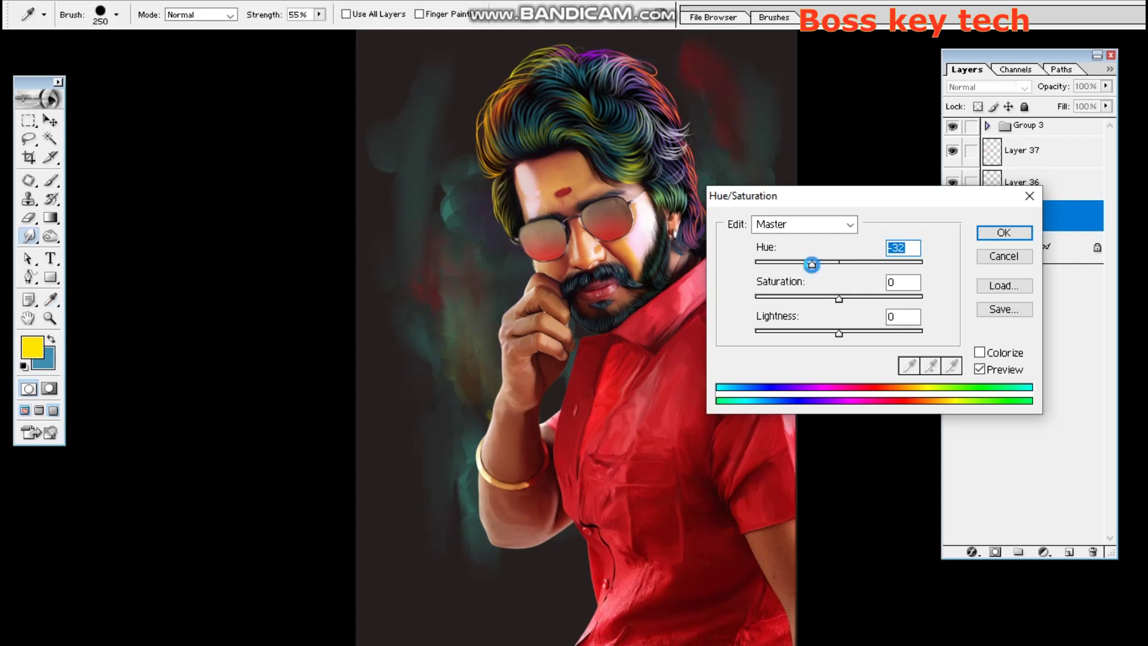
key("Return")
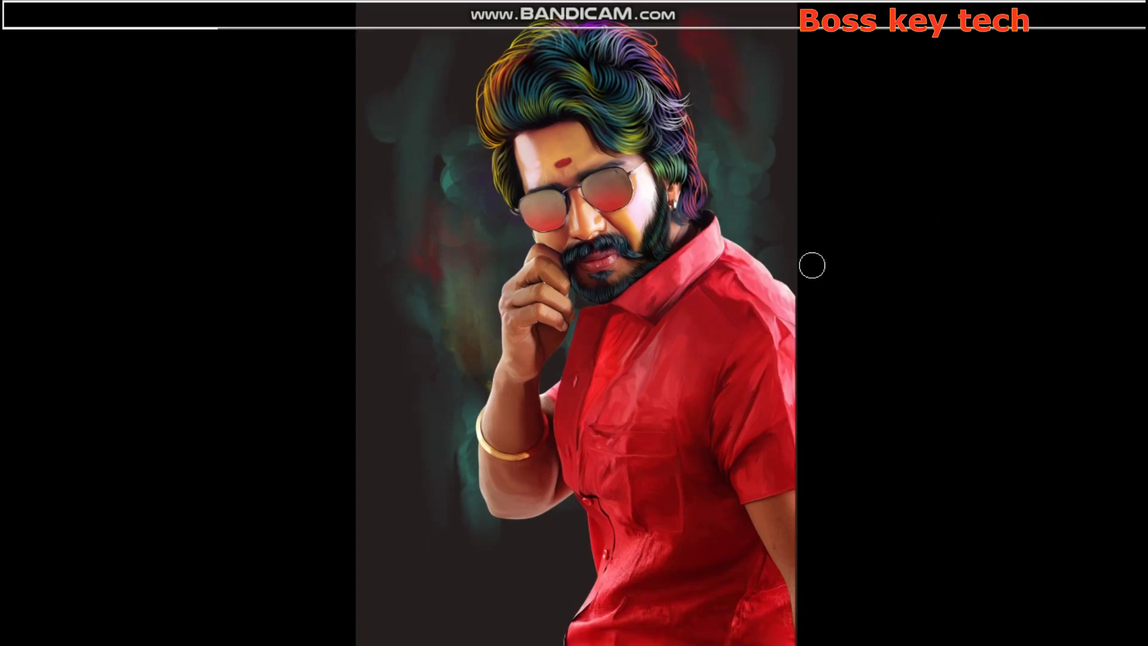
key("ctrl+plus")
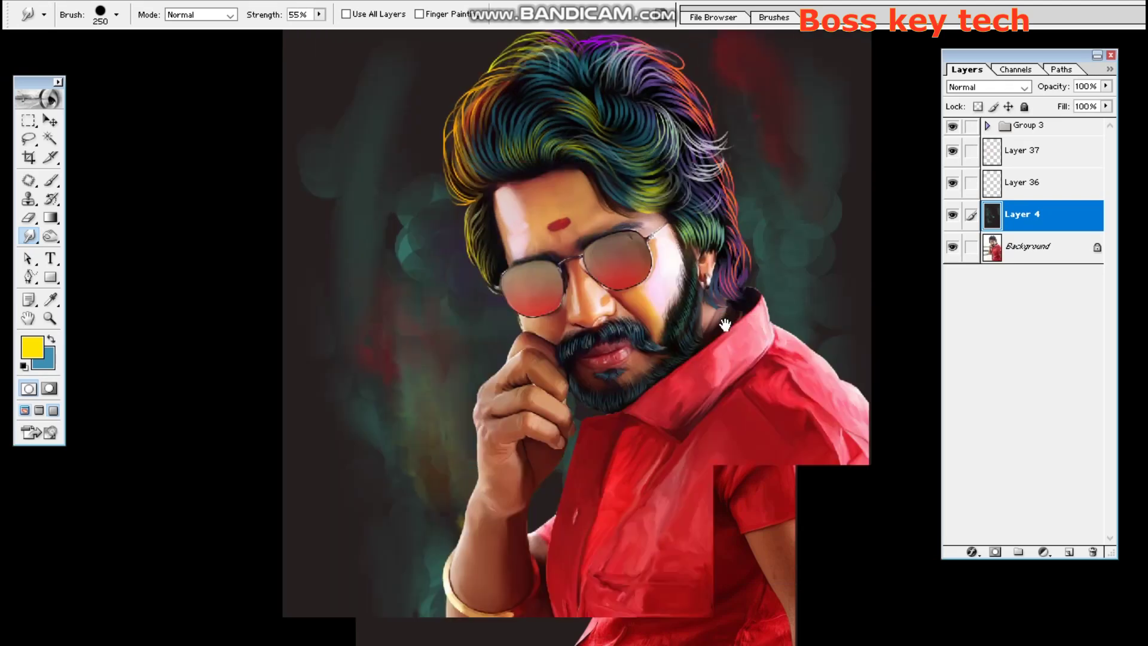
left_click_drag(649, 431, 649, 389)
scroll(649, 389, "up", 5)
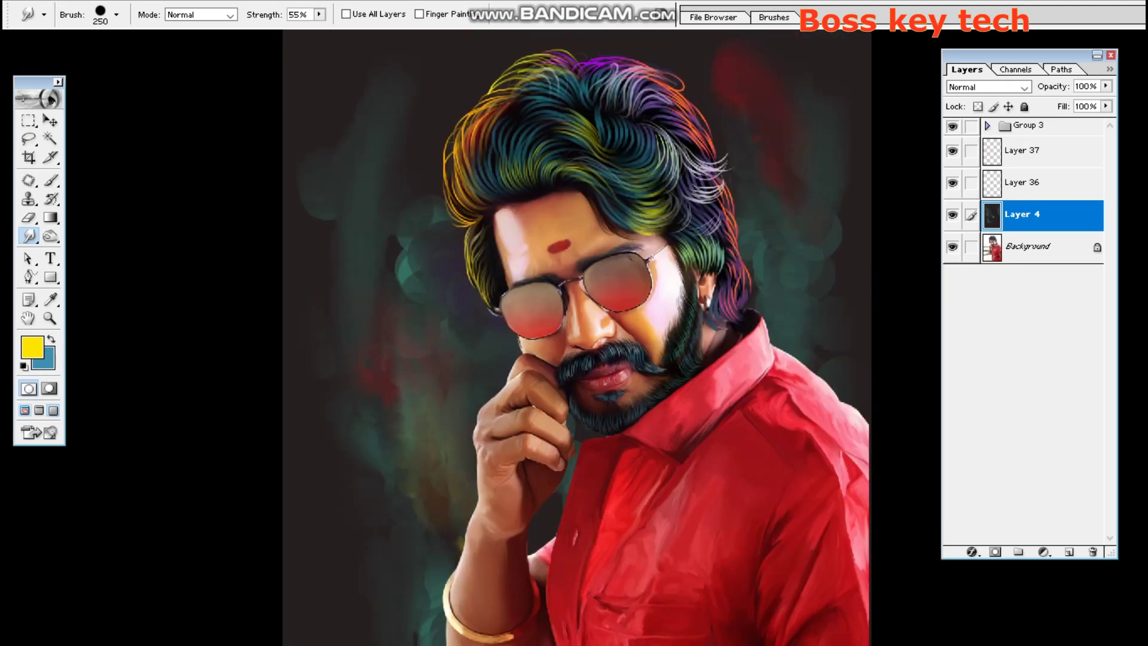